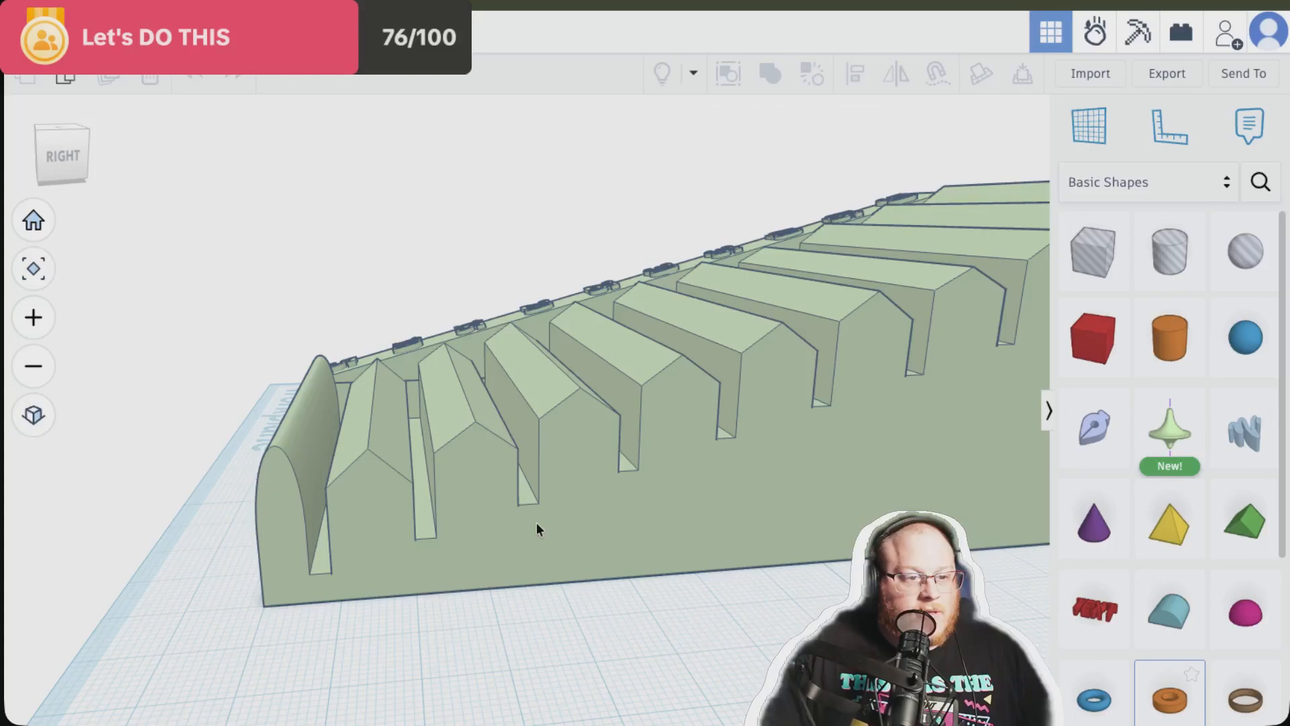
Examine the grouped card holder from its side and front corner, and return to the designs dashboard
drag(585, 512, 517, 497)
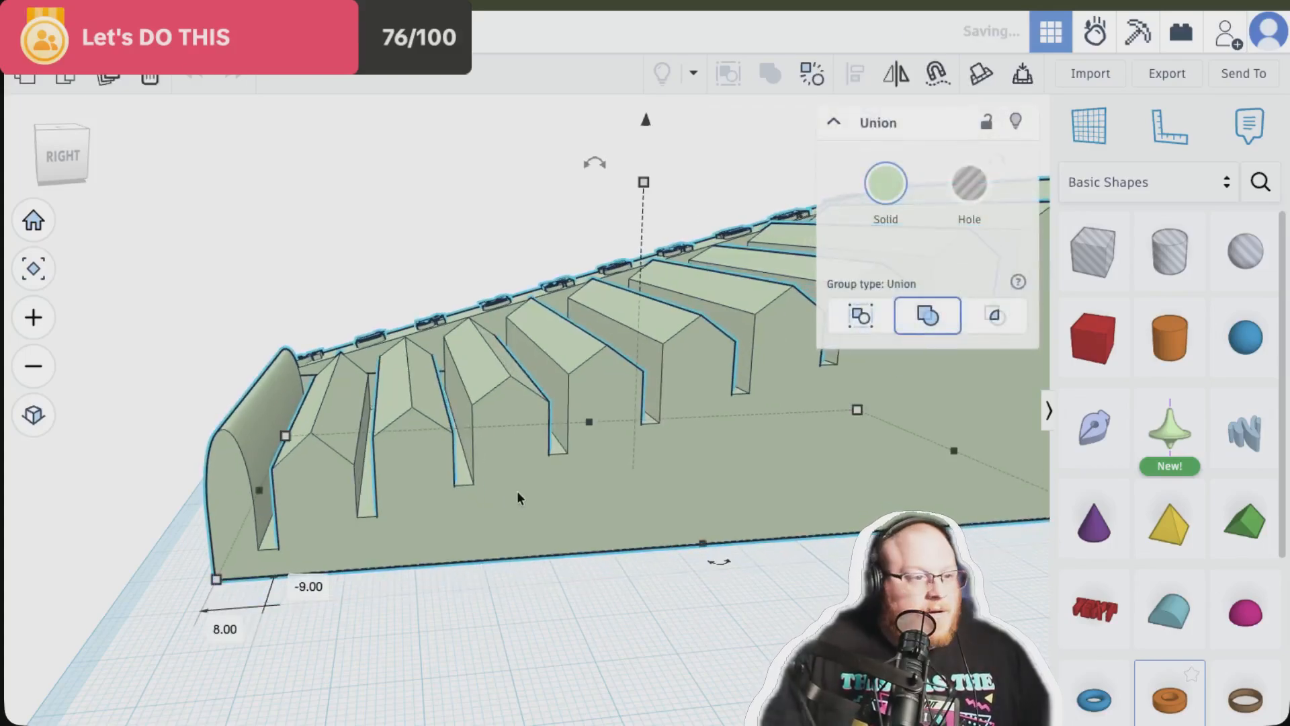
scroll(517, 491, down, 2)
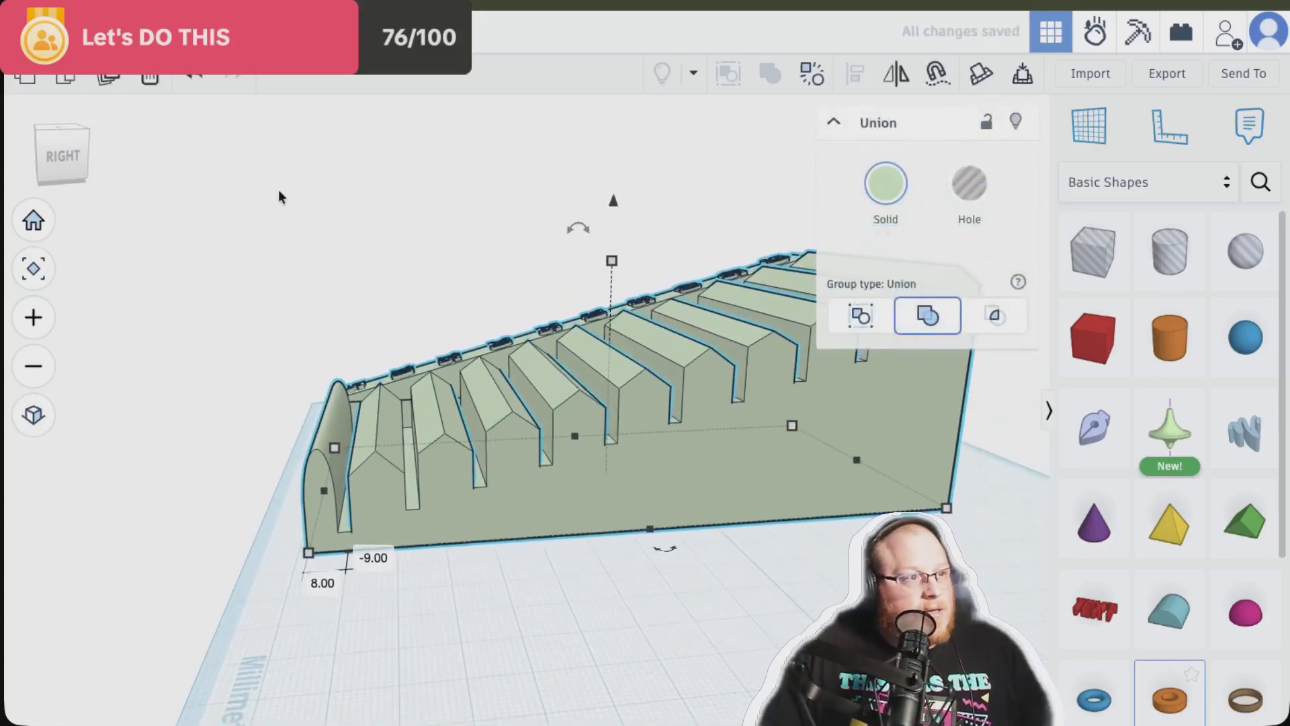
right_drag(279, 195, 369, 187)
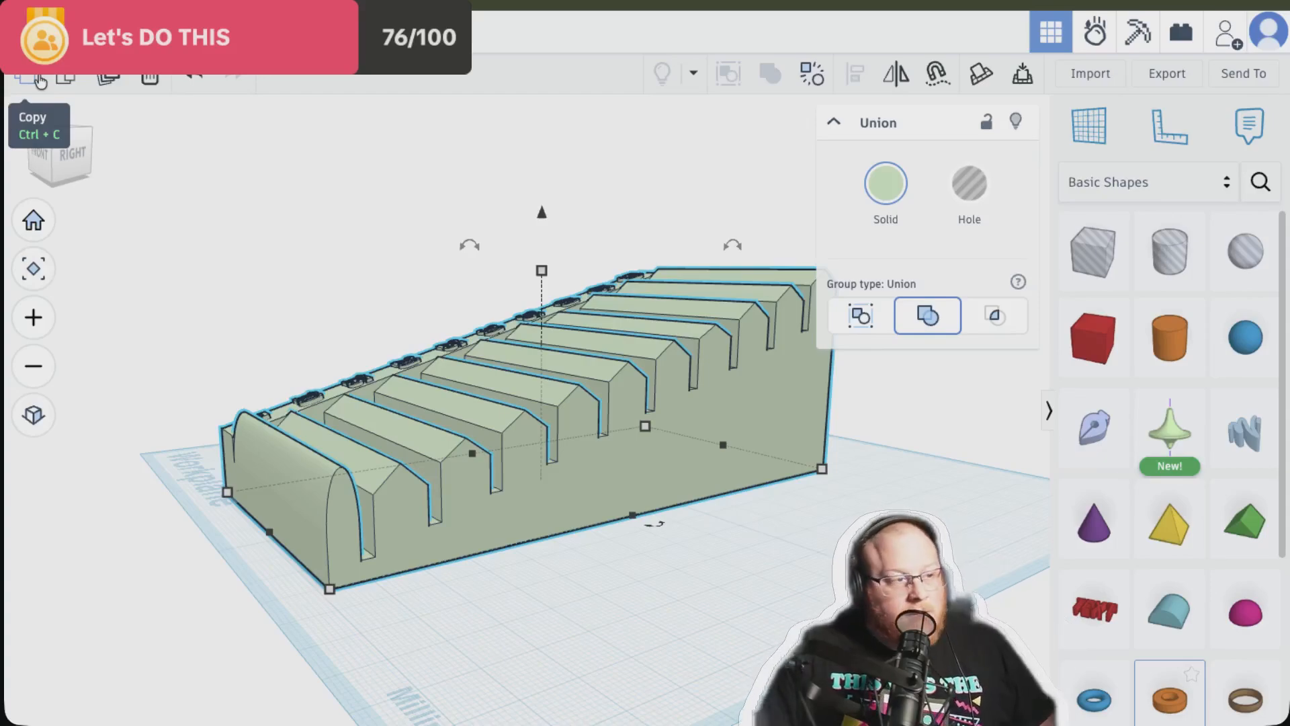
click(31, 35)
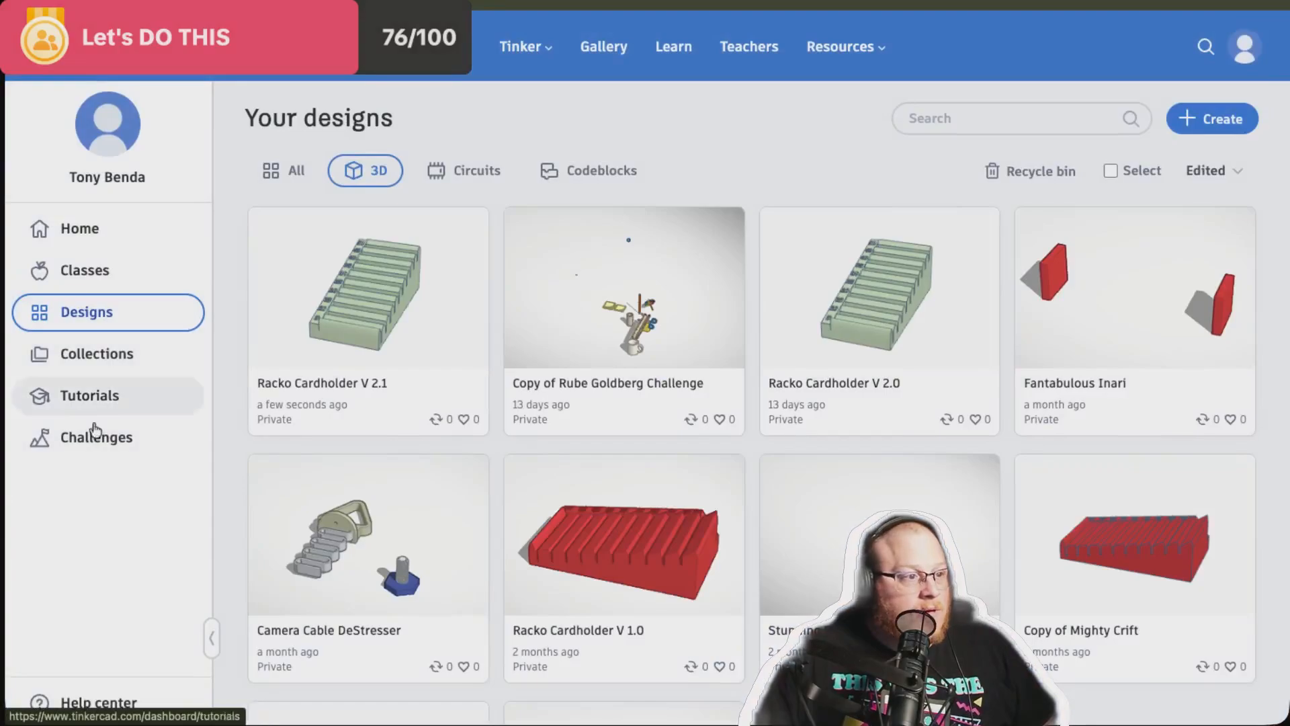
Look over the designs list, the home page and the overview of available Tinker tools
scroll(132, 541, down, 10)
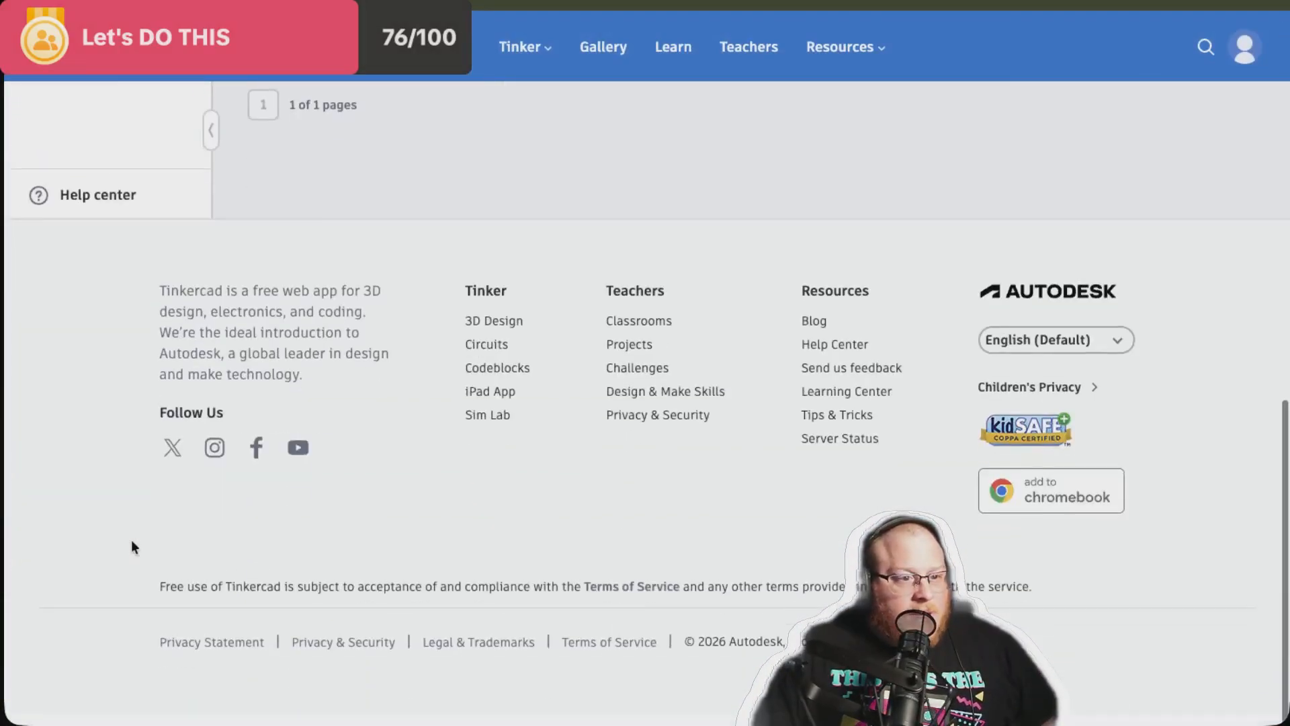
scroll(131, 546, up, 10)
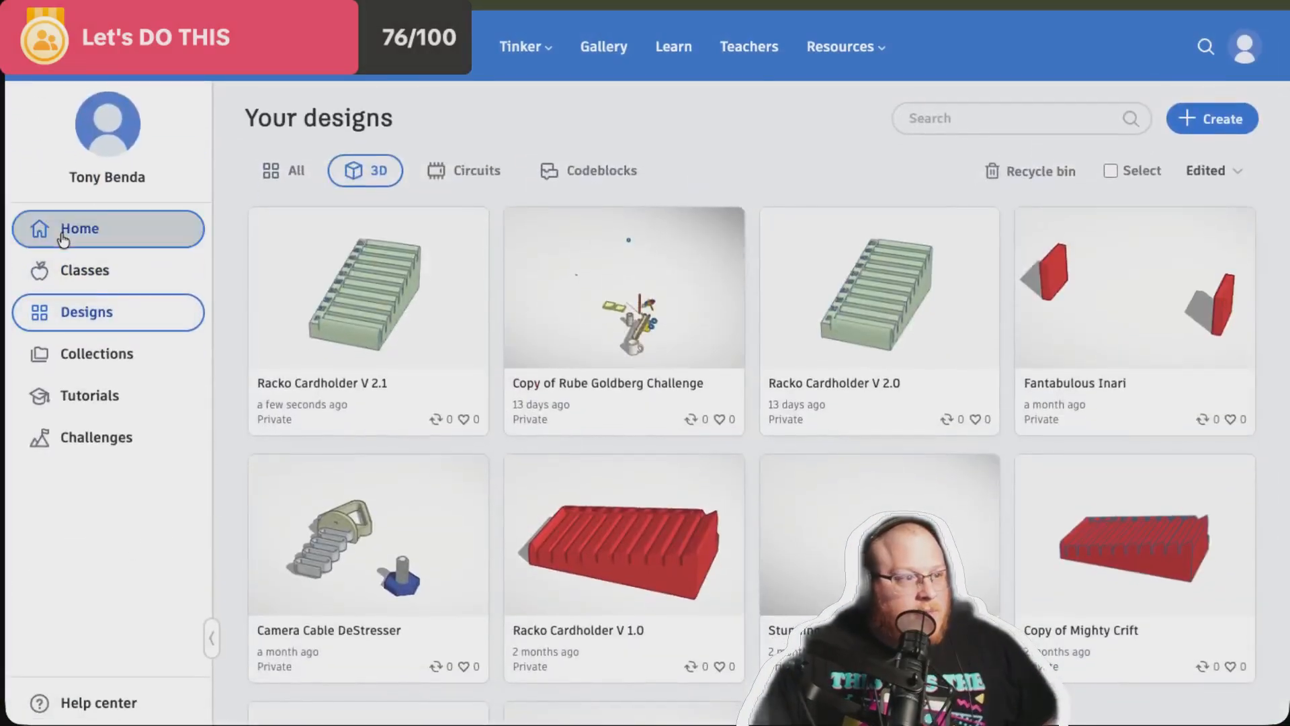
click(62, 236)
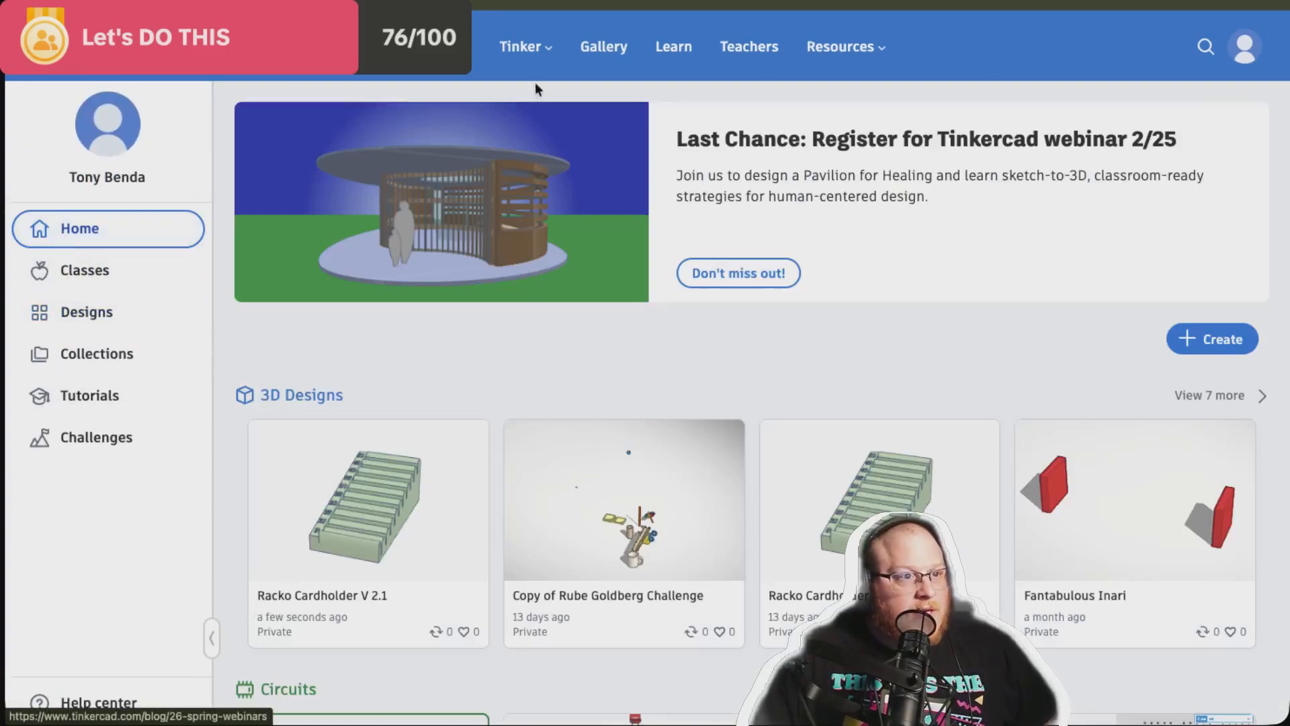
click(525, 56)
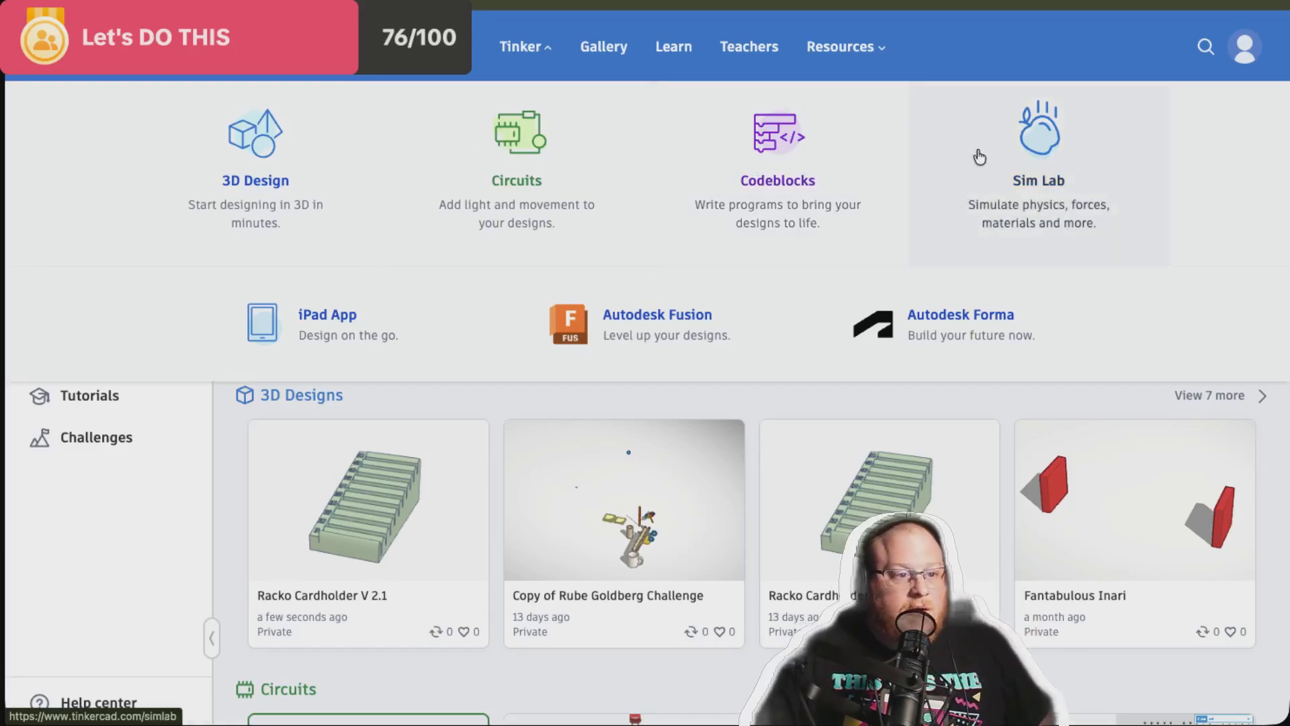
mouse_move(632, 604)
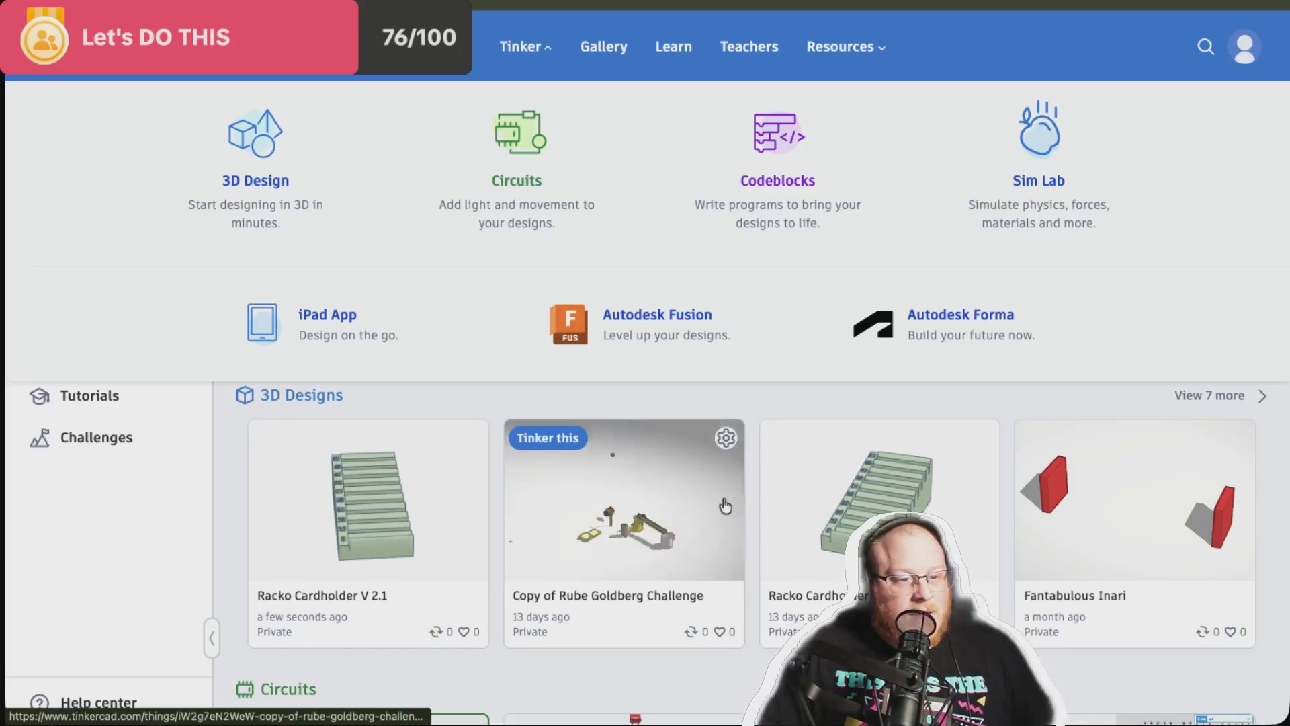
Find the Racko Cardholder V 2.1 design among the 3D designs and open it for editing
scroll(789, 602, down, 5)
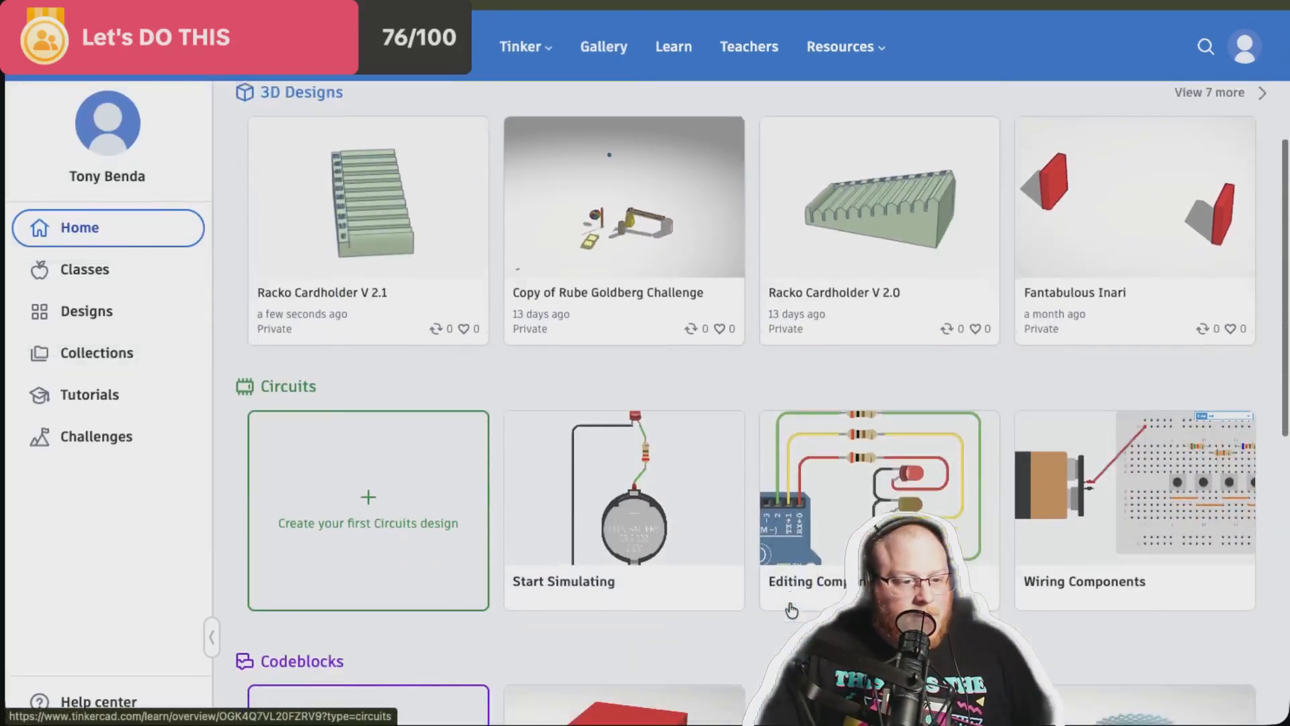
scroll(790, 609, up, 7)
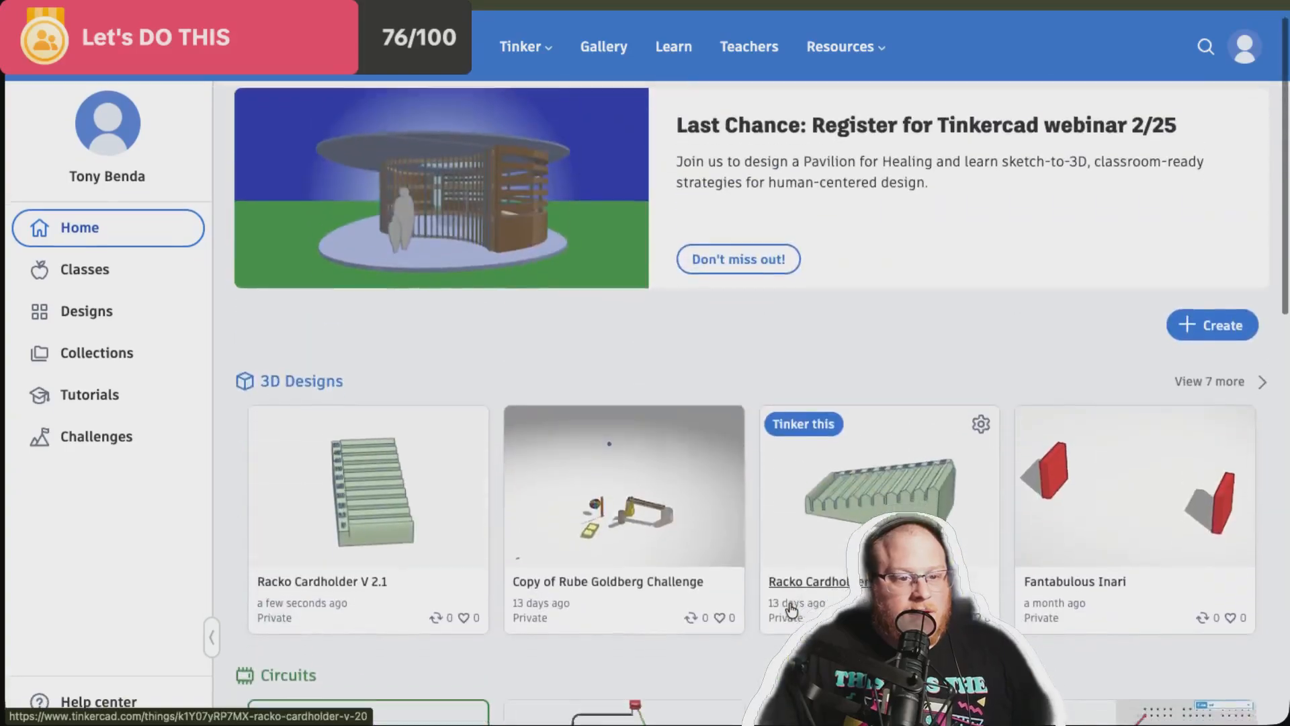
scroll(791, 609, down, 1)
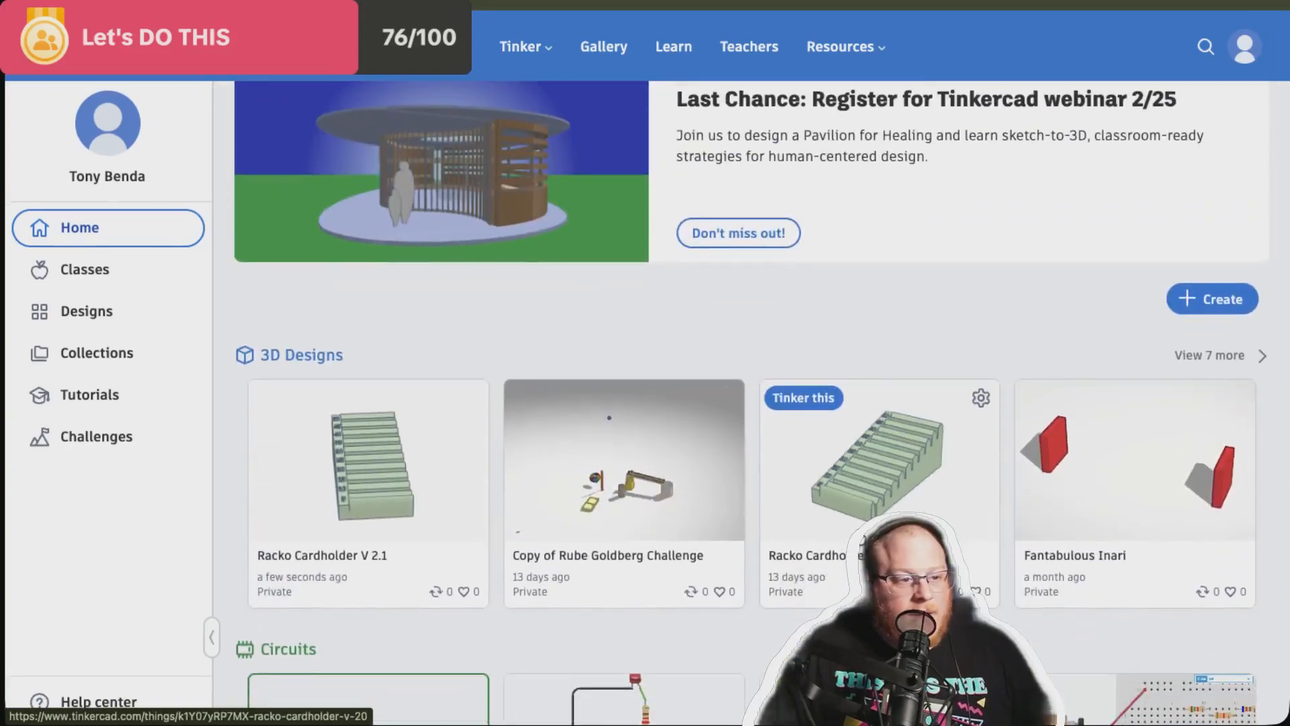
click(361, 554)
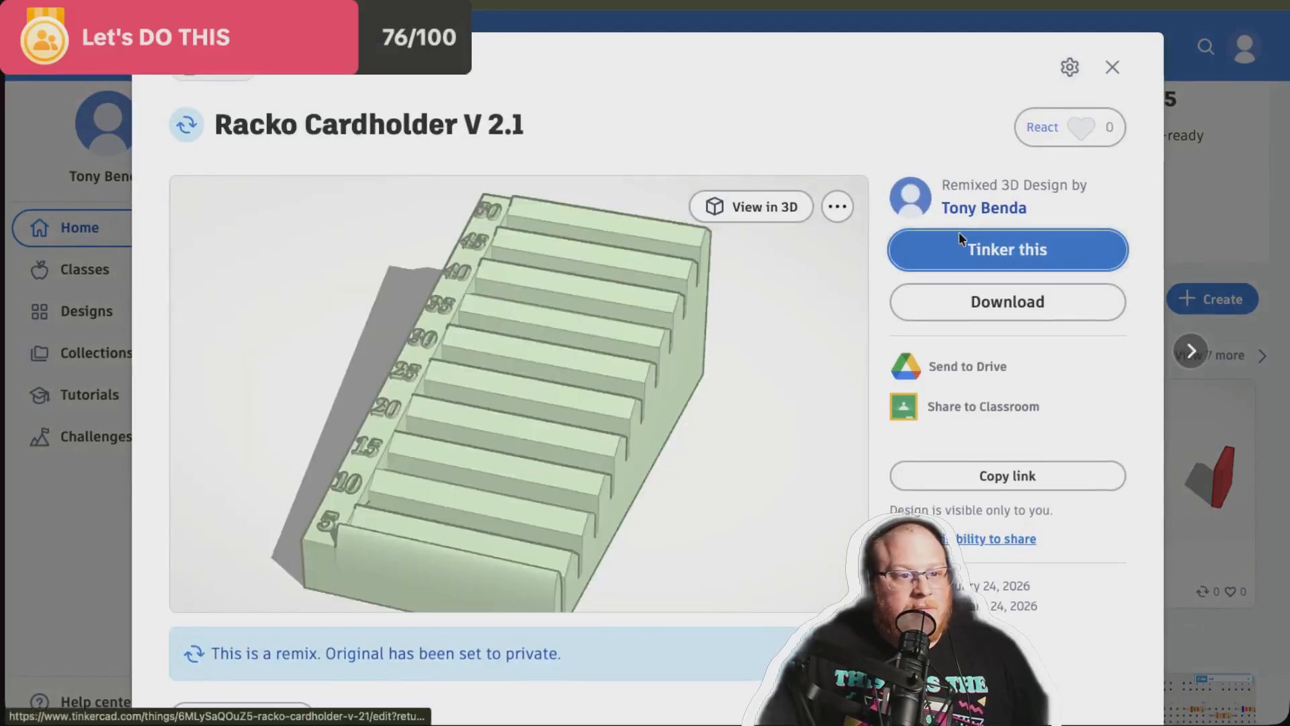
click(960, 237)
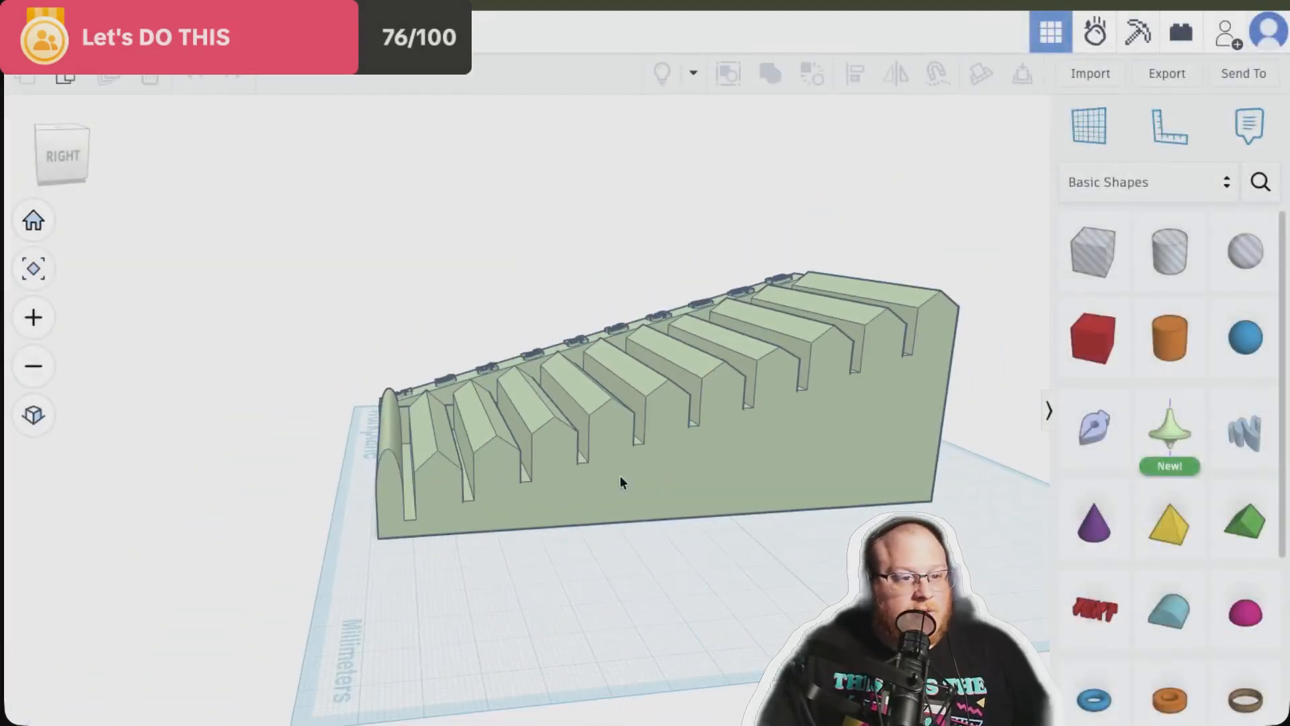
Ungroup the whole card holder into its separate shapes and clear the selection
right_drag(620, 476, 584, 472)
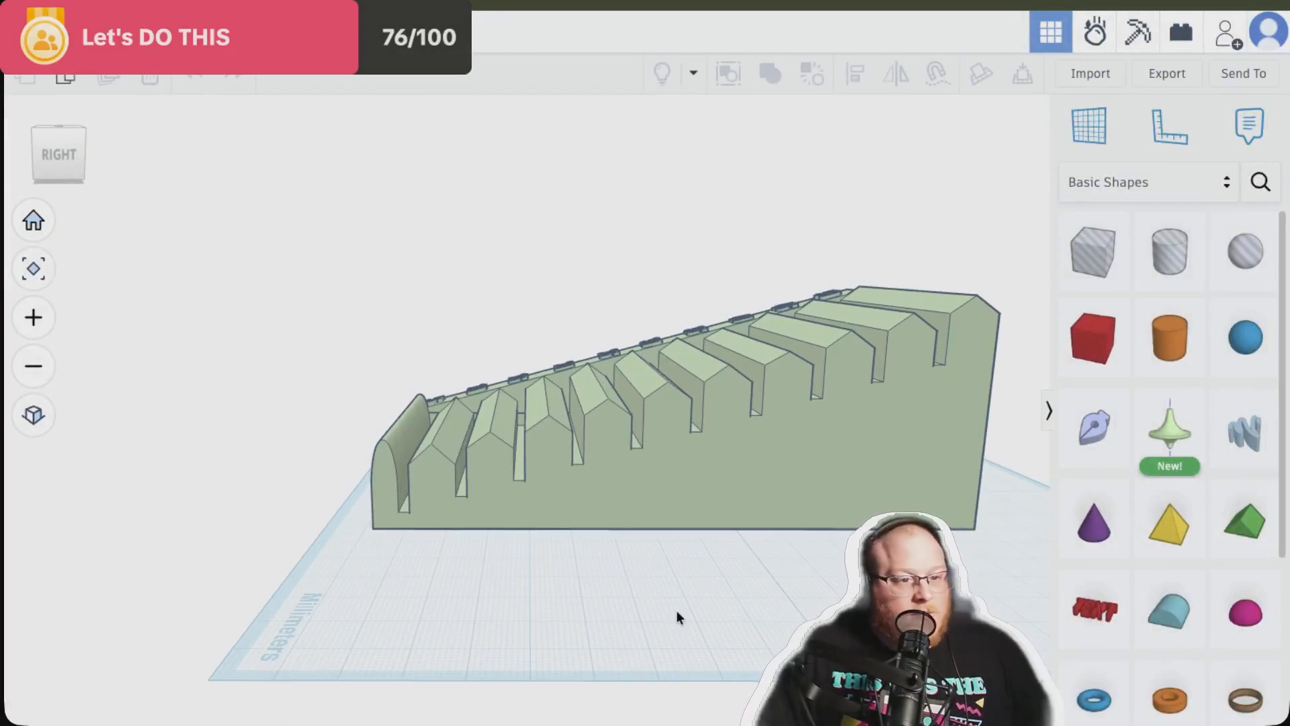
key(ctrl+a)
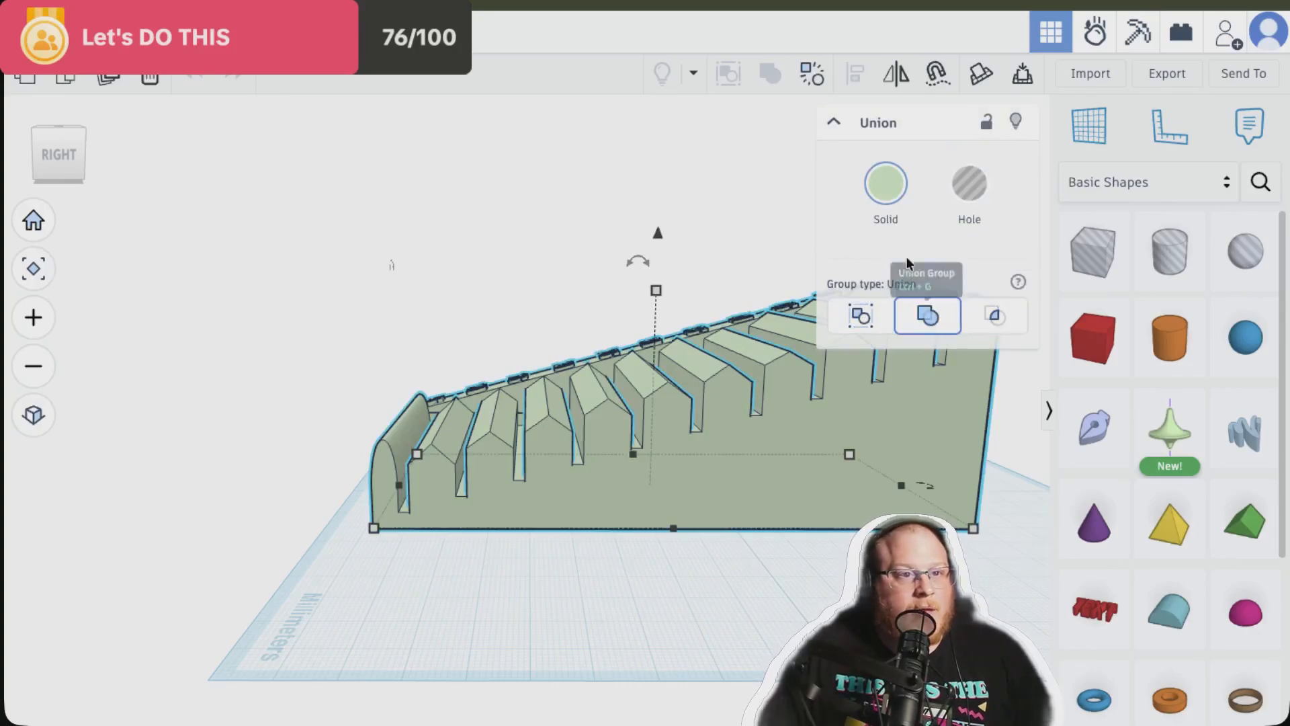
click(817, 86)
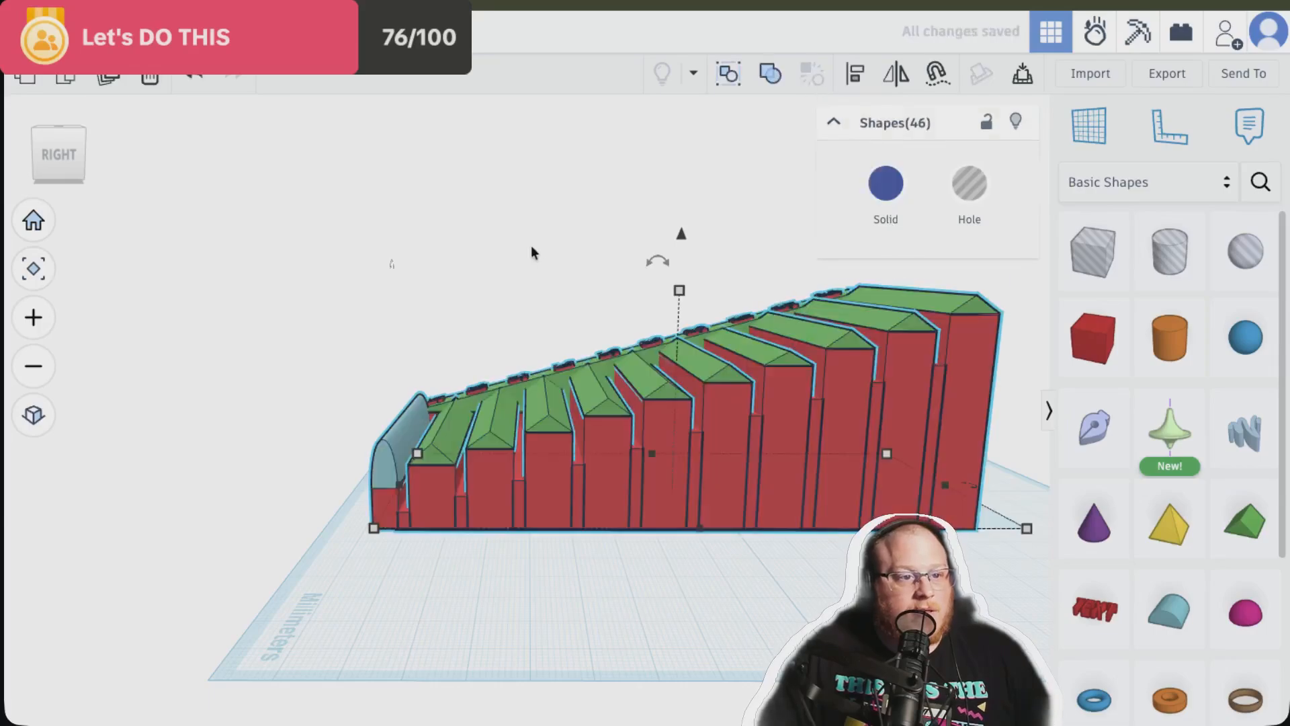
drag(531, 246, 611, 287)
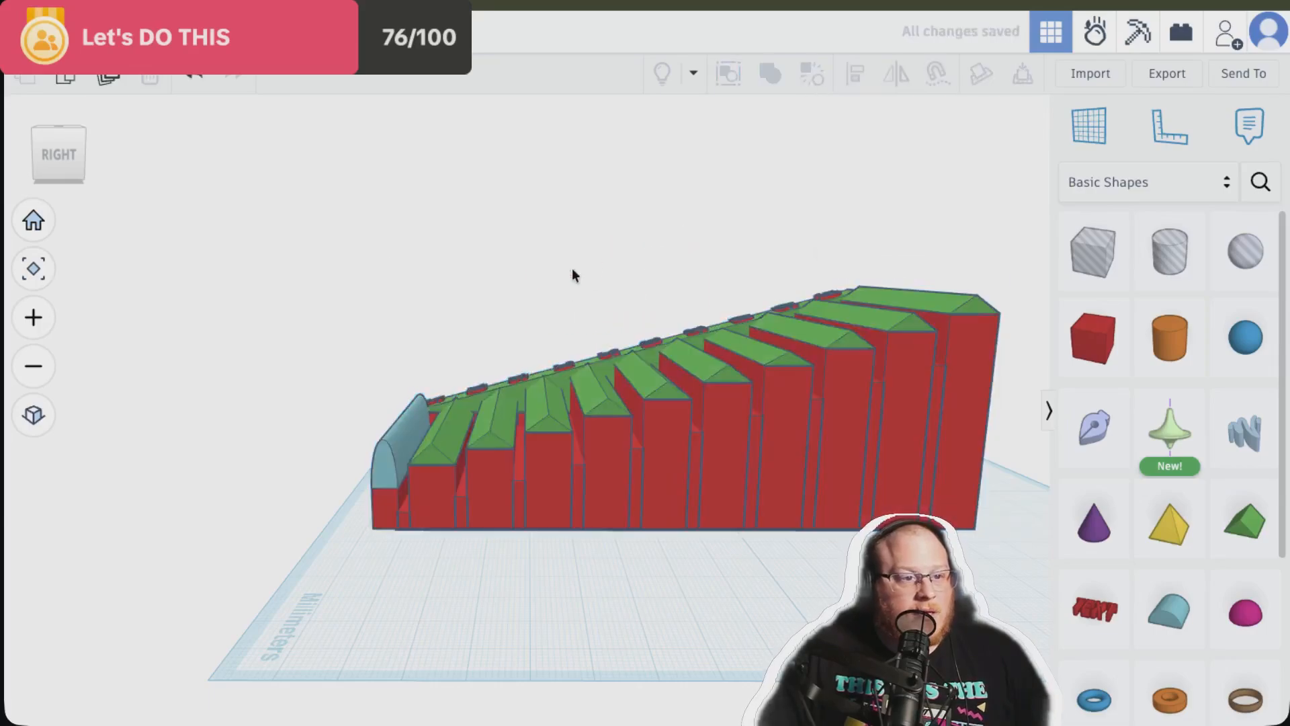
Examine the ungrouped card holder from the front, from slightly underneath and from its right side
right_drag(573, 276, 735, 245)
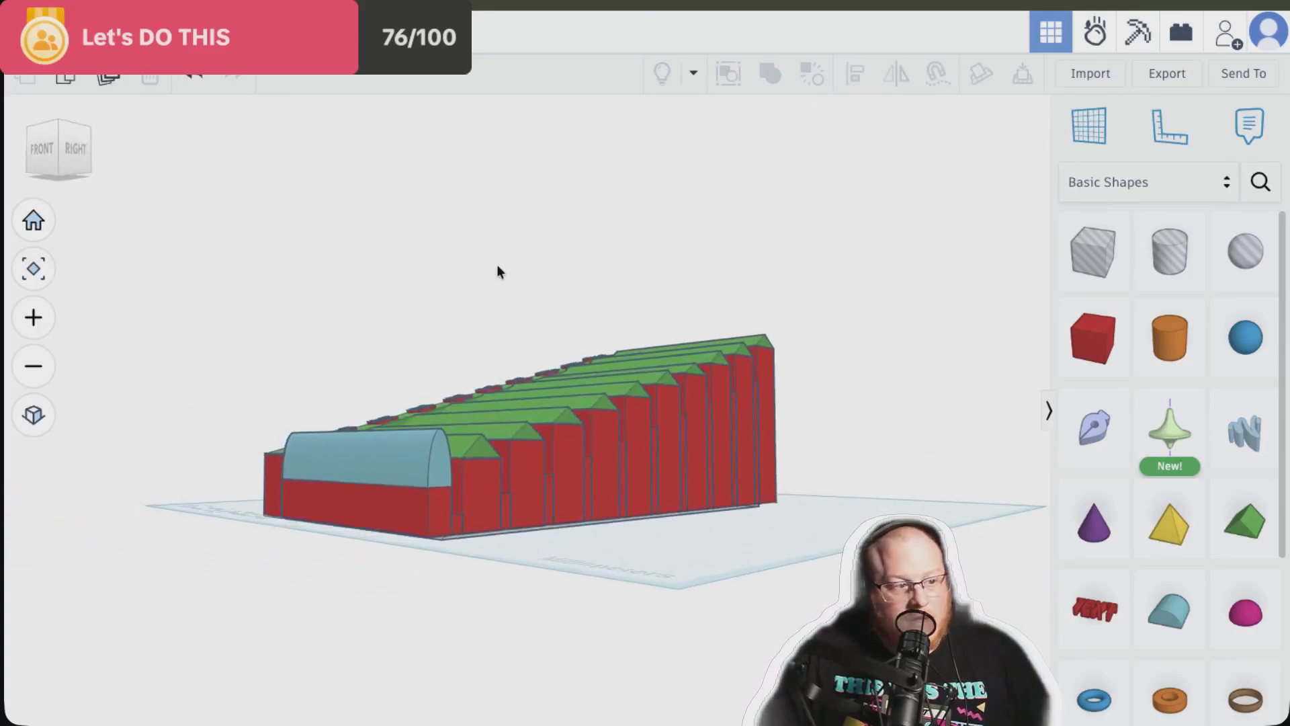
right_drag(250, 474, 680, 435)
right_drag(571, 528, 201, 565)
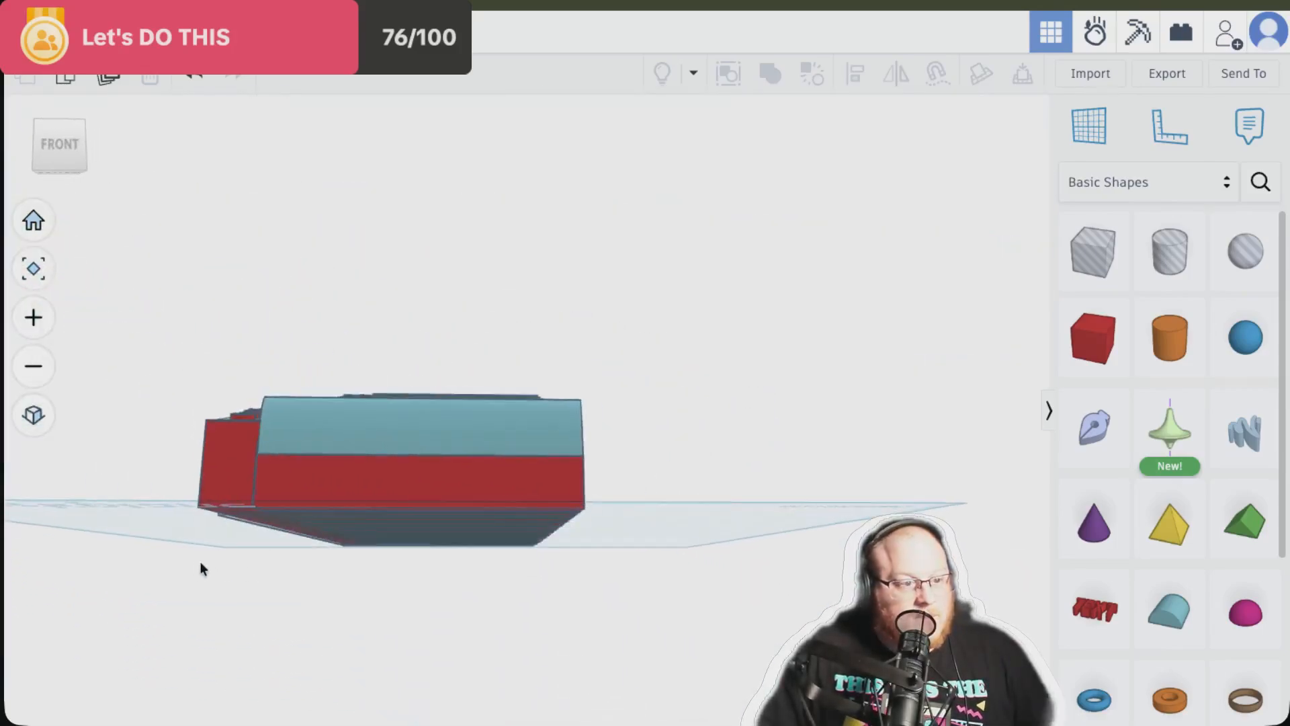
right_drag(667, 422, 1008, 359)
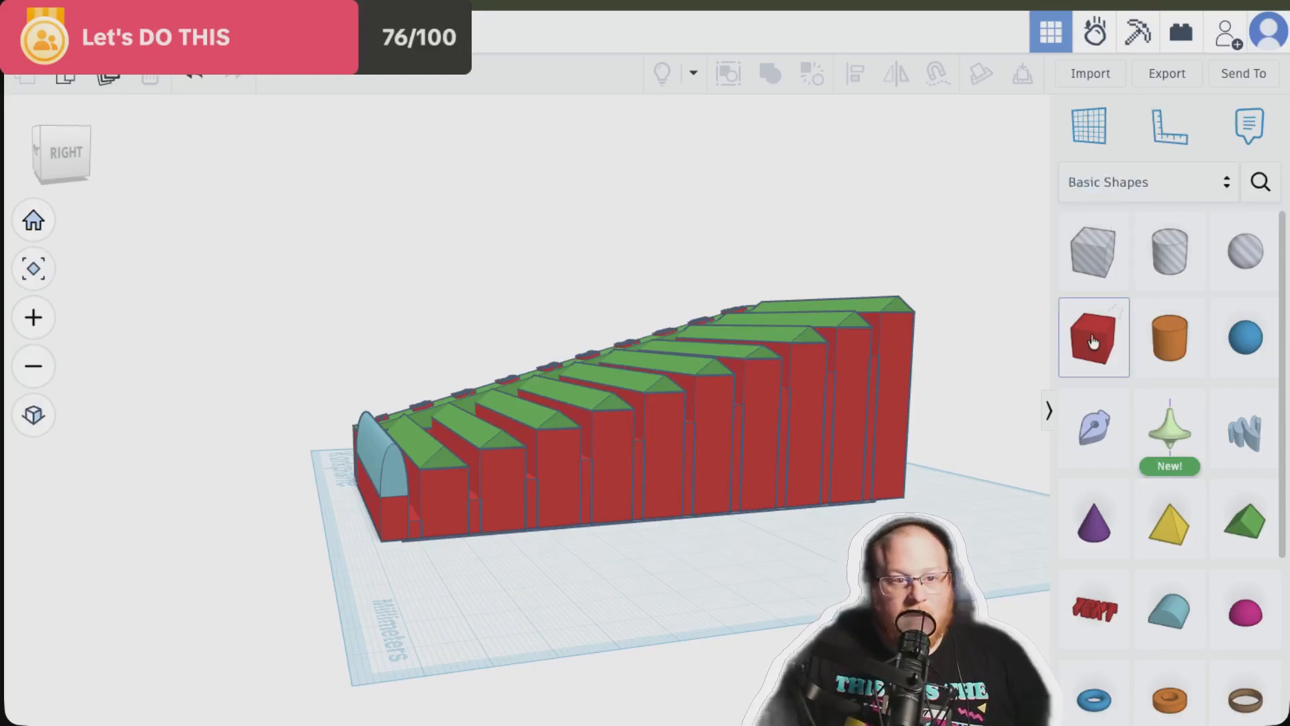
Look through the Basic Shapes library, including the box, roof, wedge, tube and revolve sketch shapes
scroll(1094, 336, down, 1)
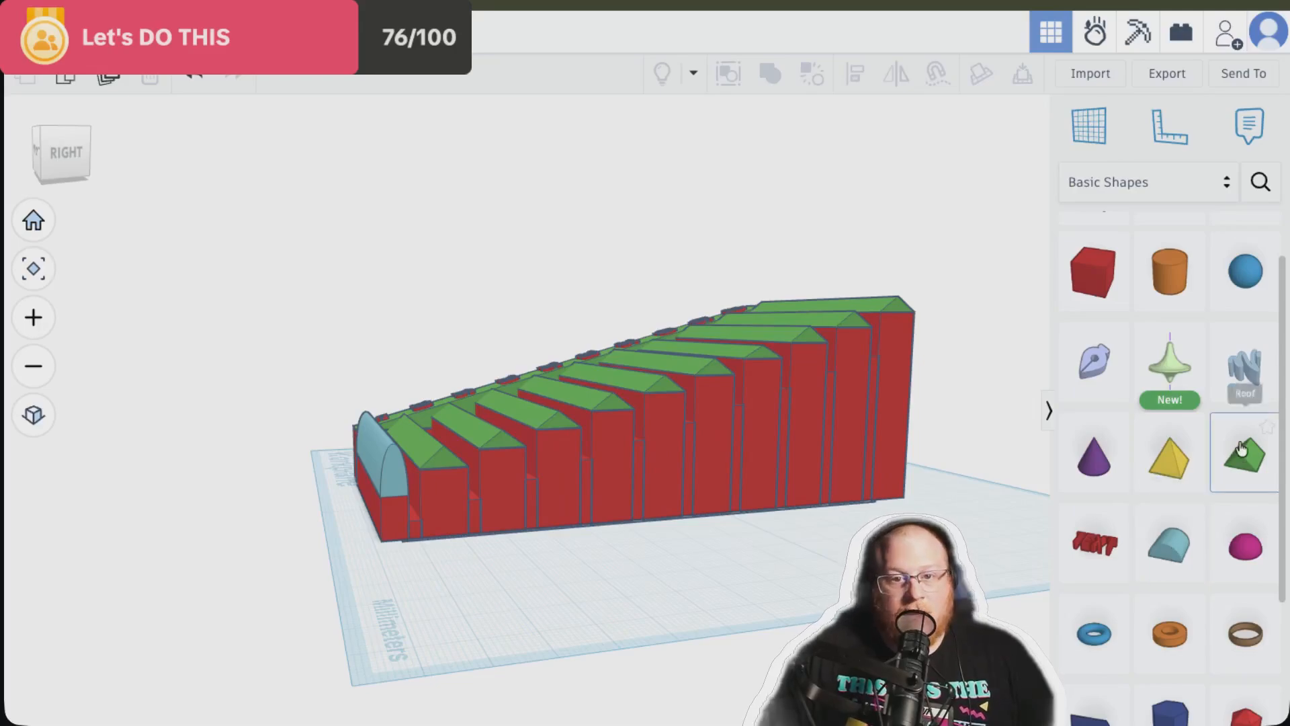
scroll(1112, 672, down, 2)
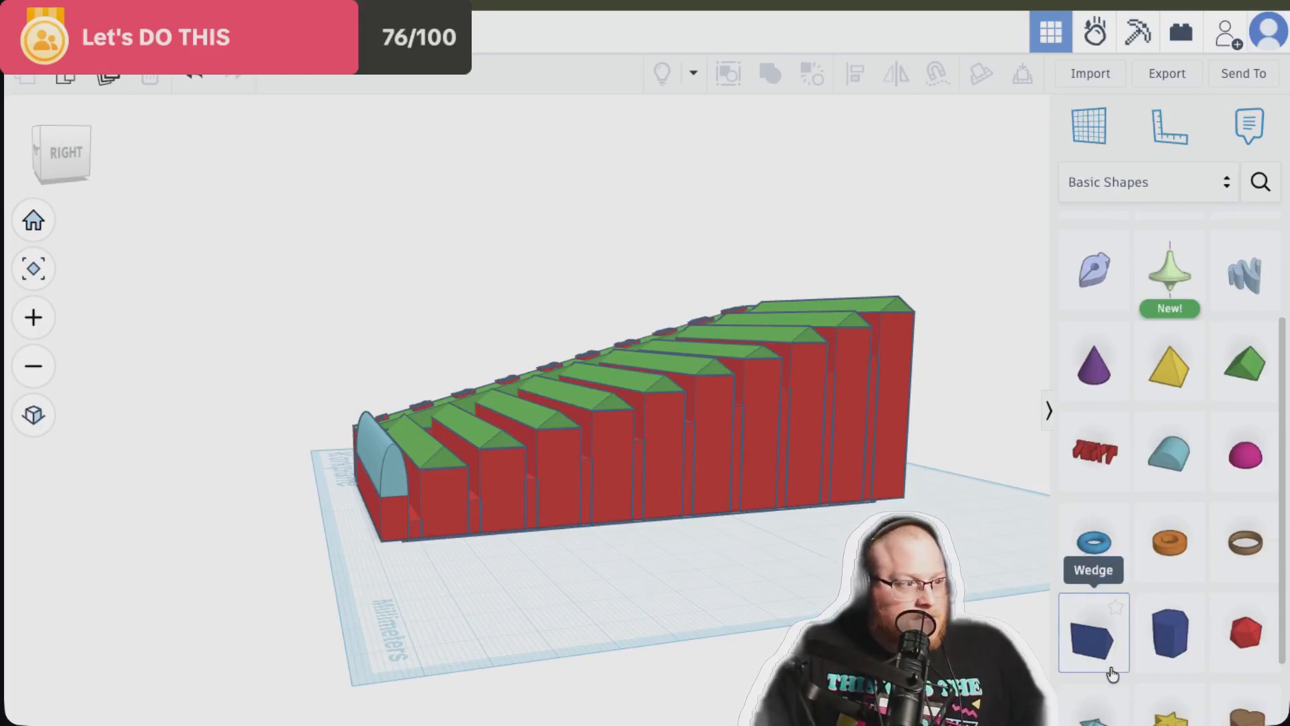
scroll(1112, 672, down, 2)
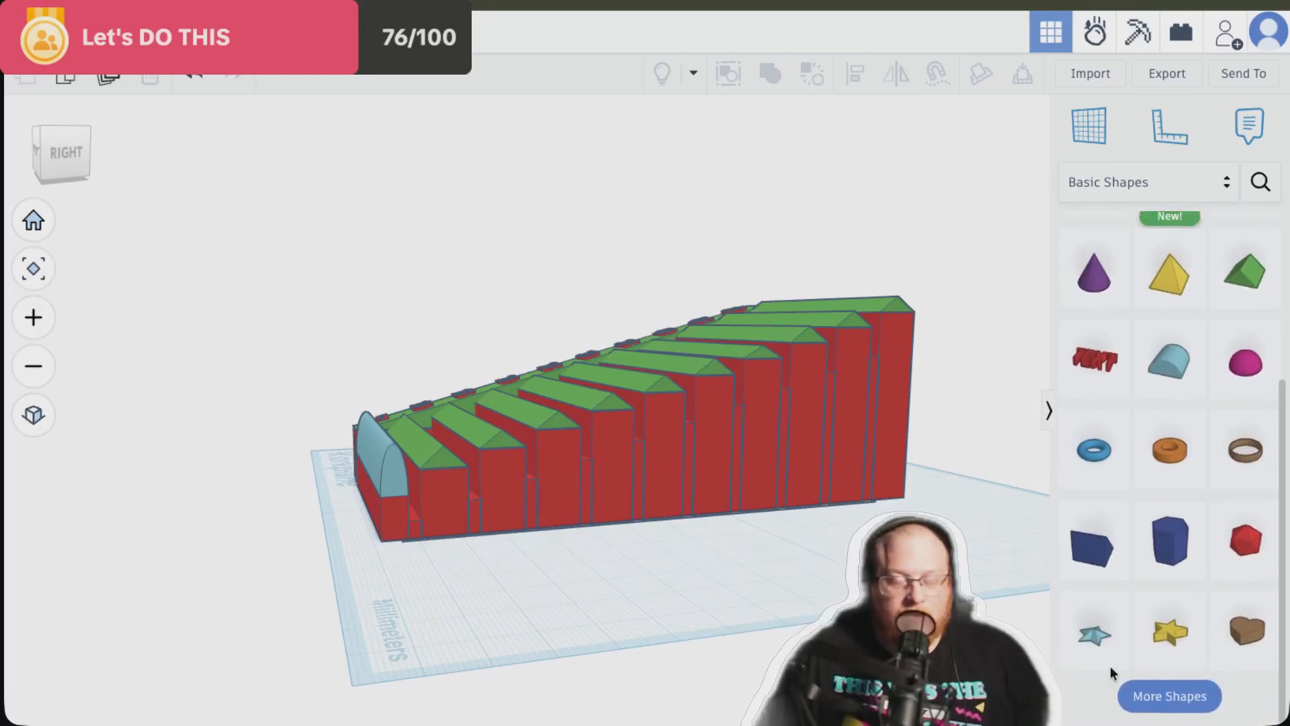
scroll(1155, 457, up, 1)
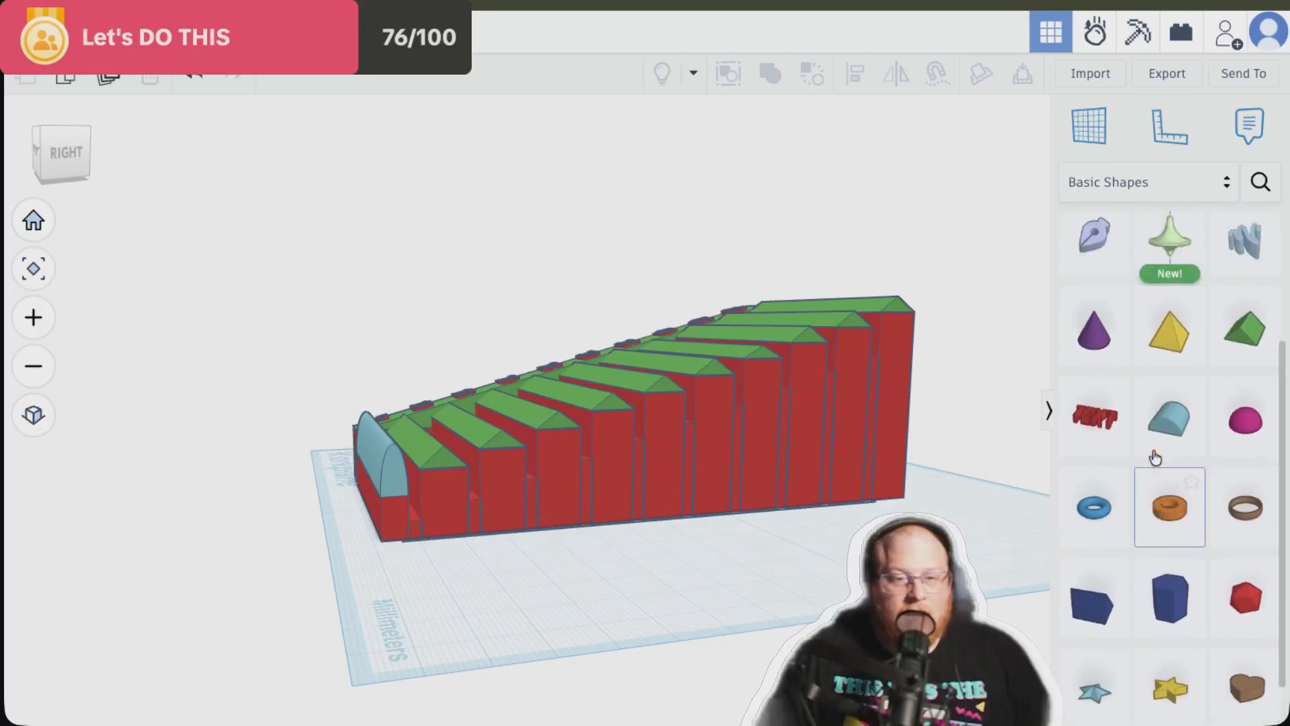
scroll(1154, 458, up, 3)
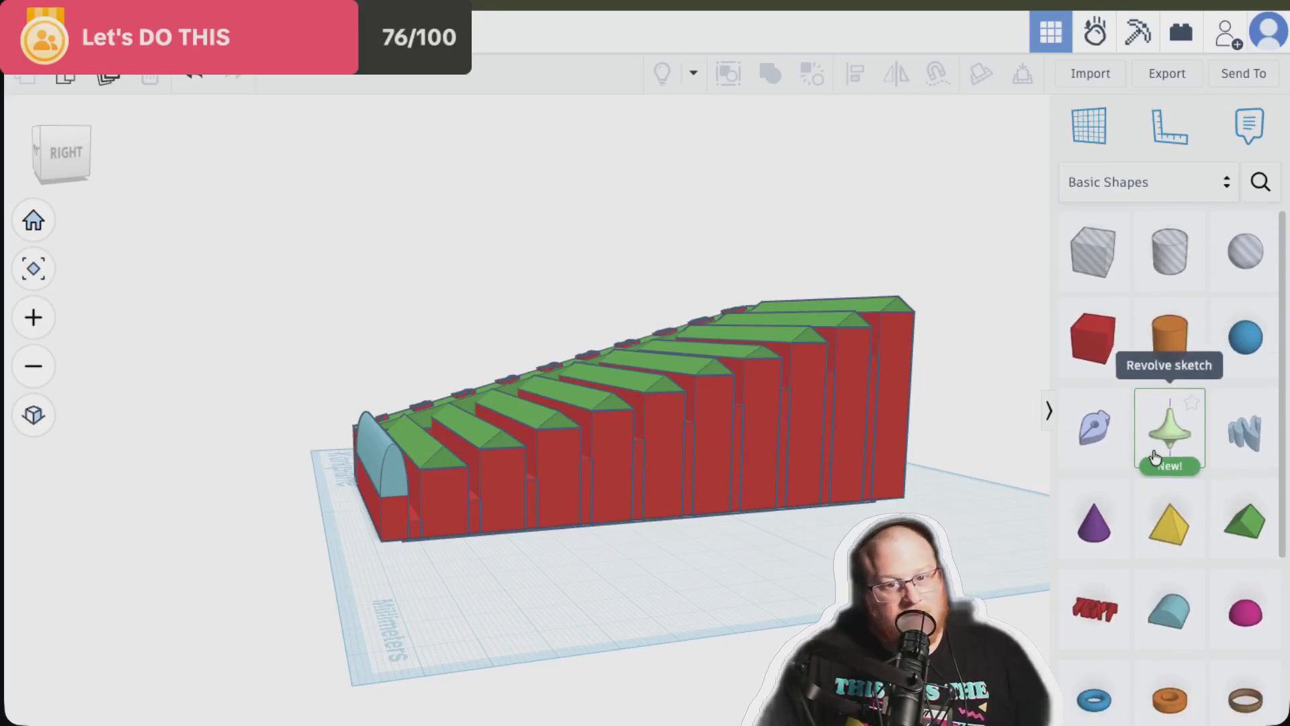
scroll(1155, 457, down, 4)
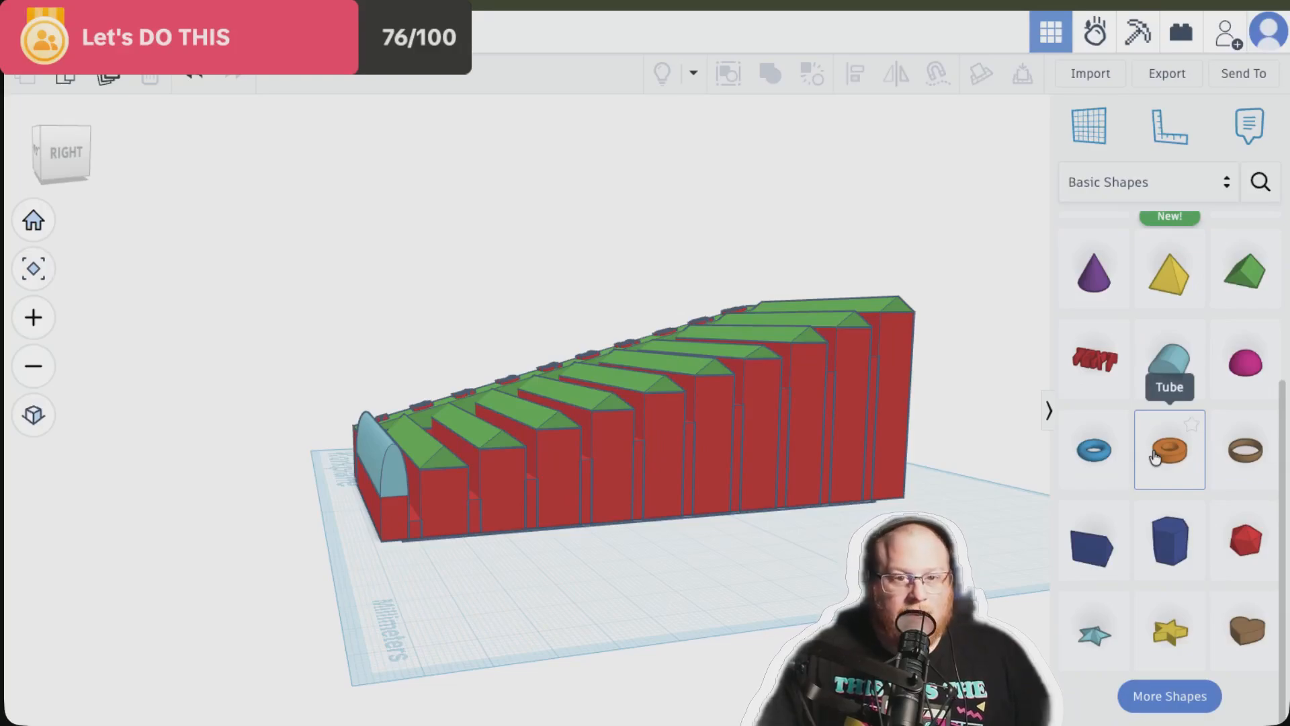
scroll(1154, 457, up, 4)
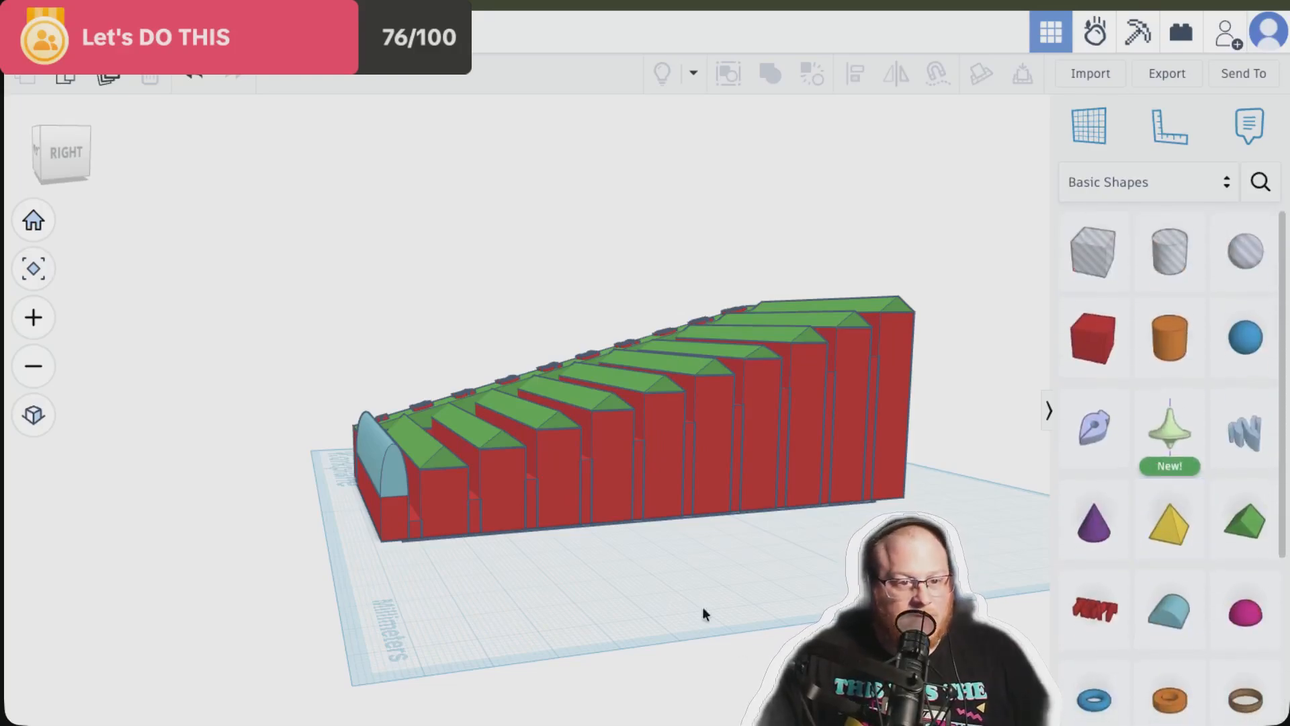
Examine up close how the boxes, roofs and slot spacers are arranged from the lowest to the tallest divider
right_drag(664, 580, 611, 565)
scroll(438, 493, up, 3)
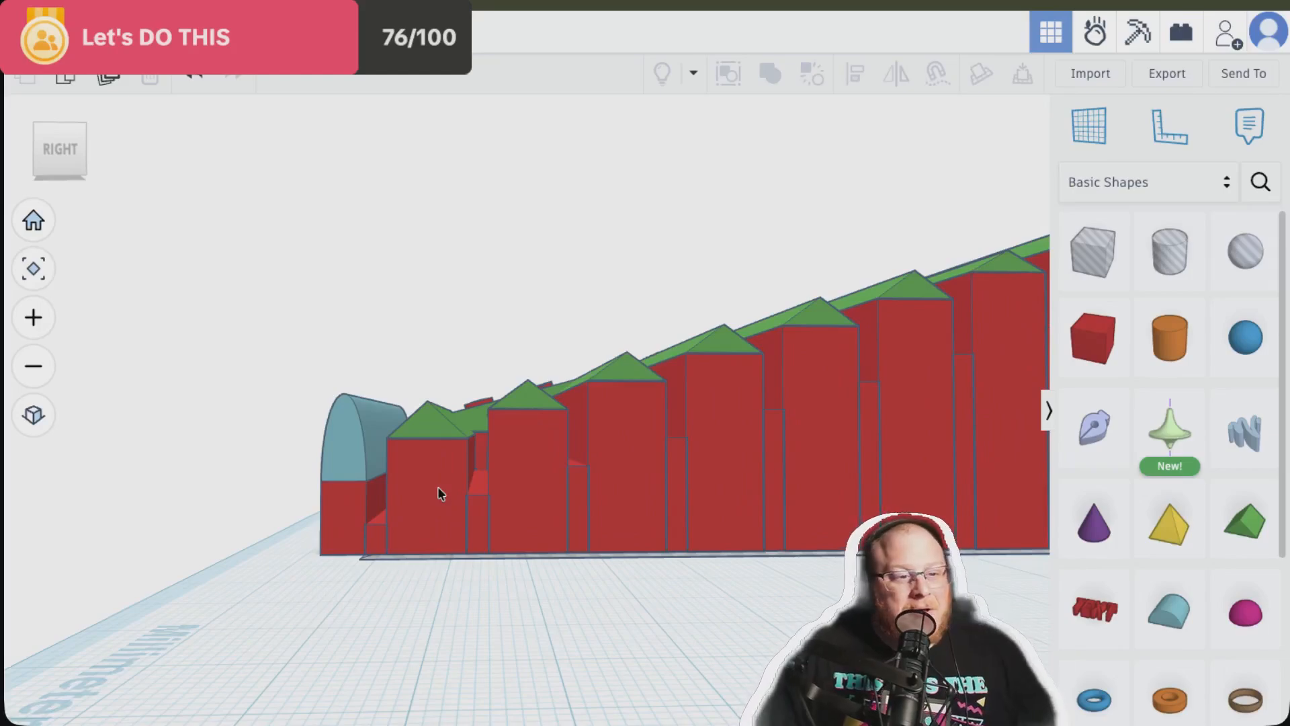
mouse_move(472, 253)
right_down()
mouse_move(553, 290)
mouse_move(499, 228)
mouse_move(493, 254)
right_up()
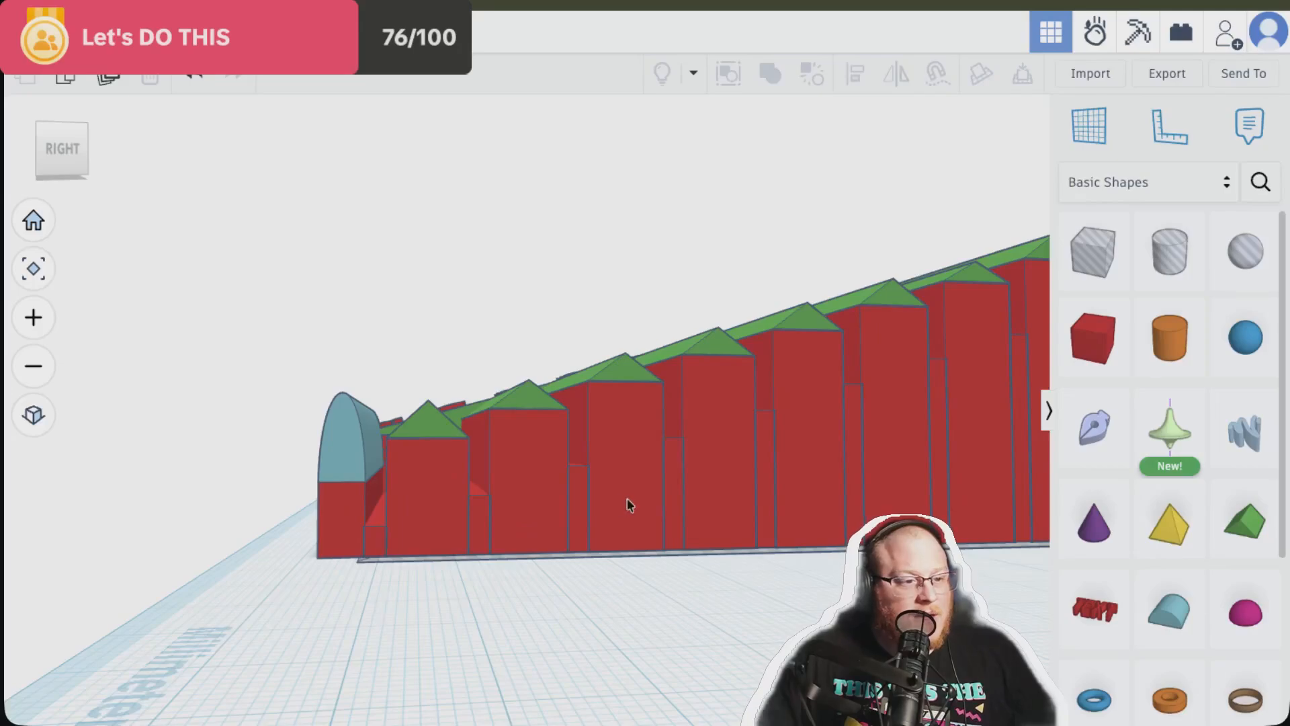
right_drag(664, 622, 611, 635)
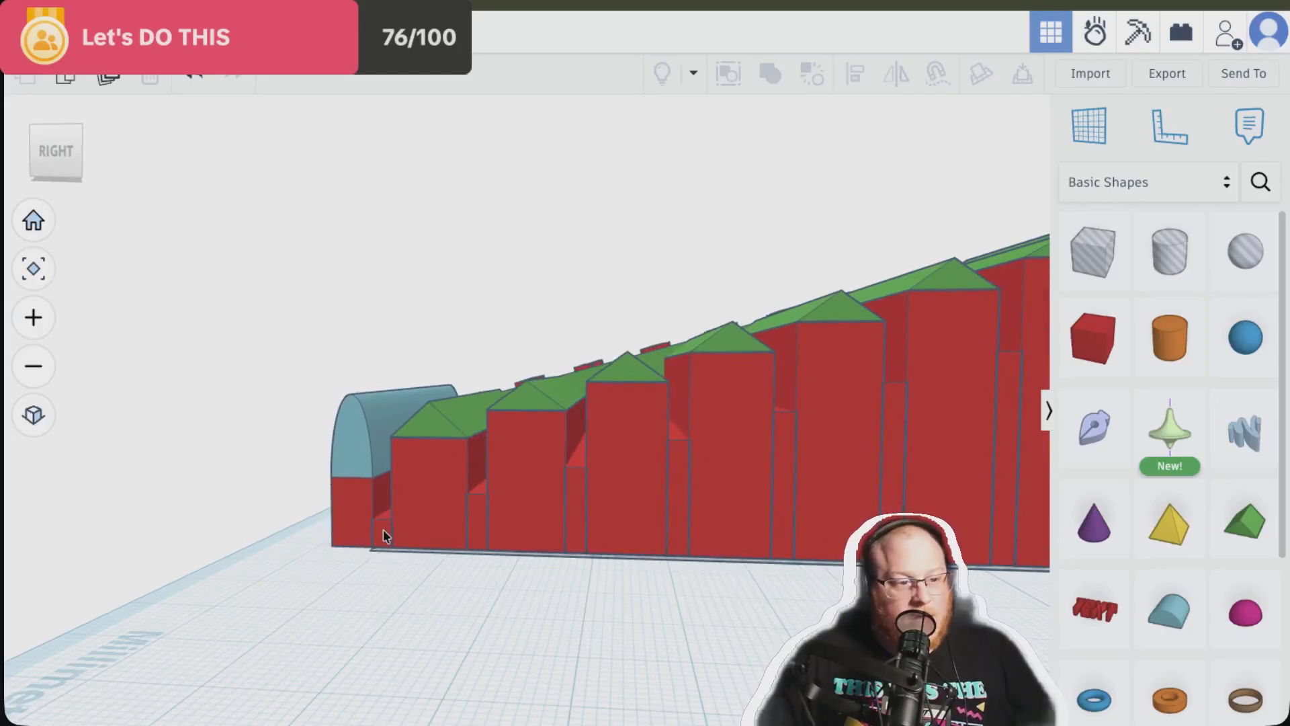
right_drag(370, 648, 407, 632)
scroll(401, 623, down, 5)
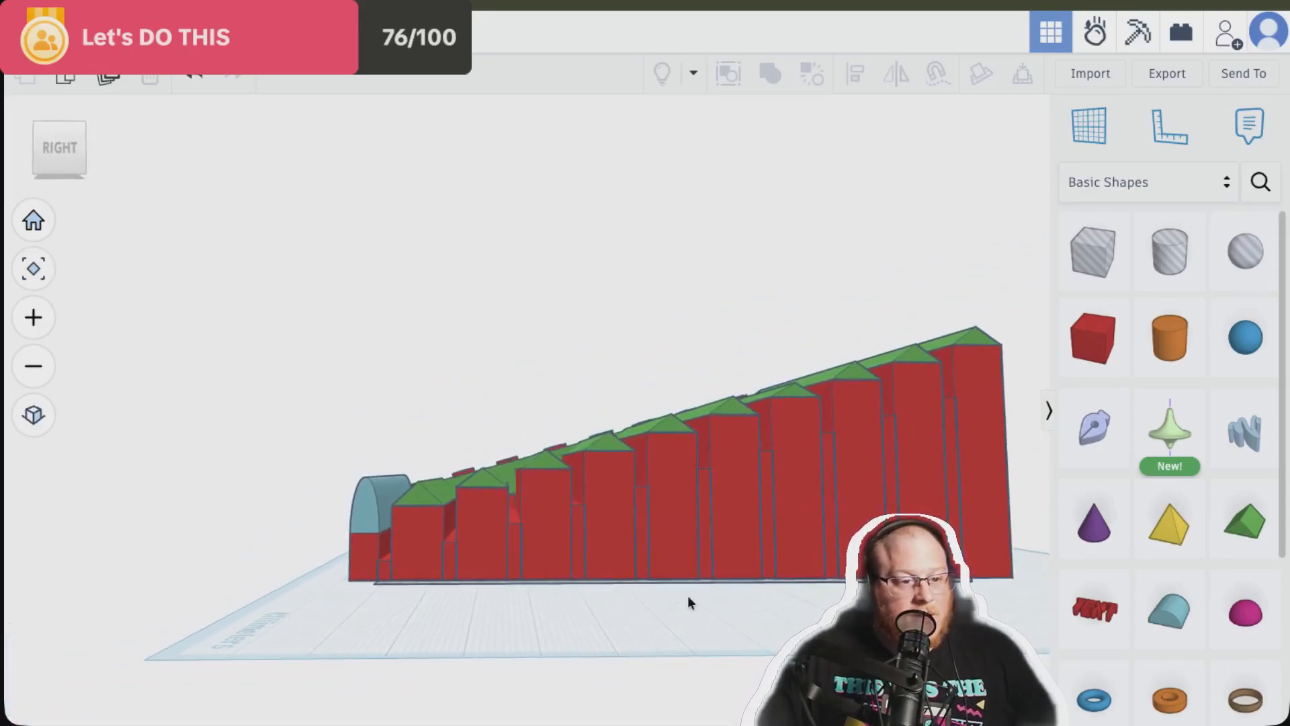
right_drag(725, 613, 511, 679)
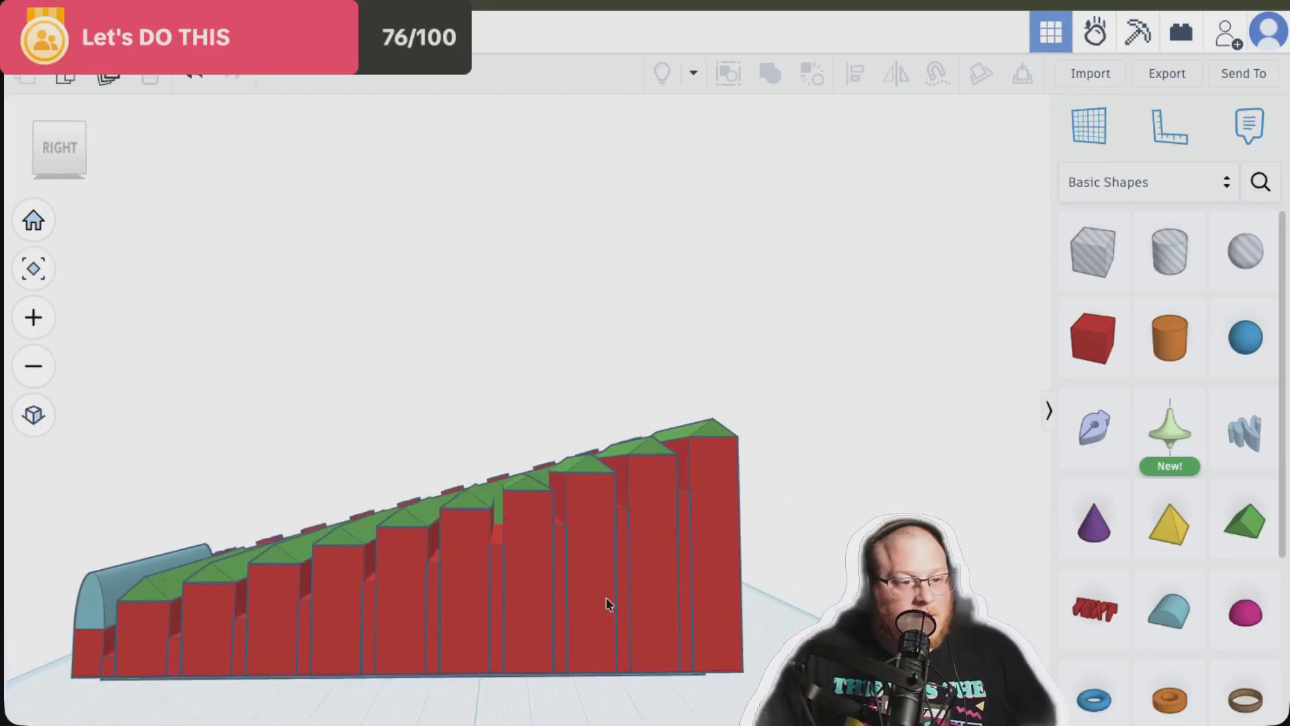
scroll(616, 552, up, 5)
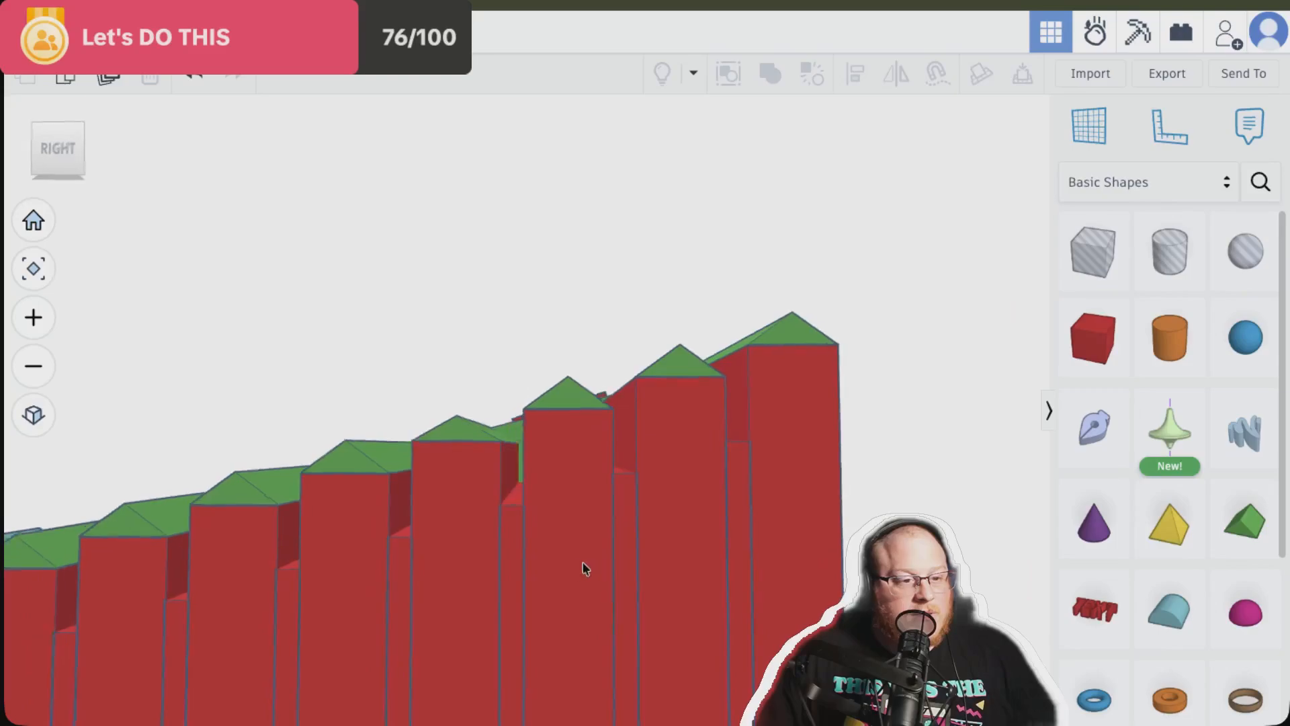
right_drag(583, 563, 612, 557)
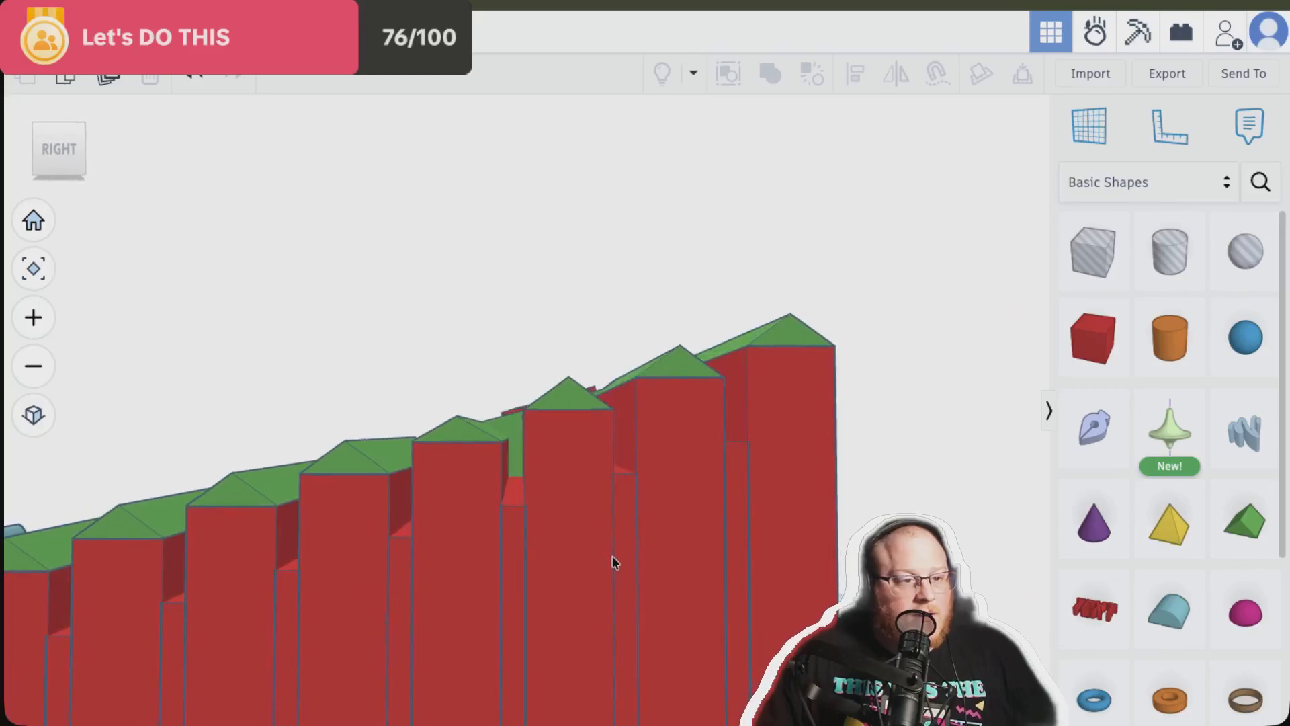
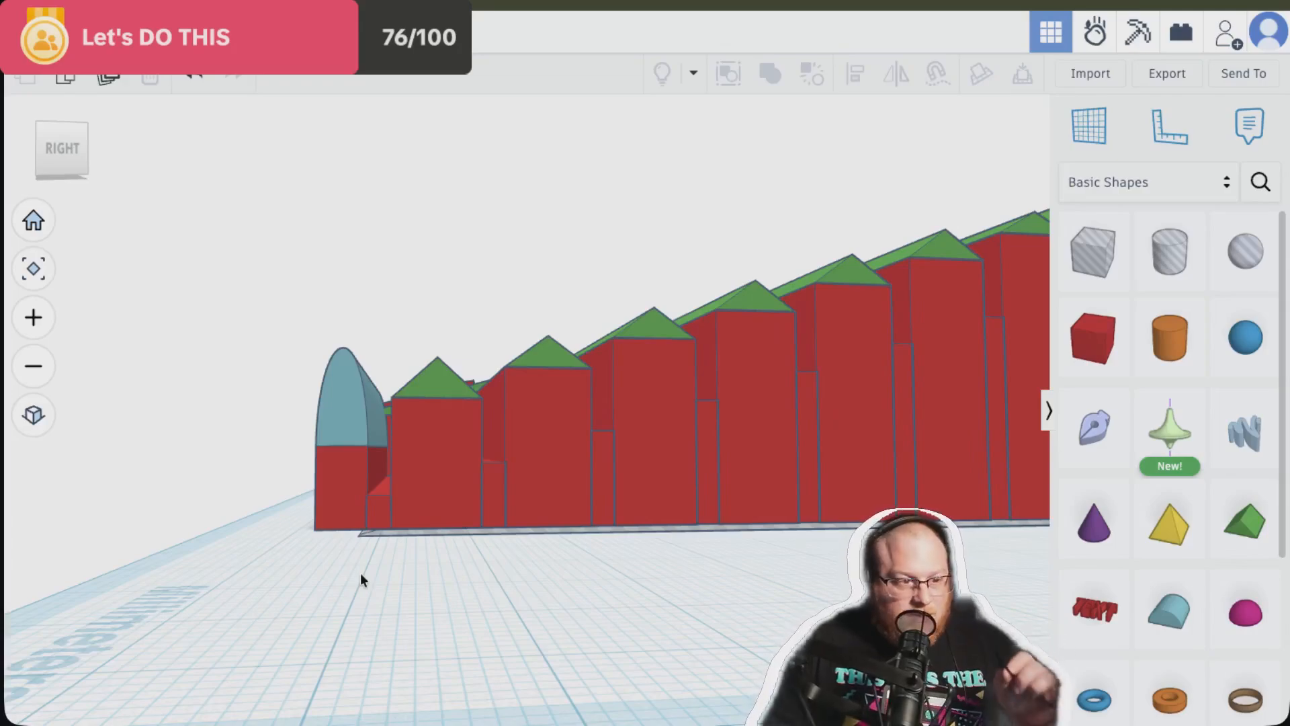
Select the lowest slot spacer beside the rounded front divider and check its width and height parameters
click(381, 508)
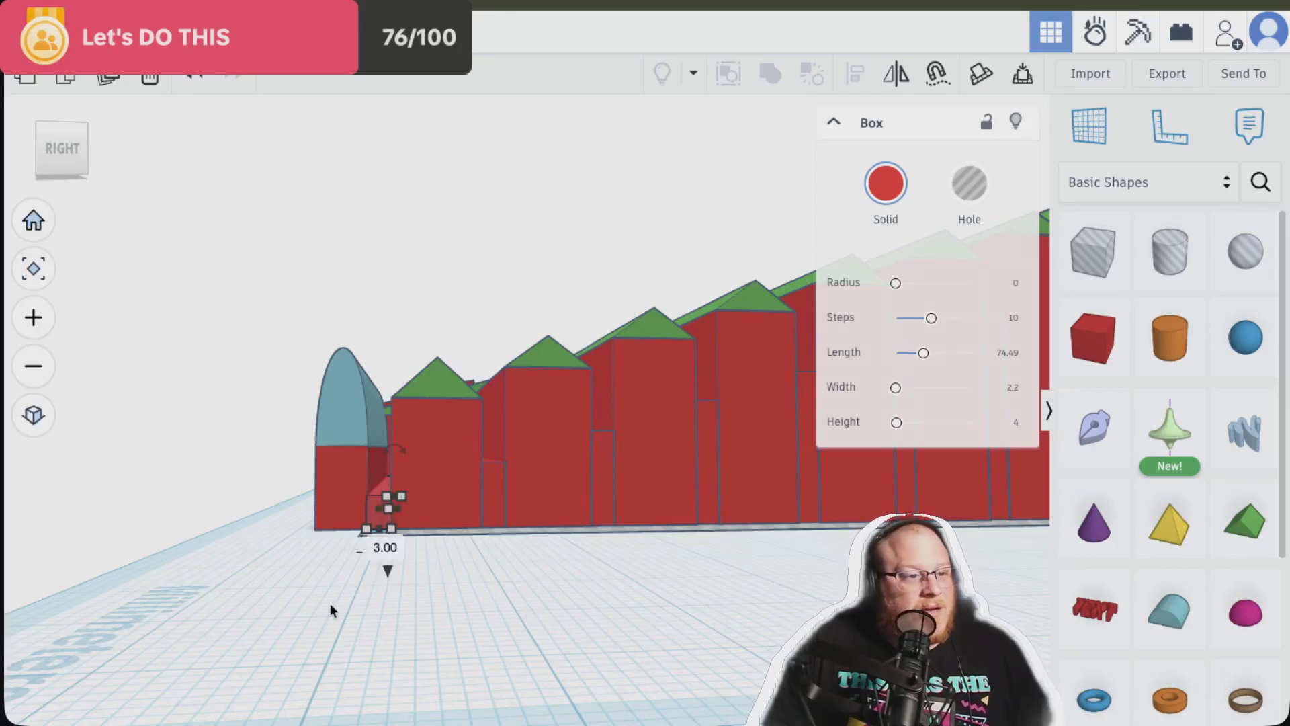
scroll(330, 603, up, 4)
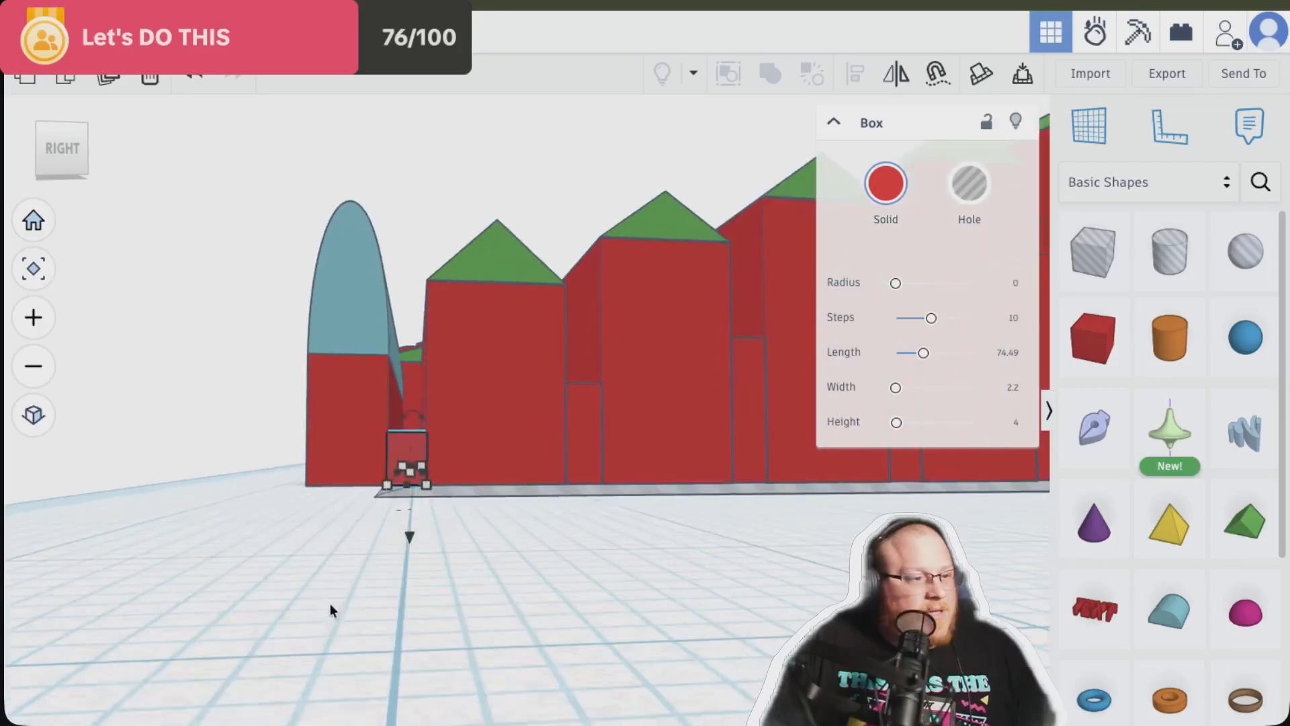
mouse_move(329, 603)
right_down()
mouse_move(331, 625)
mouse_move(325, 609)
mouse_move(339, 607)
right_up()
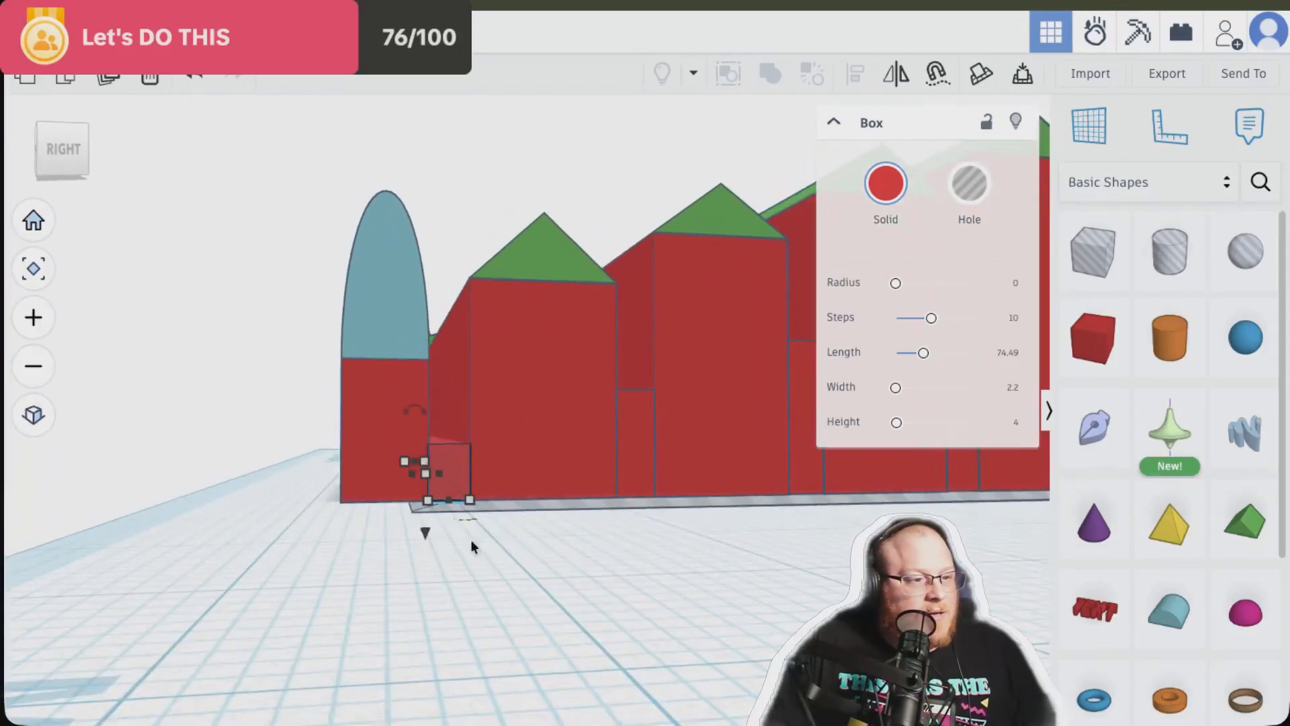
right_drag(470, 559, 473, 566)
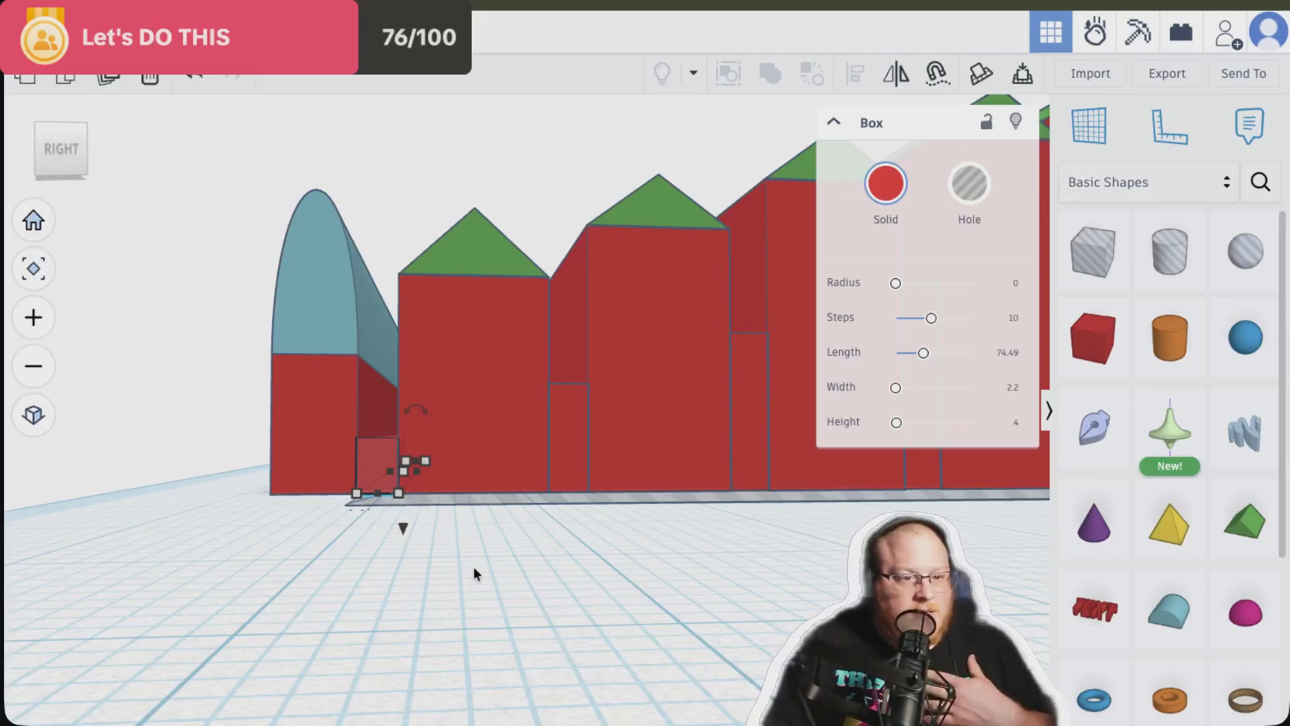
mouse_move(473, 567)
right_down()
mouse_move(487, 575)
mouse_move(482, 560)
right_up()
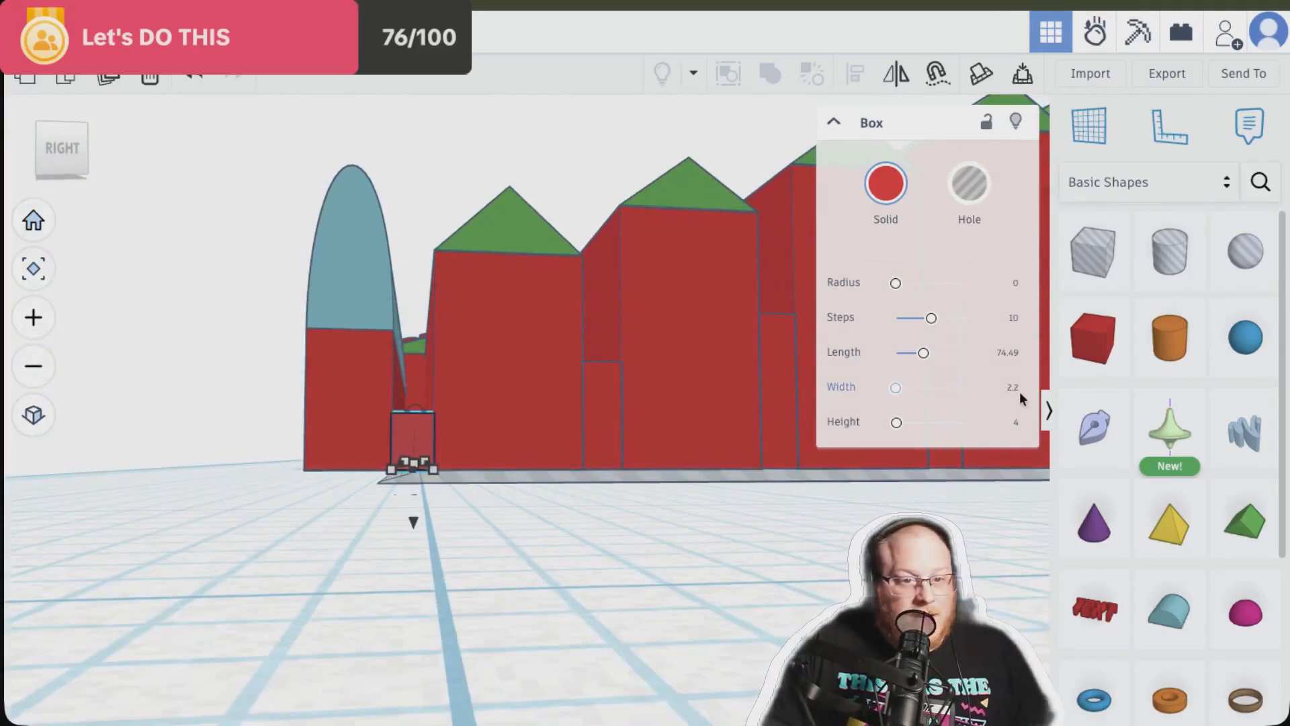
click(1014, 424)
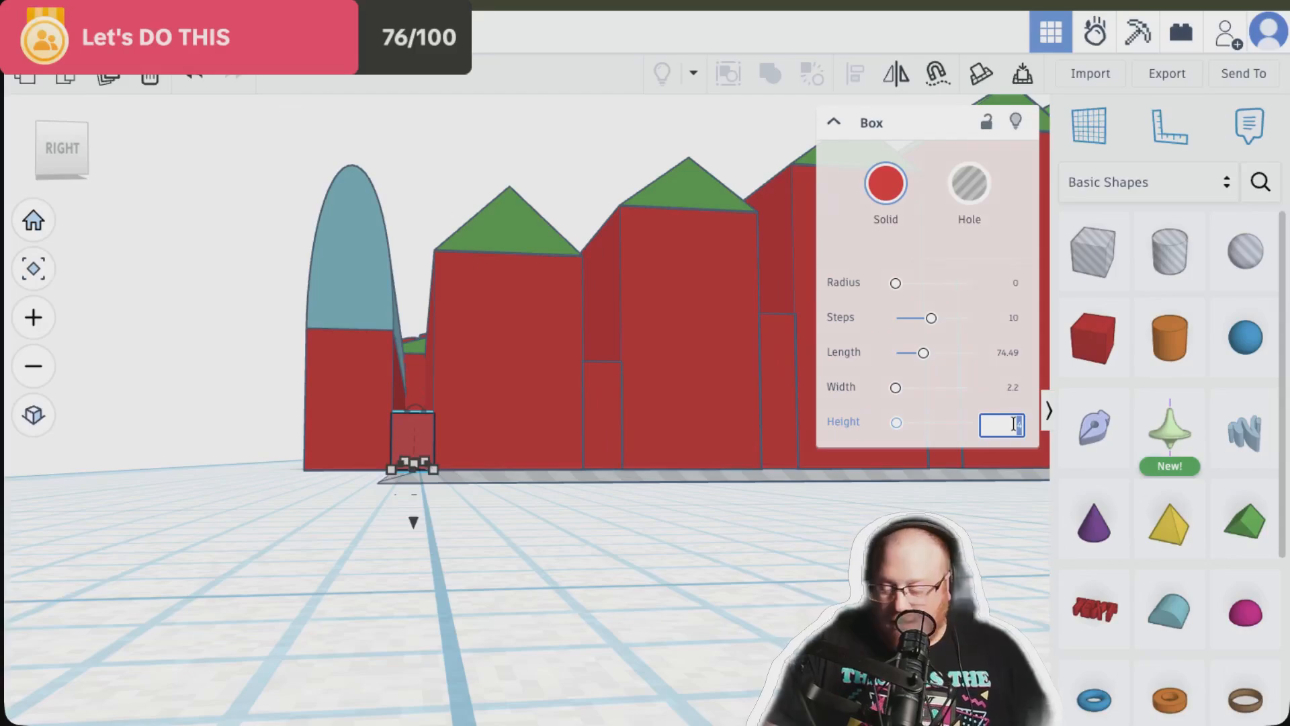
click(841, 582)
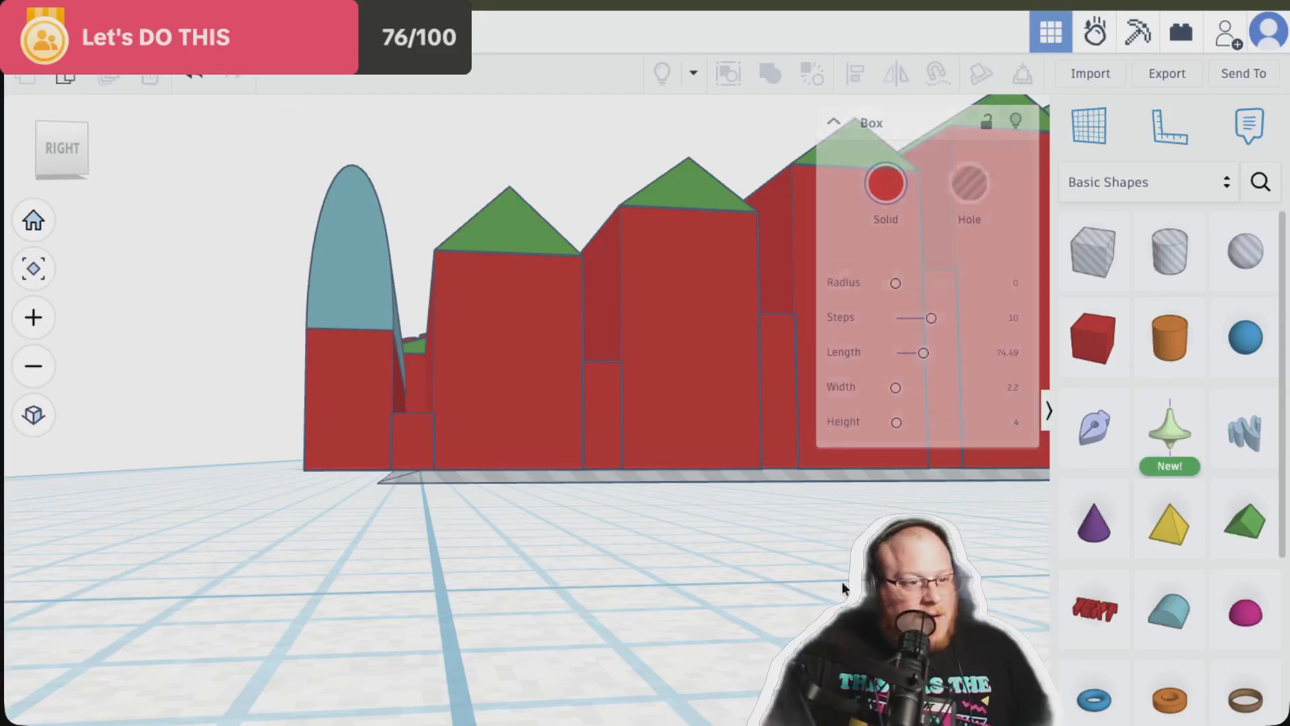
Select the four lowest slot spacers one after another and examine how tall each sits between its dividers
scroll(833, 584, up, 3)
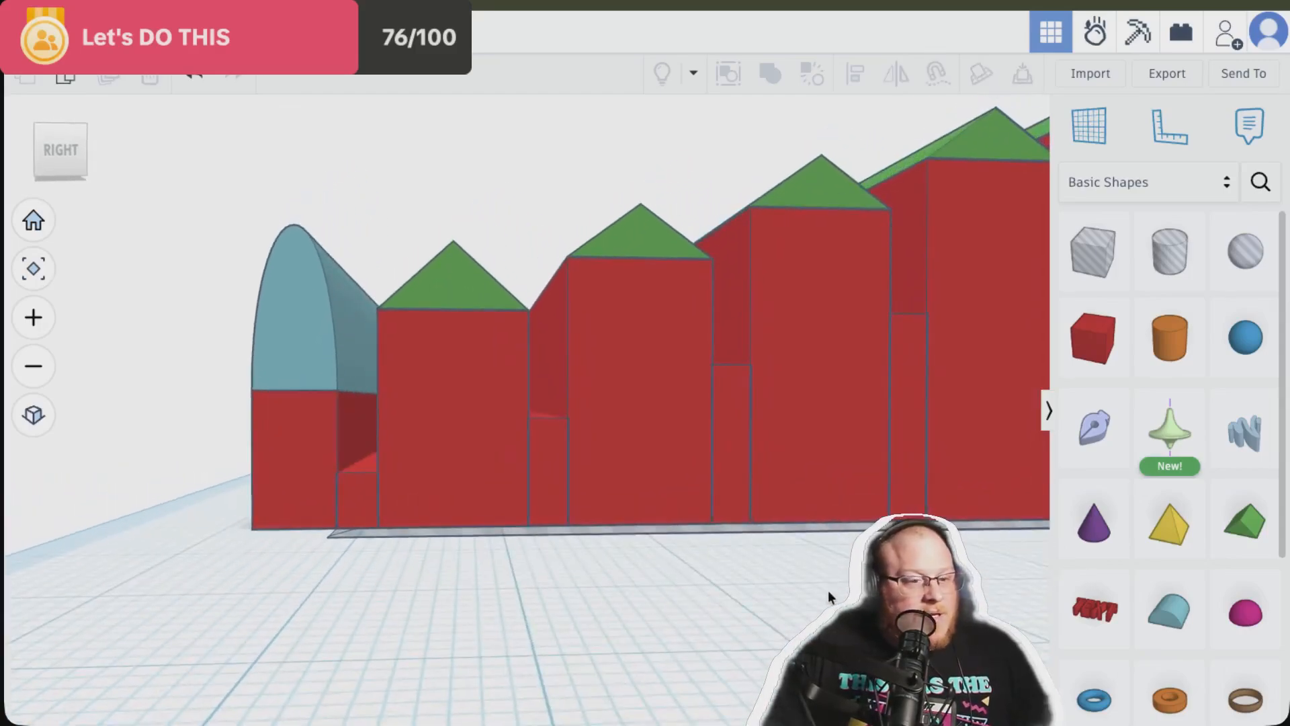
click(369, 507)
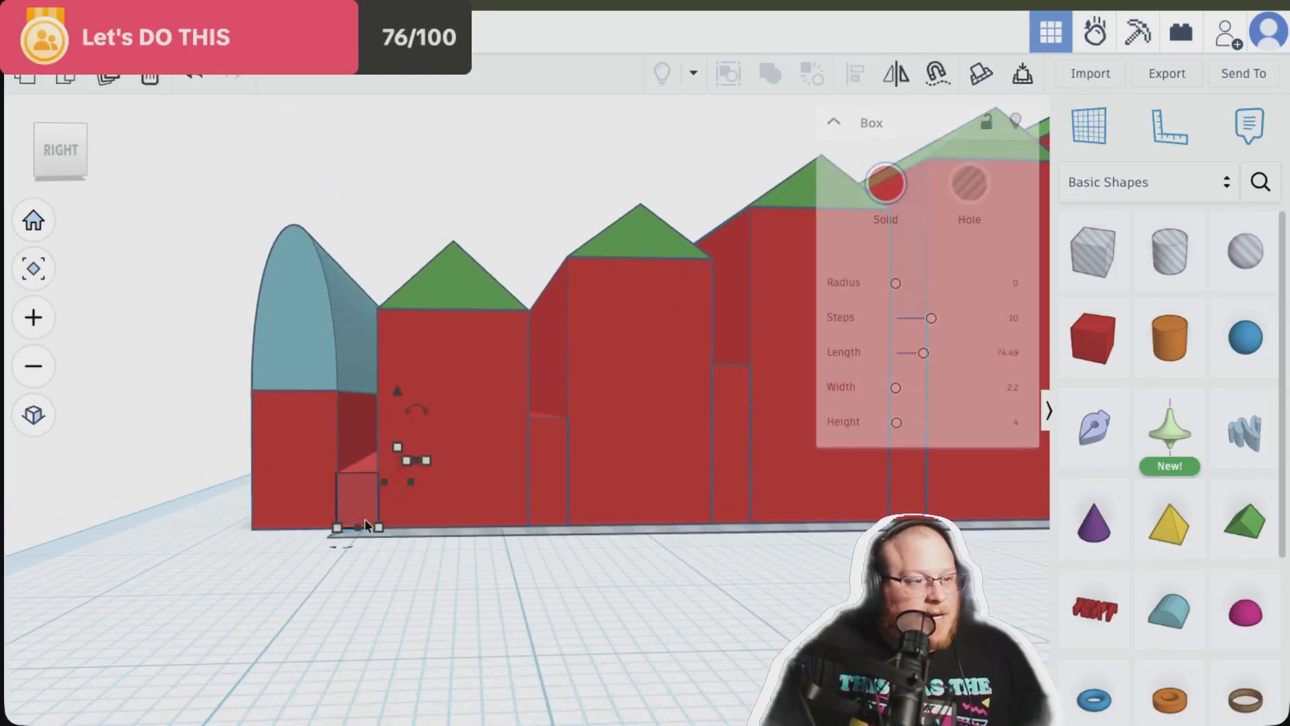
scroll(367, 599, up, 2)
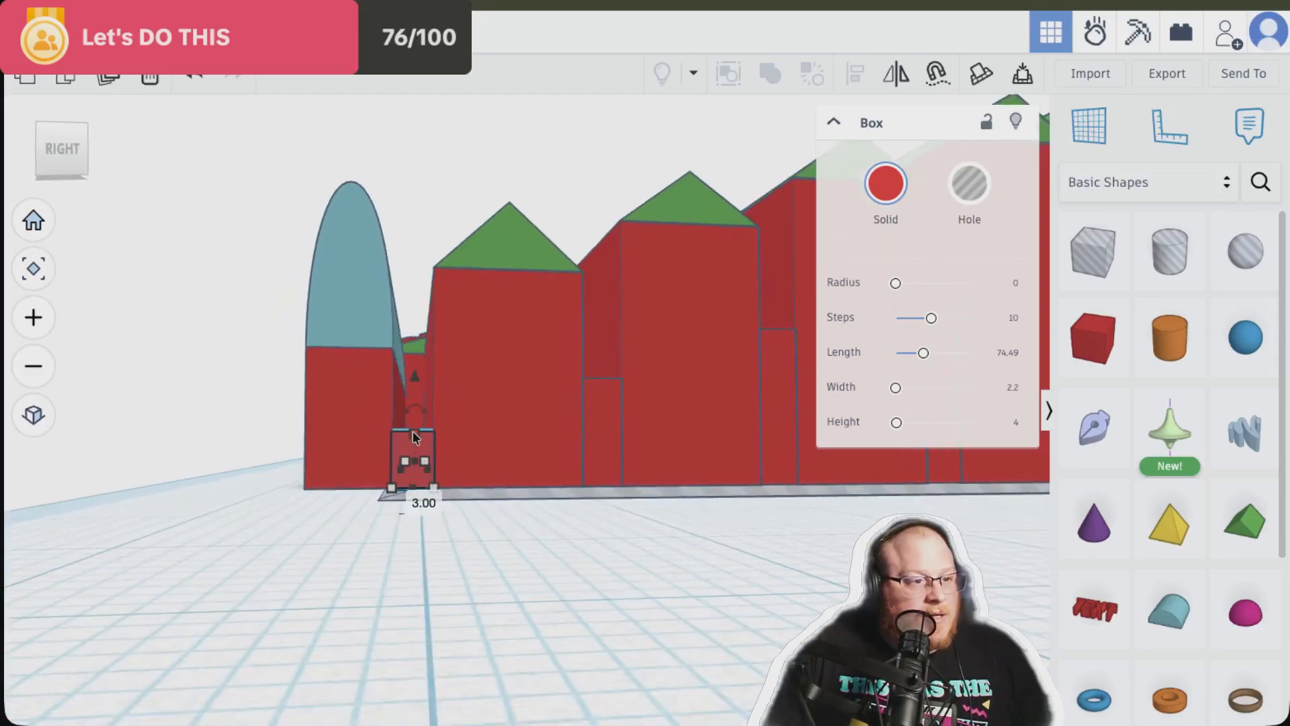
right_drag(413, 430, 483, 447)
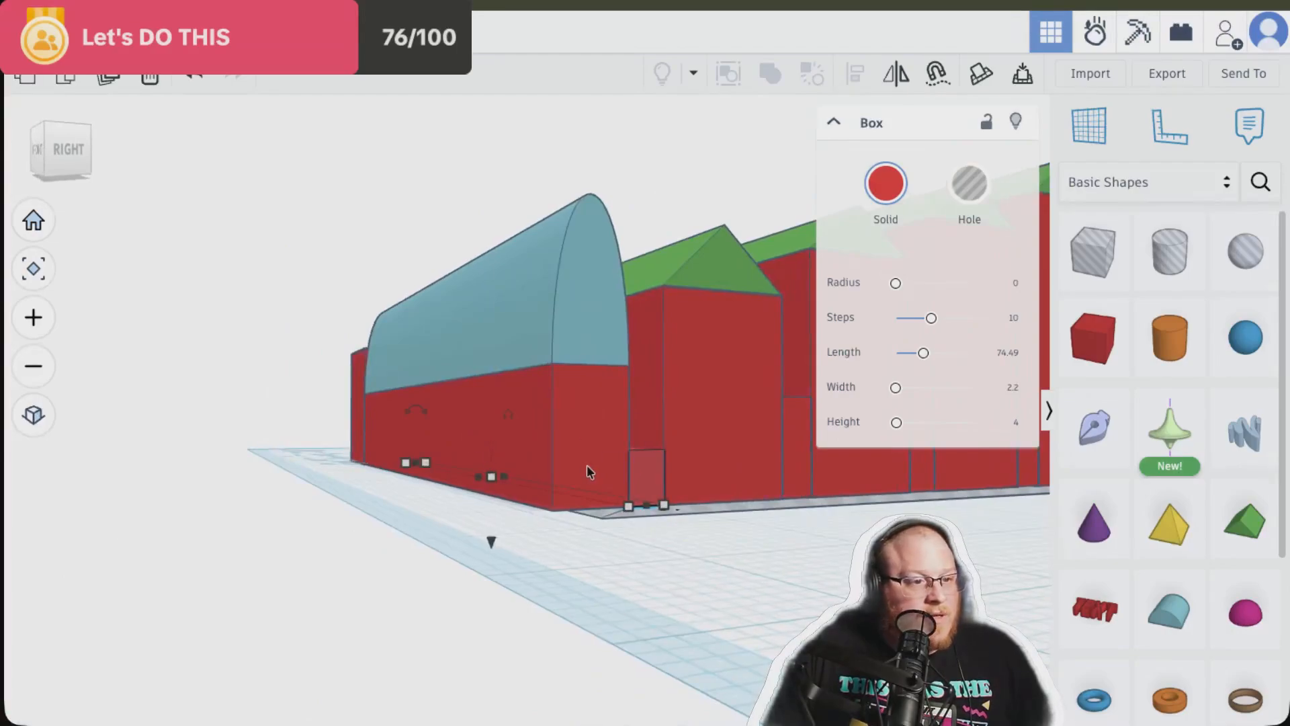
right_drag(818, 568, 725, 585)
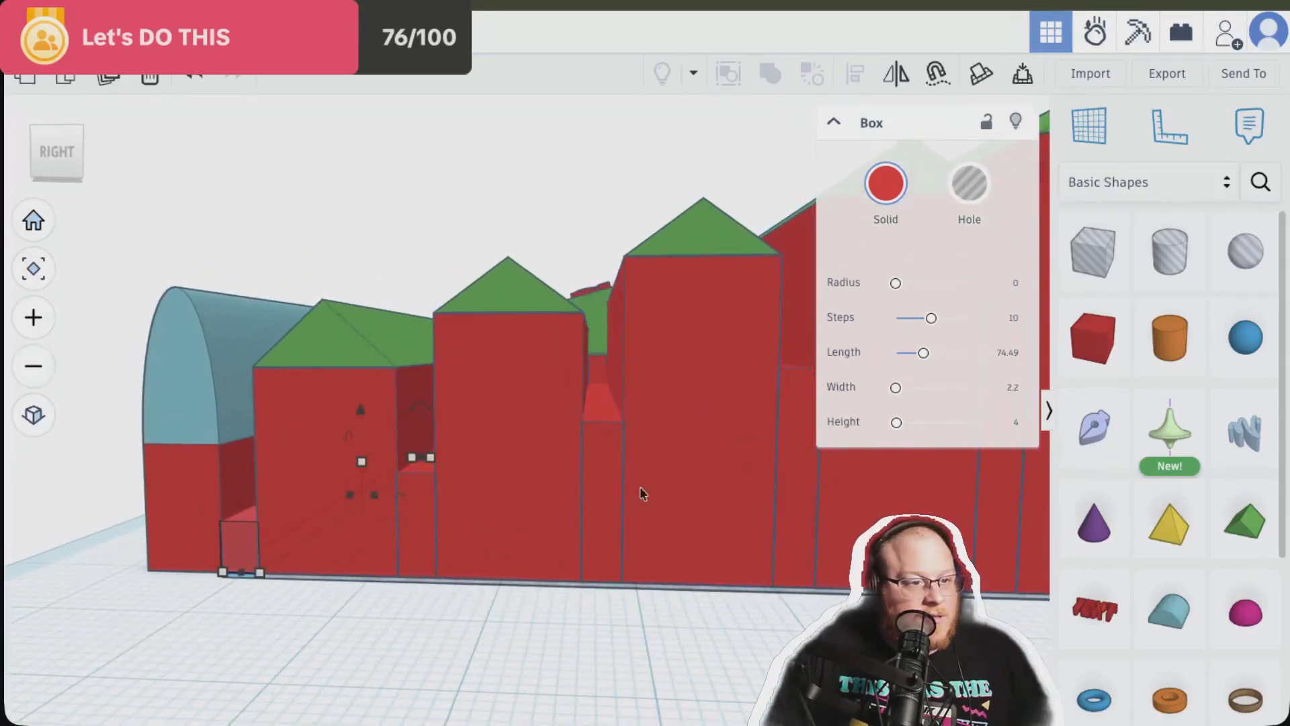
click(424, 515)
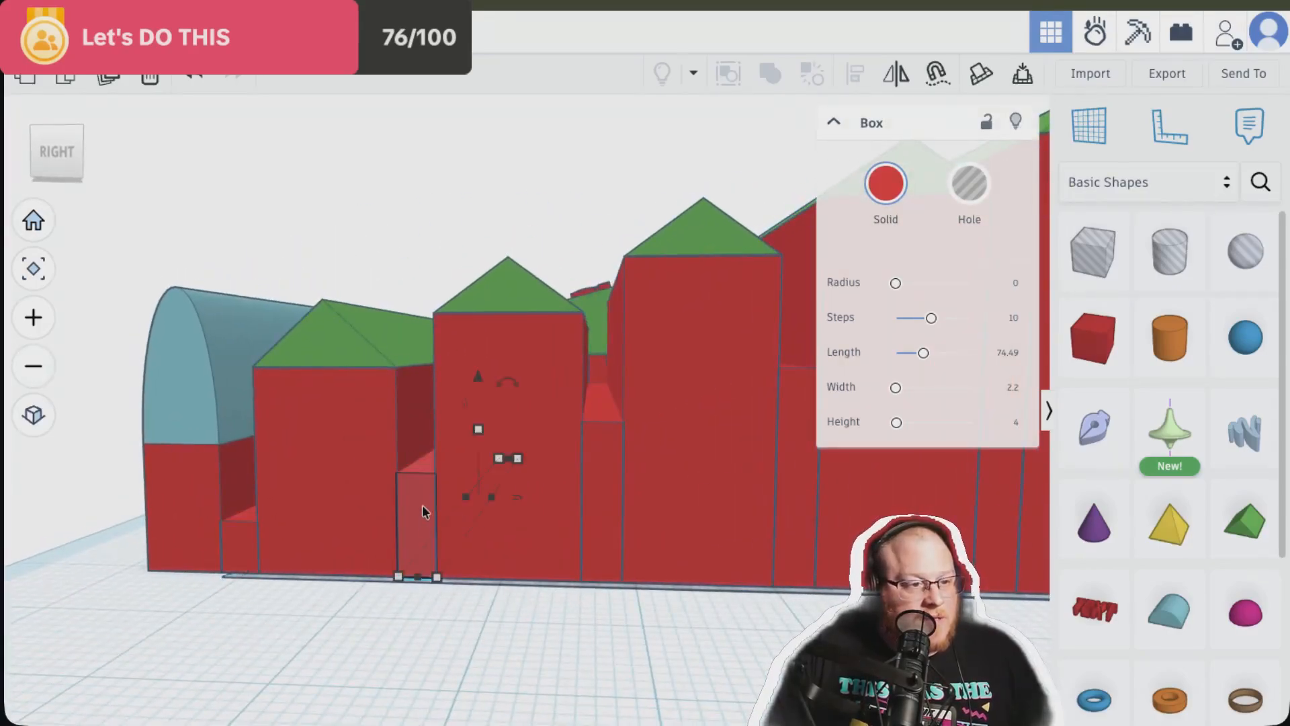
click(610, 454)
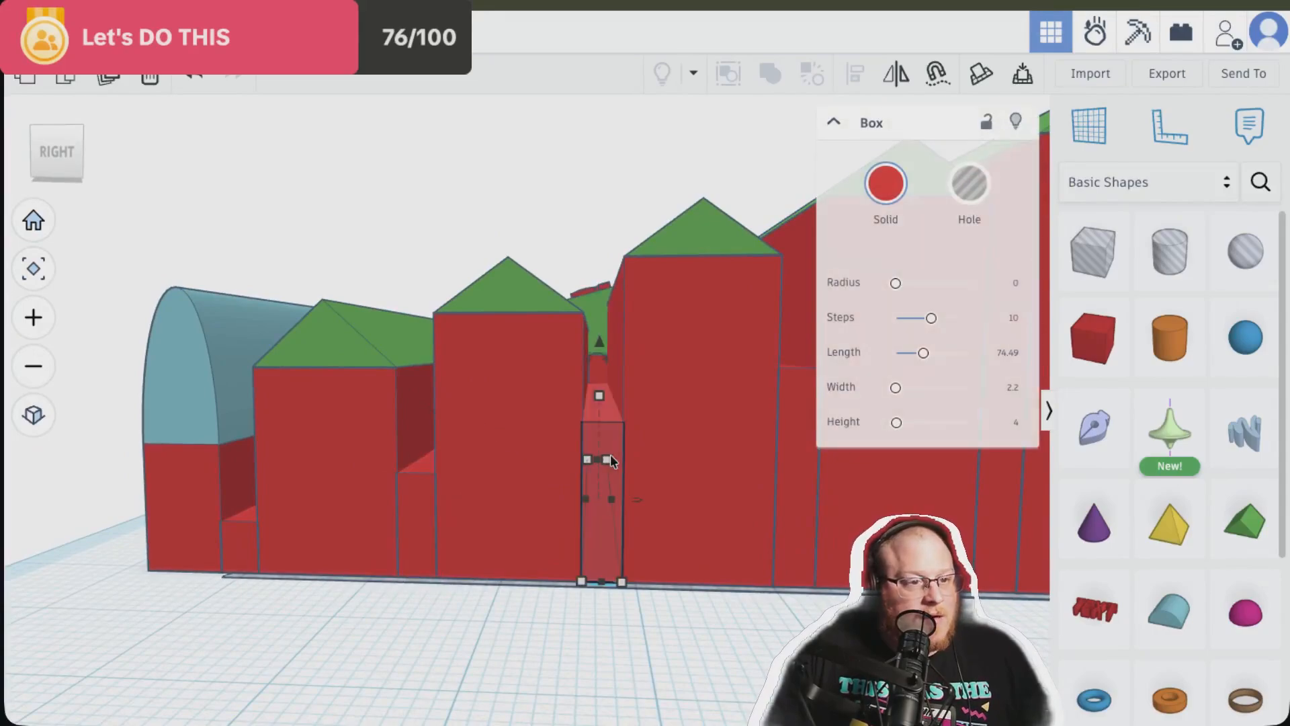
right_drag(781, 551, 686, 460)
click(687, 465)
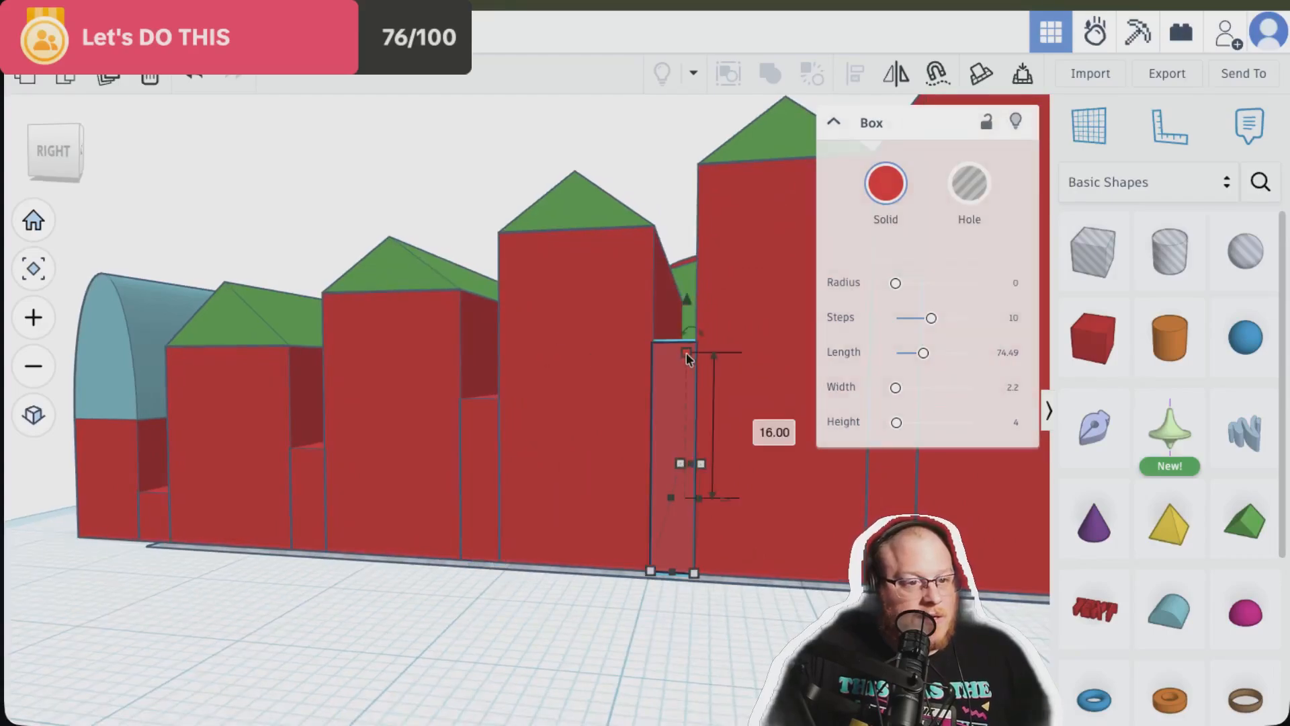
Set the height of the lowest slot spacer, next to the rounded front divider, to 3 mm
right_drag(260, 614, 314, 597)
click(319, 521)
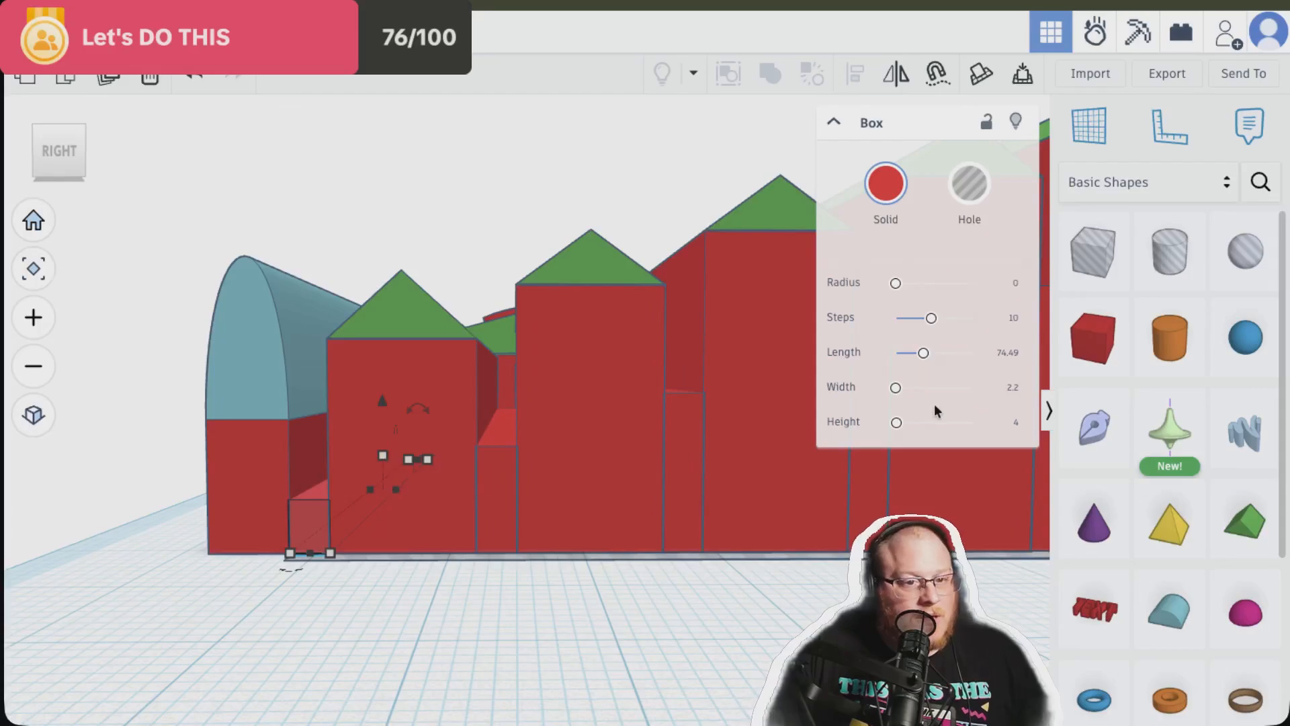
click(1016, 422)
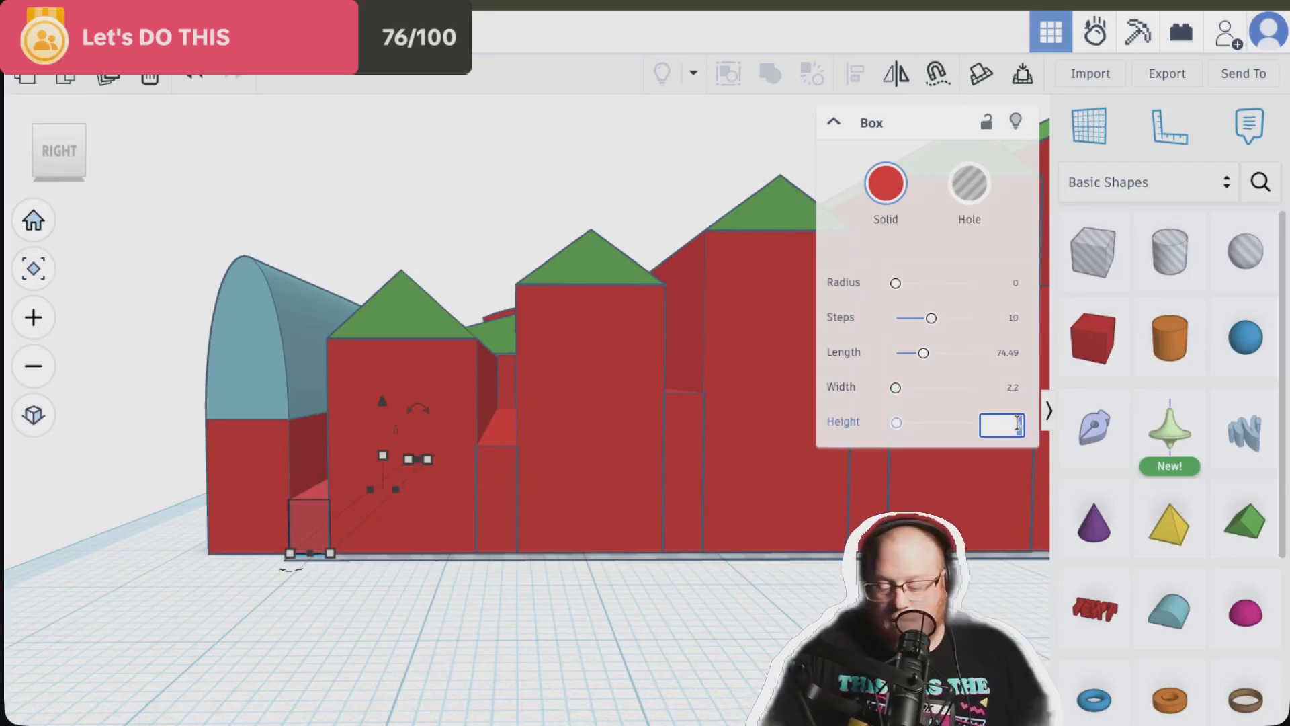
key(Return)
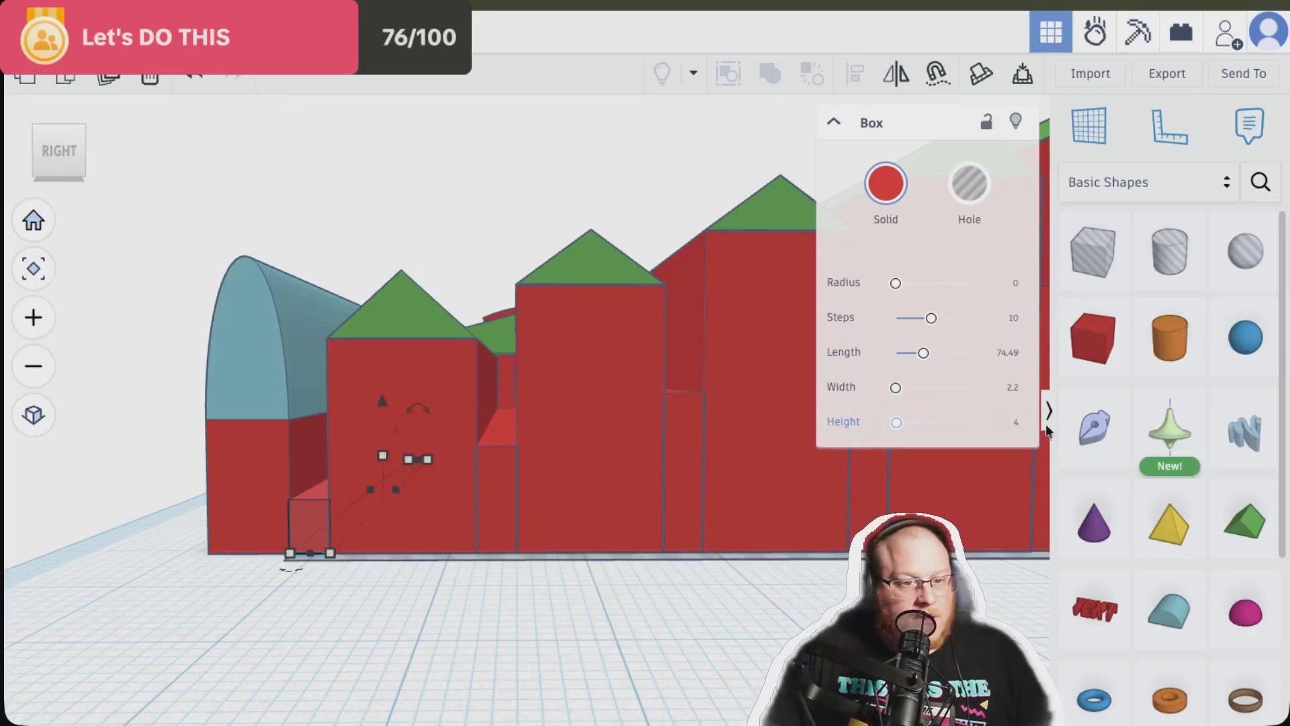
click(1013, 422)
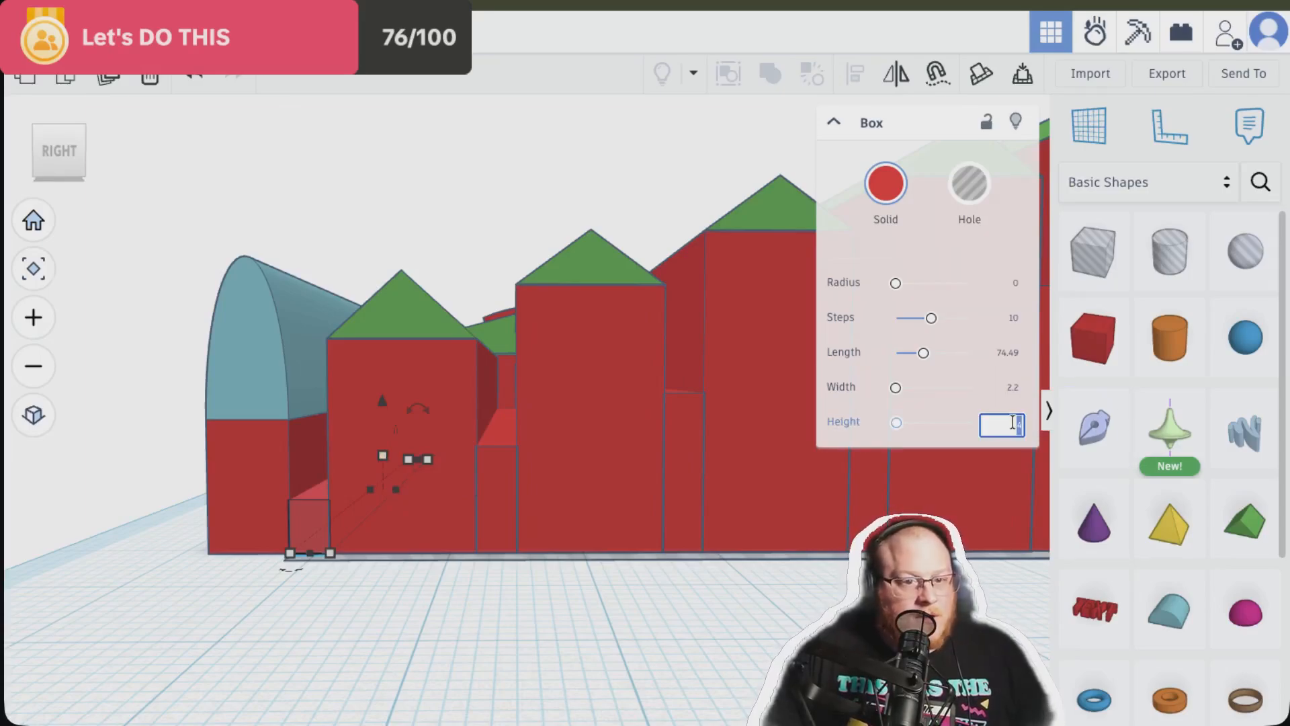
text(3)
key(Return)
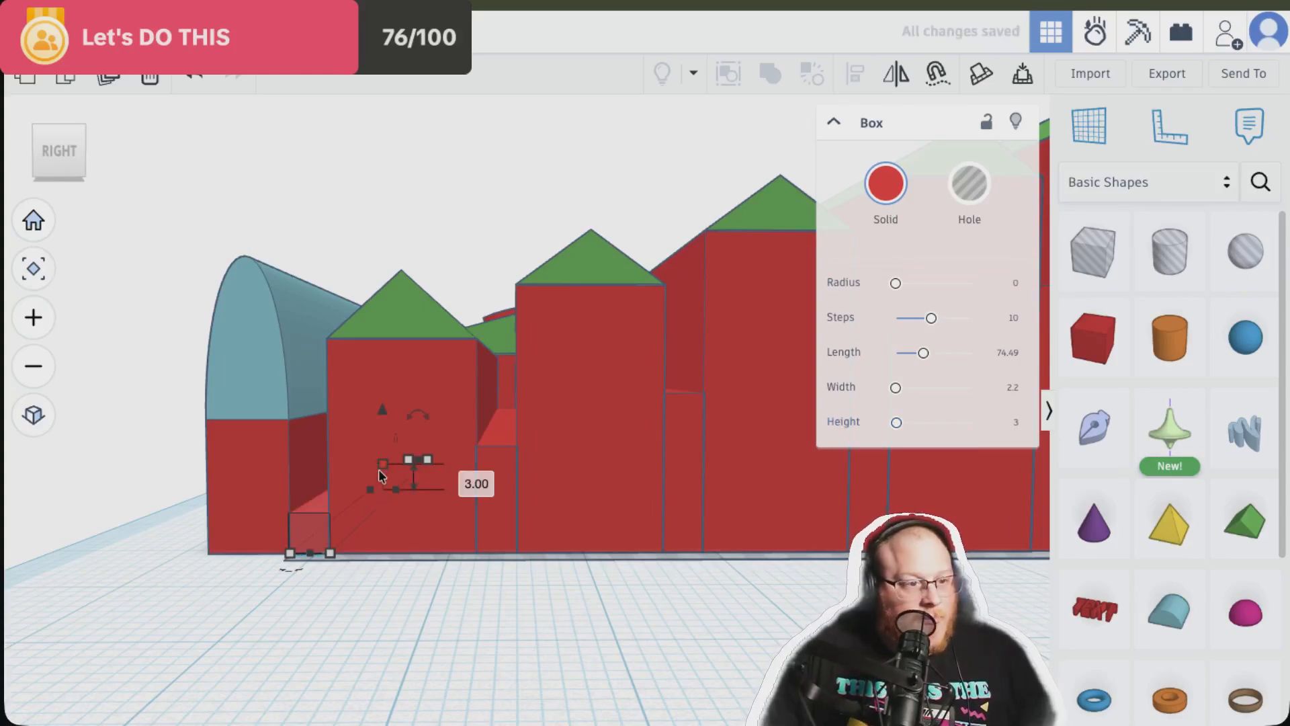
Try setting the Height parameter of the second slot spacer to 5
right_drag(360, 614, 375, 606)
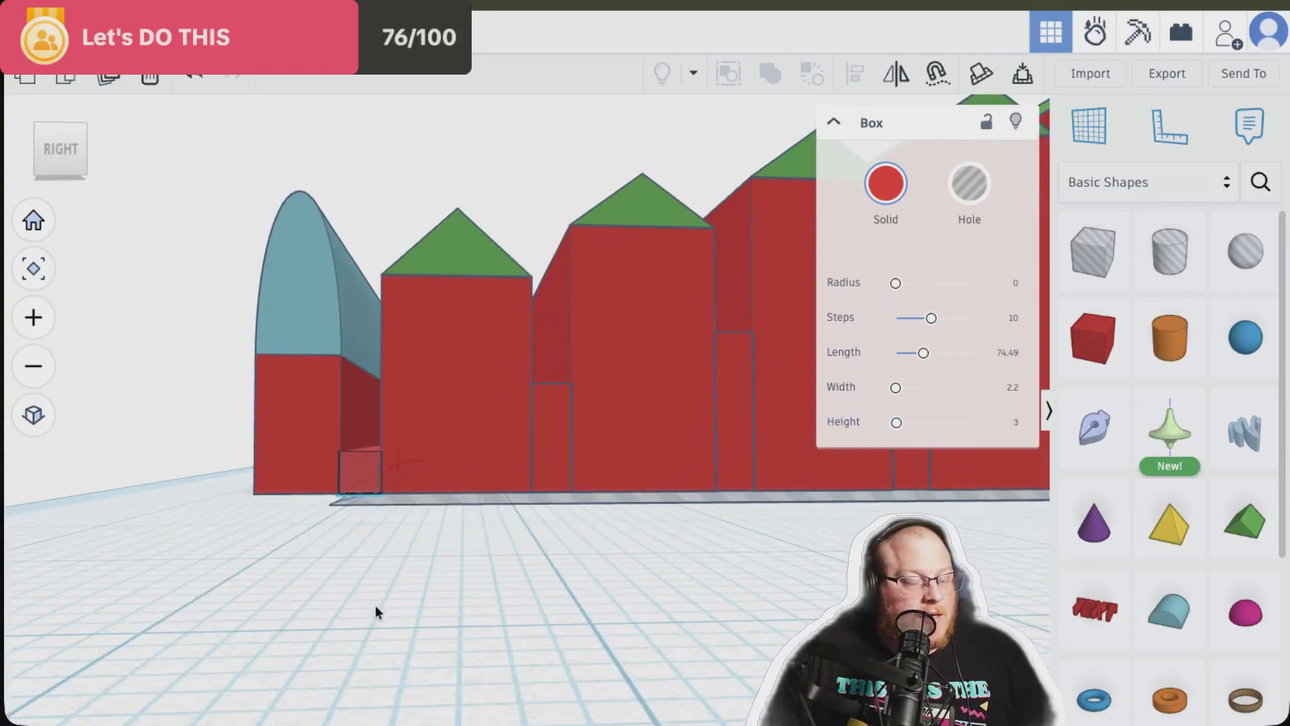
click(542, 440)
right_drag(542, 440, 494, 430)
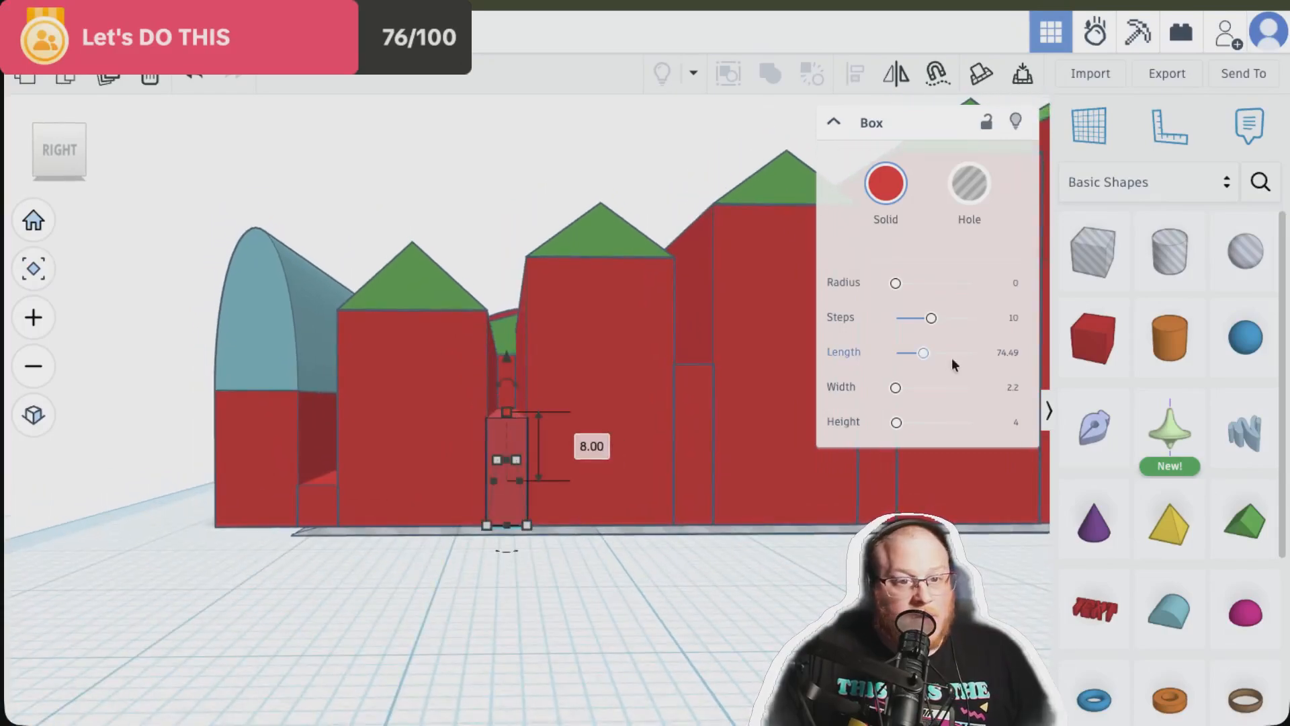
click(1014, 420)
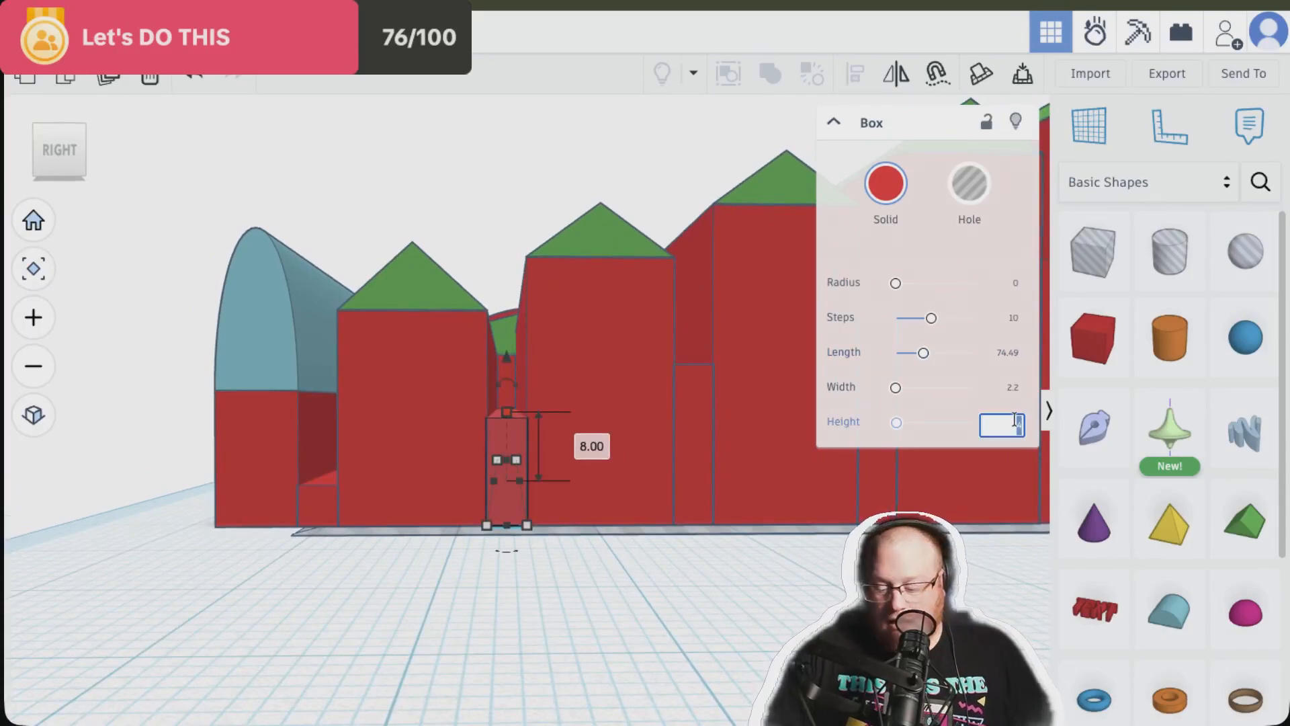
text(5)
key(Return)
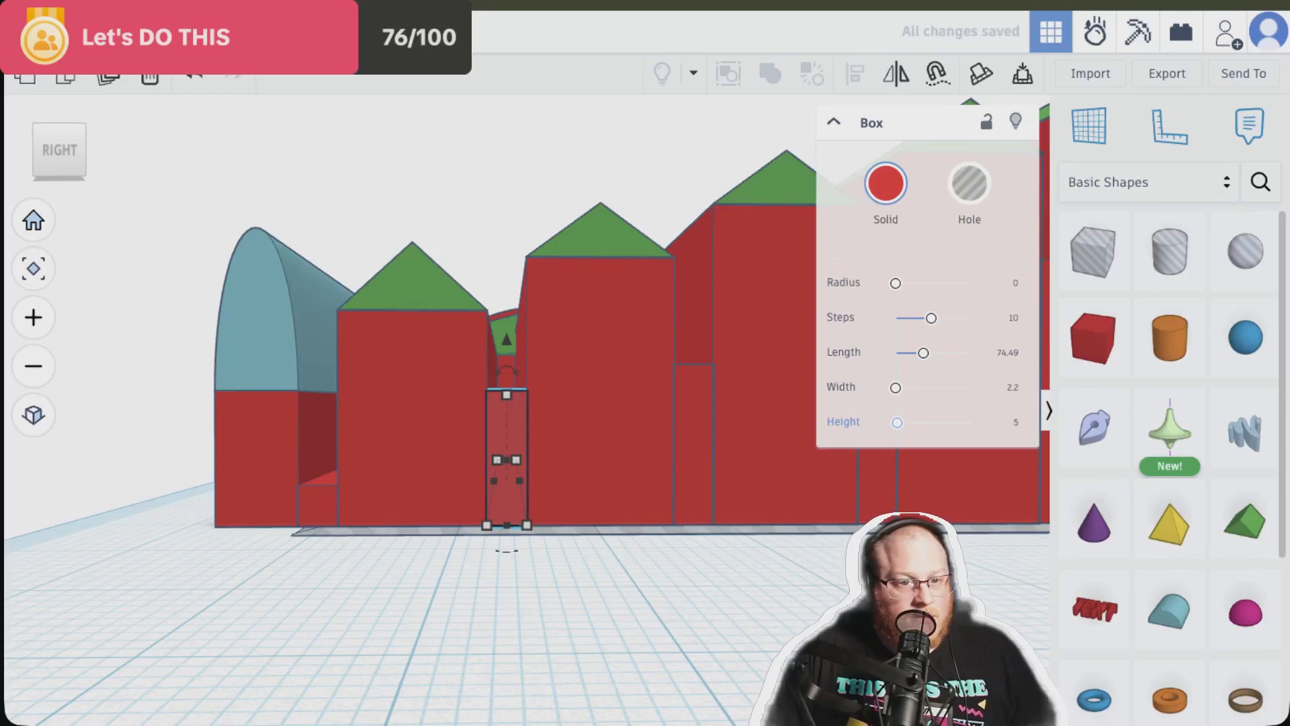
Undo the last height change on the second slot spacer and clear the selection
right_drag(648, 596, 608, 596)
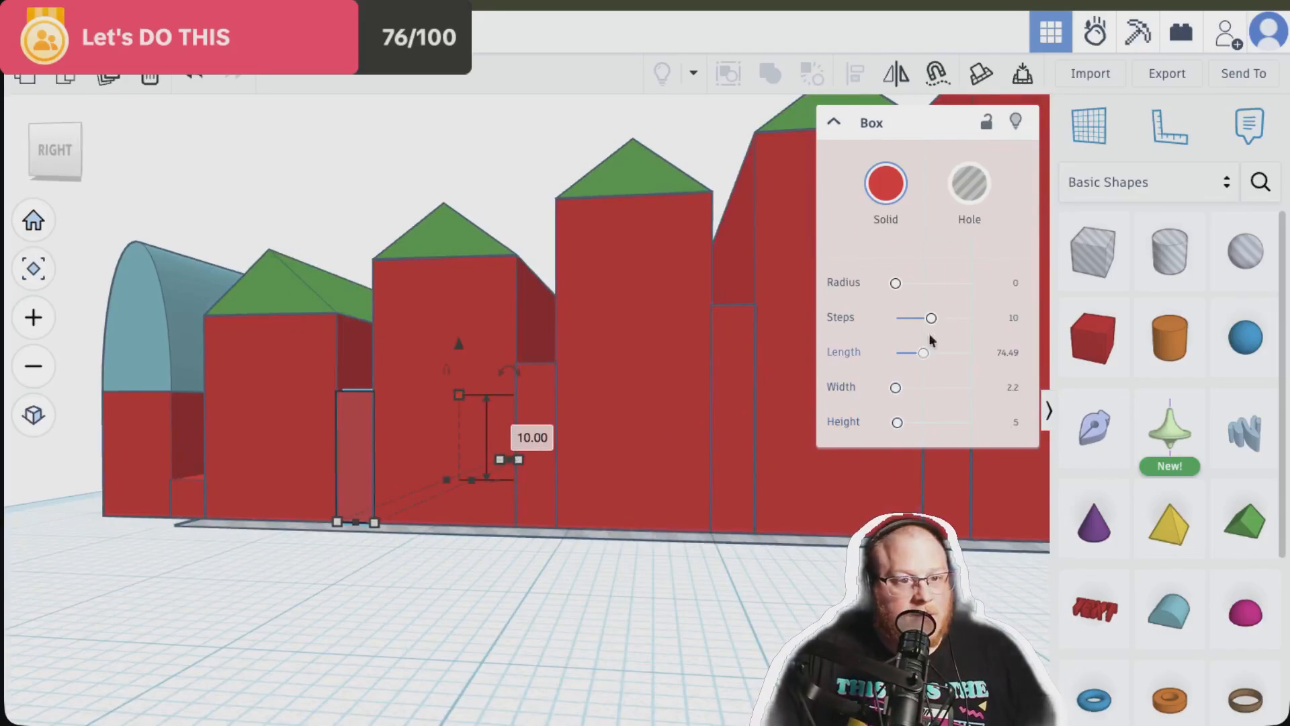
right_drag(577, 672, 620, 679)
key(ctrl+z)
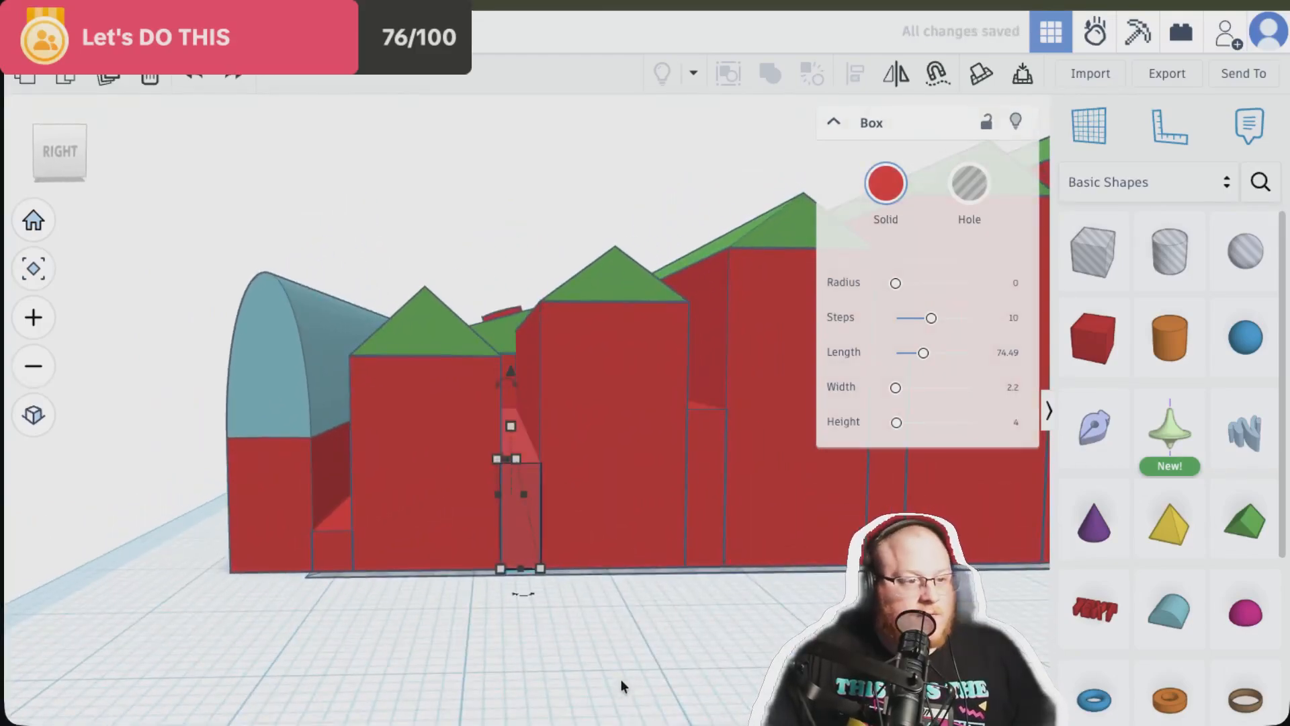
right_drag(516, 637, 504, 627)
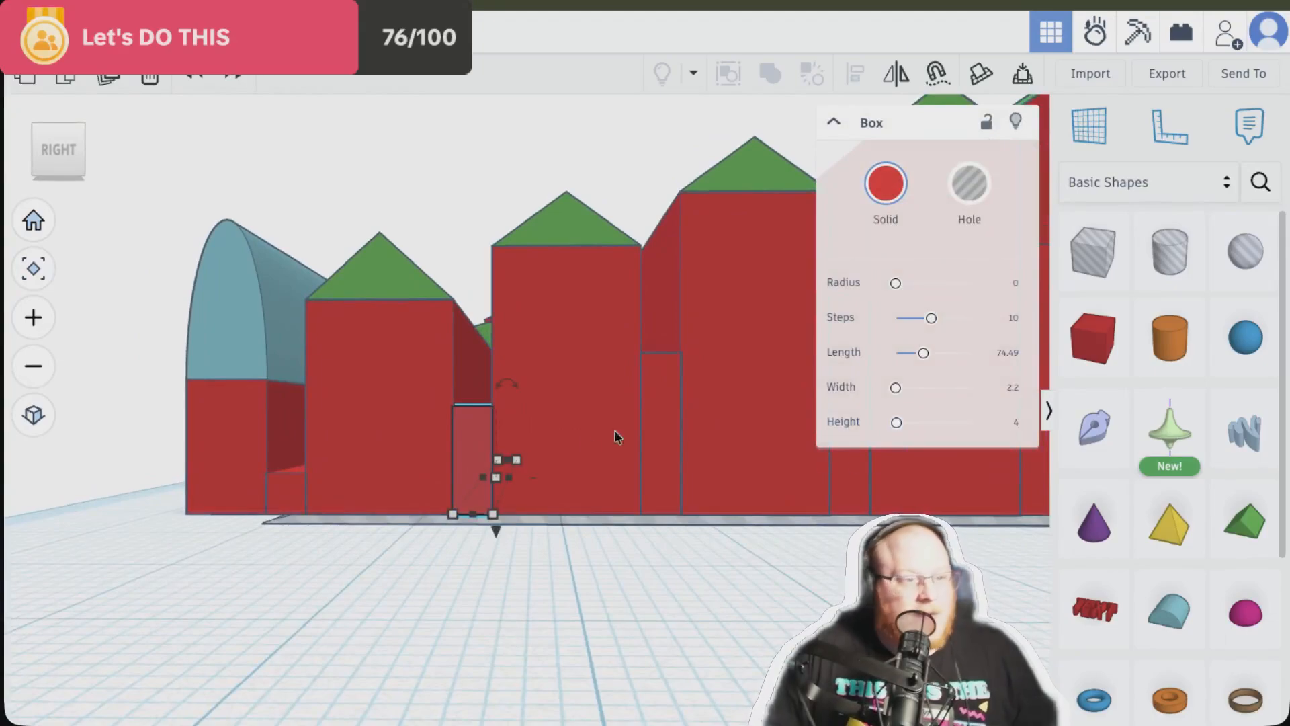
click(478, 542)
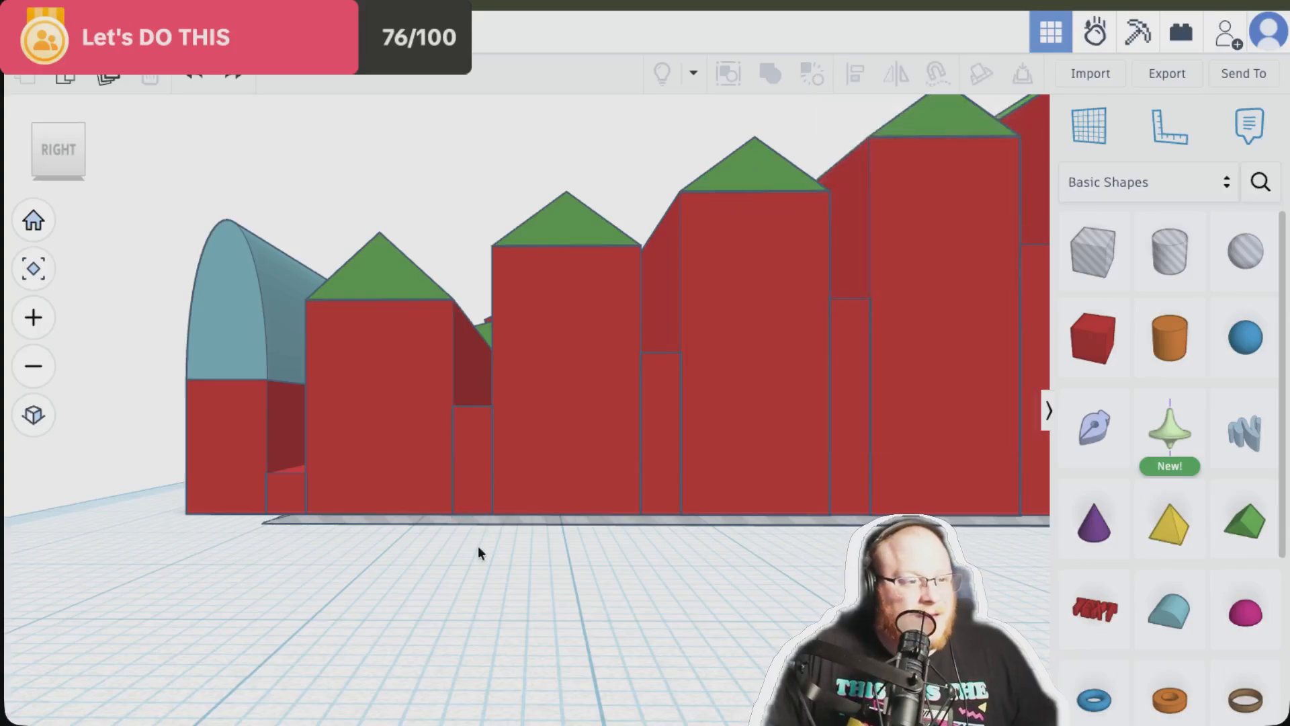
Select the second slot spacer and lower its top until it is 5.00 mm high
right_drag(477, 546, 455, 527)
click(511, 558)
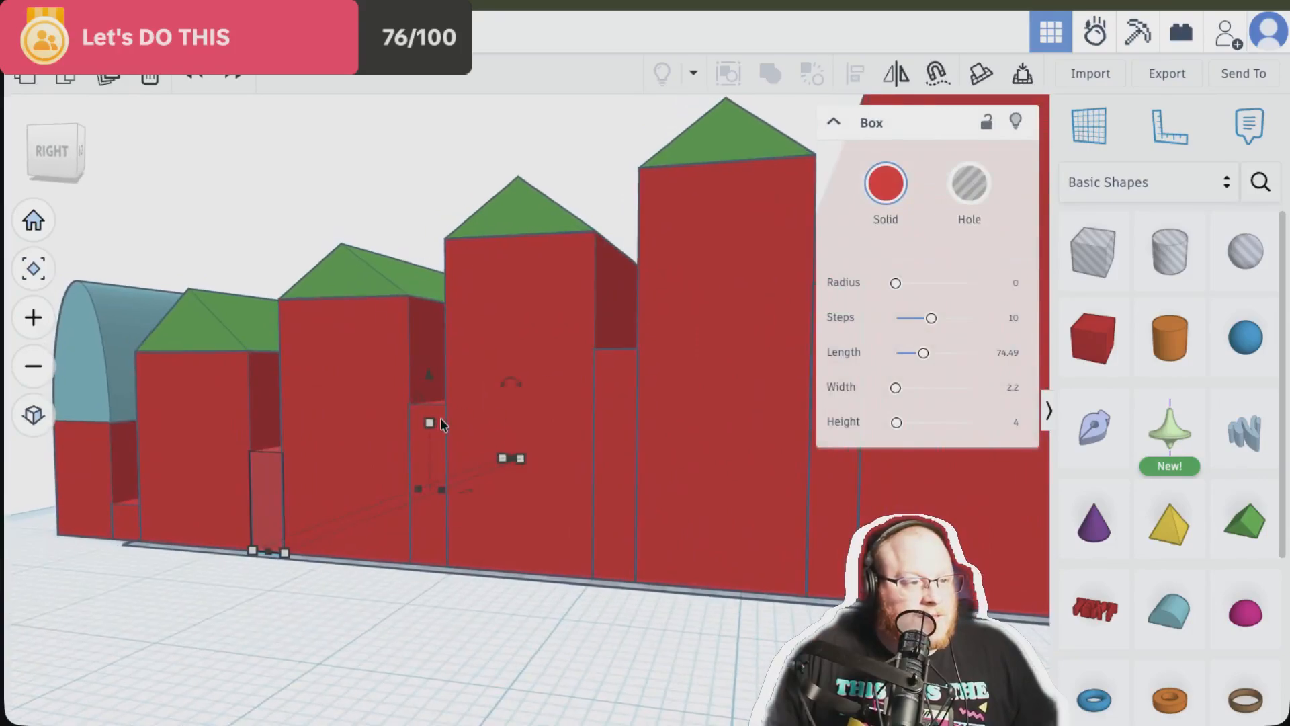
drag(436, 424, 434, 444)
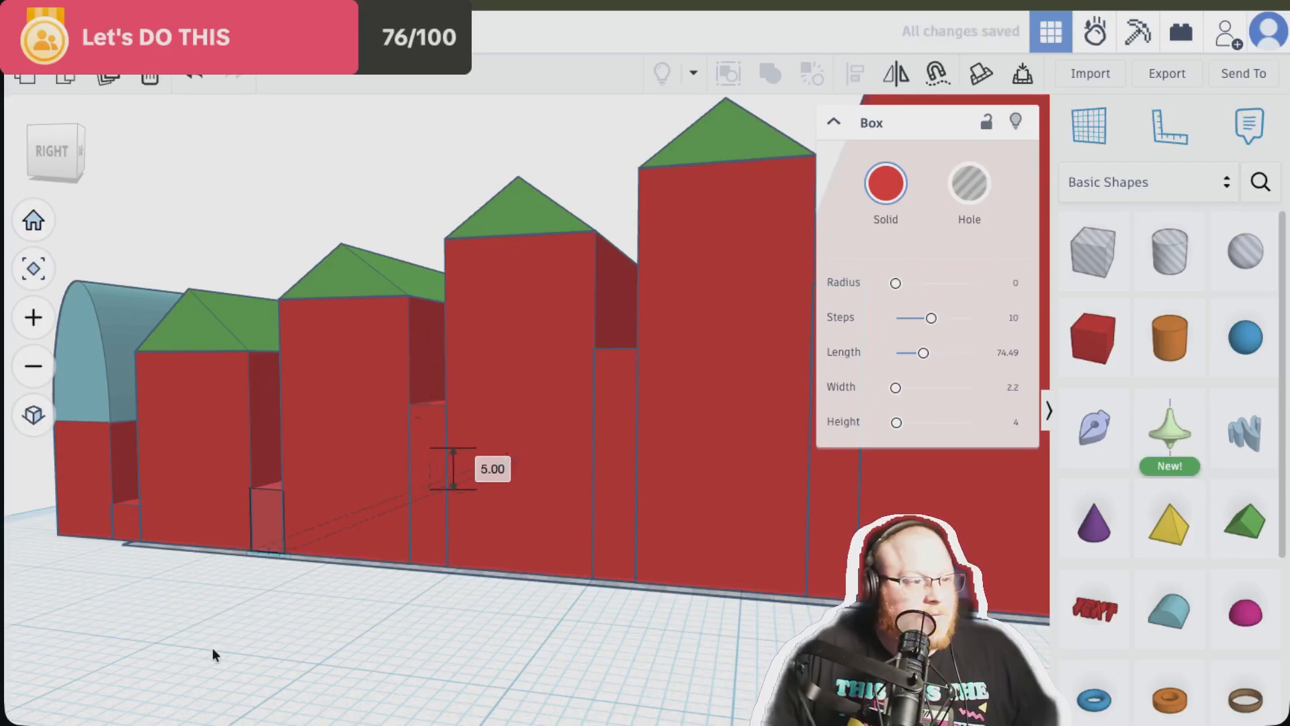
Examine the two lowest slot spacers from the right side, selecting each to compare their heights
right_drag(213, 648, 285, 648)
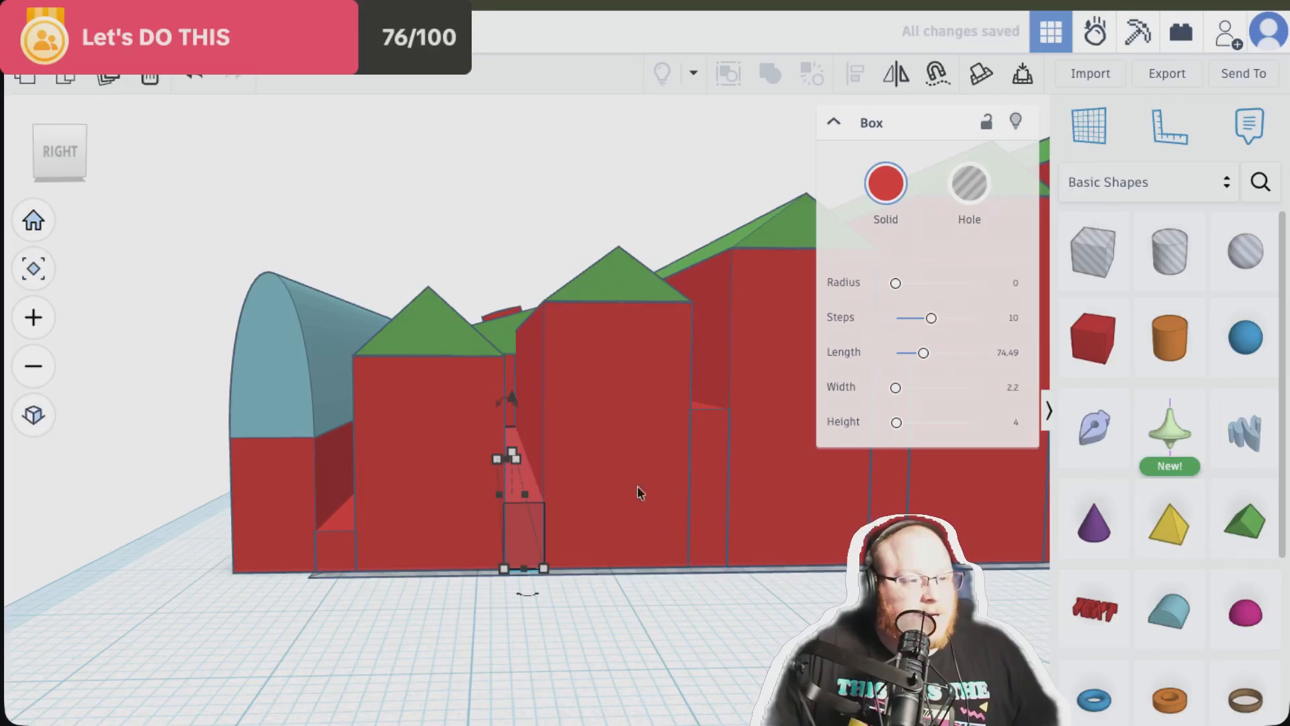
right_drag(696, 586, 647, 611)
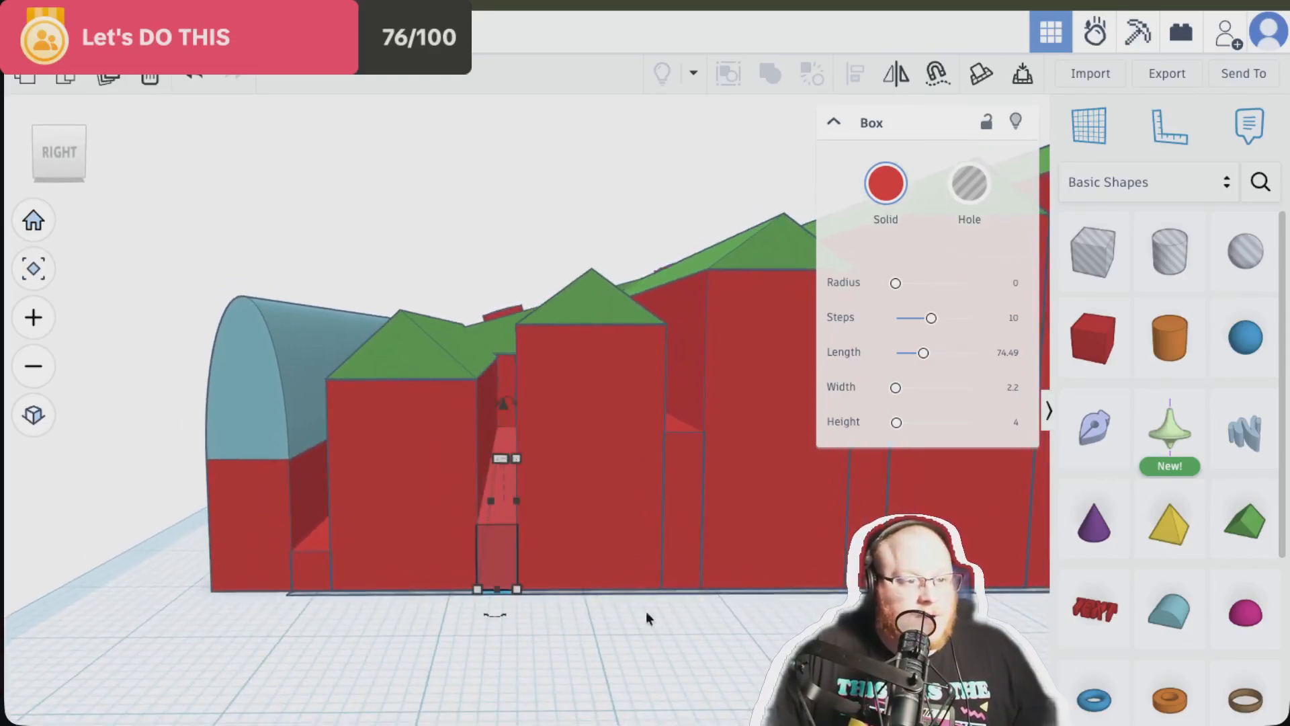
click(578, 643)
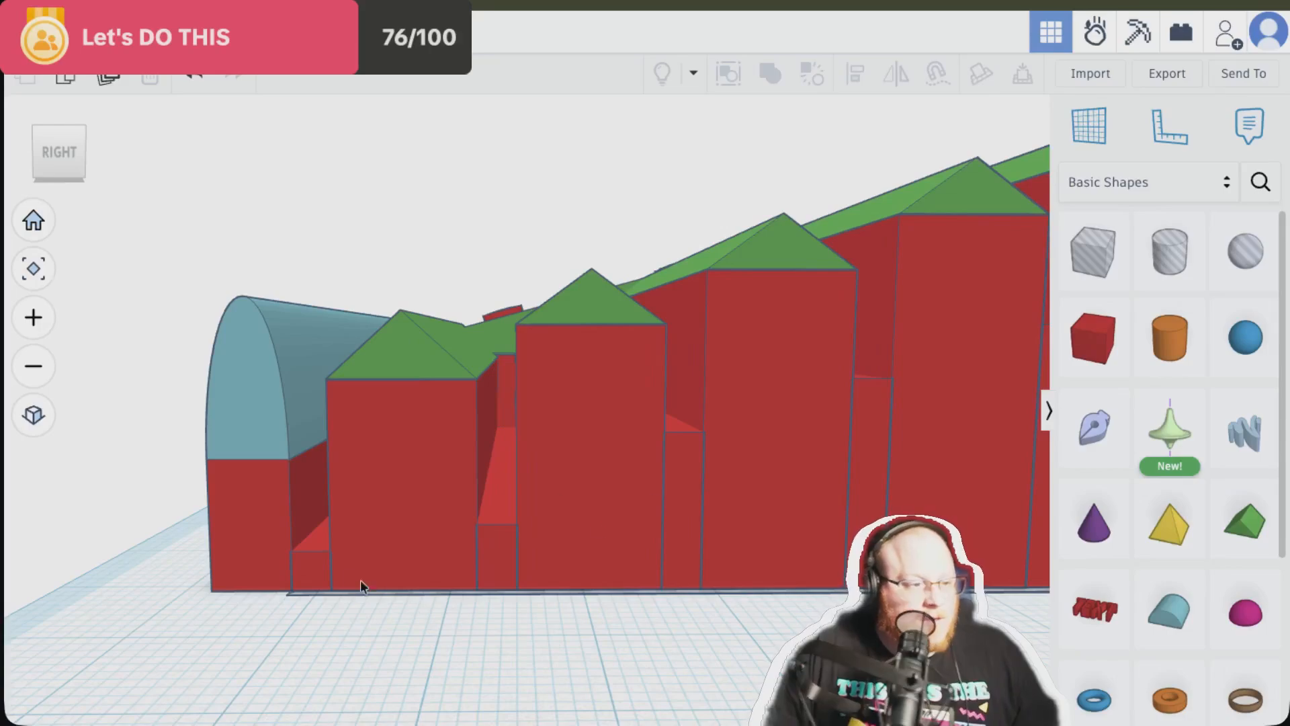
click(313, 569)
click(498, 548)
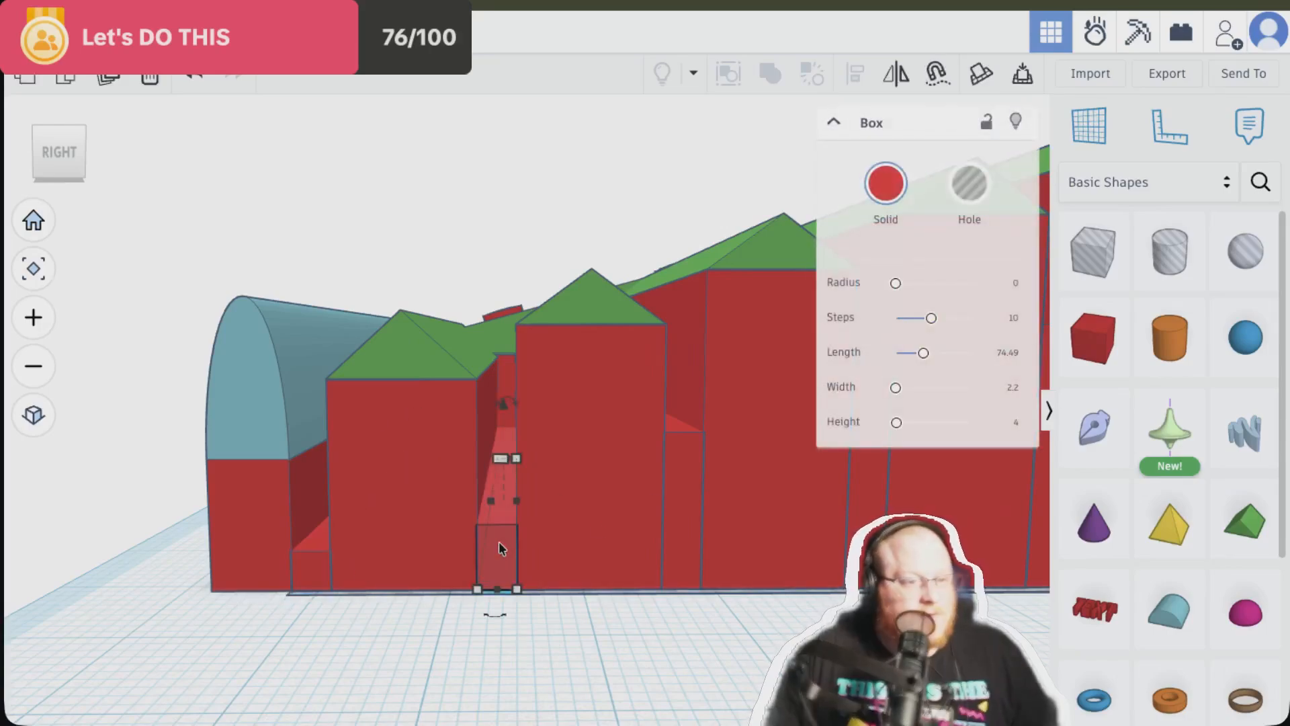
Undo the last change on the second slot spacer and lower its top until it is 4.00 mm high
click(692, 465)
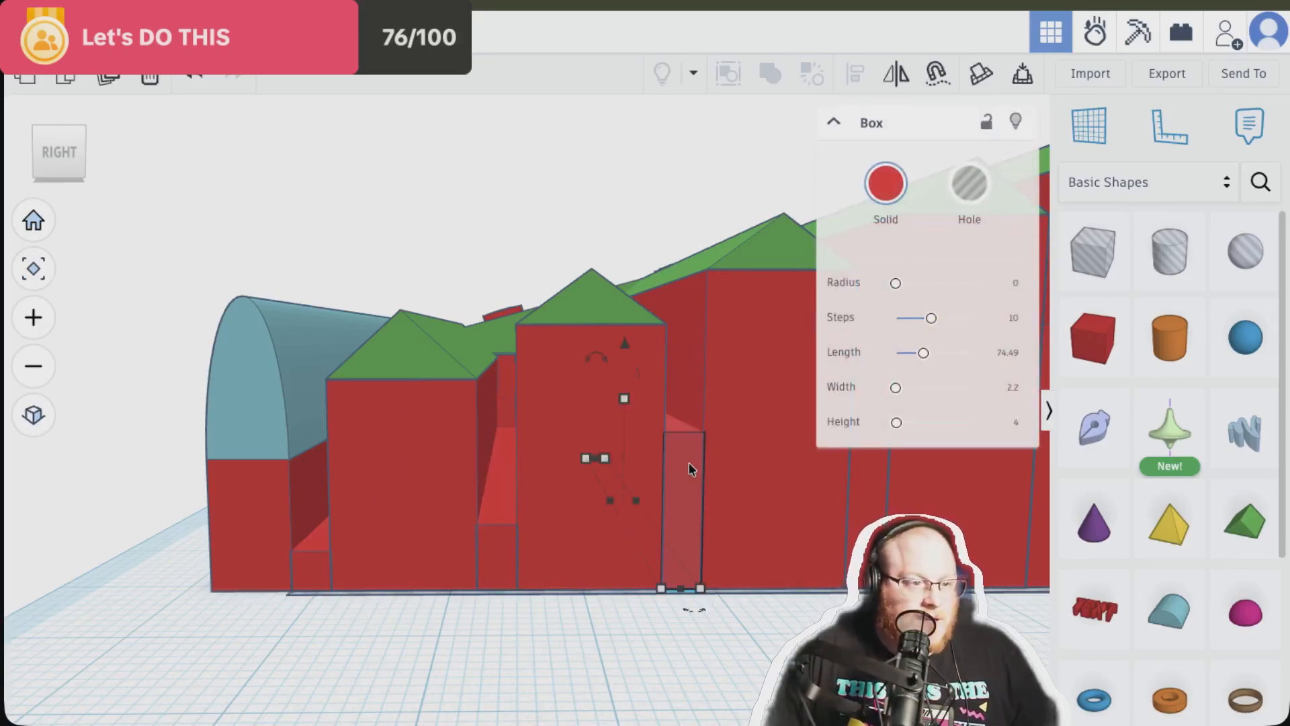
click(486, 550)
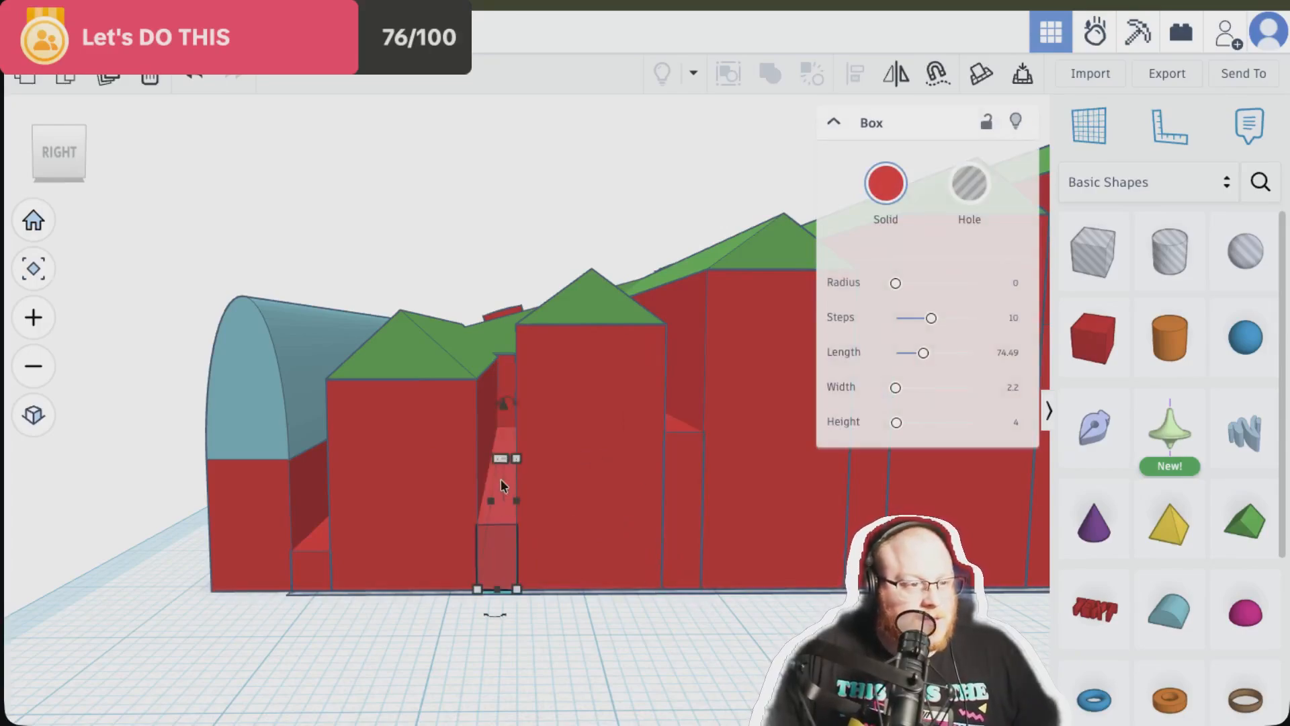
mouse_move(515, 457)
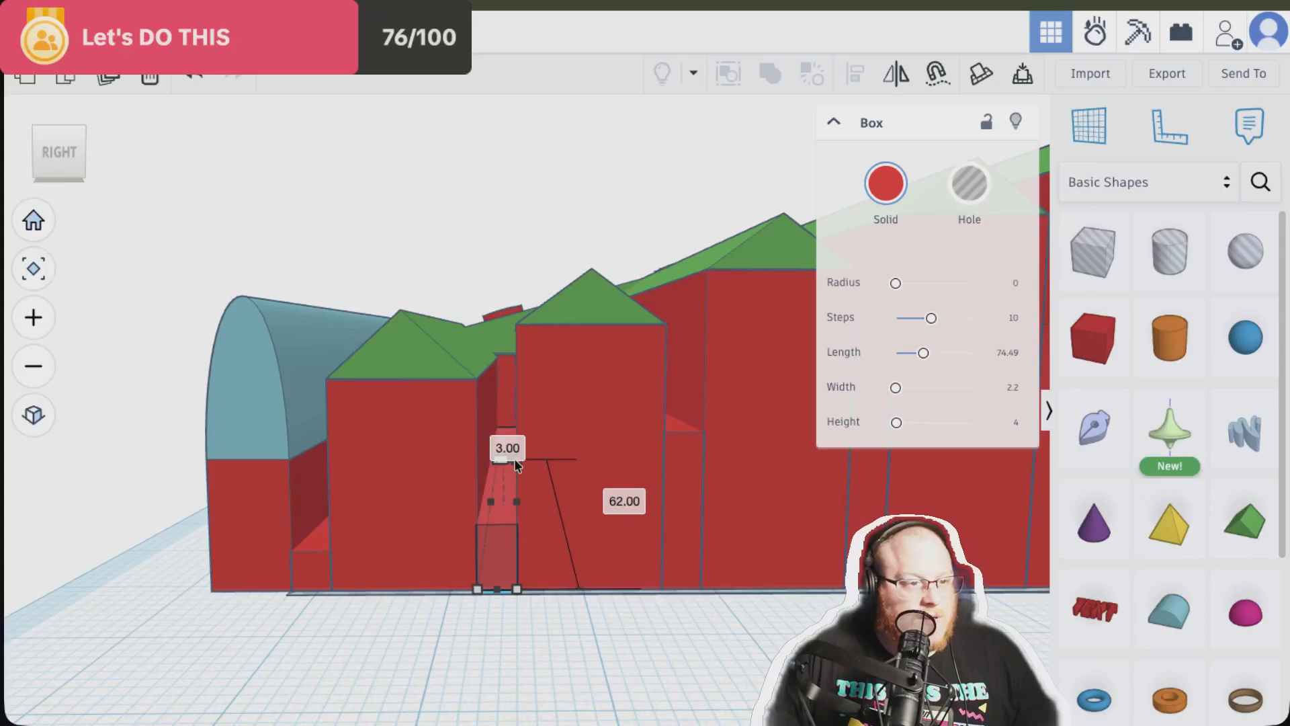
key(ctrl+z)
right_drag(514, 458, 412, 446)
mouse_move(412, 449)
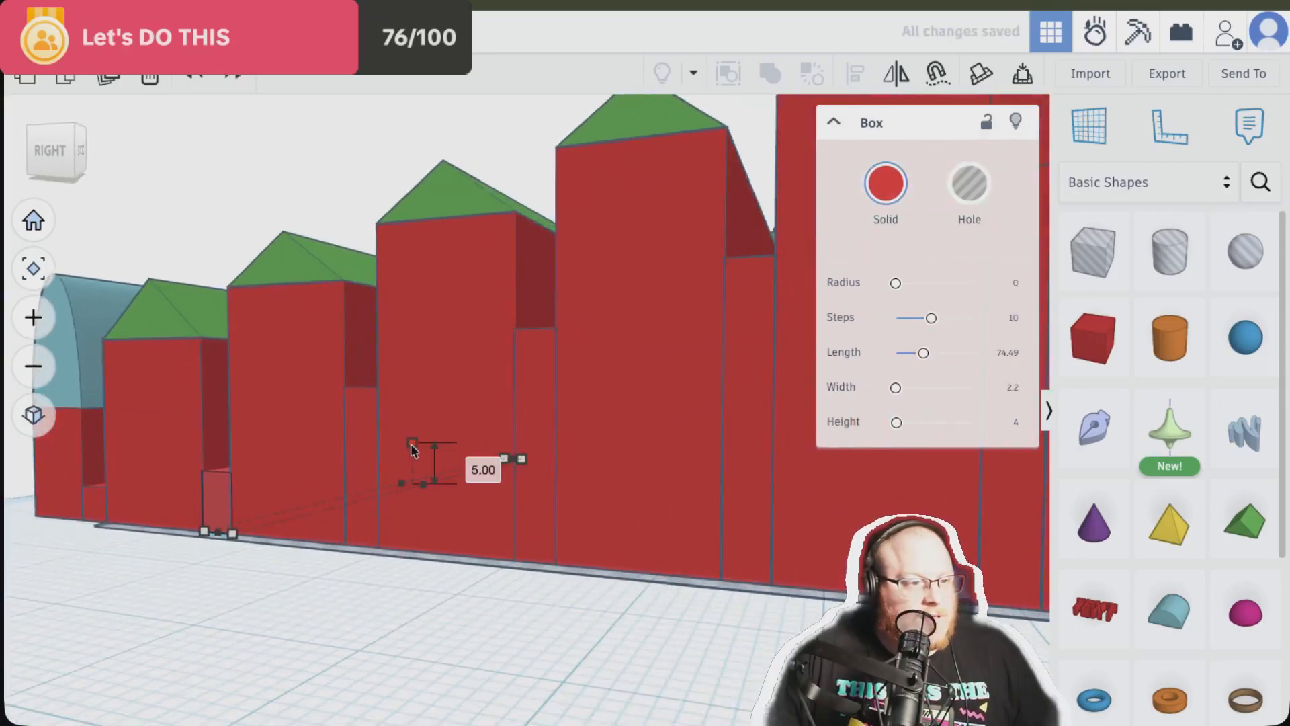
drag(412, 449, 412, 456)
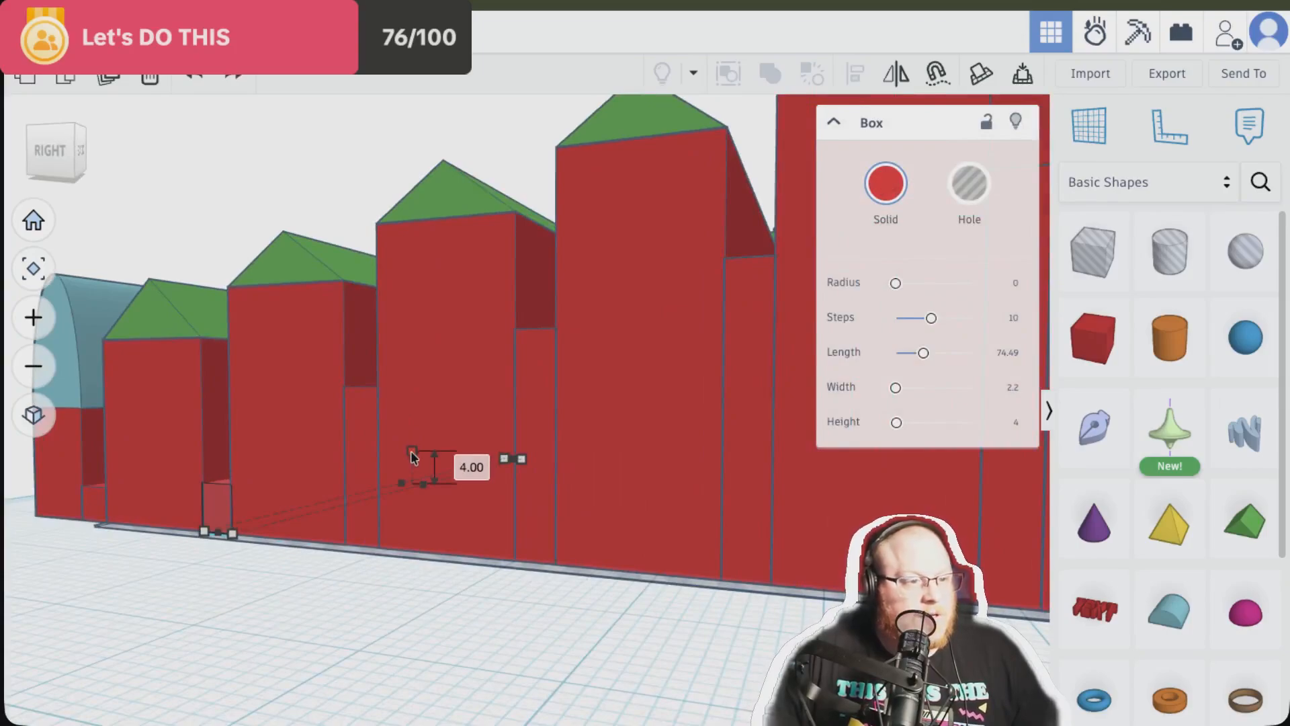
Check the two lowest slot spacers against each other and set the third slot spacer's height to 8 mm
right_drag(249, 573, 345, 570)
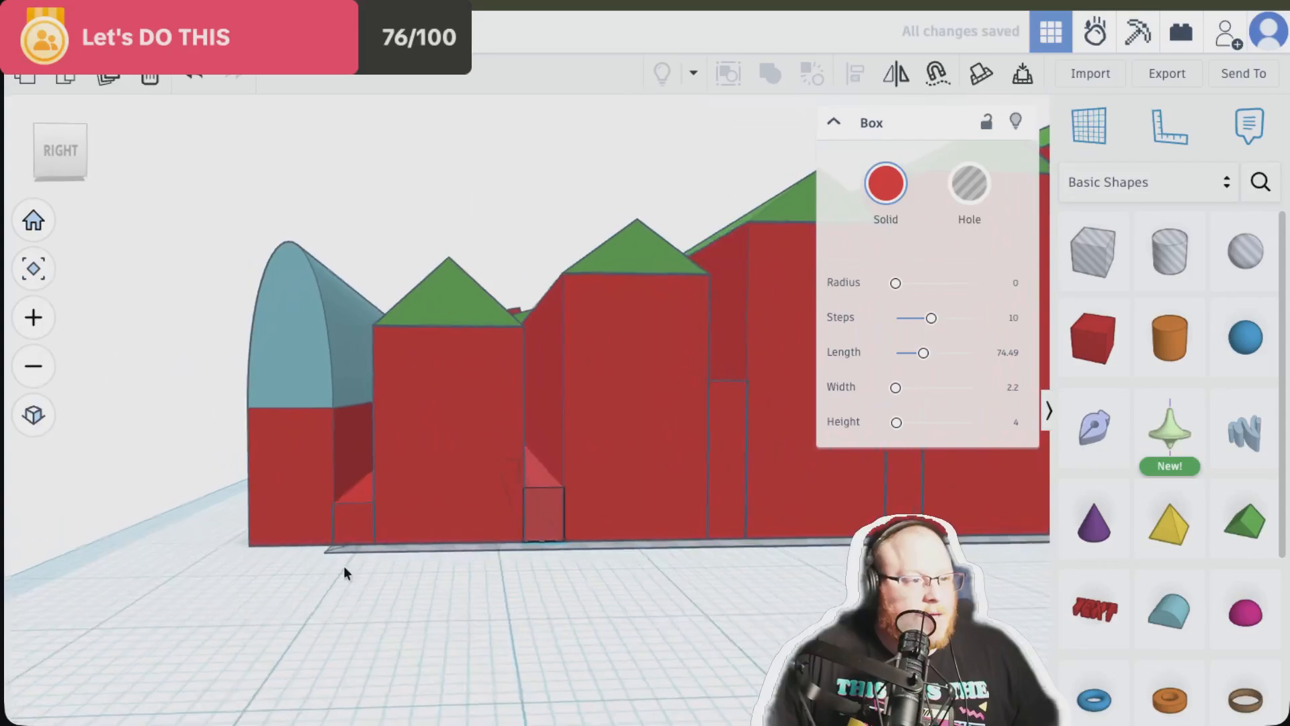
click(353, 526)
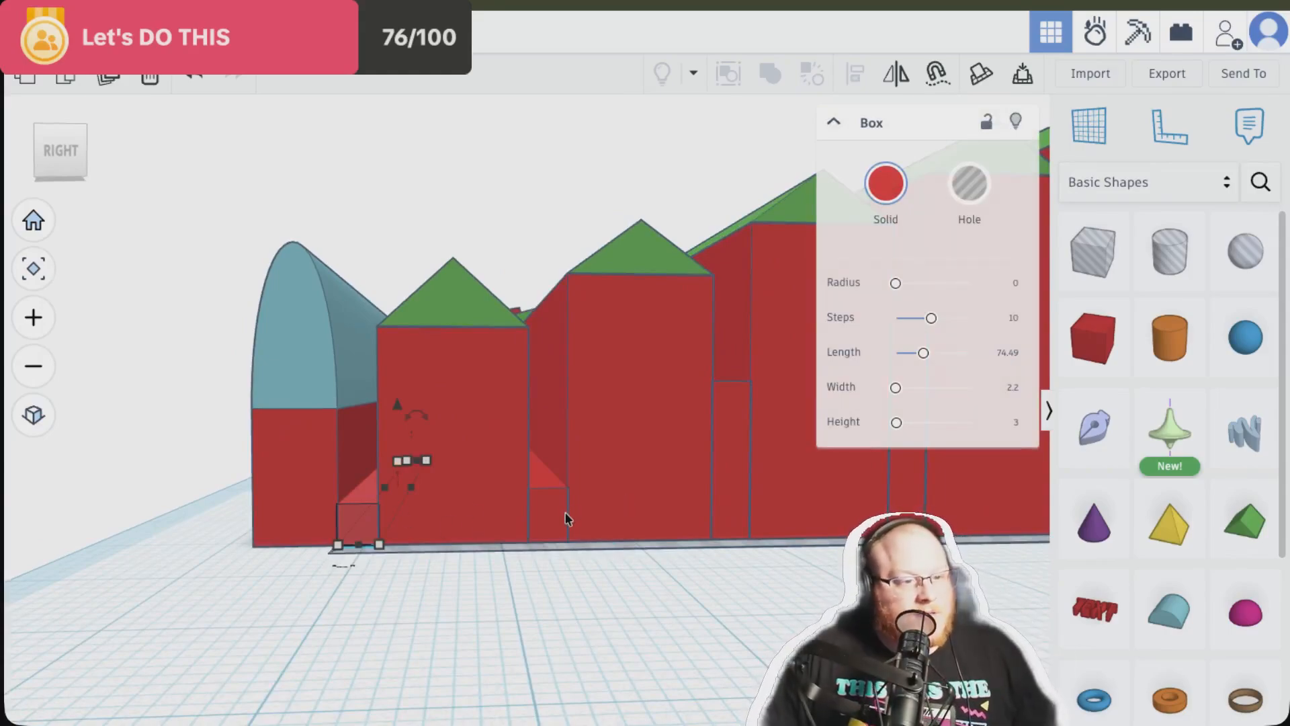
click(545, 519)
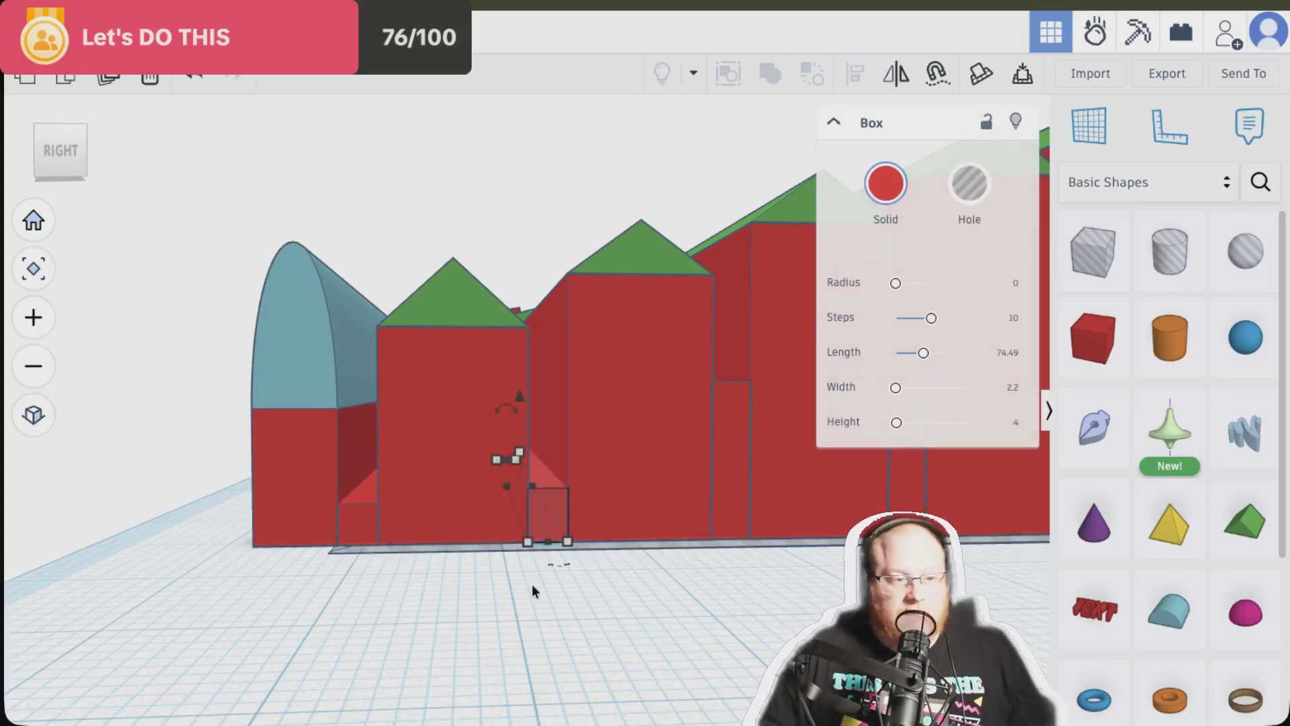
right_drag(534, 584, 496, 585)
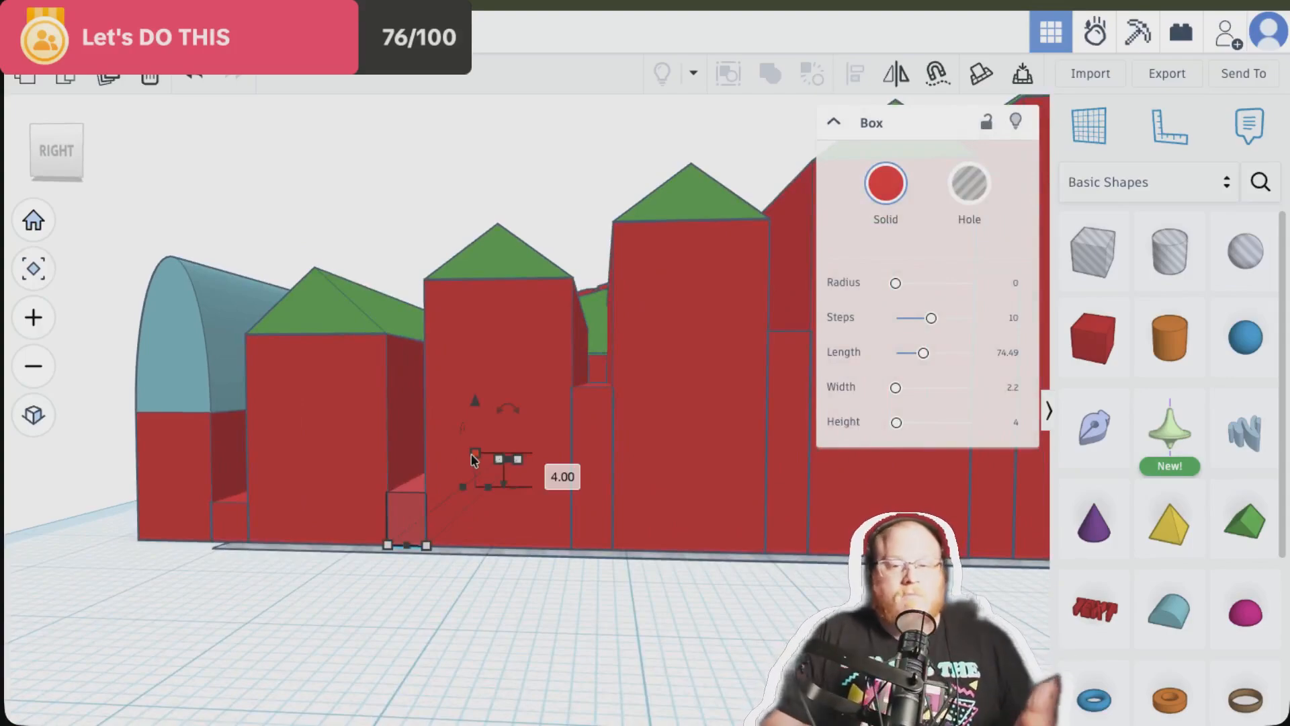
click(598, 441)
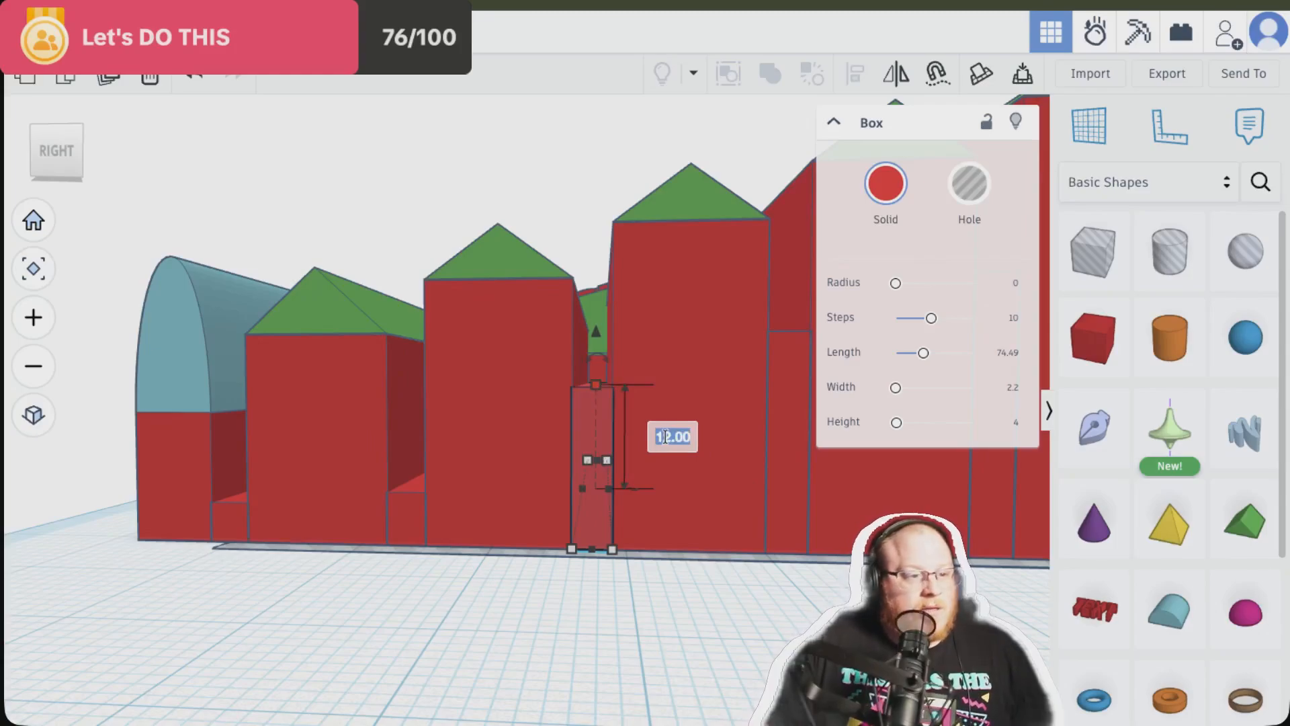
text(8)
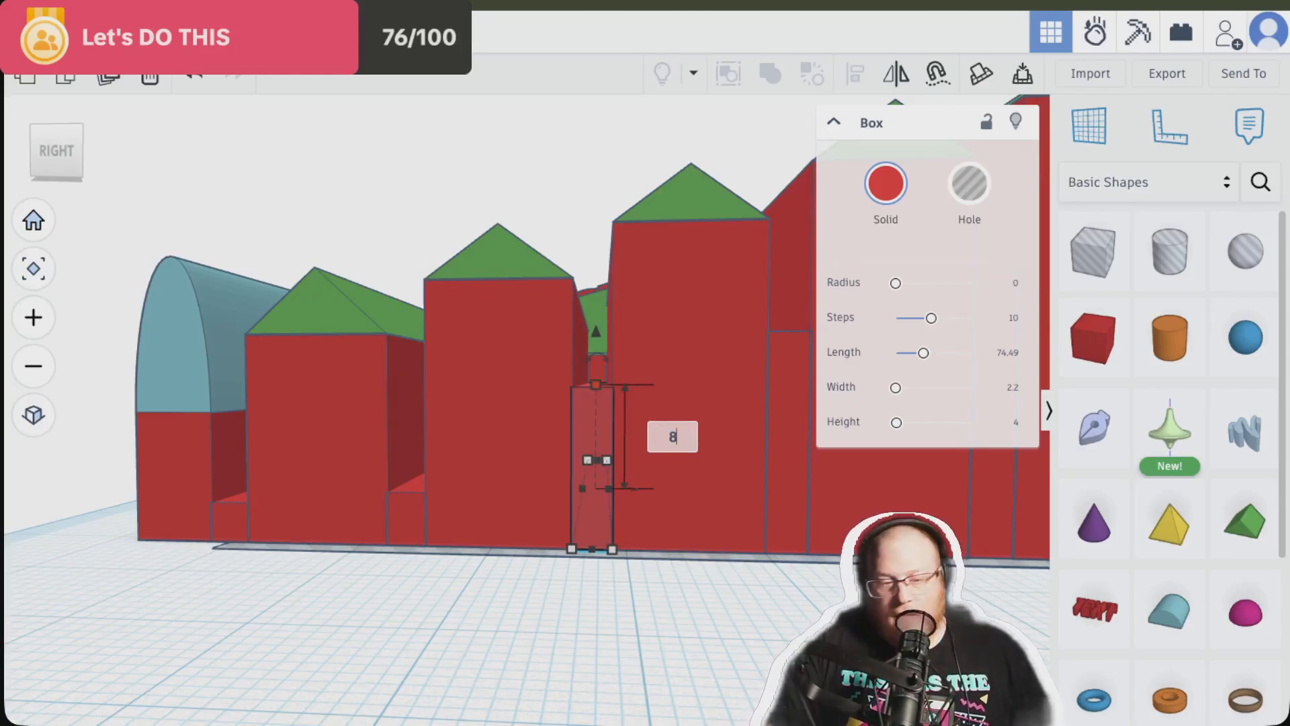
key(Return)
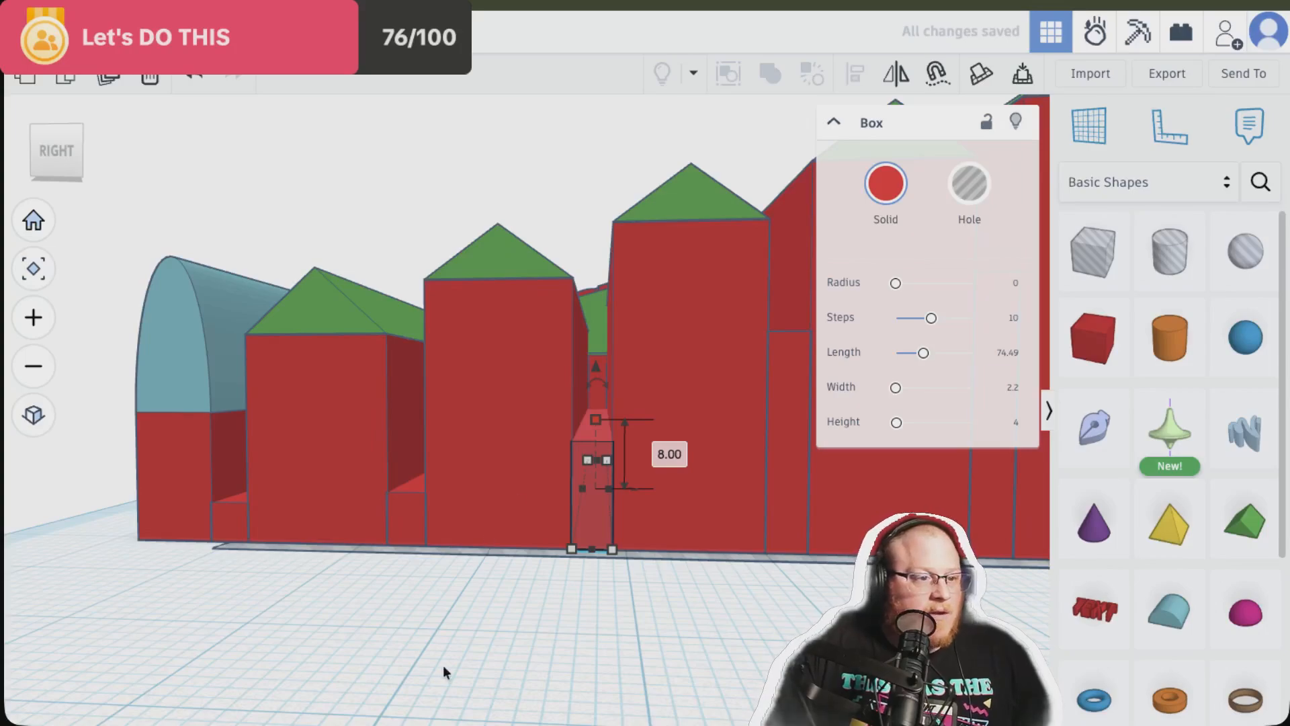
Select the two lowest slot spacers in turn and compare their heights
right_drag(444, 668, 477, 591)
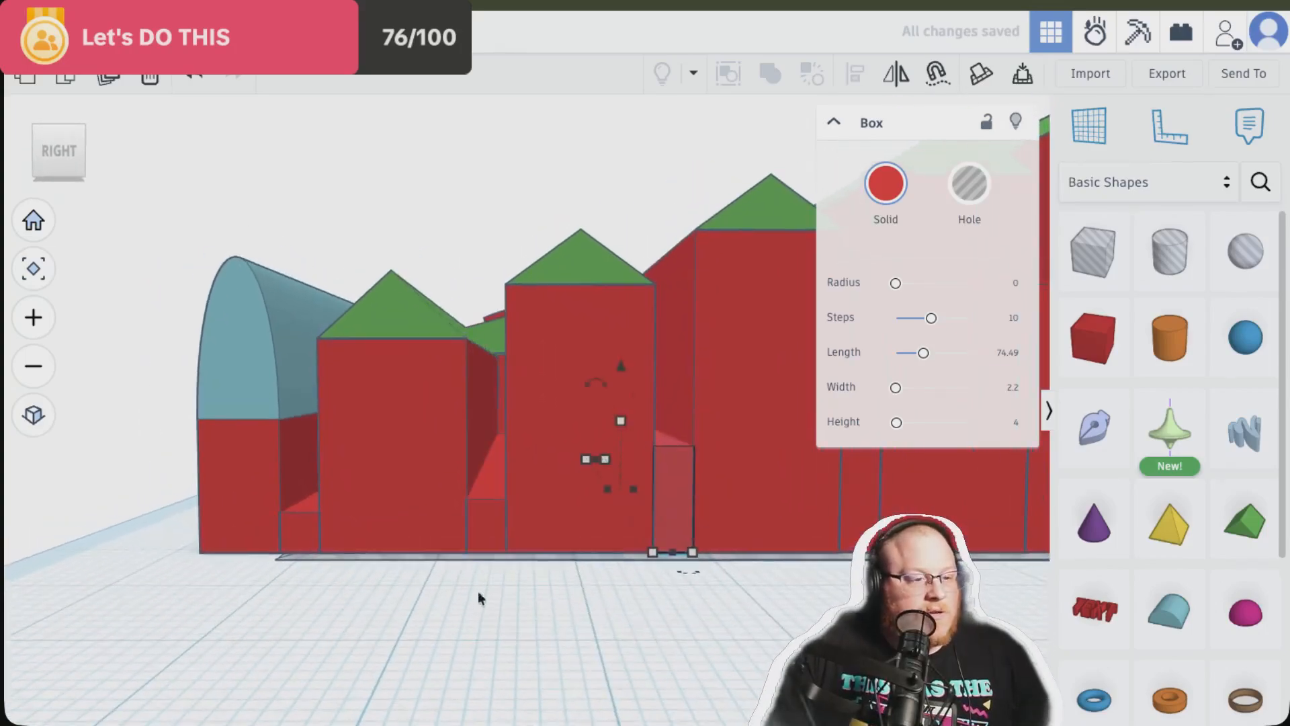
click(490, 511)
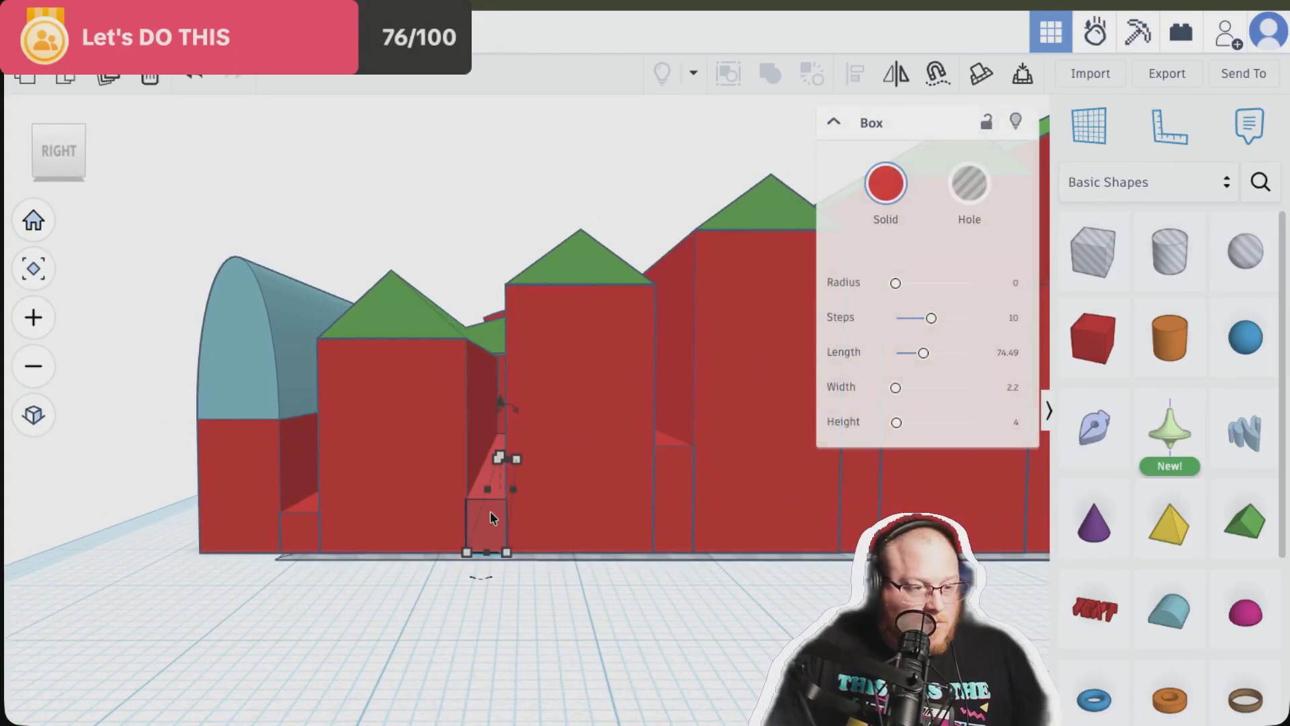
mouse_move(499, 451)
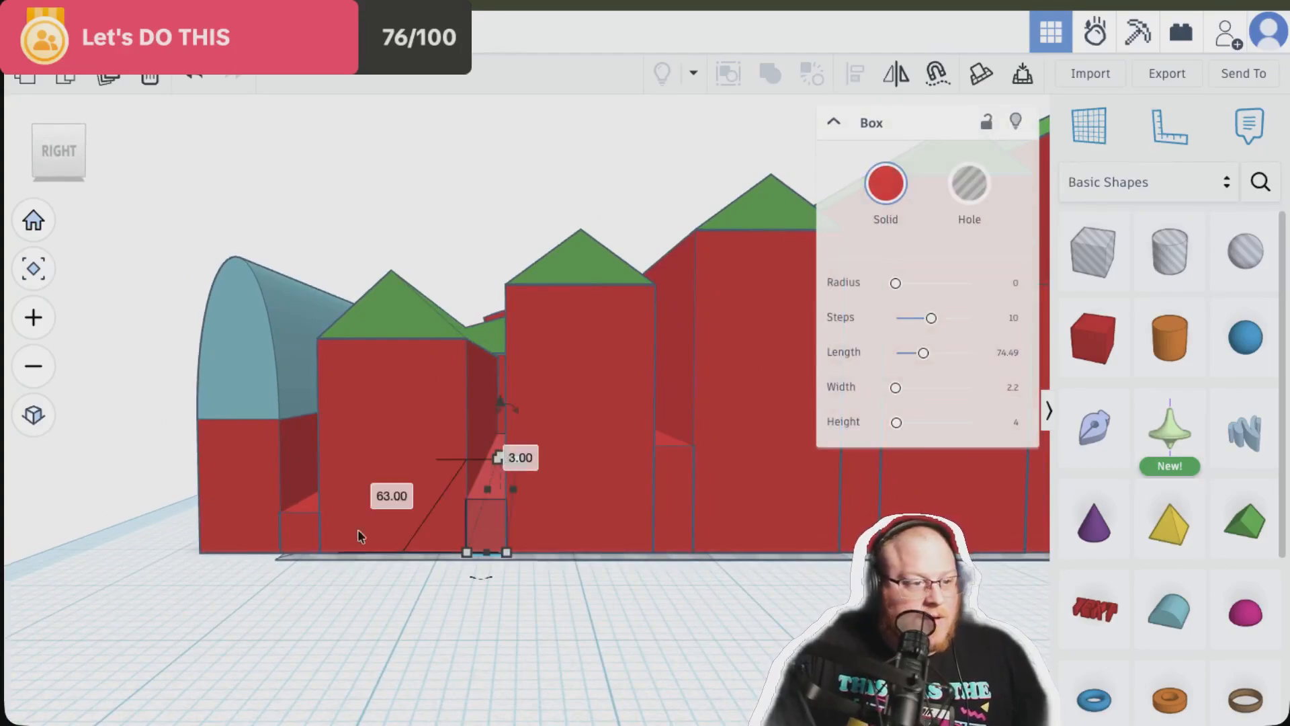
click(310, 539)
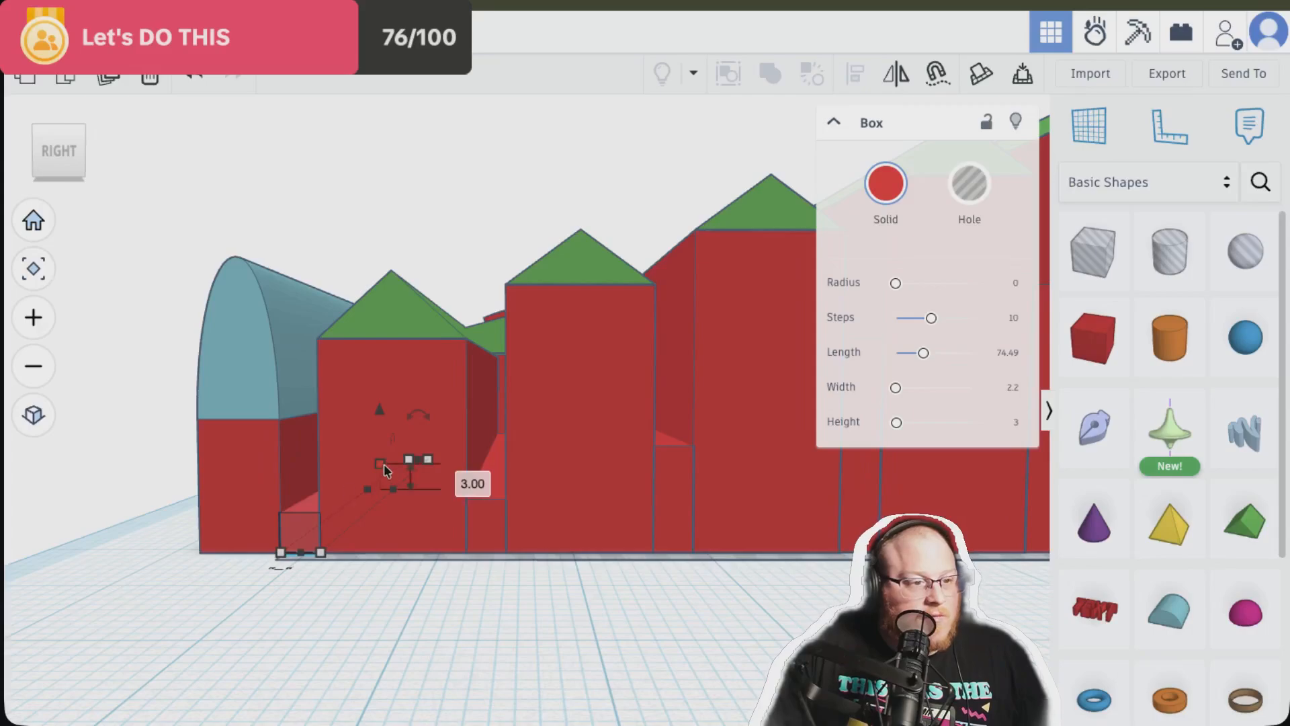
click(471, 514)
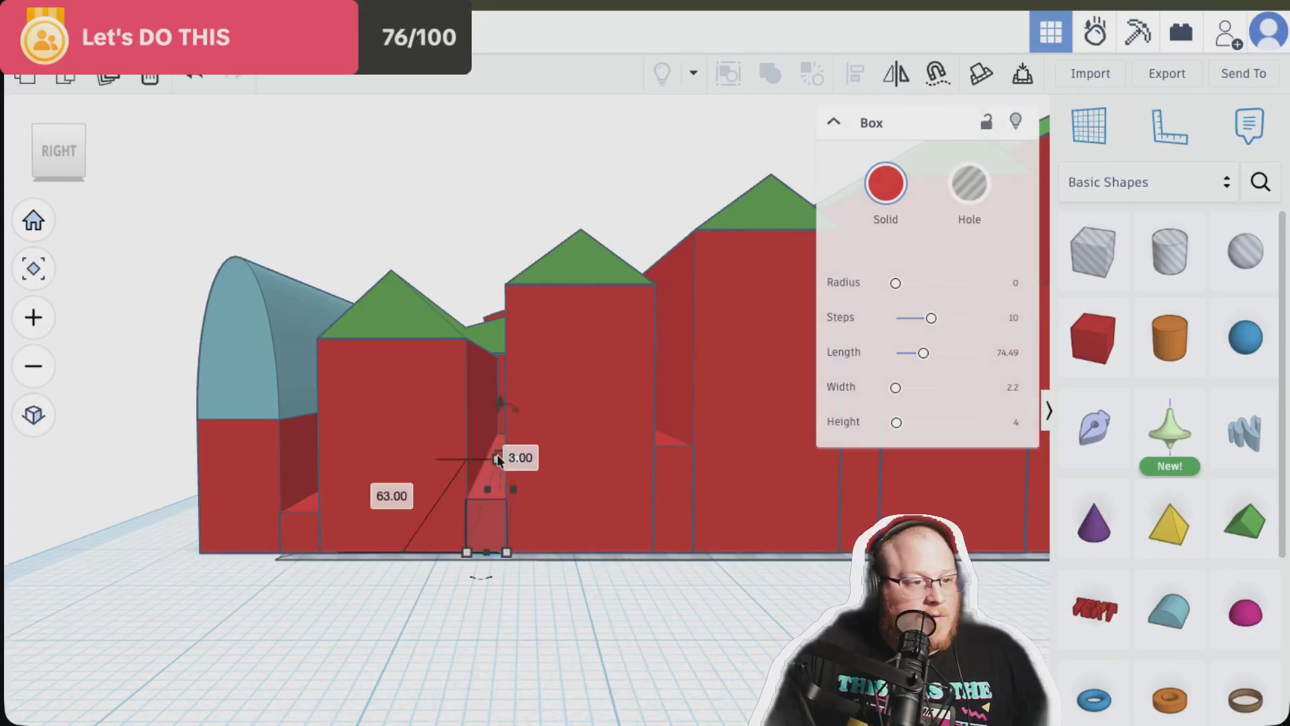
right_drag(498, 457, 438, 411)
mouse_move(445, 455)
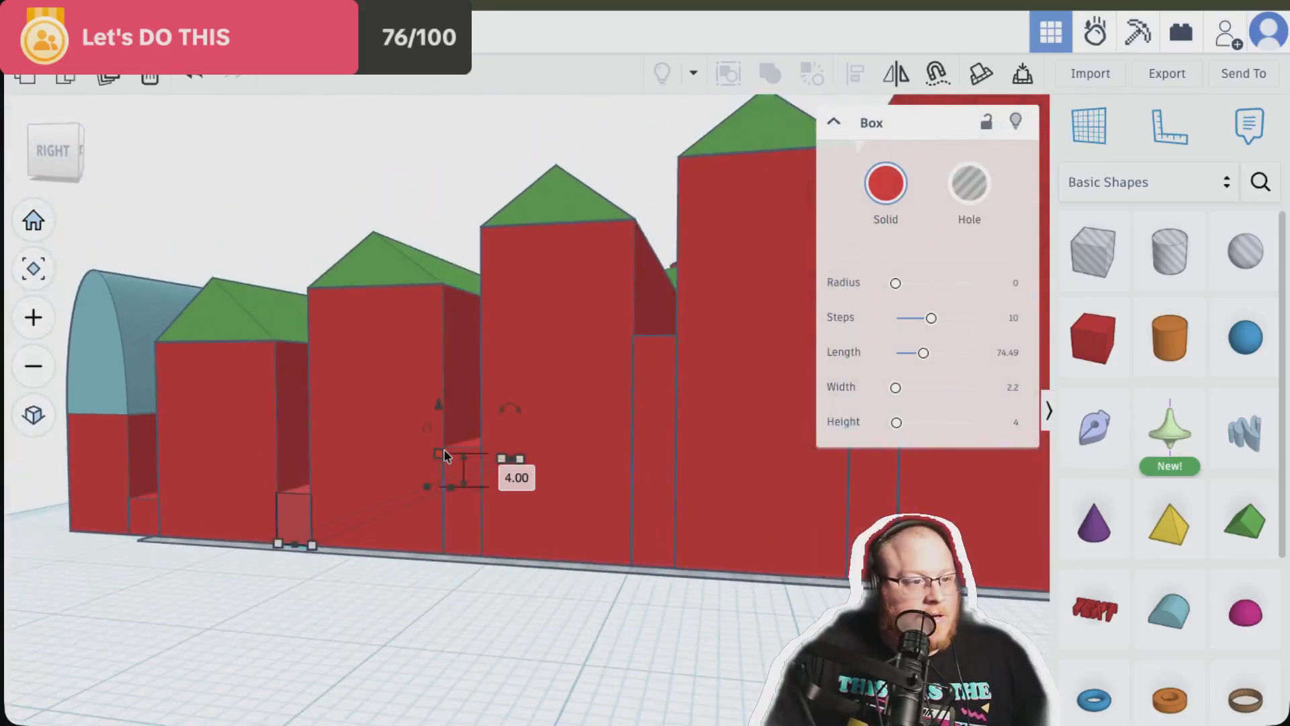
Select the third slot spacer and set its height to 7 mm
click(464, 499)
right_drag(463, 499, 520, 514)
mouse_move(575, 428)
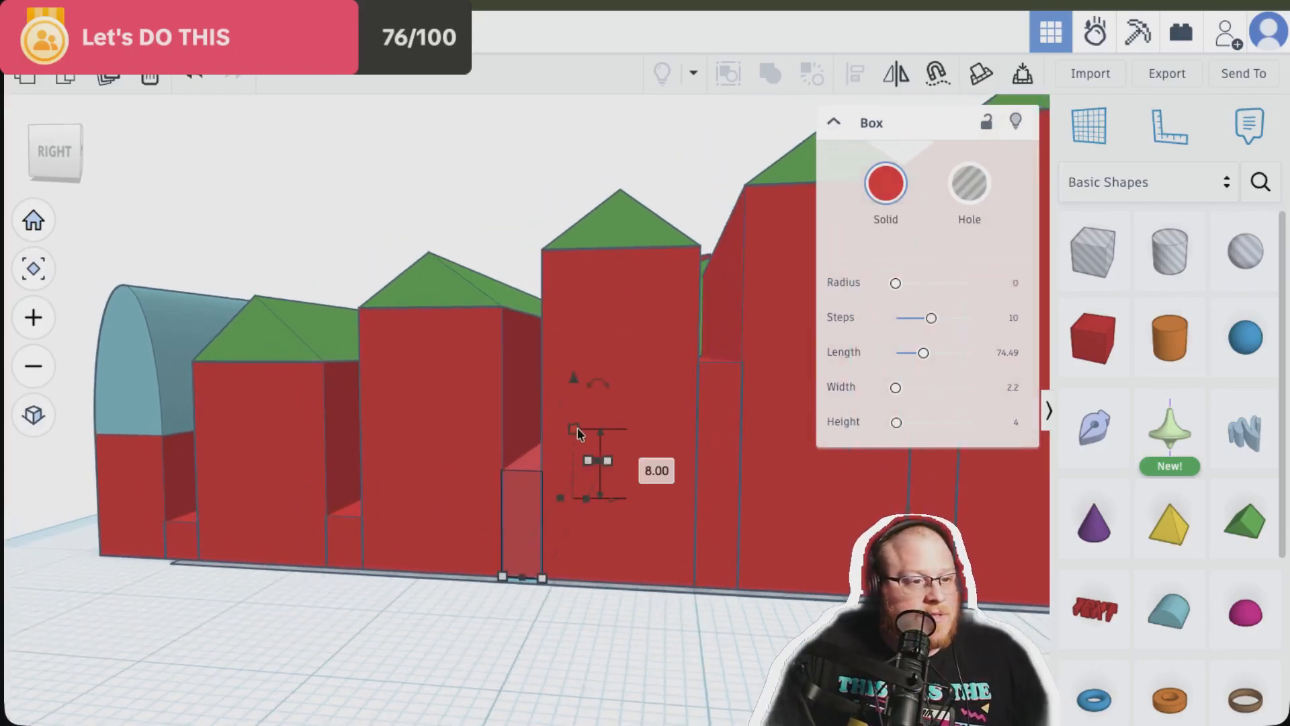
click(634, 465)
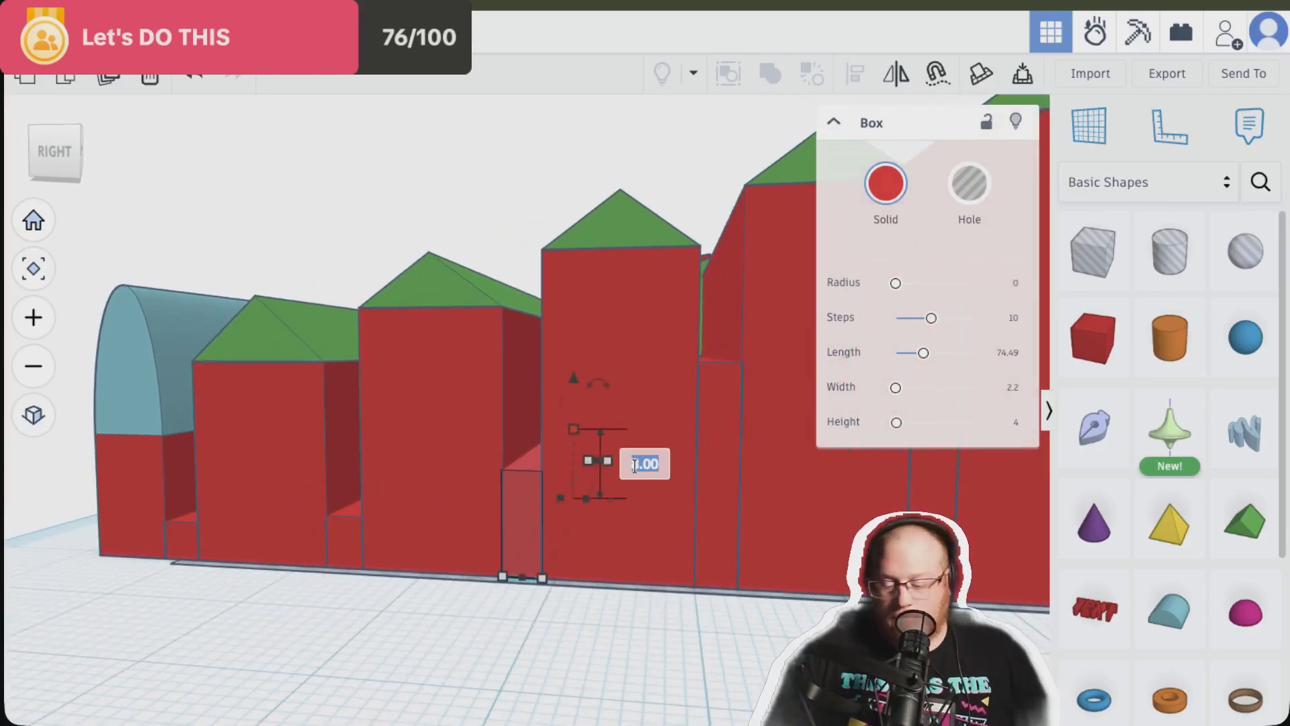
text(7)
key(Return)
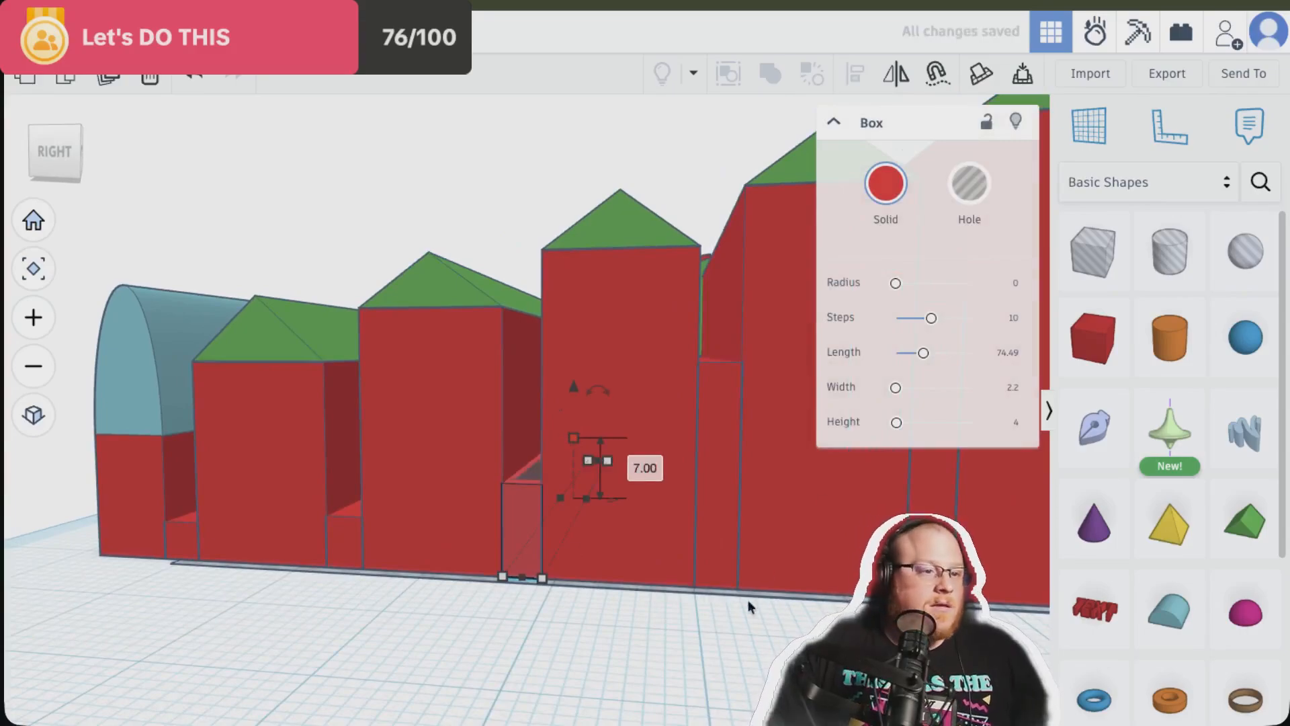
Examine the tall column beside the third slot and the dimensions of the two lowest slot spacers
click(687, 643)
mouse_move(686, 642)
right_down()
mouse_move(722, 642)
mouse_move(692, 645)
right_up()
click(610, 367)
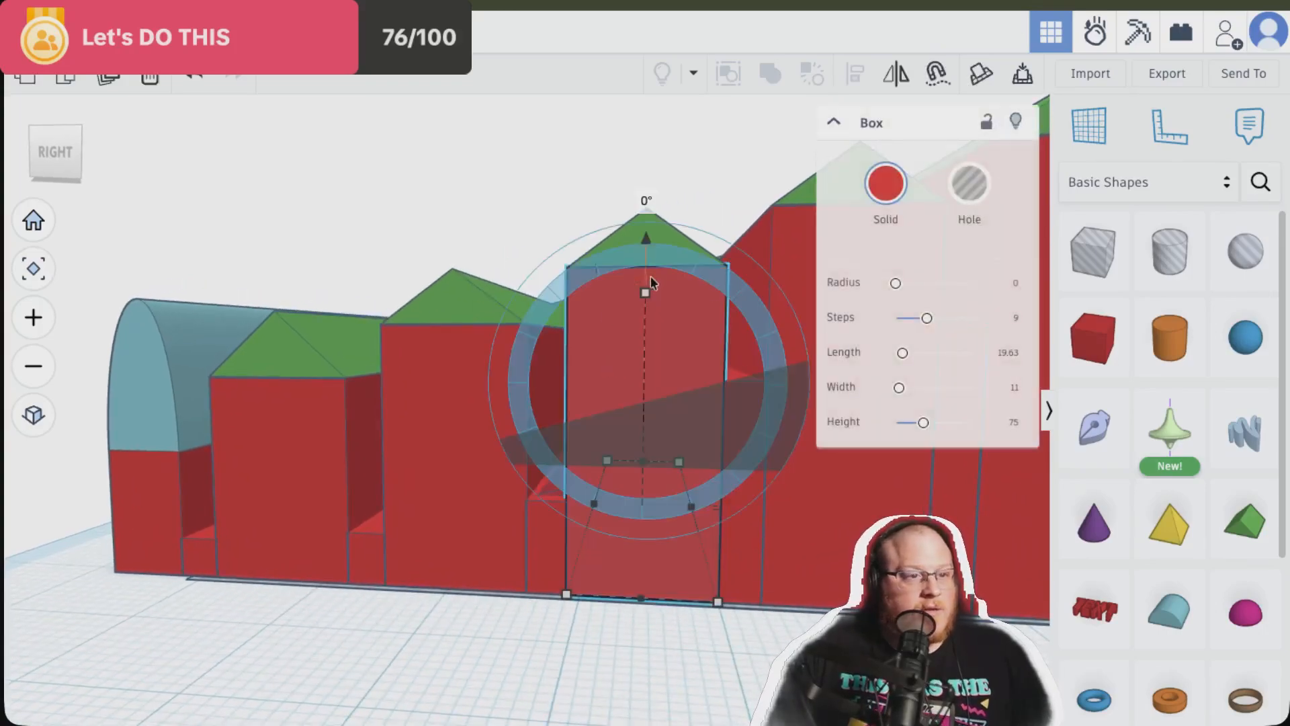
mouse_move(647, 292)
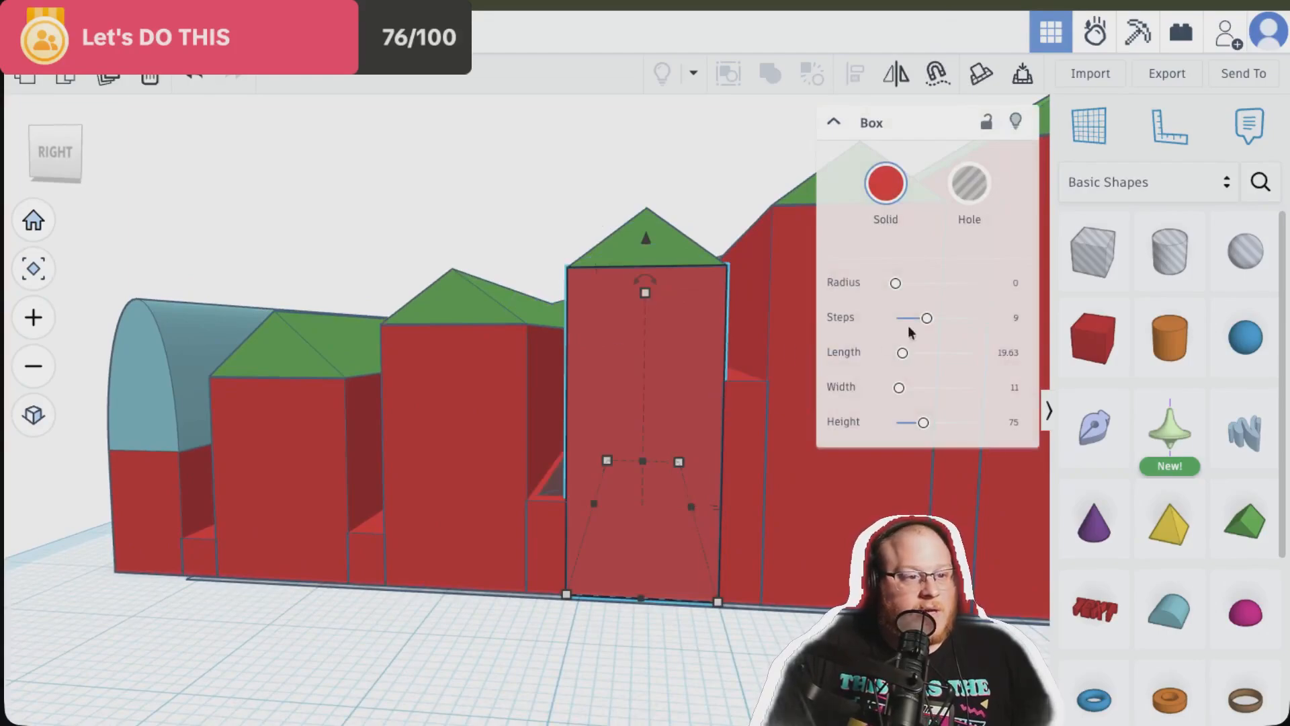
click(367, 560)
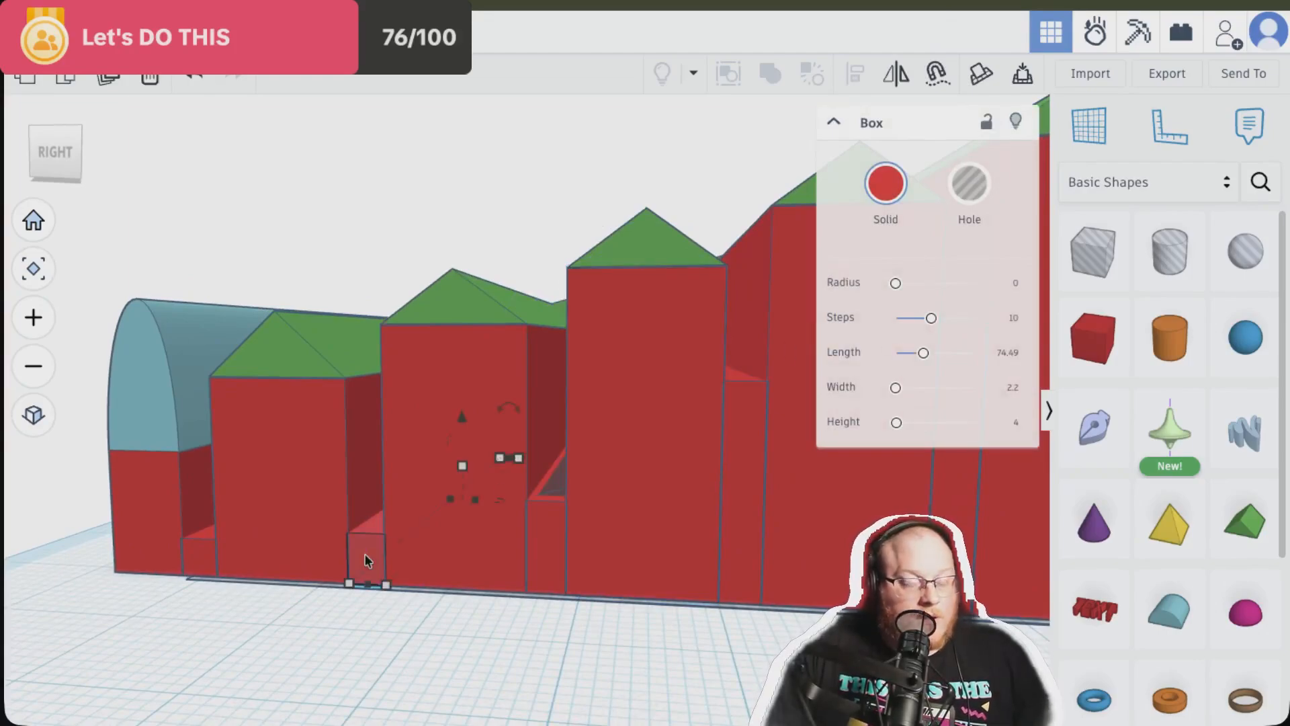
right_drag(366, 559, 408, 558)
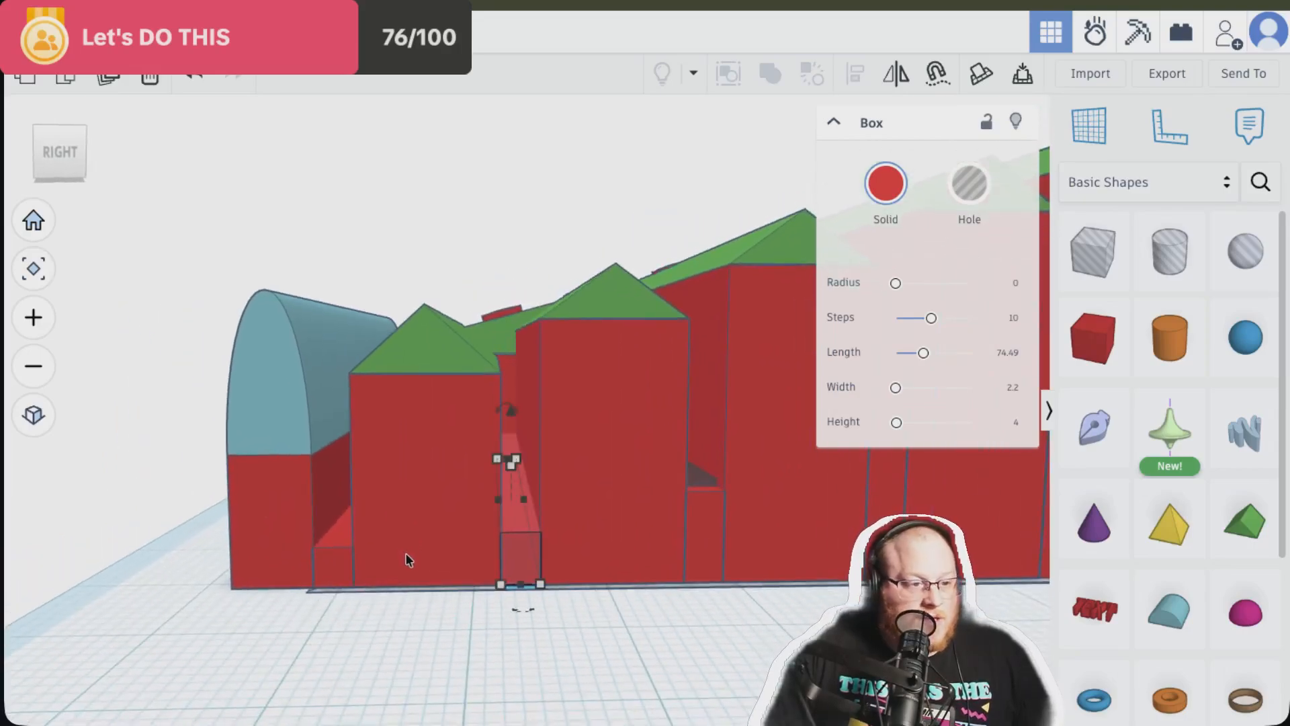
click(323, 571)
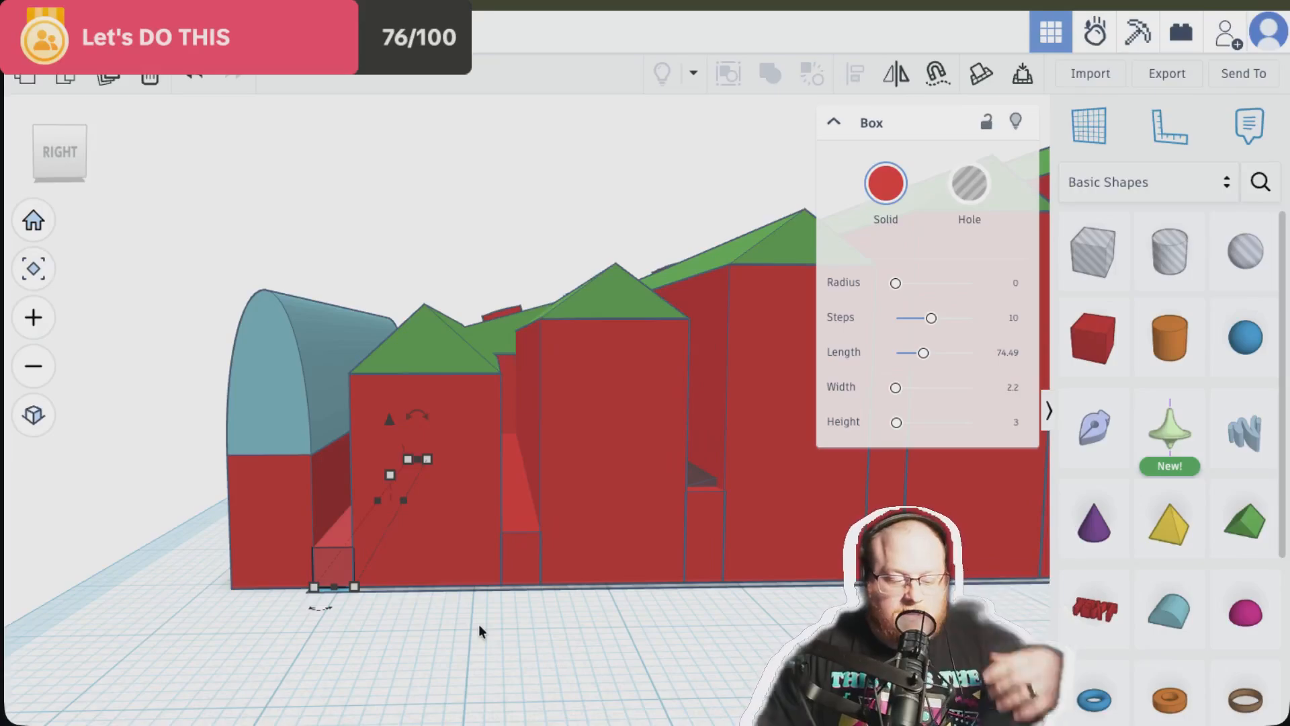
right_drag(479, 624, 507, 639)
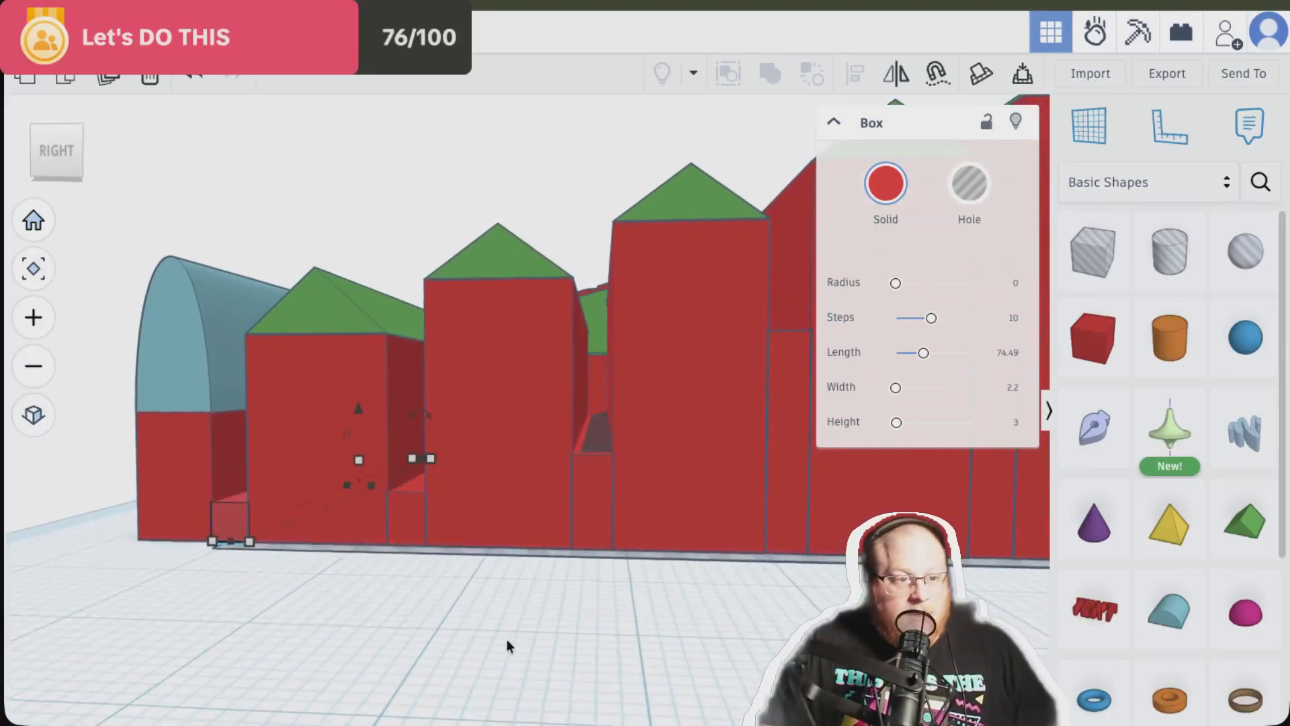
Select the wedge hole inside the third slot and move it about 43 mm out past the back of the cardholder
click(596, 436)
mouse_move(602, 441)
right_down()
mouse_move(602, 498)
mouse_move(554, 524)
mouse_move(538, 589)
mouse_move(690, 550)
mouse_move(610, 488)
mouse_move(575, 408)
mouse_move(596, 455)
mouse_move(602, 442)
right_up()
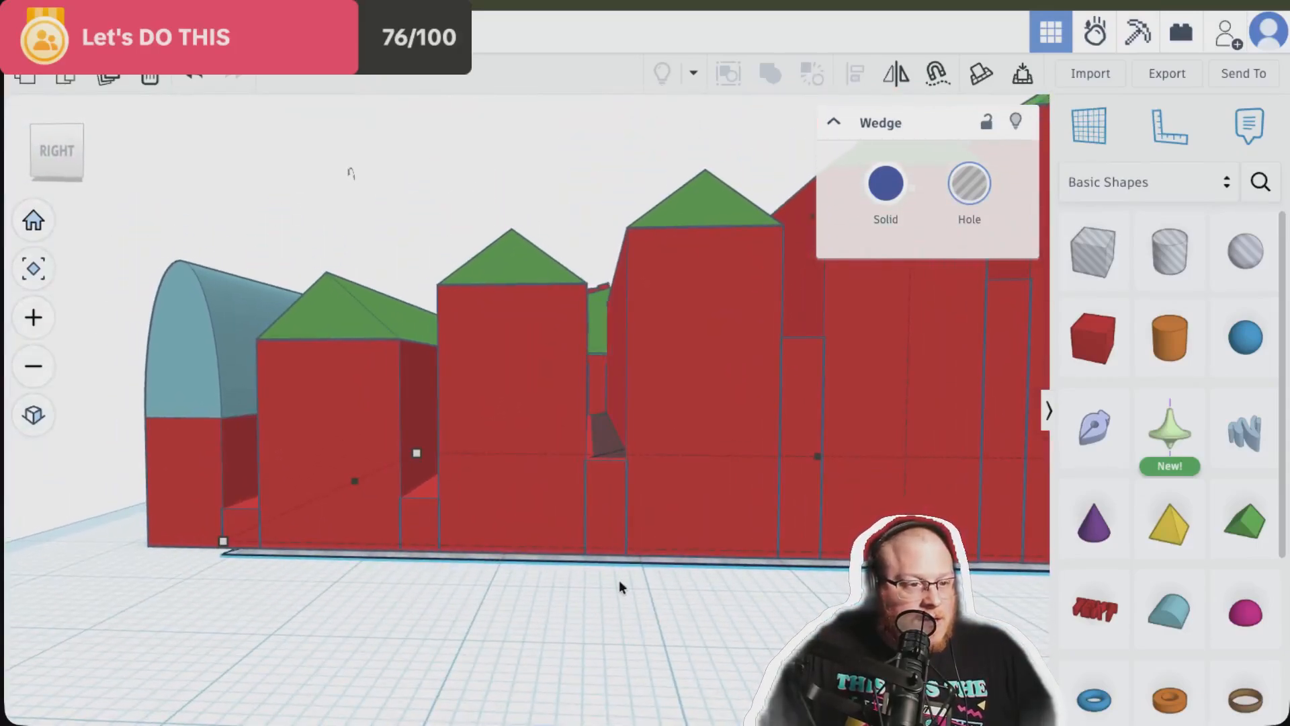
click(610, 610)
click(616, 450)
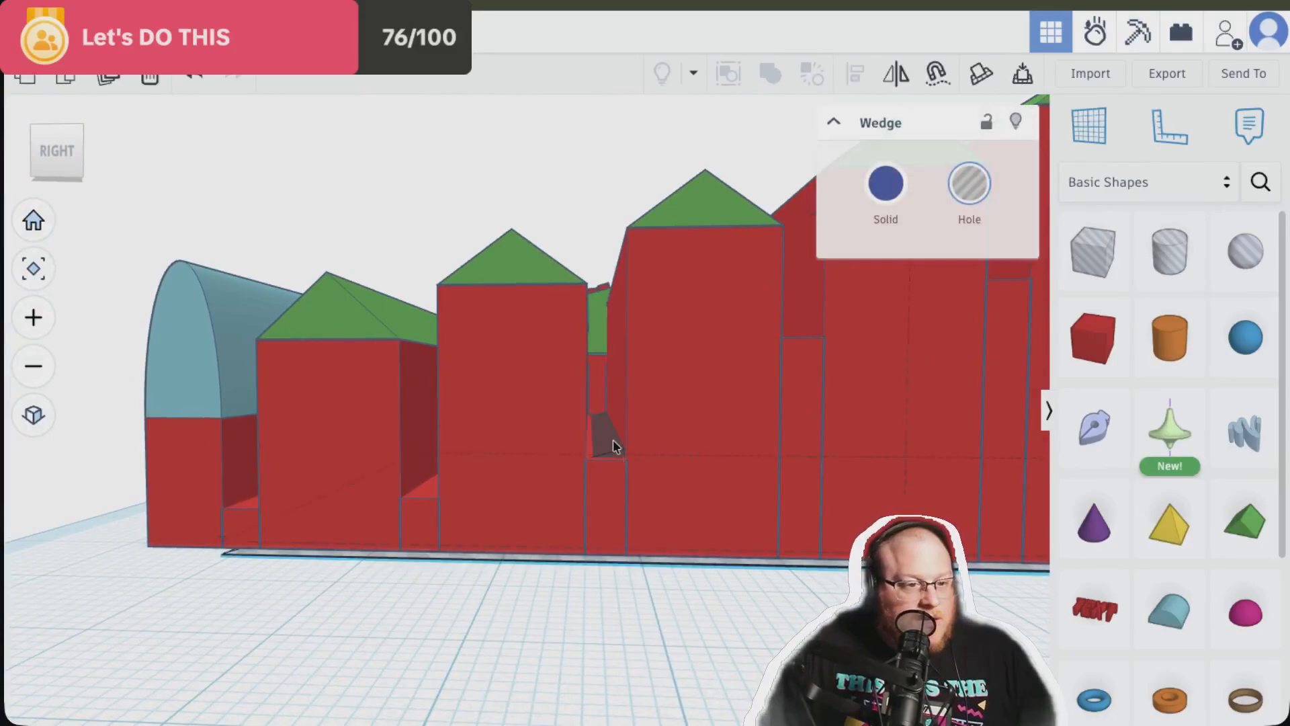
right_drag(695, 681, 366, 538)
scroll(421, 676, down, 5)
scroll(441, 674, down, 5)
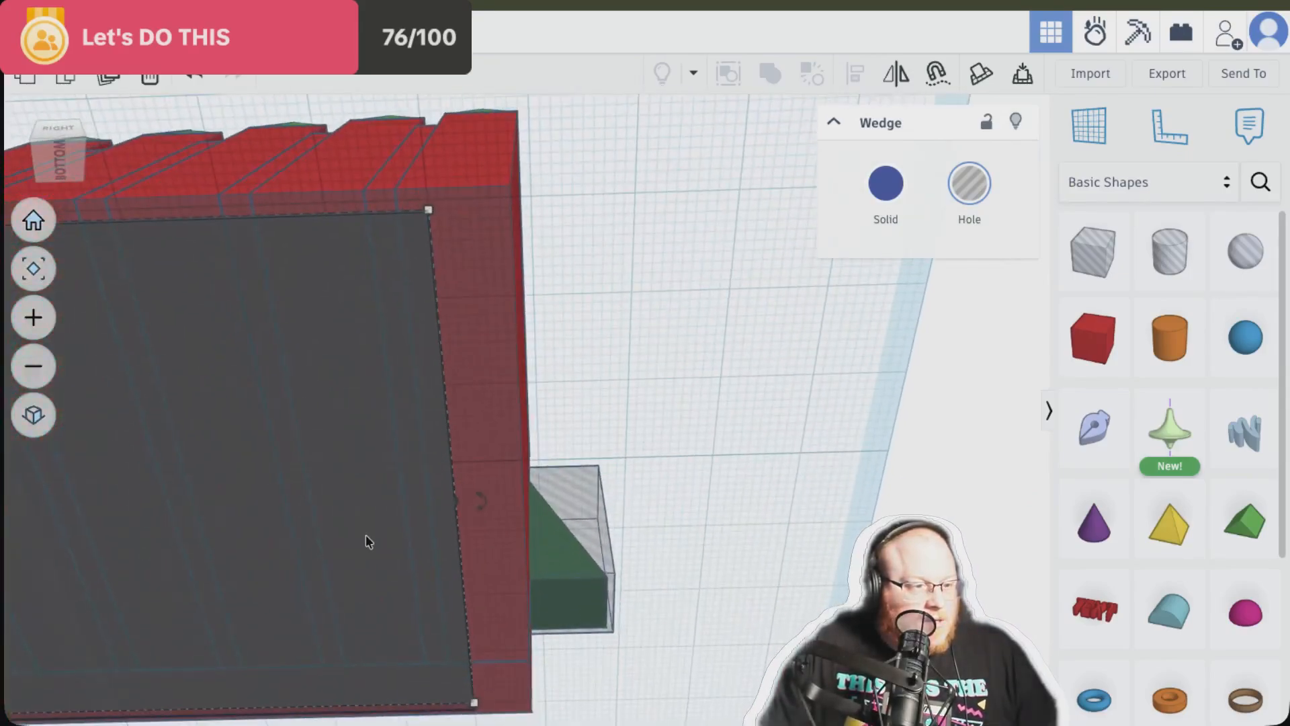
drag(365, 536, 728, 524)
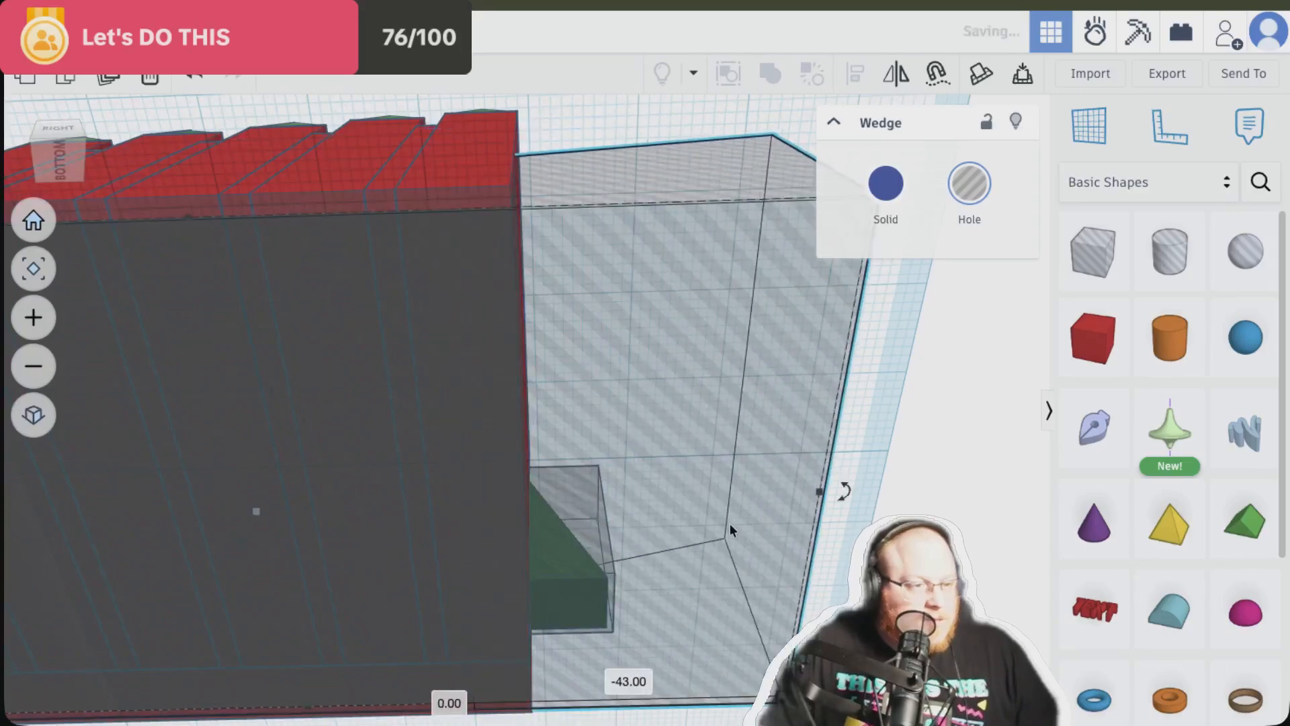
Move the wedge hole sideways clear of the cardholder and pull the box hole away from the green shape at its side
scroll(728, 524, down, 5)
right_drag(727, 522, 383, 719)
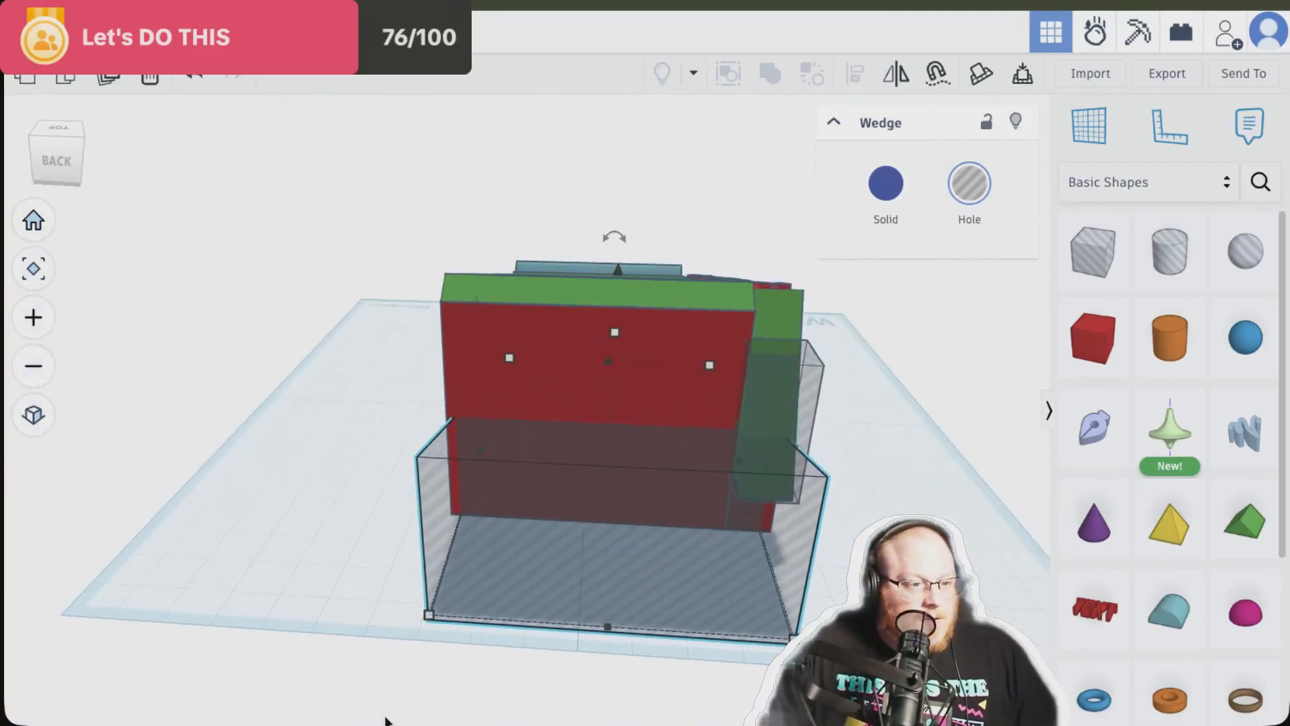
click(297, 550)
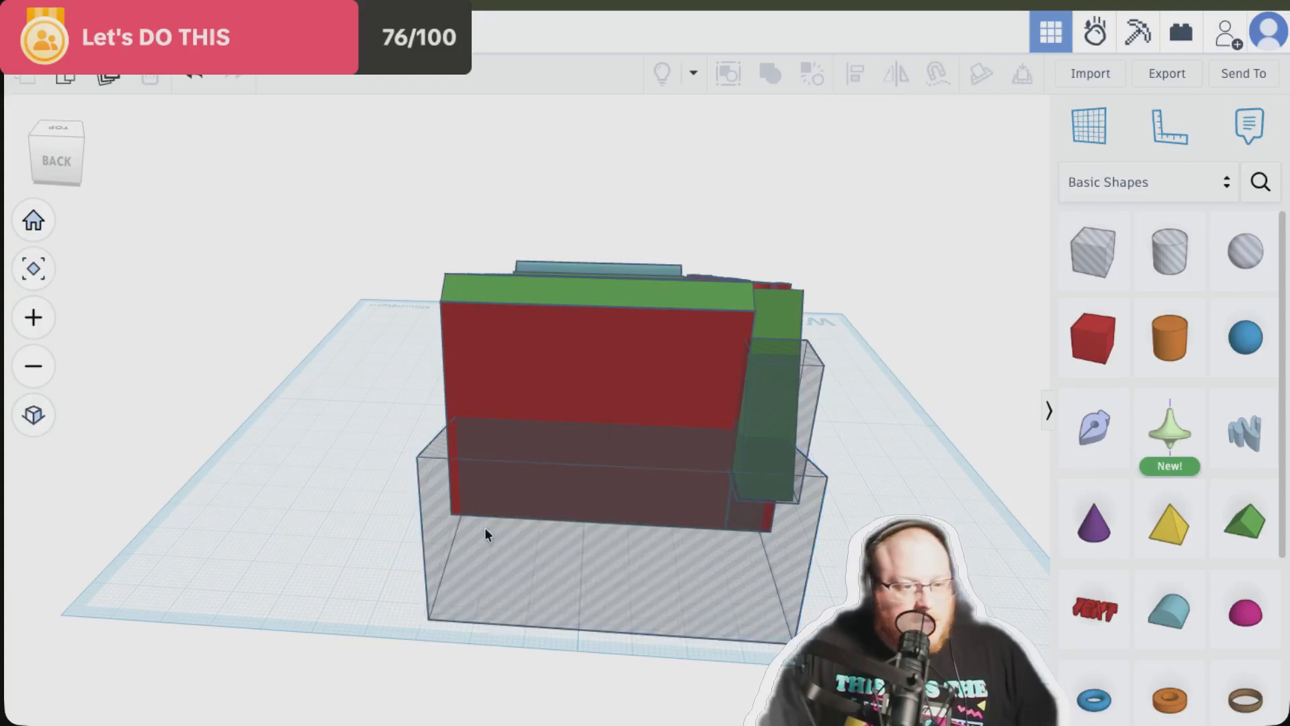
drag(485, 528, 943, 510)
click(807, 383)
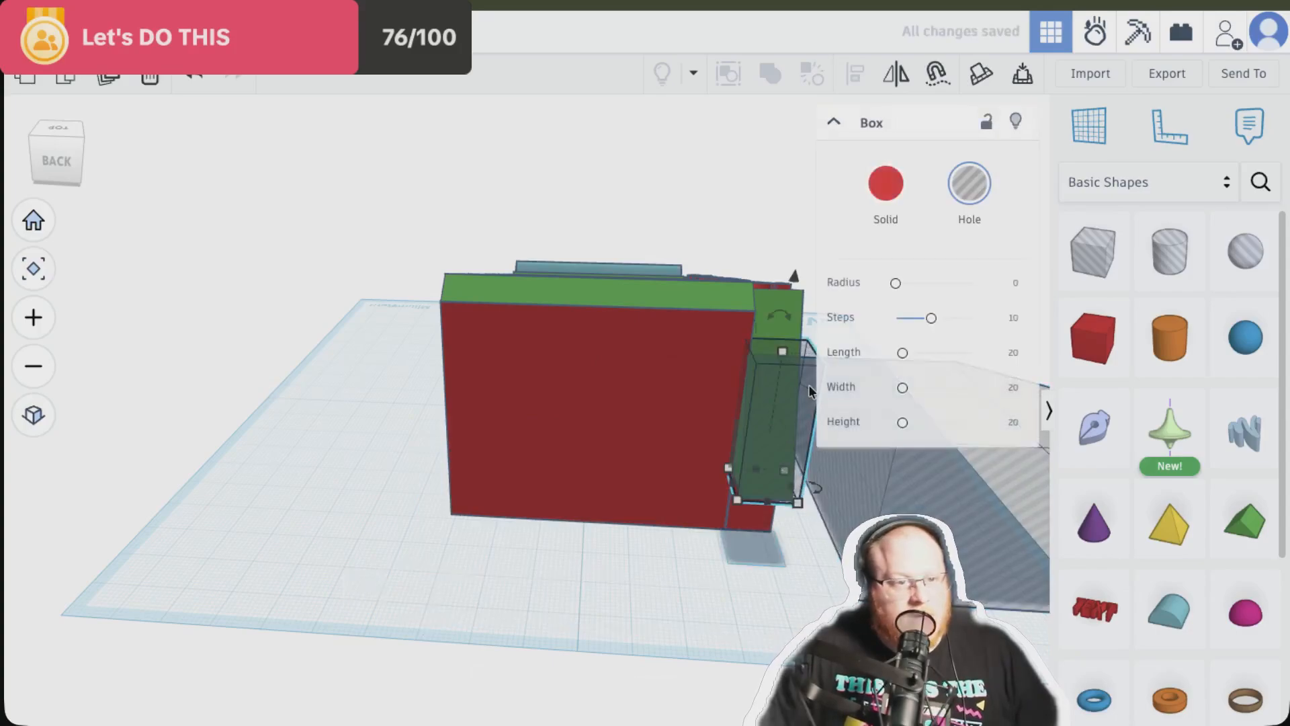
drag(809, 419, 957, 393)
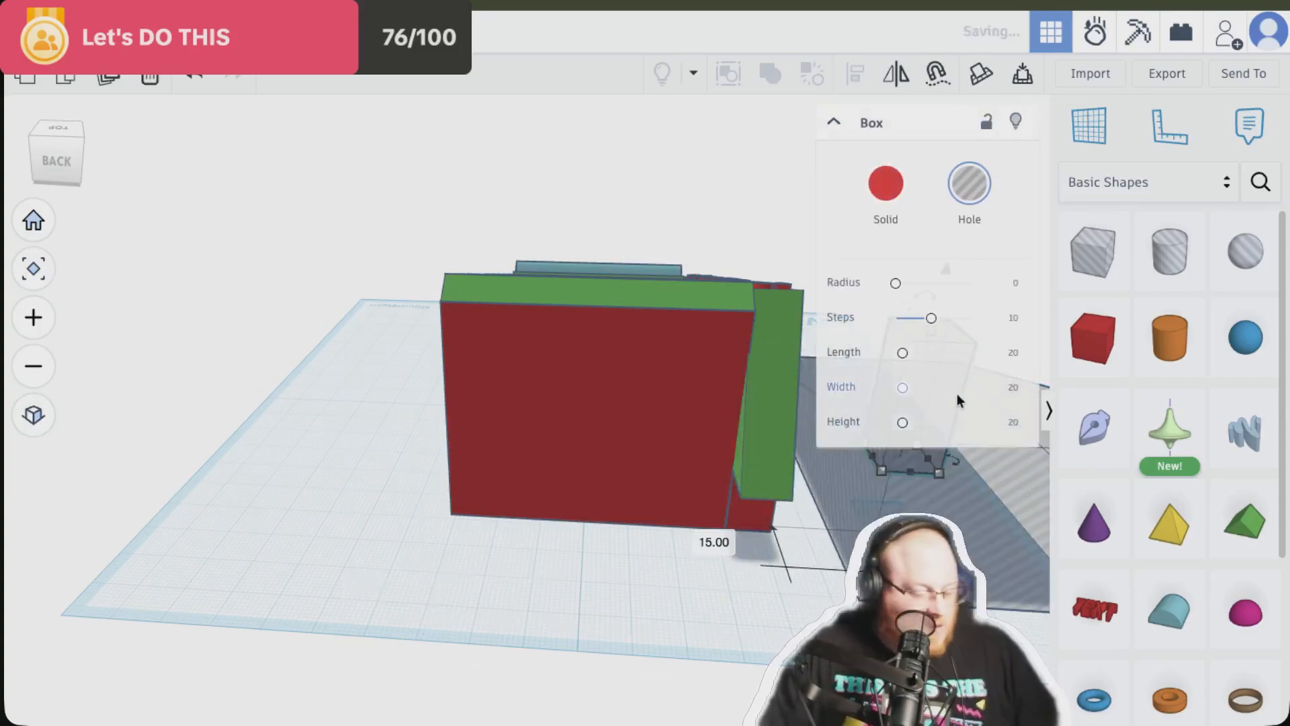
Clear the selection and examine the cardholder from its sides, from above and along the slot fronts
click(594, 616)
right_drag(752, 627, 448, 581)
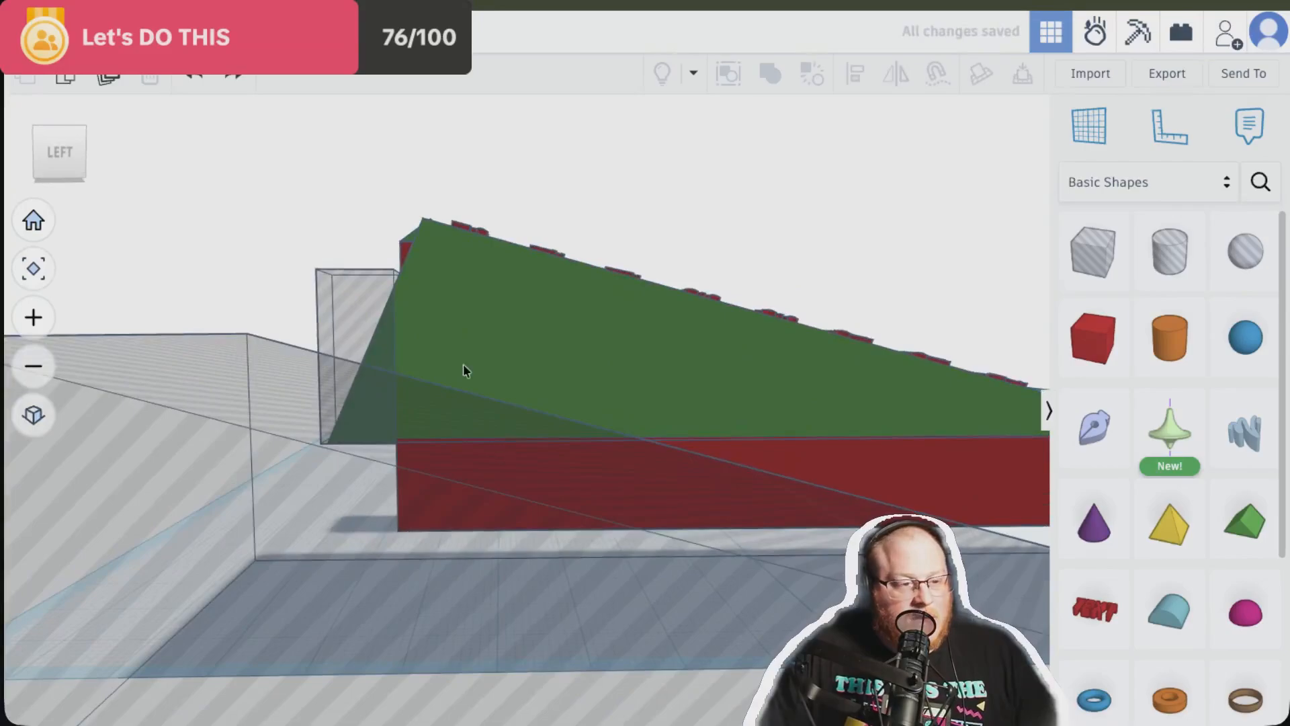
right_drag(235, 300, 740, 397)
right_drag(273, 473, 396, 511)
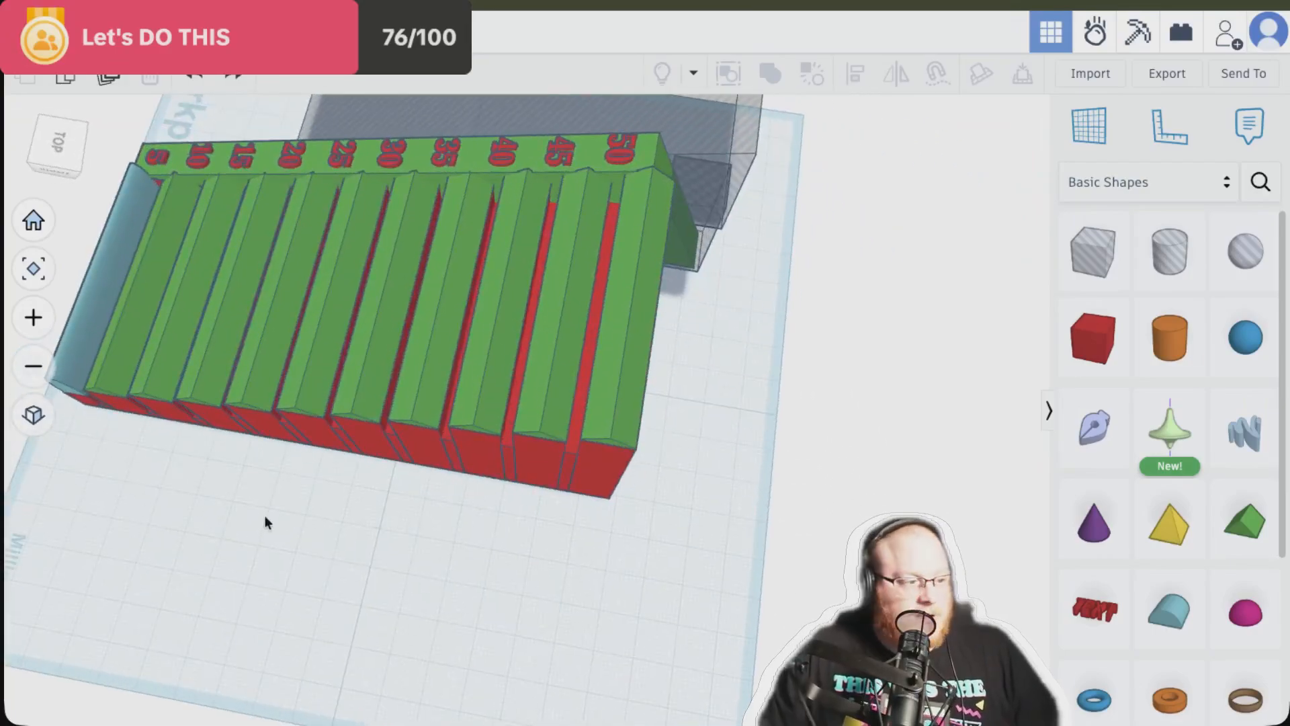
scroll(264, 515, up, 2)
scroll(264, 515, up, 2)
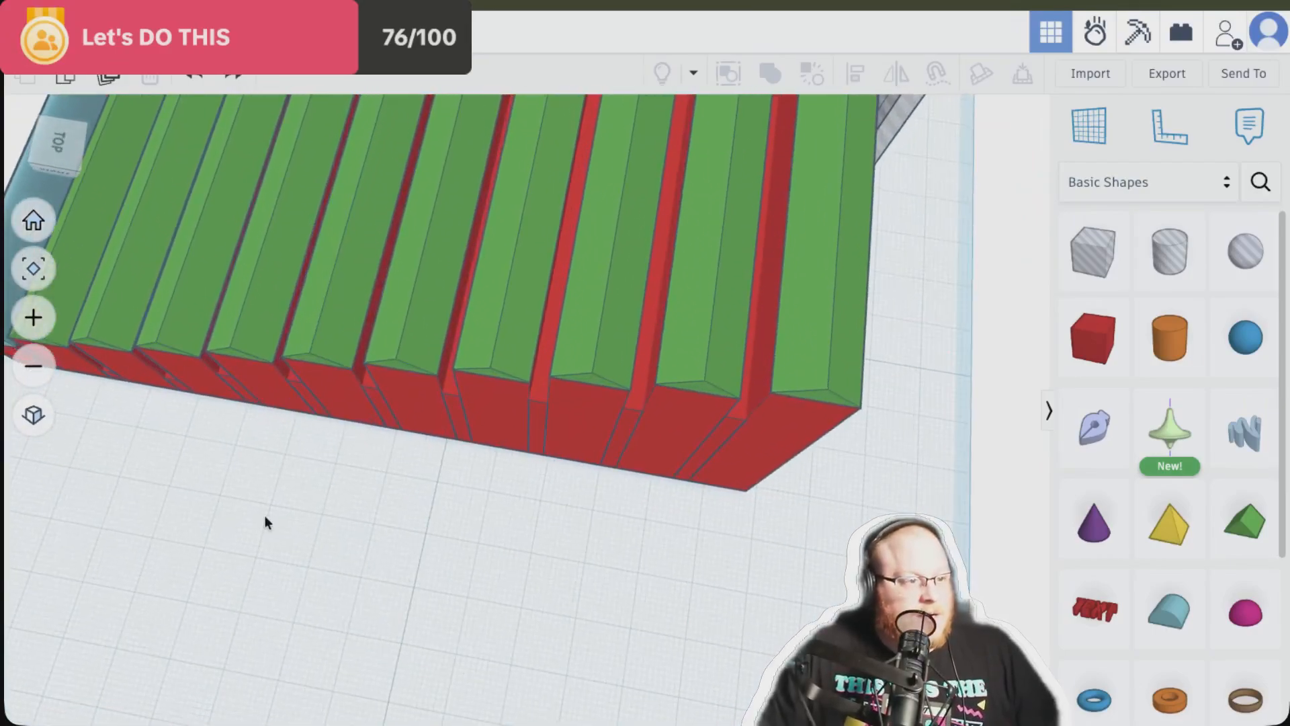
middle_drag(264, 515, 386, 566)
scroll(441, 611, down, 3)
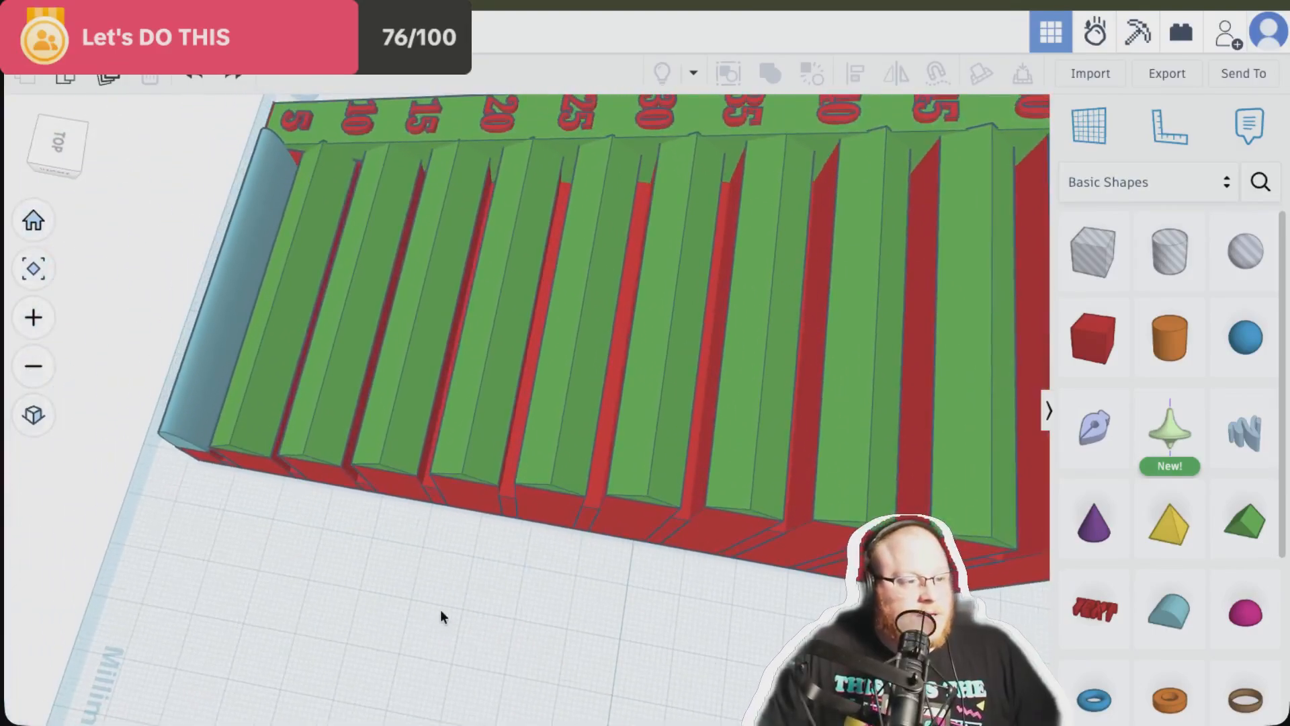
right_drag(441, 610, 455, 450)
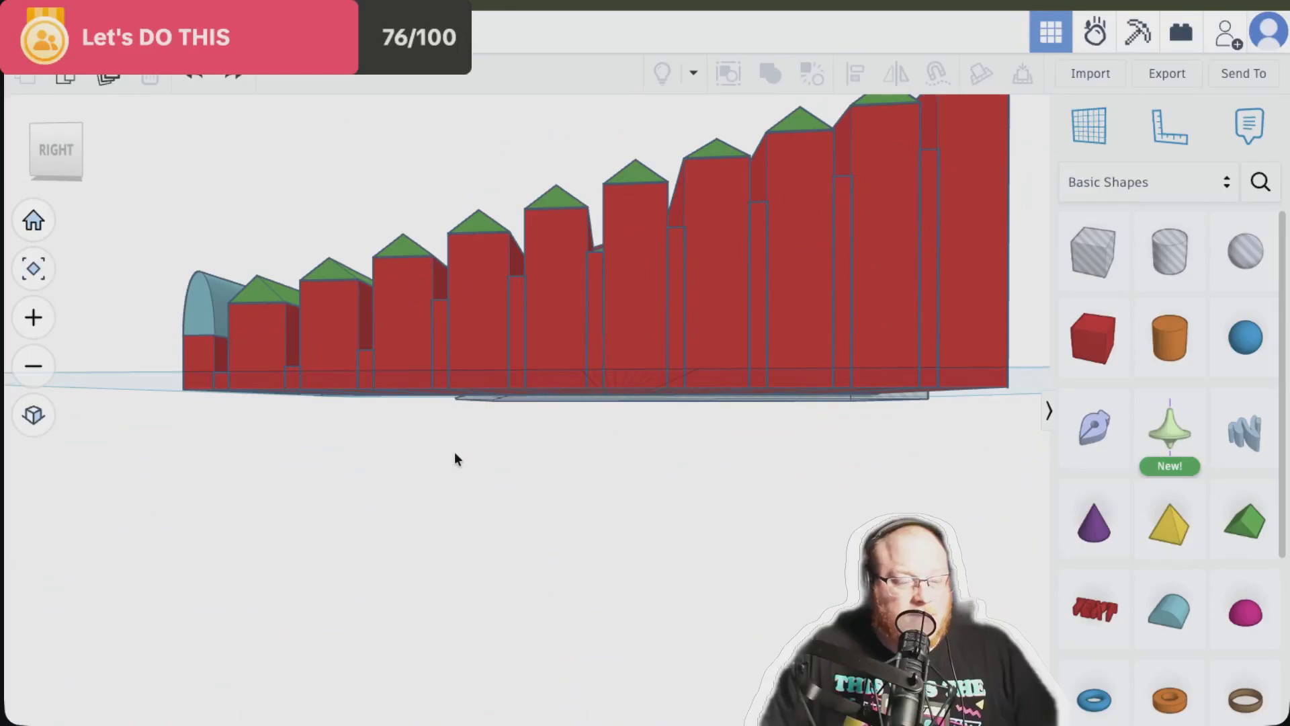
right_drag(455, 459, 460, 473)
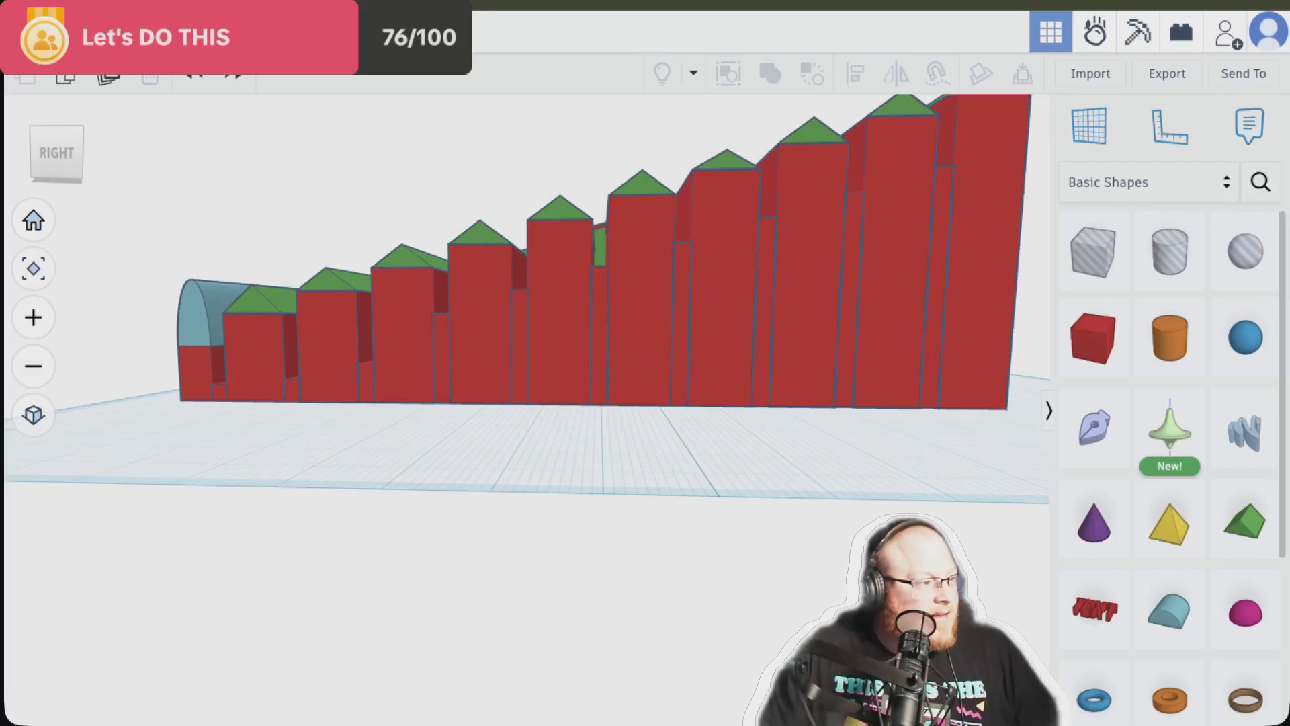
right_drag(232, 546, 281, 589)
scroll(308, 533, up, 5)
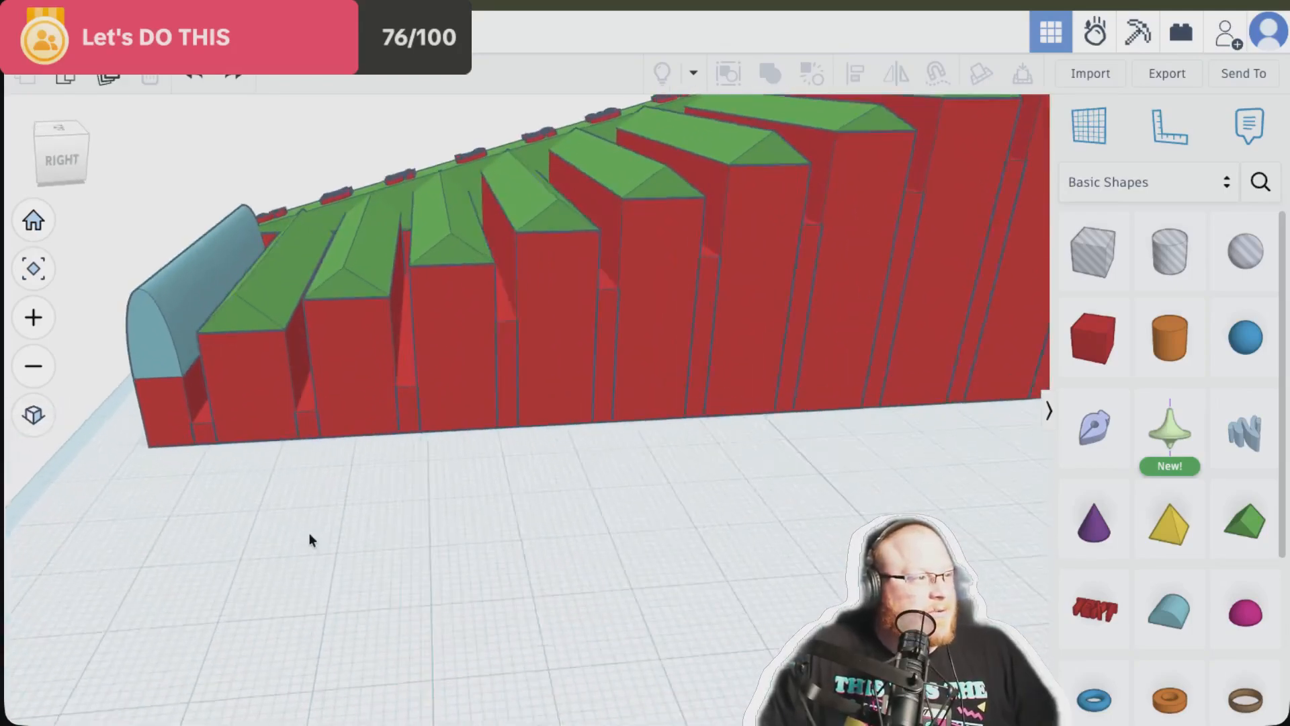
right_drag(313, 520, 317, 514)
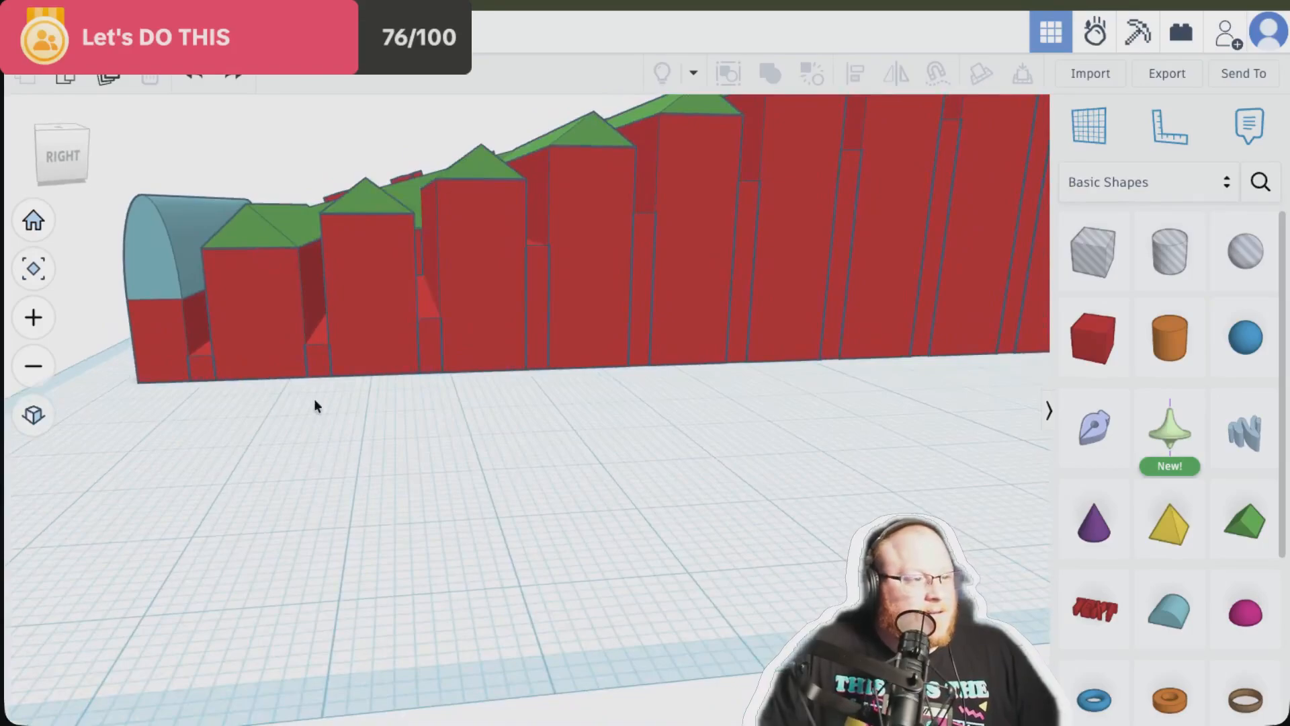
Check the heights of the three lowest slot spacers by selecting each of them
click(313, 369)
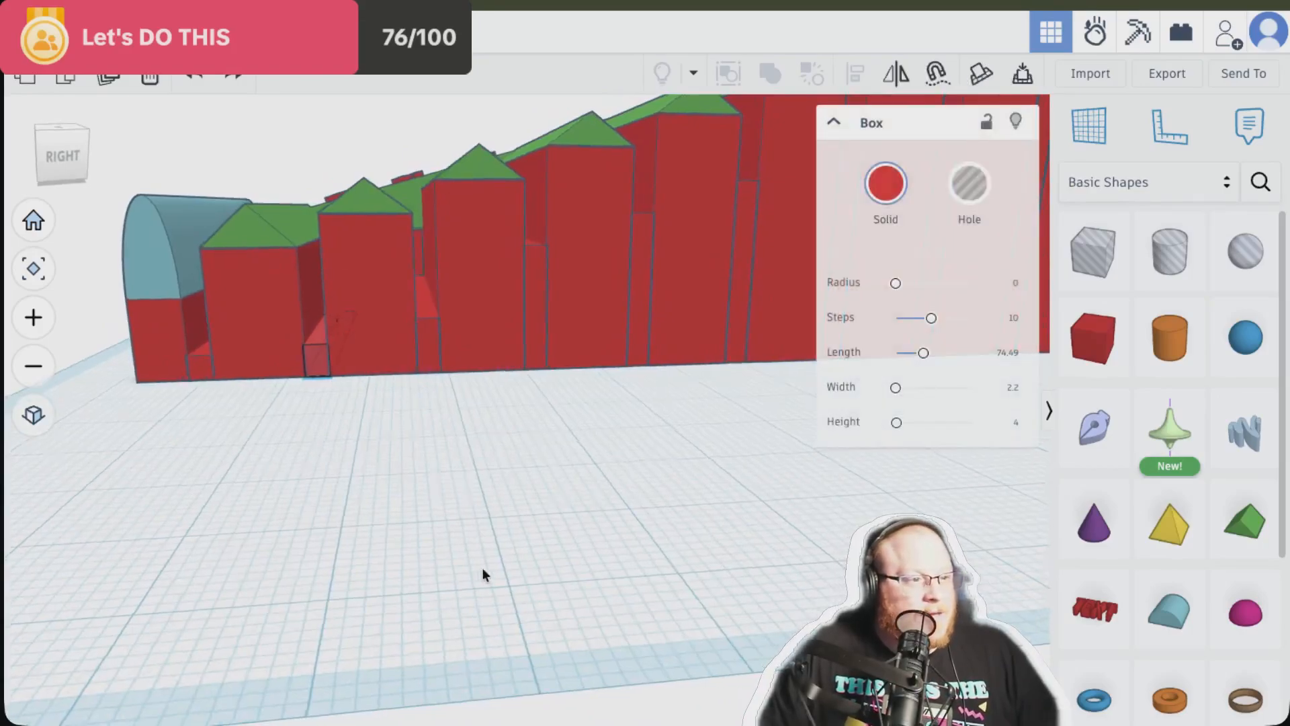
mouse_move(483, 568)
right_down()
mouse_move(492, 551)
mouse_move(507, 561)
right_up()
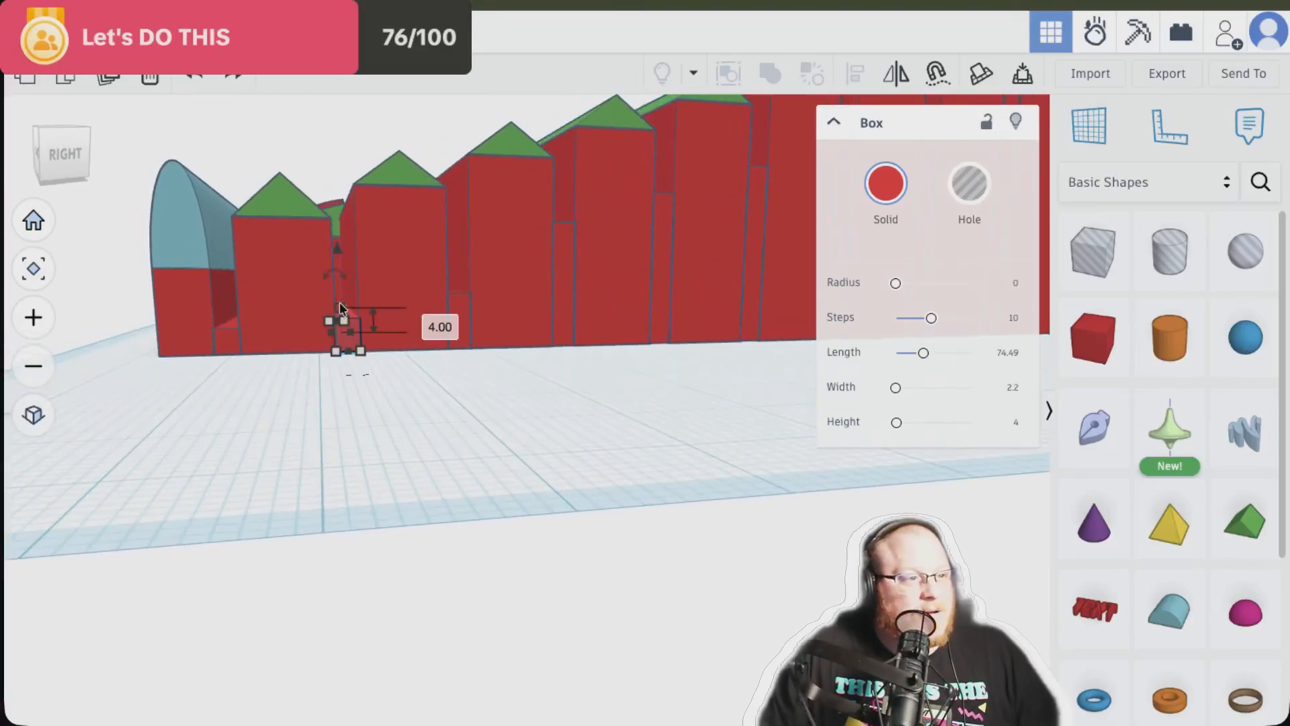
click(236, 337)
mouse_move(251, 315)
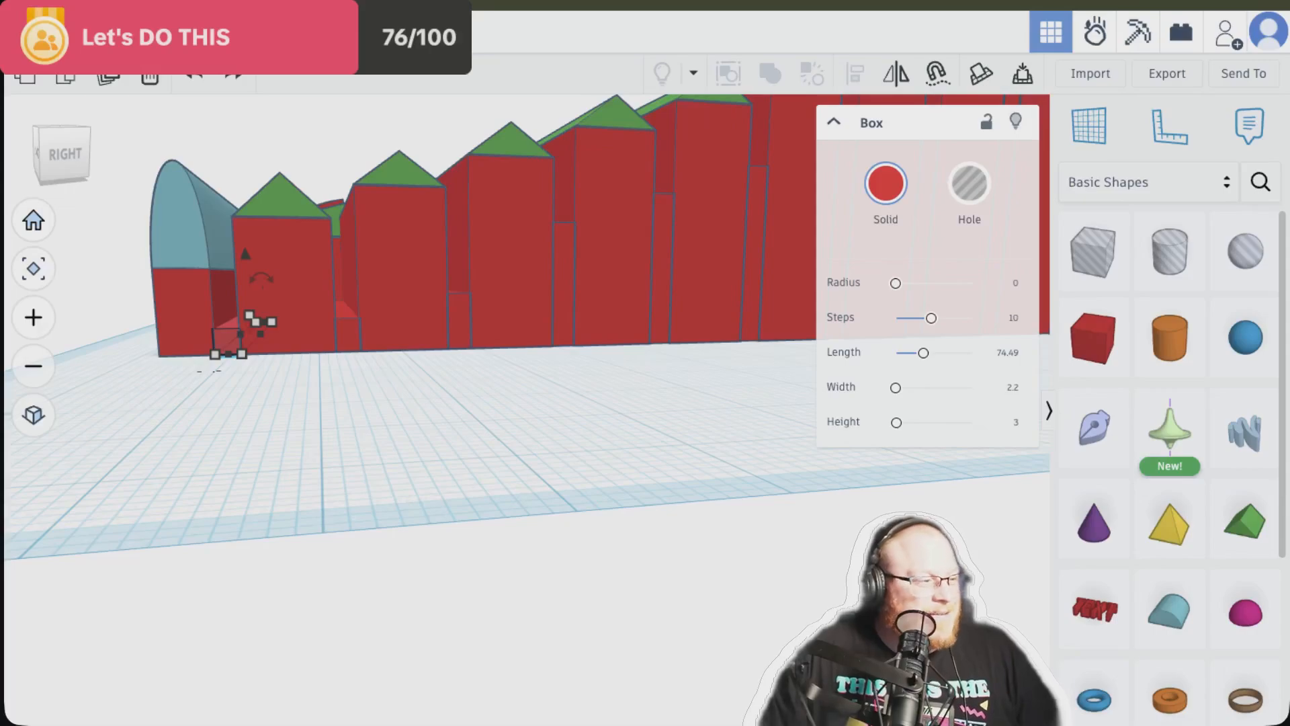
mouse_move(355, 478)
right_down()
mouse_move(342, 473)
mouse_move(343, 485)
right_up()
click(338, 346)
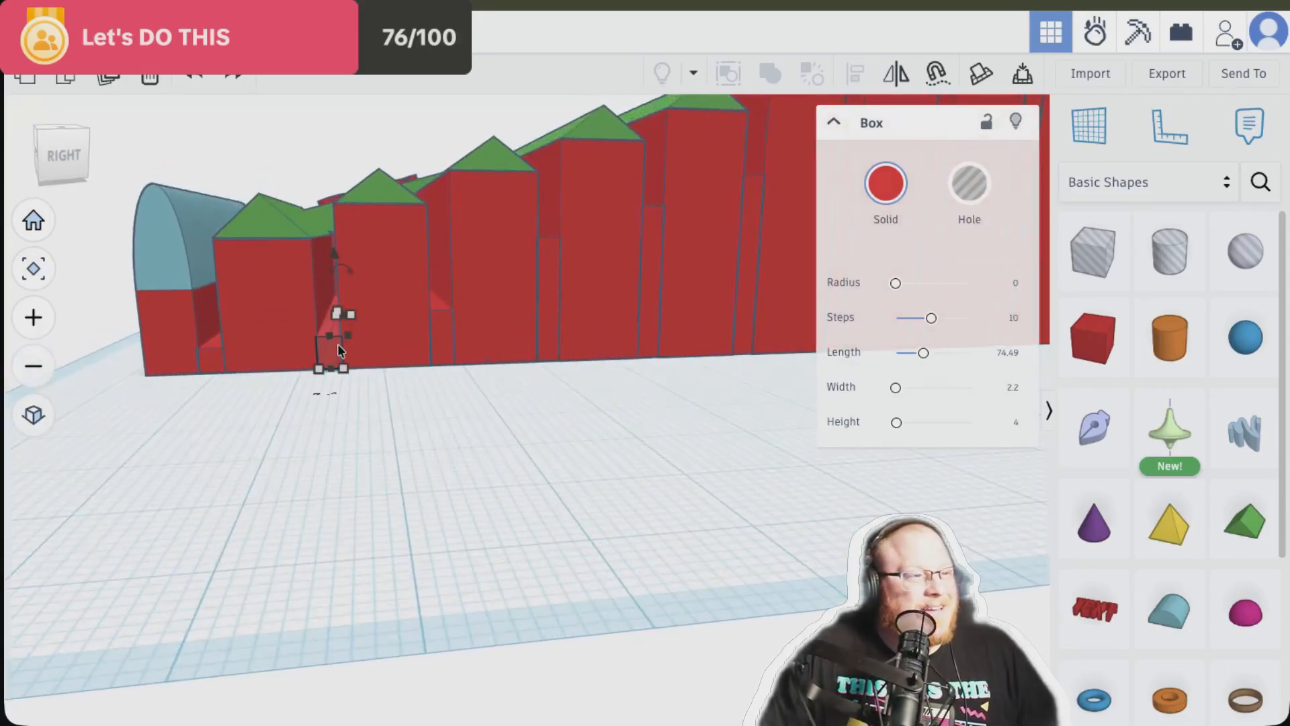
mouse_move(338, 312)
click(441, 351)
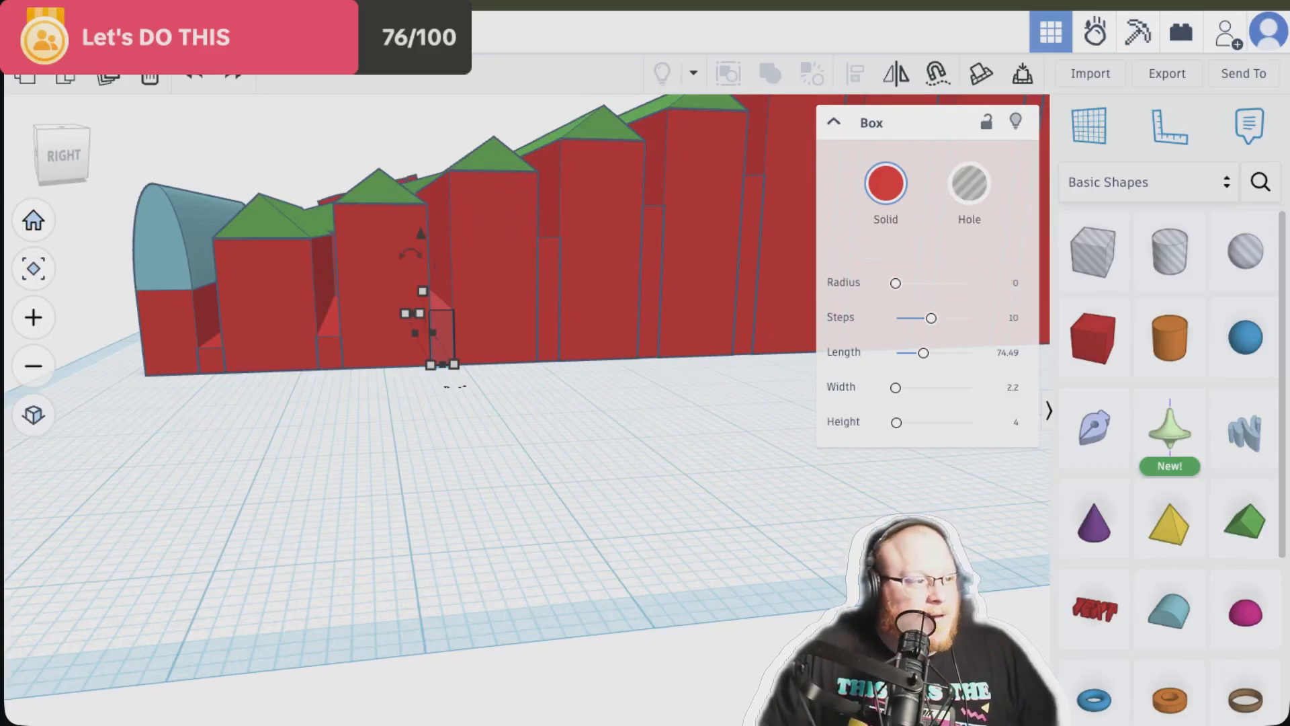
Compare the third slot spacer with the second one and lower the third spacer's height to 6 mm
right_drag(344, 467, 429, 526)
scroll(429, 518, up, 2)
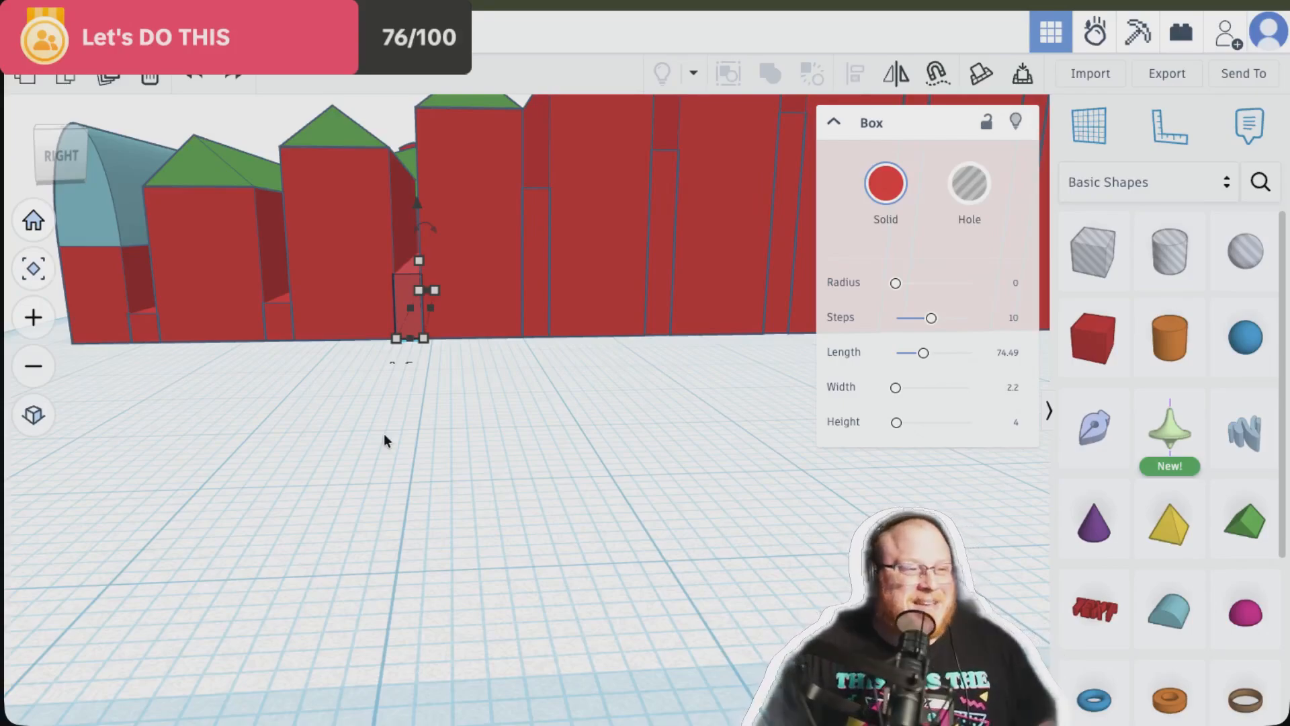
scroll(388, 428, up, 5)
mouse_move(389, 428)
right_down()
mouse_move(410, 475)
mouse_move(375, 449)
right_up()
middle_drag(376, 449, 484, 587)
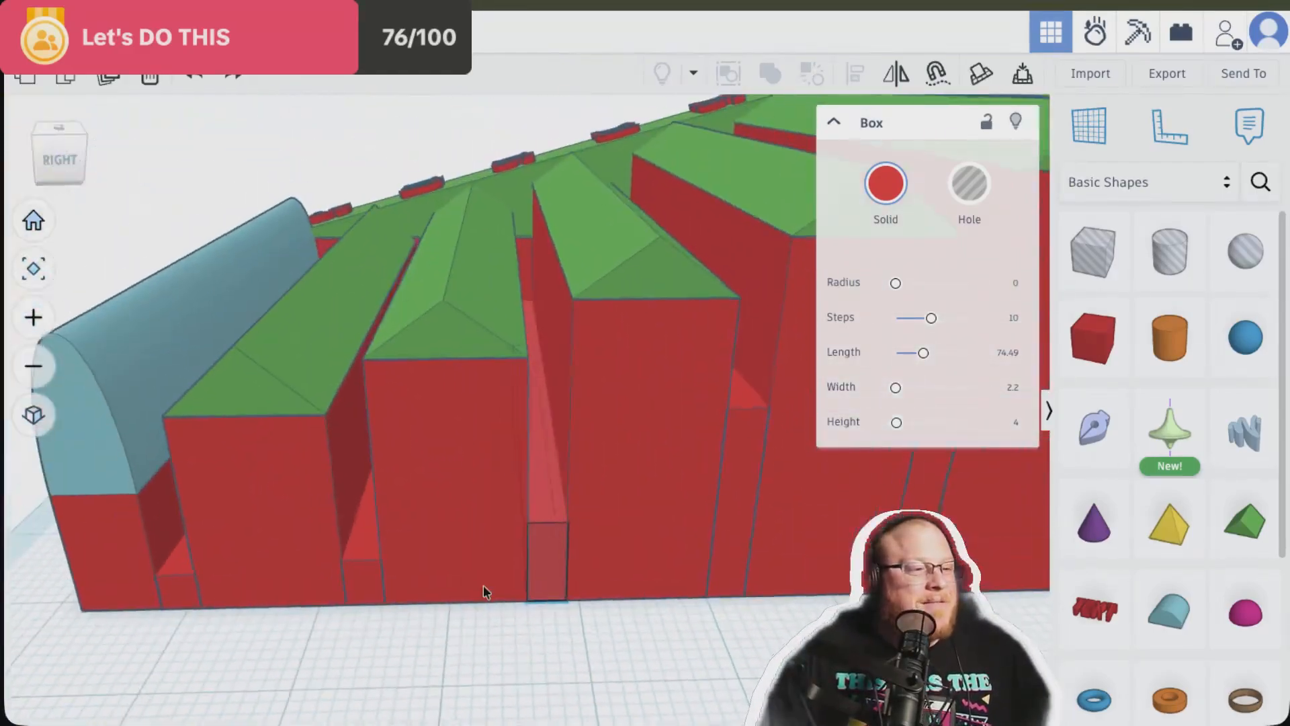
right_drag(483, 586, 478, 552)
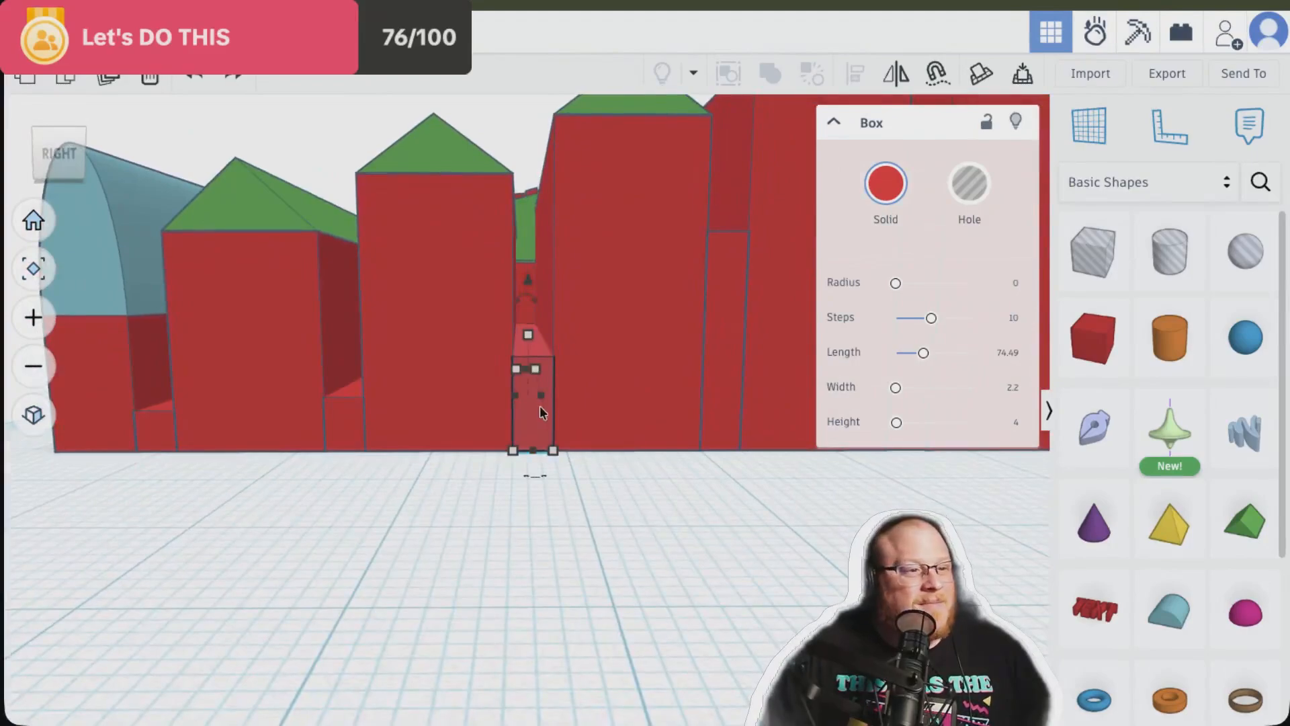
right_drag(539, 405, 534, 400)
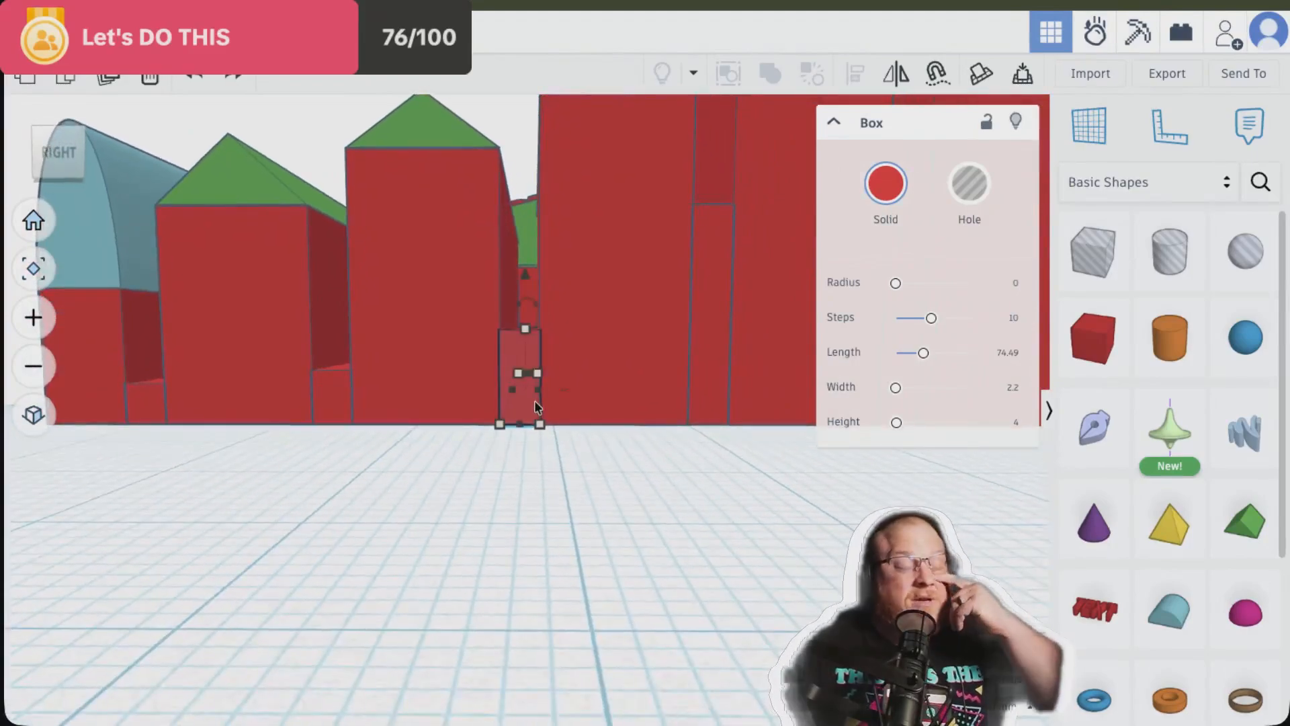
drag(534, 401, 358, 381)
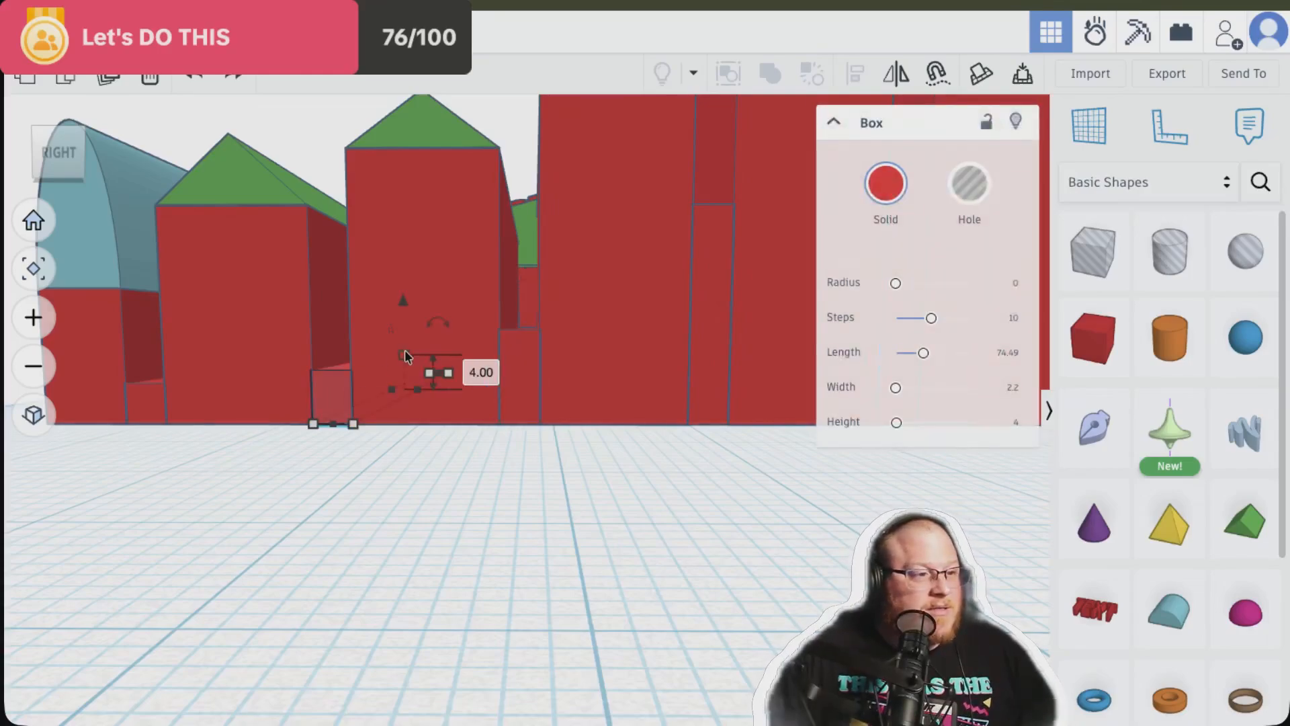
key(ctrl+z)
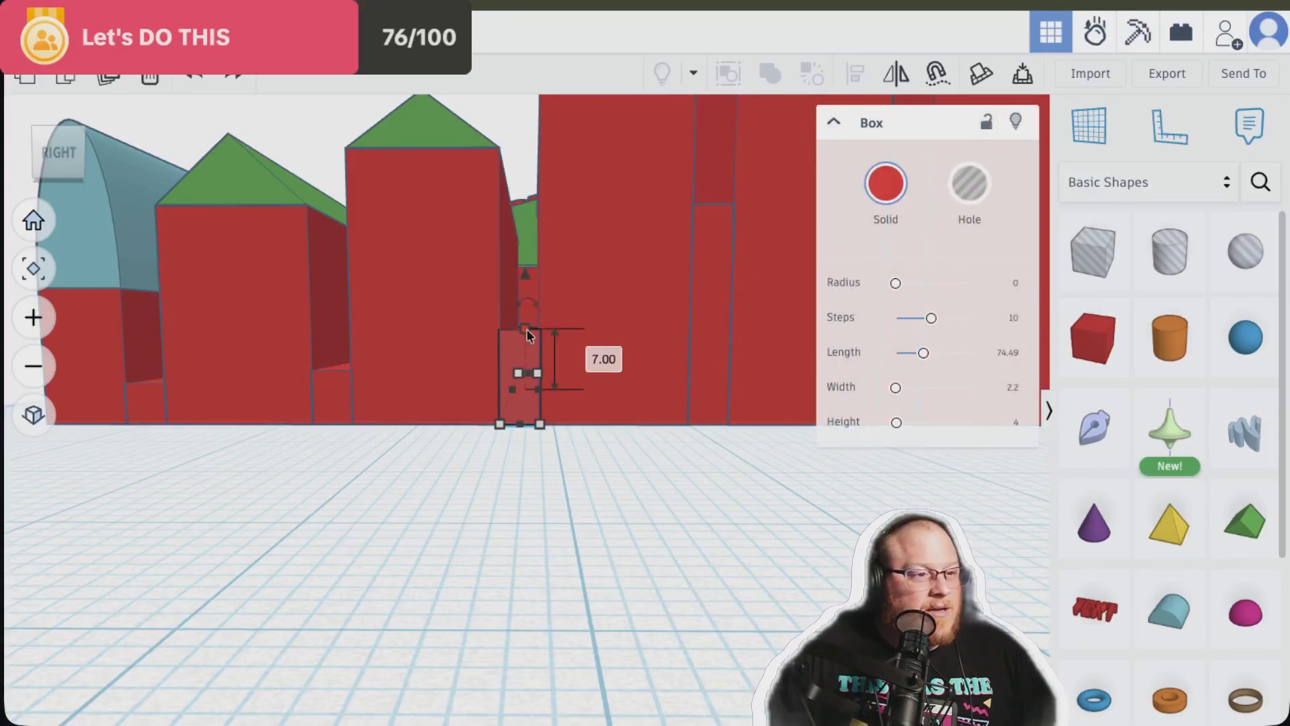
drag(527, 332, 527, 340)
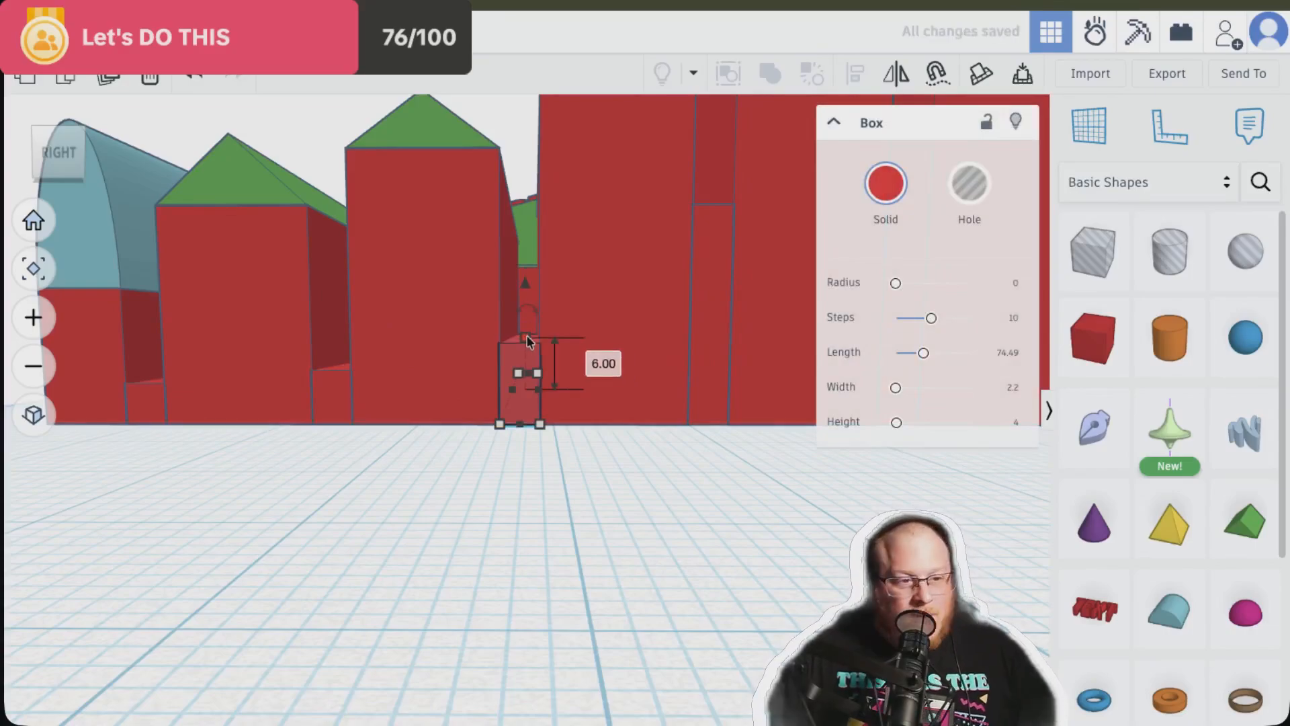
Compare the fourth slot spacer with the third one and set the fourth spacer's height to 10 mm
right_drag(593, 546, 614, 498)
click(642, 409)
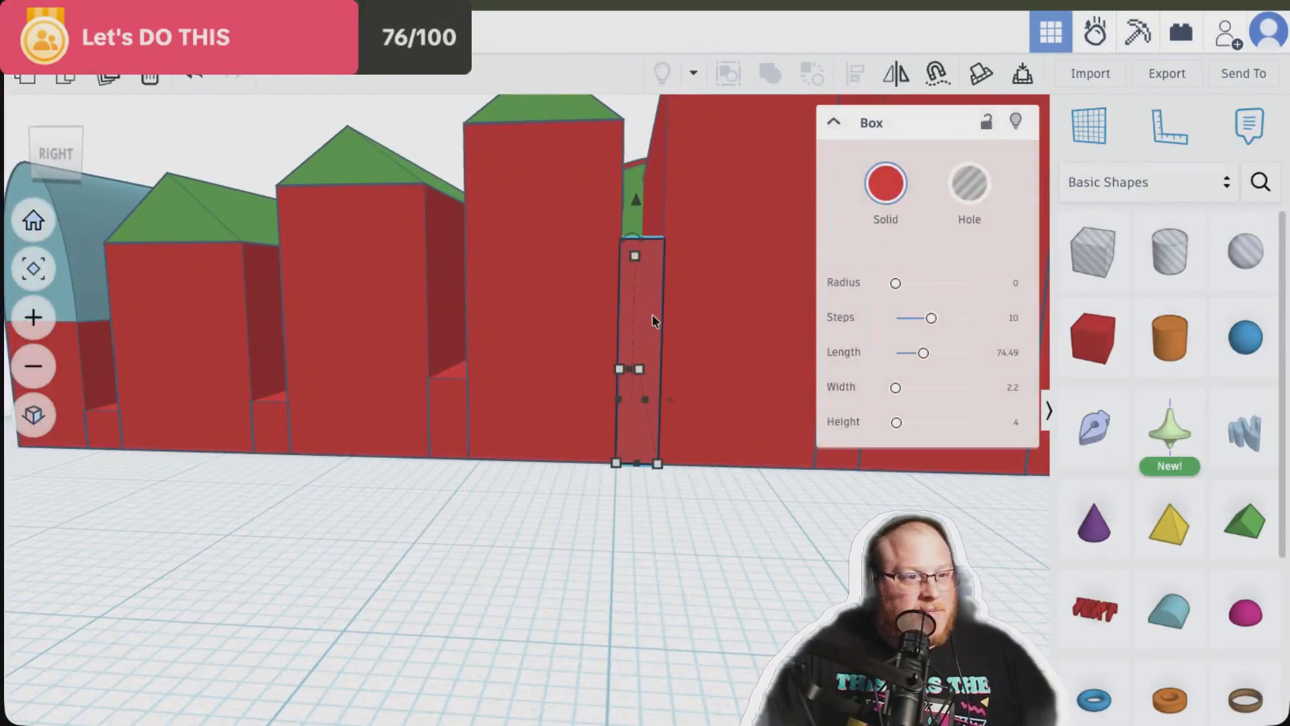
click(446, 436)
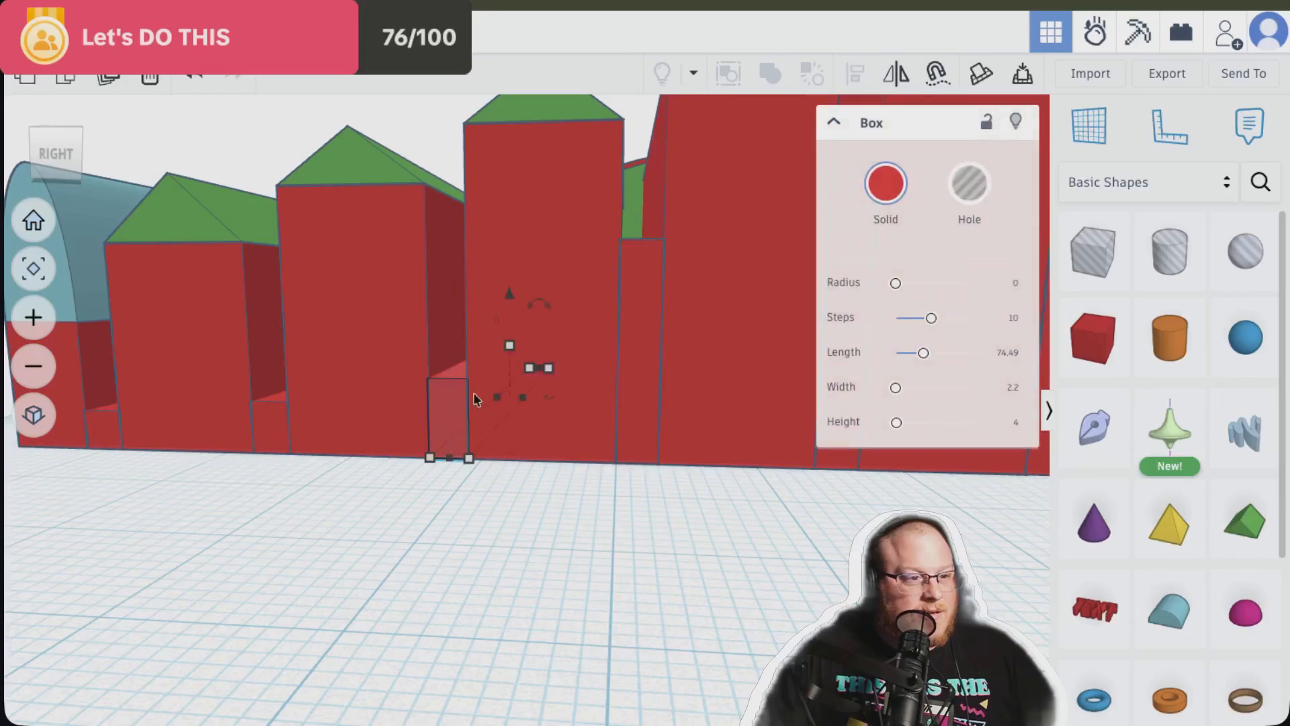
click(652, 296)
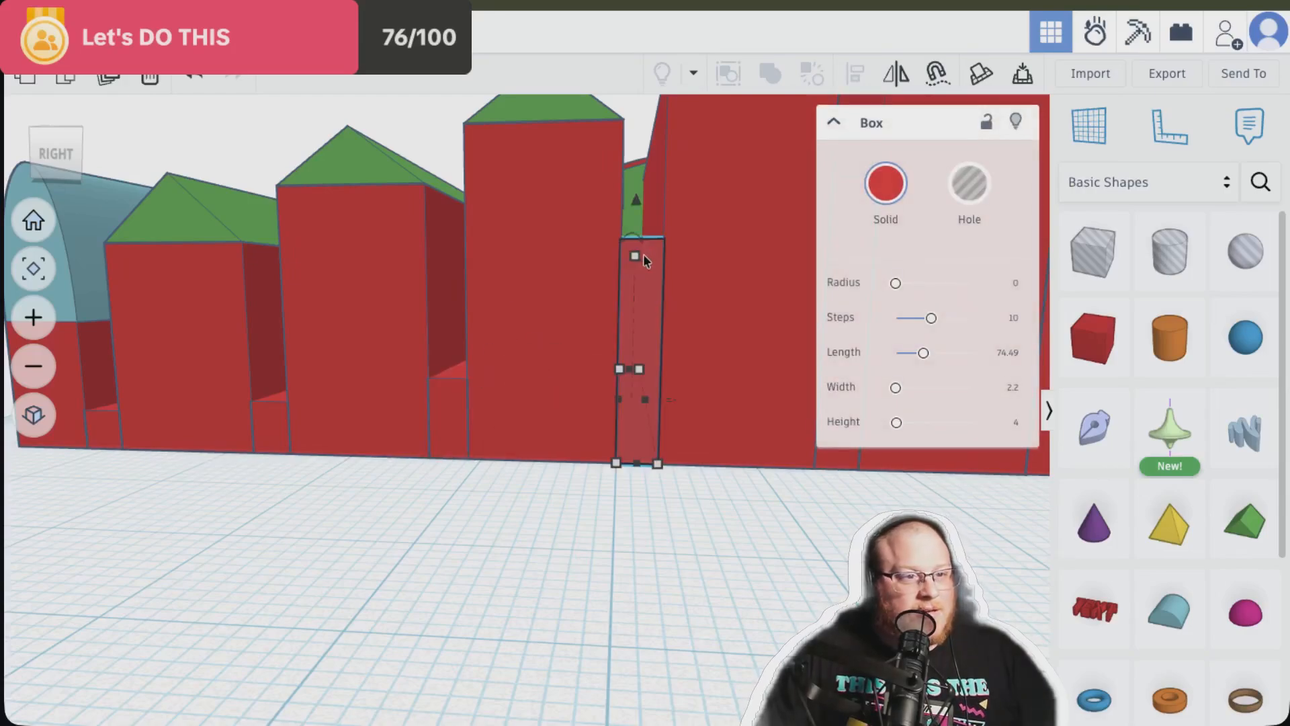
click(708, 329)
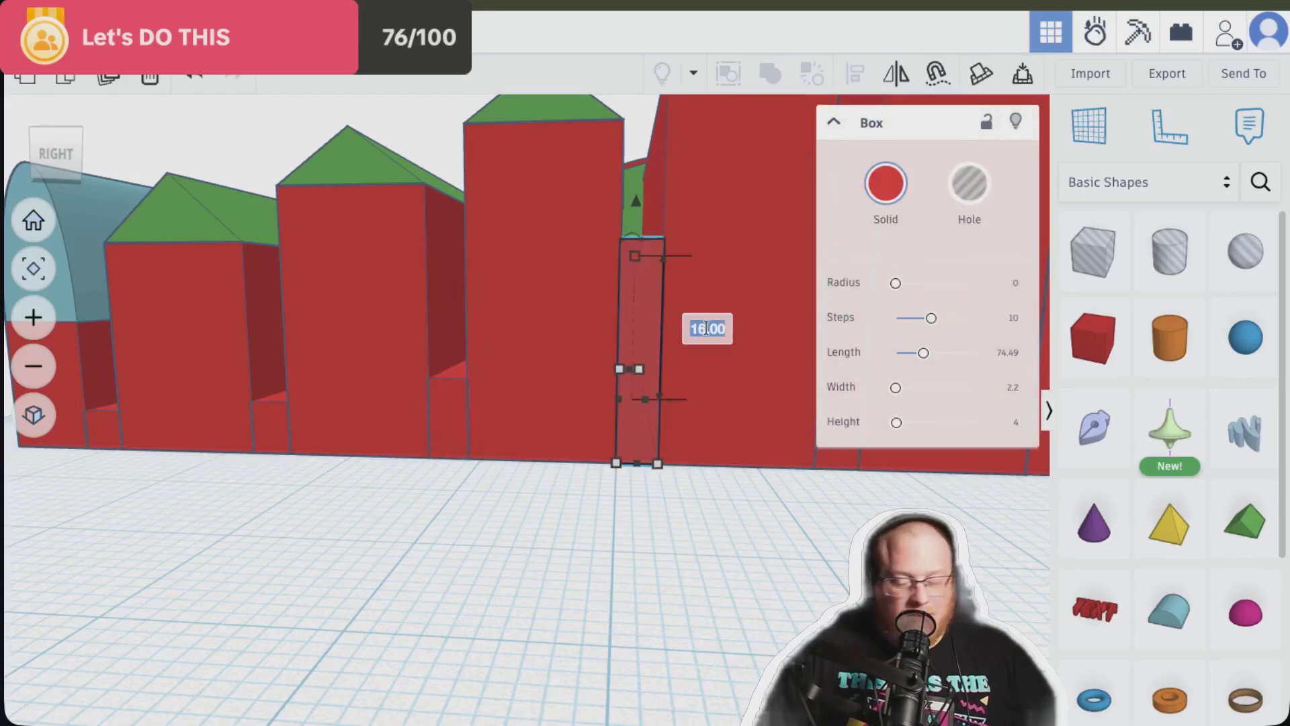
text(10)
key(Return)
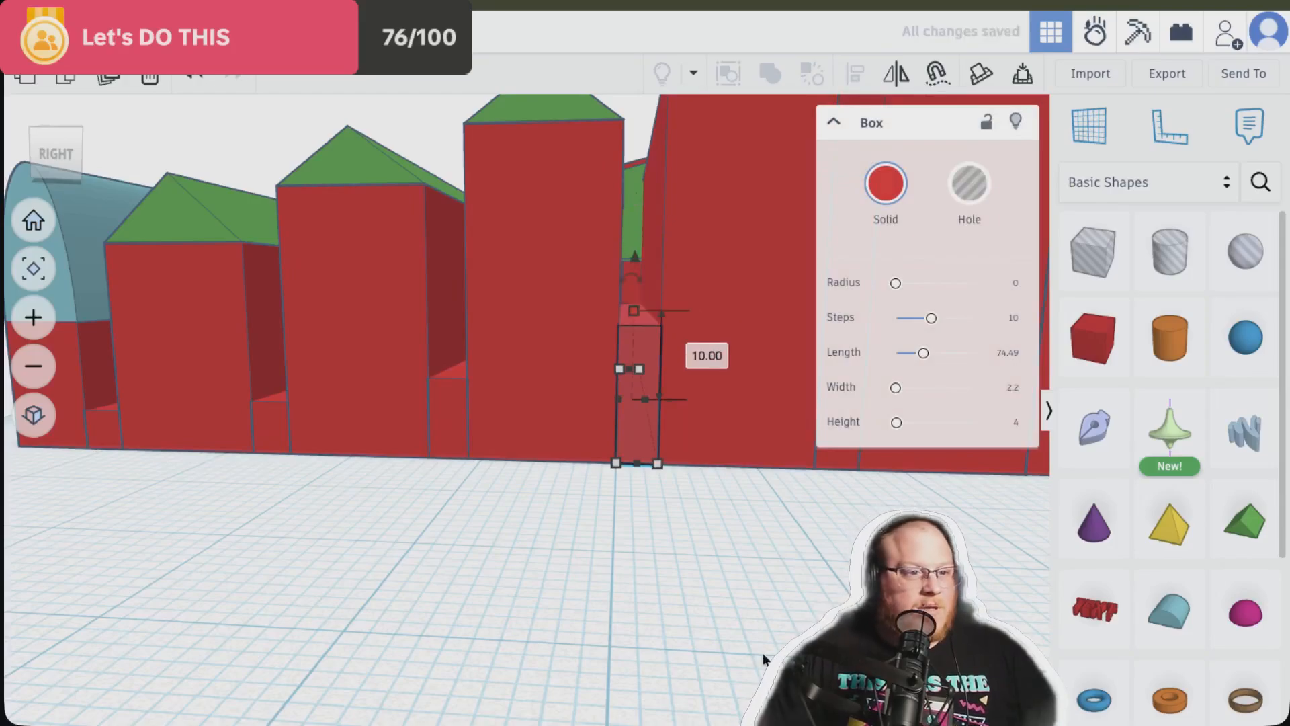
Select the six tallest slot spacers, from the fifth to the tenth, reduce their heights together, and clear the selection
right_drag(831, 607, 695, 591)
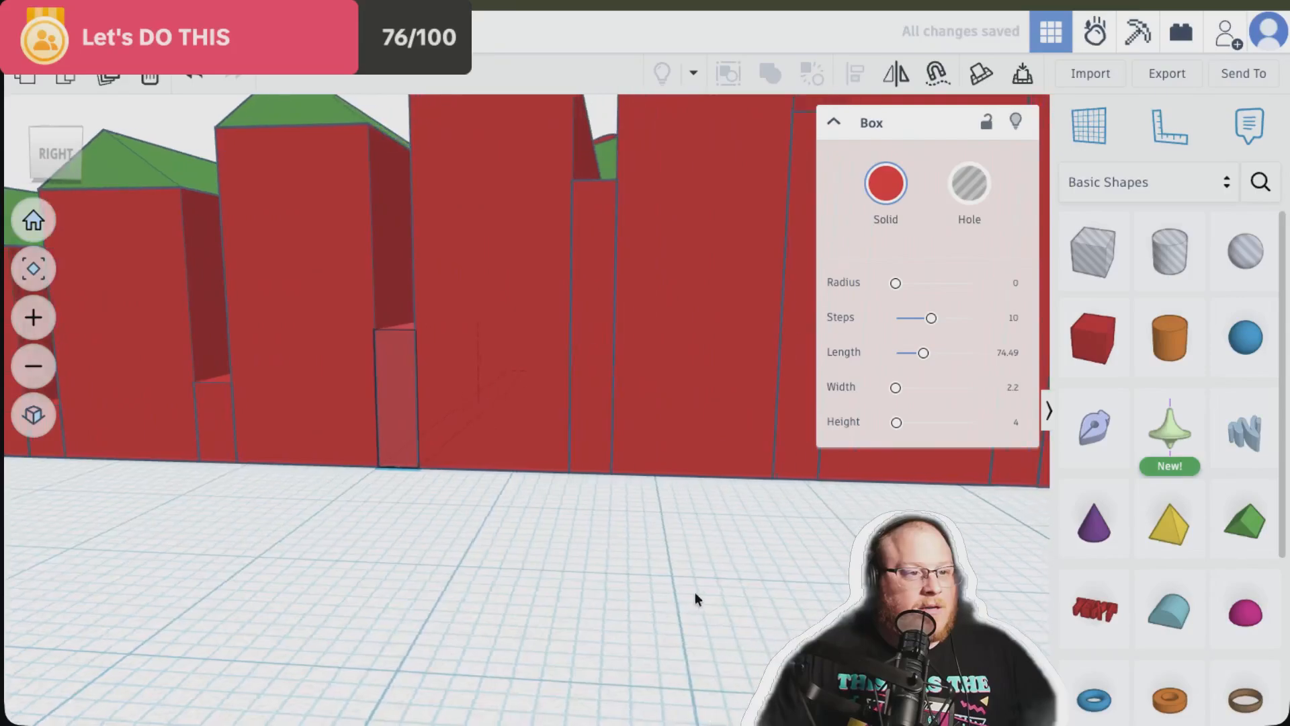
click(591, 267)
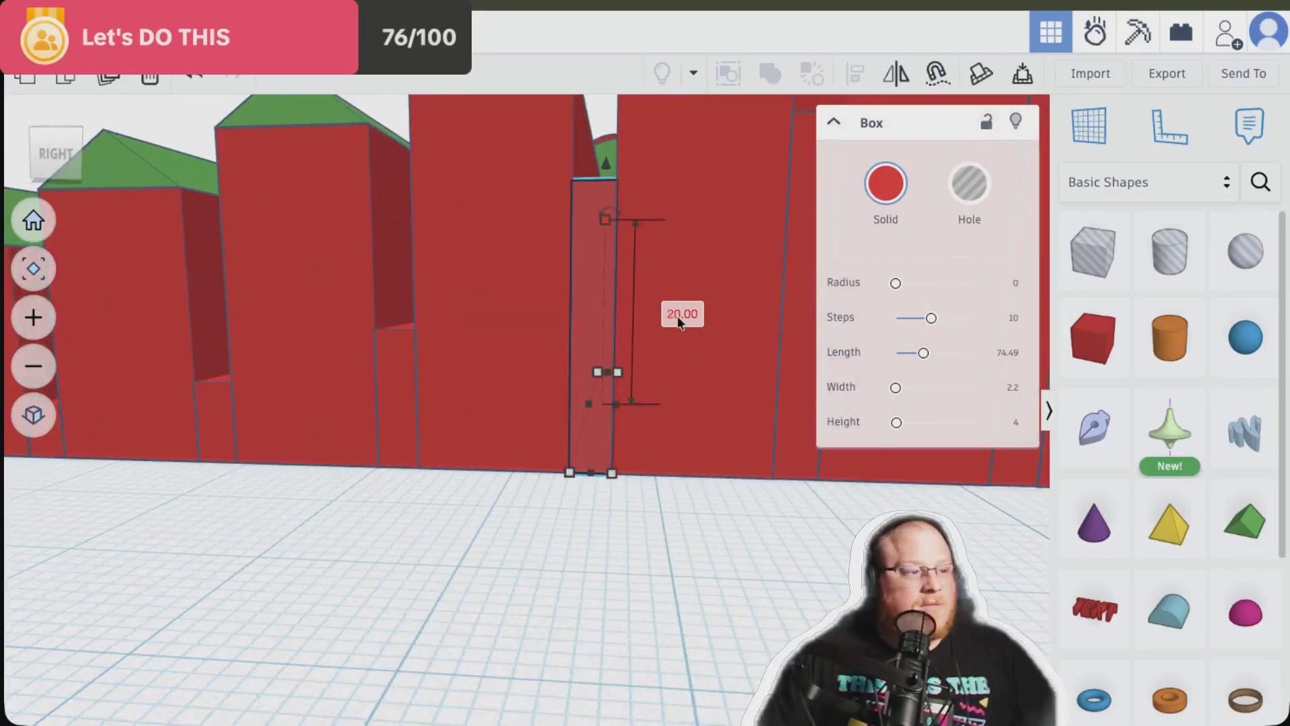
right_drag(679, 322, 373, 363)
scroll(373, 363, down, 3)
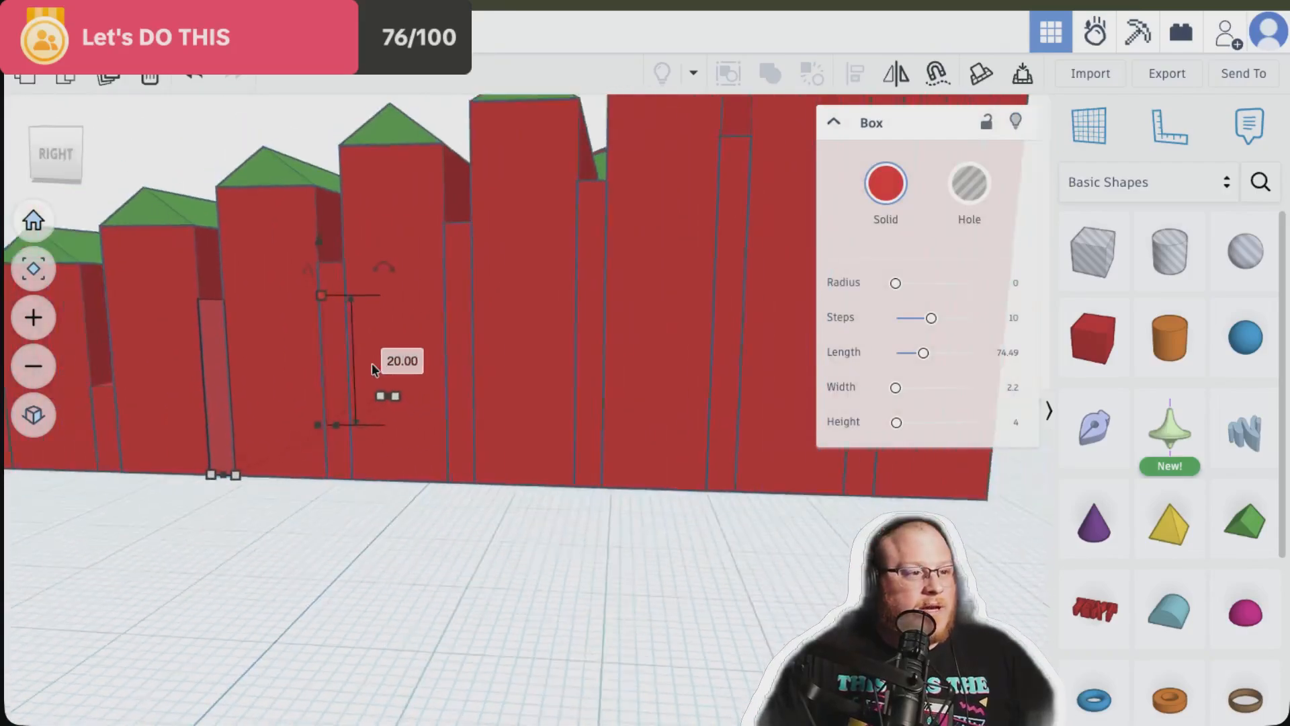
click(336, 364)
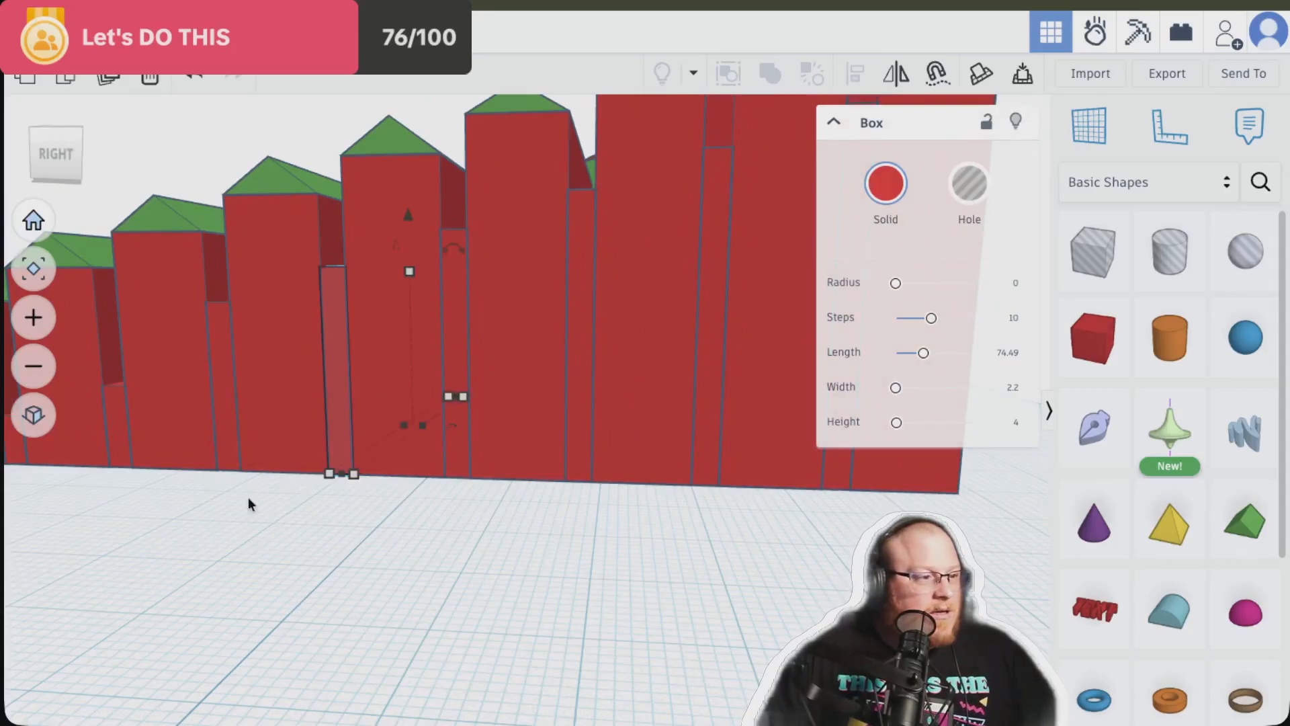
click(225, 440)
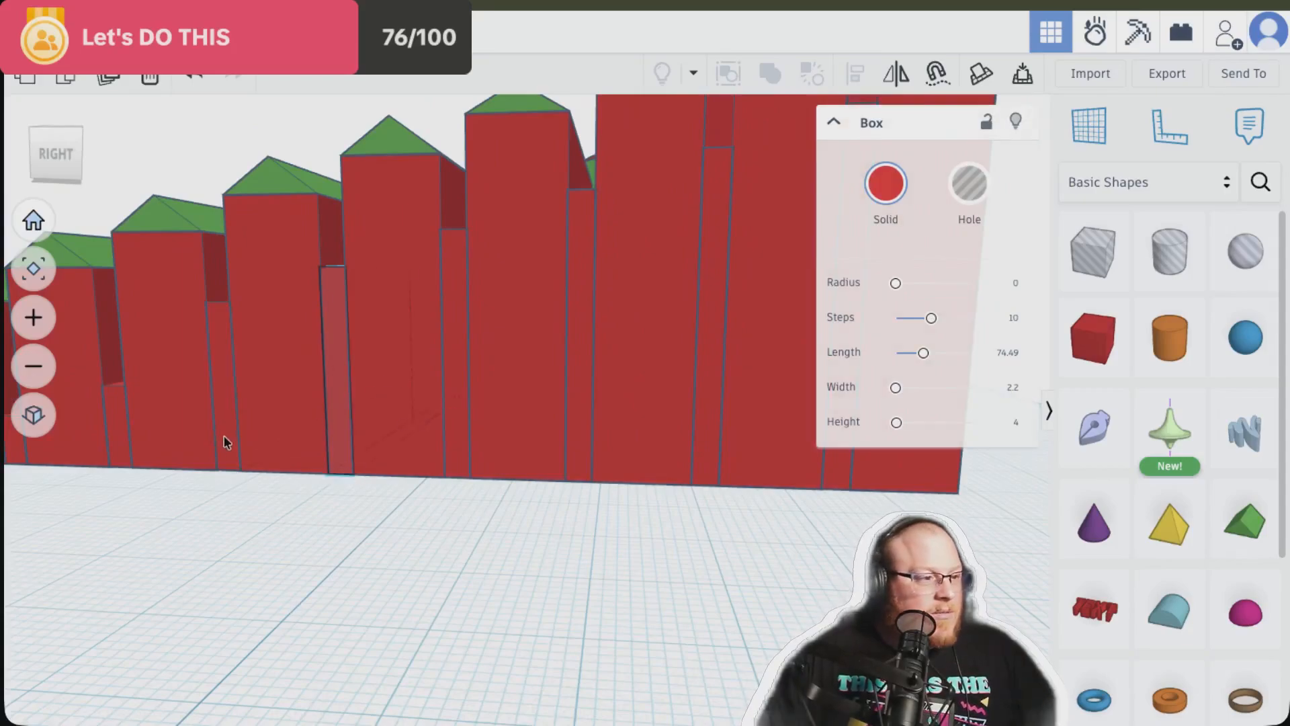
shift+click(332, 409)
shift+click(453, 329)
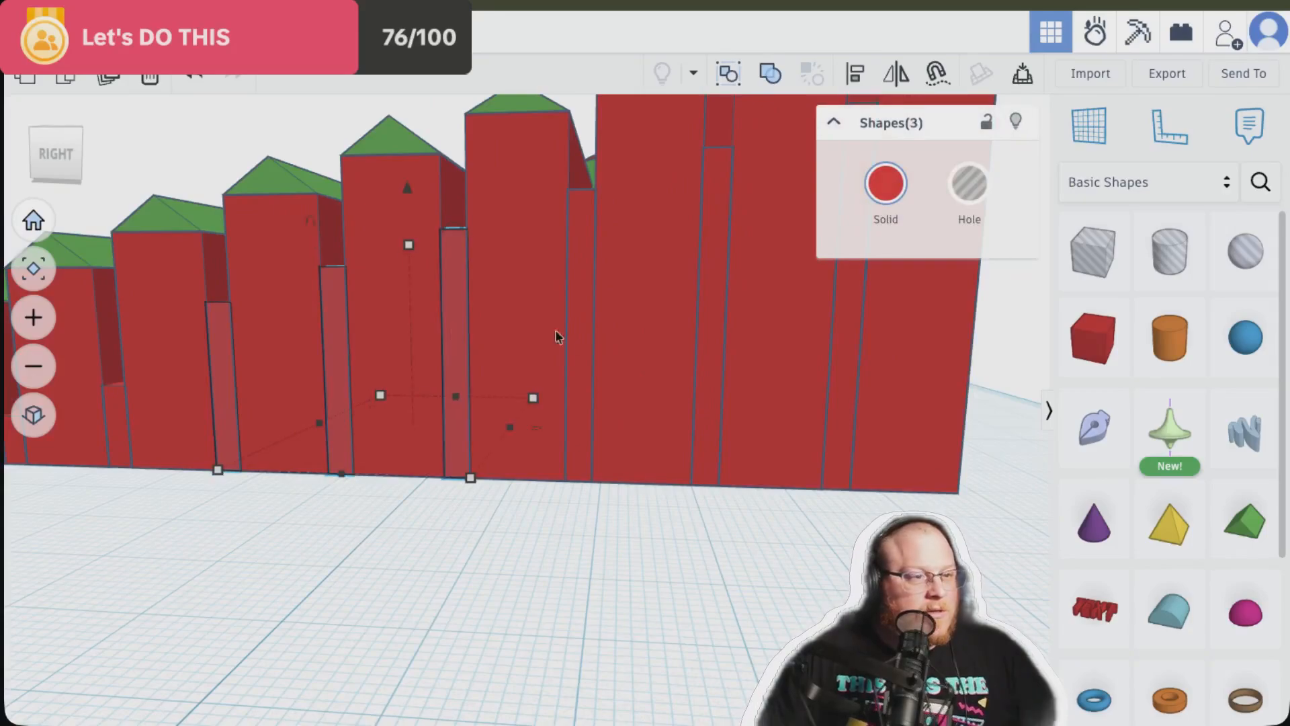
shift+click(582, 336)
shift+click(711, 343)
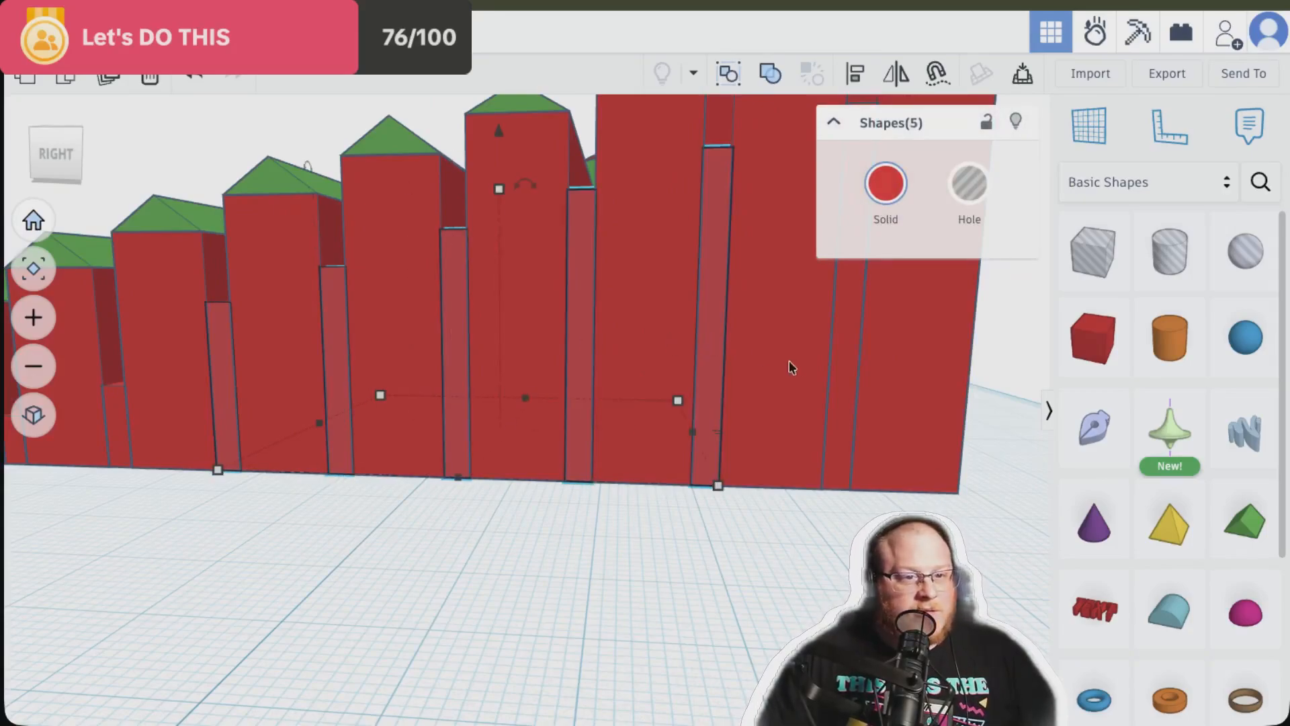
shift+click(845, 380)
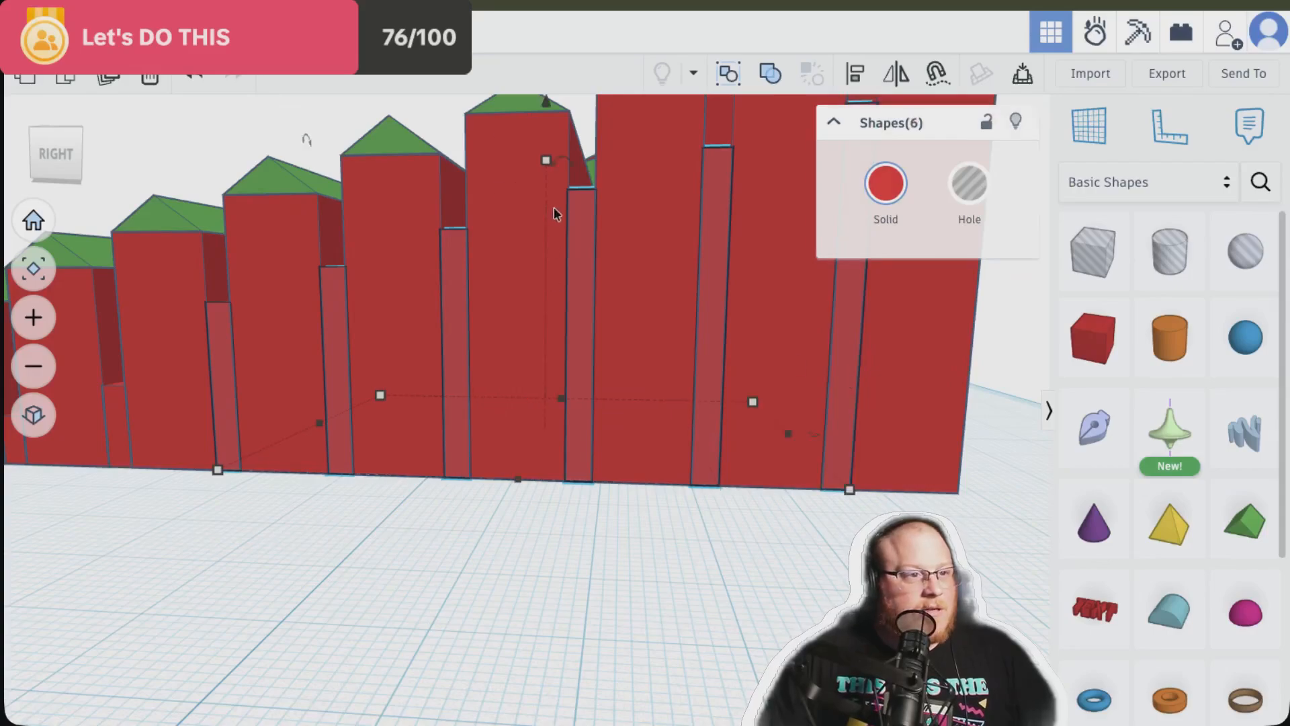
mouse_move(549, 158)
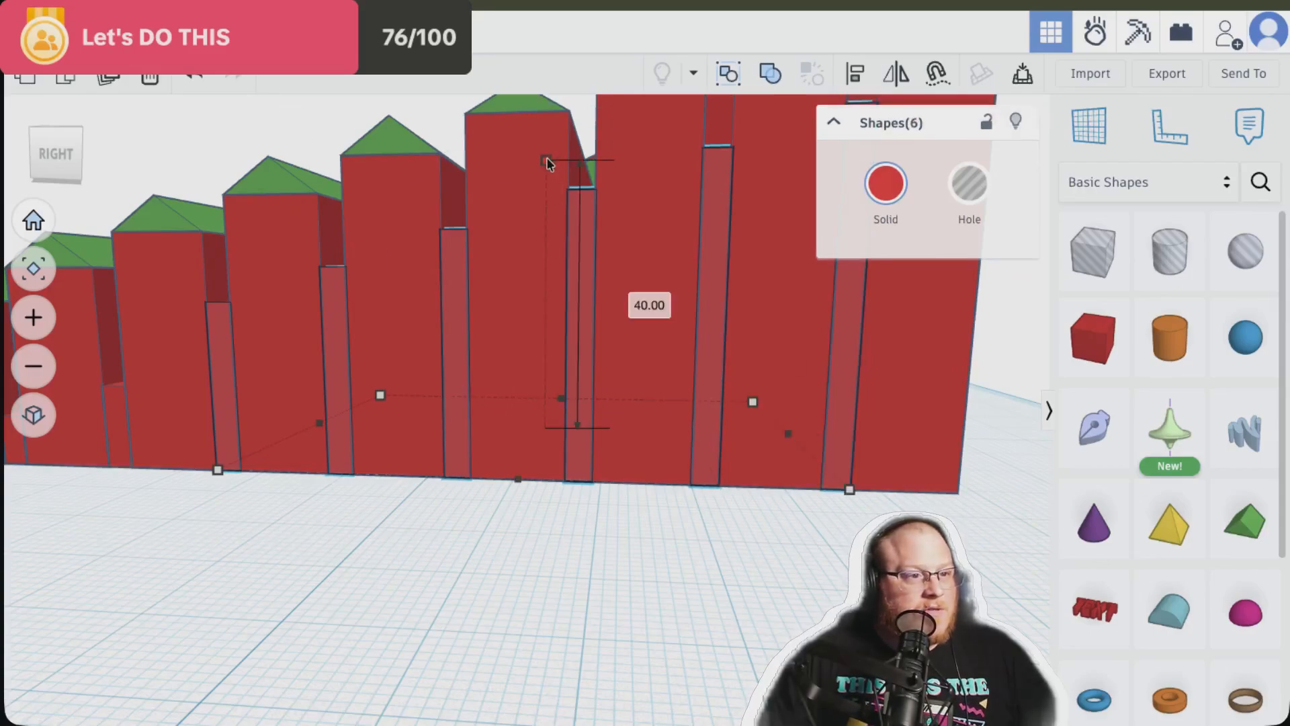
drag(548, 162, 546, 216)
right_drag(250, 537, 317, 530)
click(165, 575)
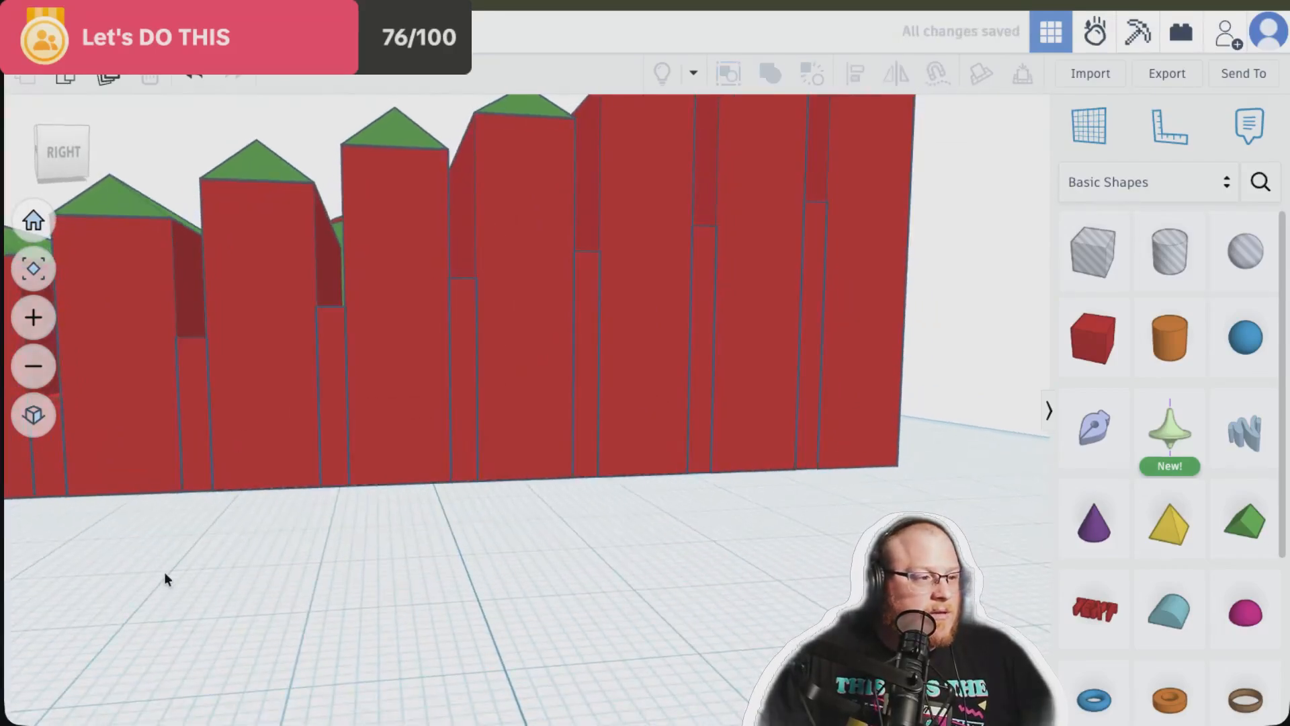
Check the fourth slot spacer's height, and lower the fifth to tenth spacers together by a small amount
right_drag(164, 576, 246, 585)
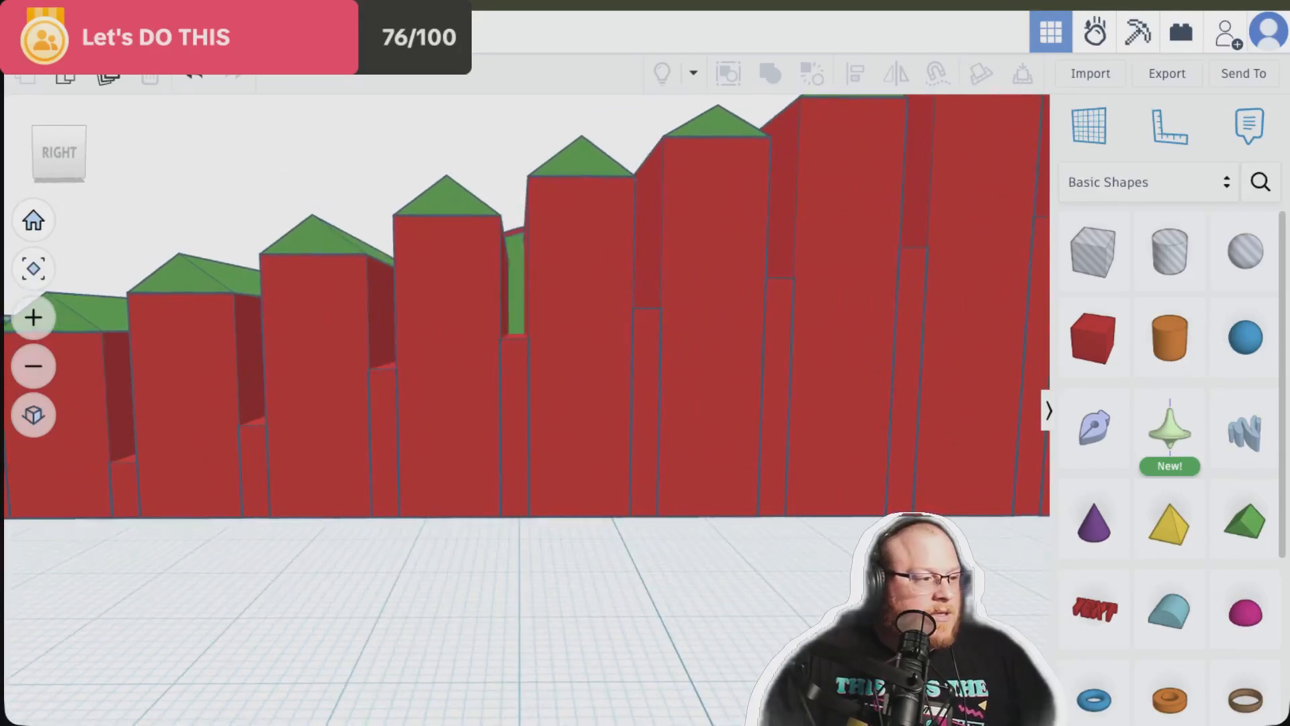
click(255, 463)
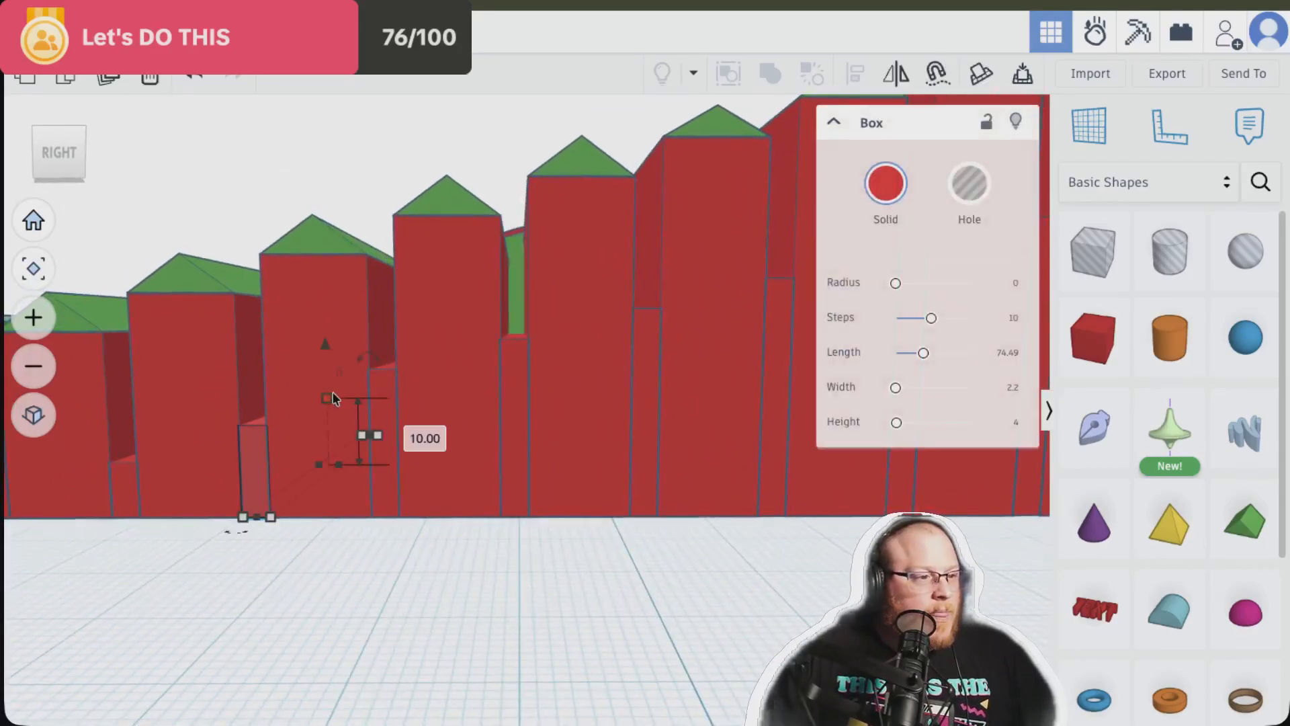
click(386, 386)
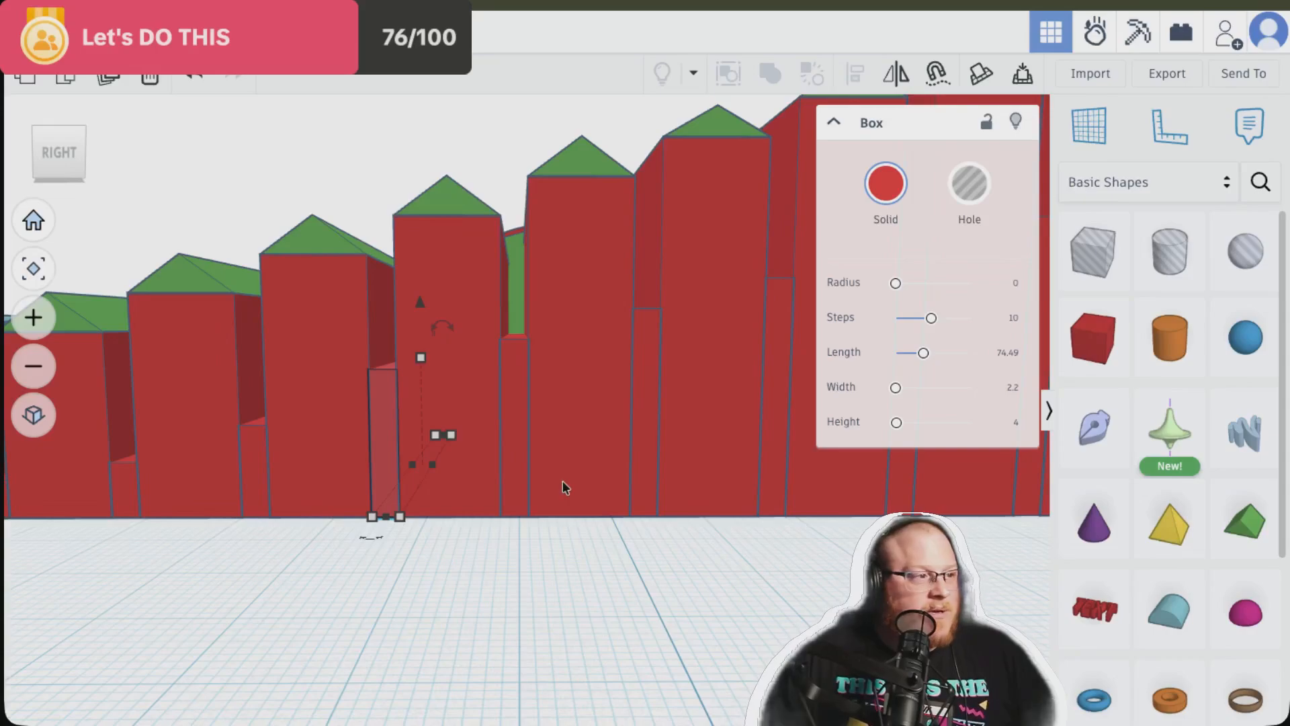
middle_drag(660, 605, 560, 623)
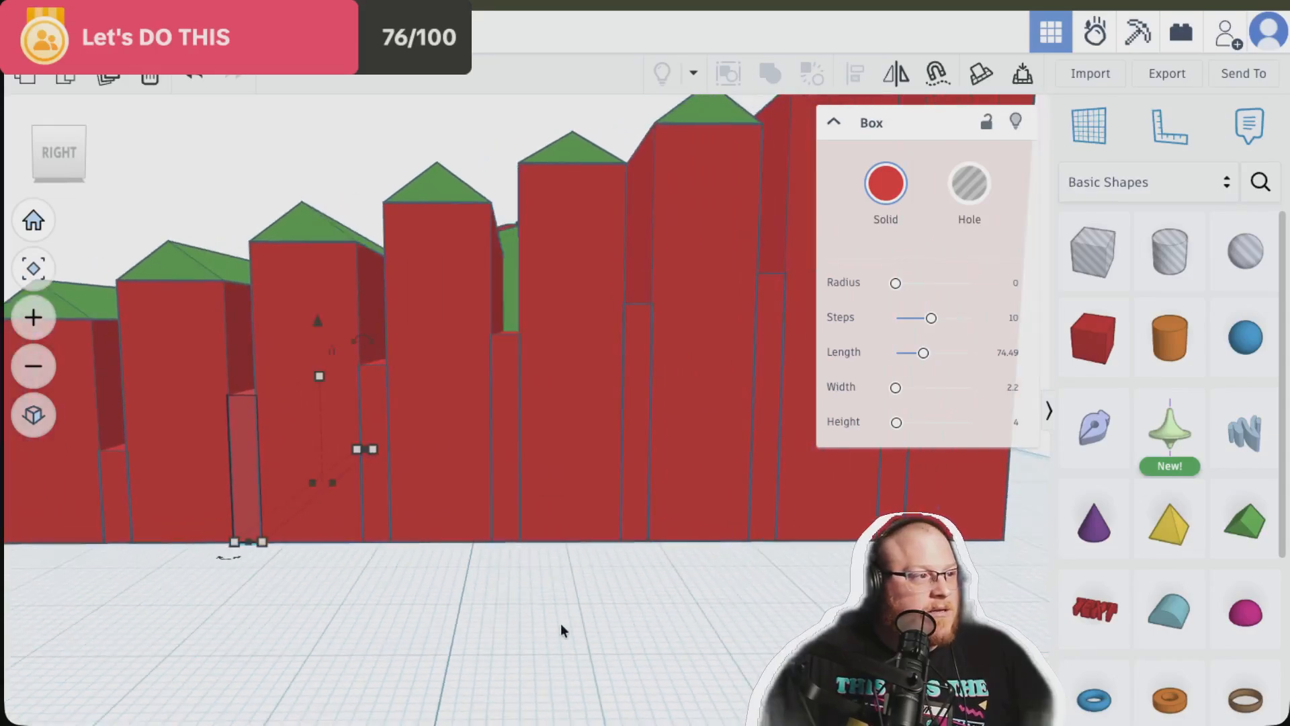
right_drag(561, 623, 578, 624)
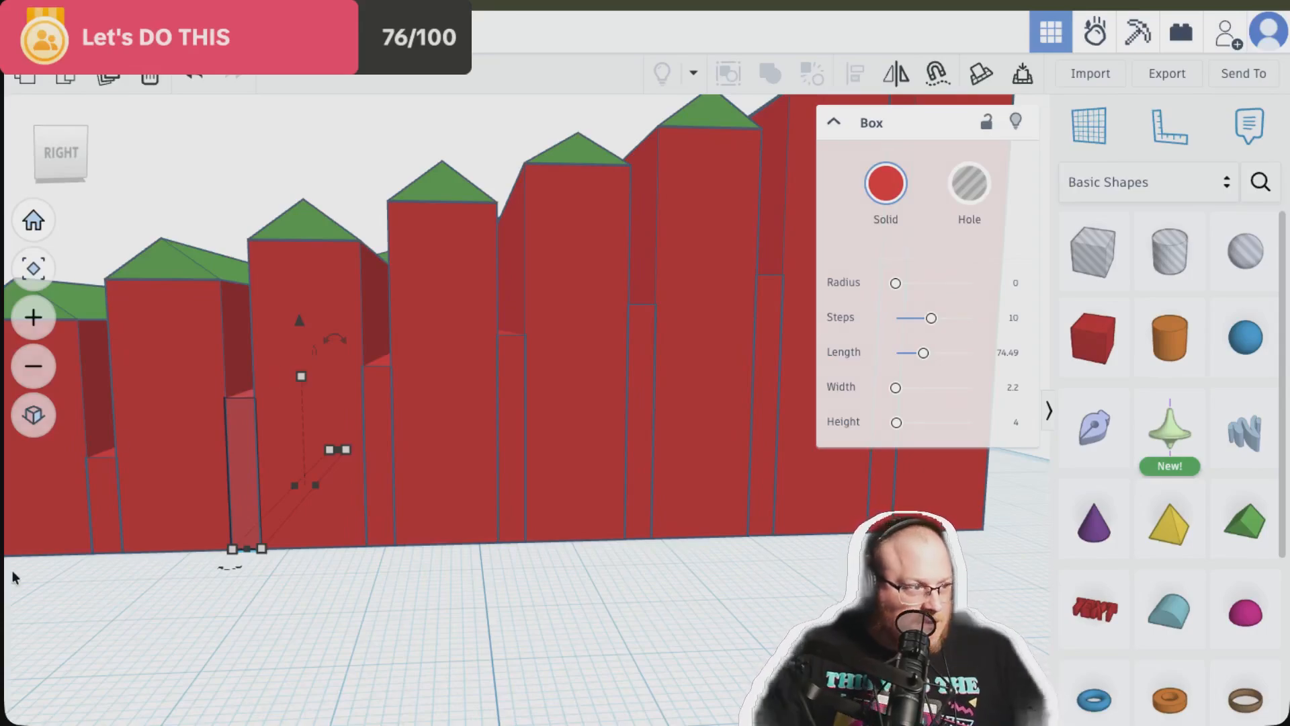
shift+click(368, 434)
shift+click(515, 403)
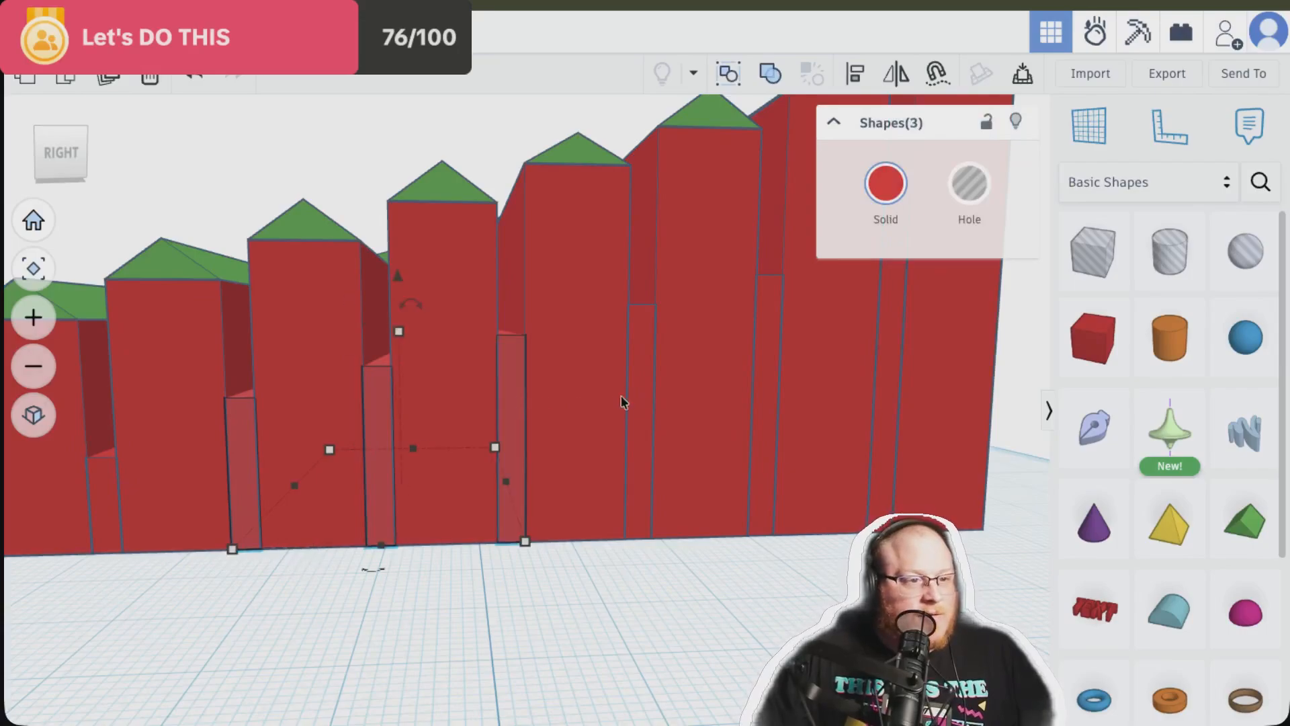
shift+click(642, 396)
shift+click(766, 397)
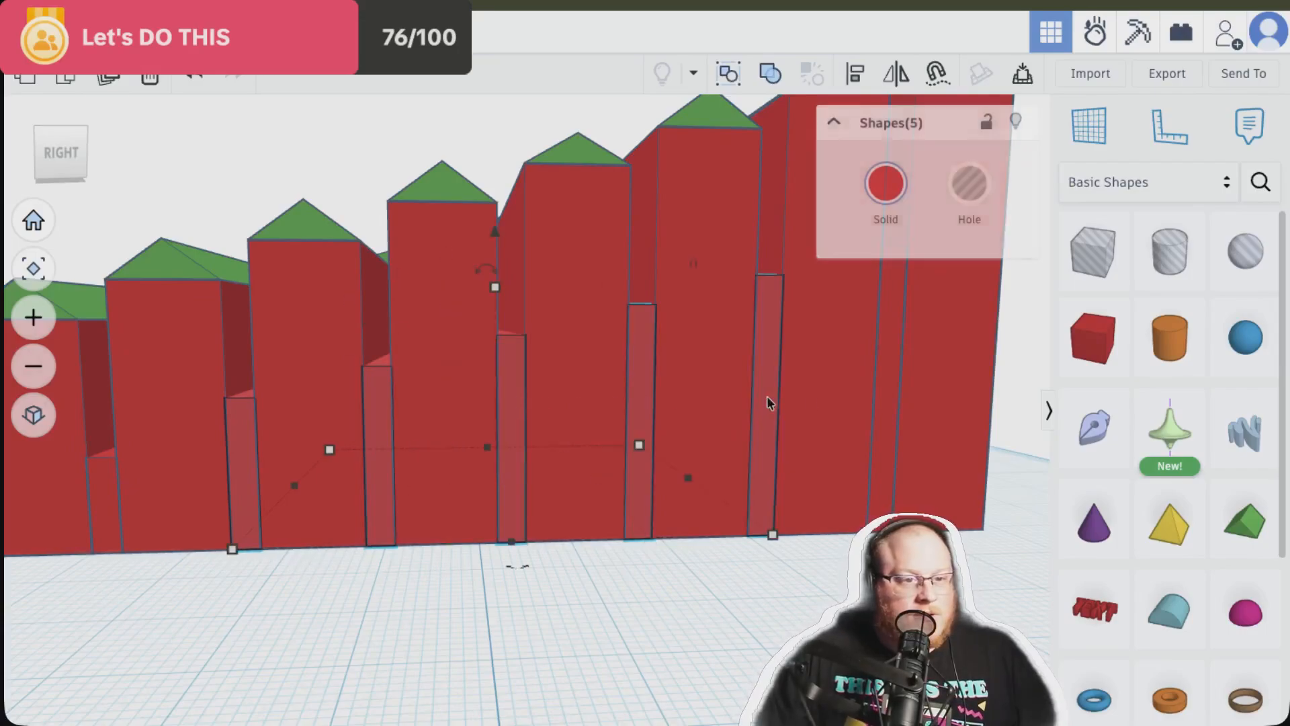
shift+click(883, 413)
click(542, 264)
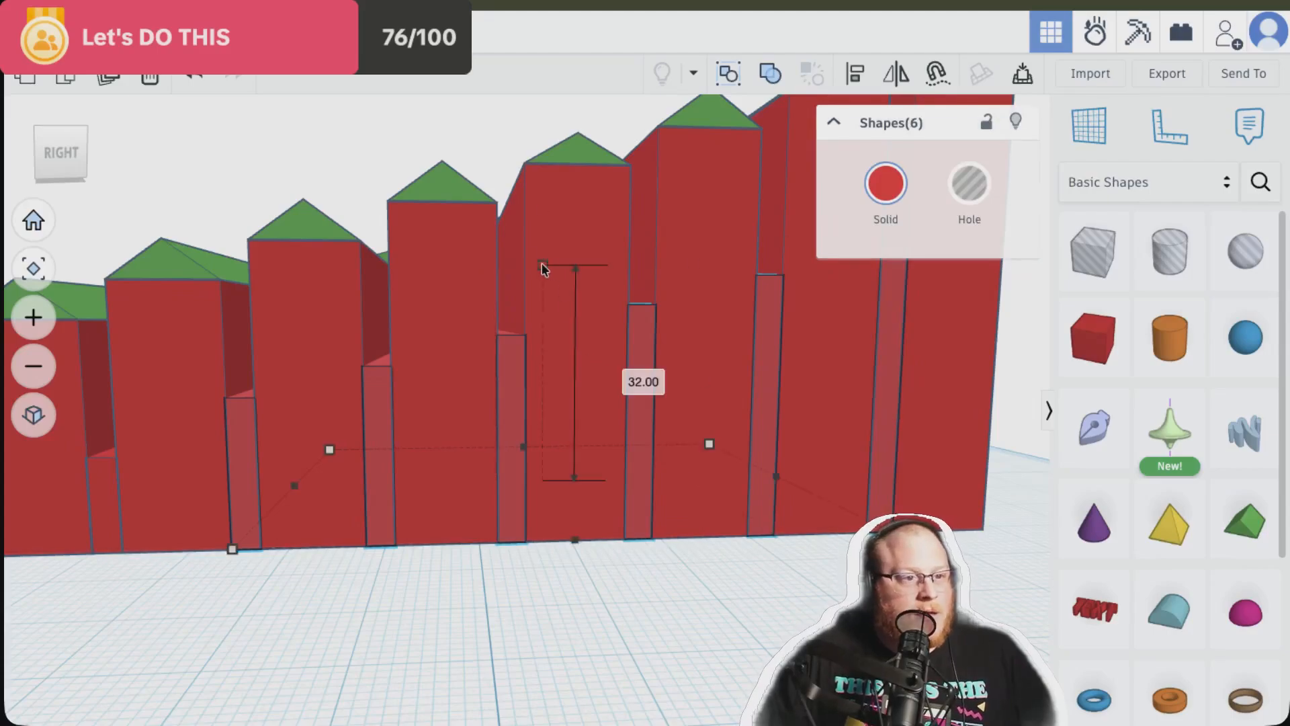
drag(541, 266, 544, 279)
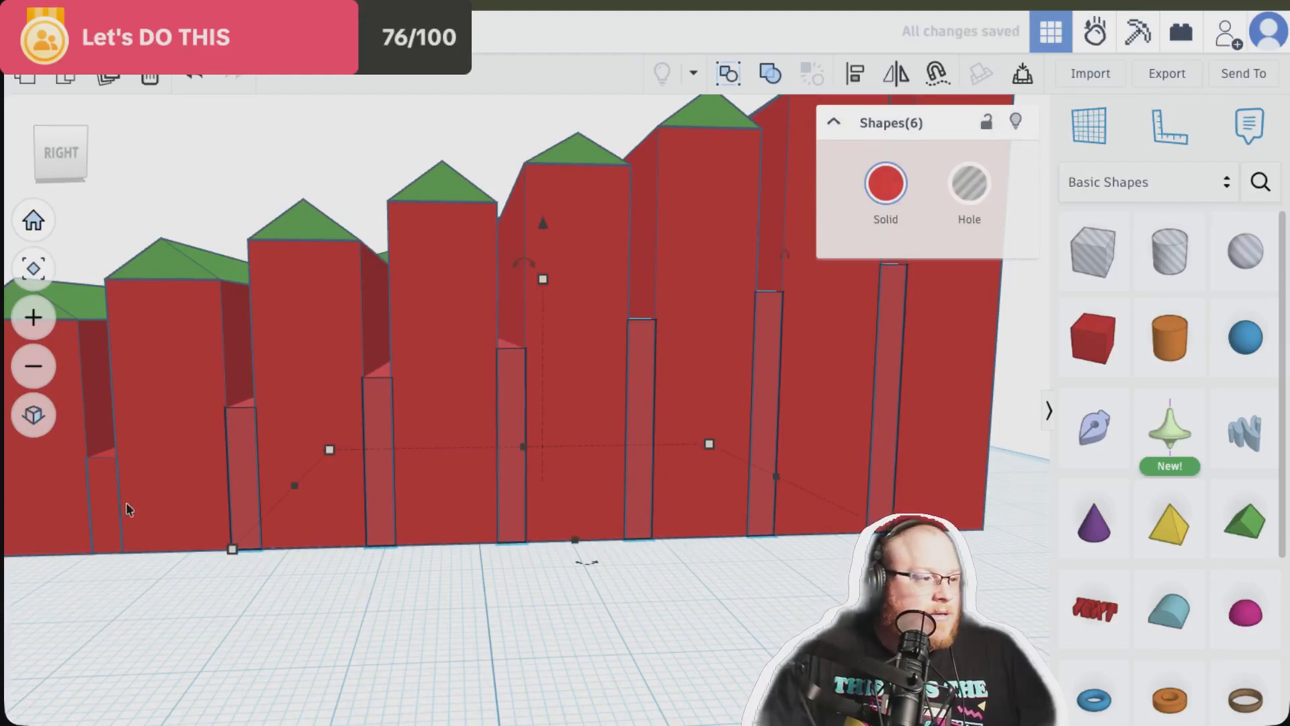
Compare the fifth slot spacer with the fourth one and set the fifth spacer's height to 14 mm
click(106, 509)
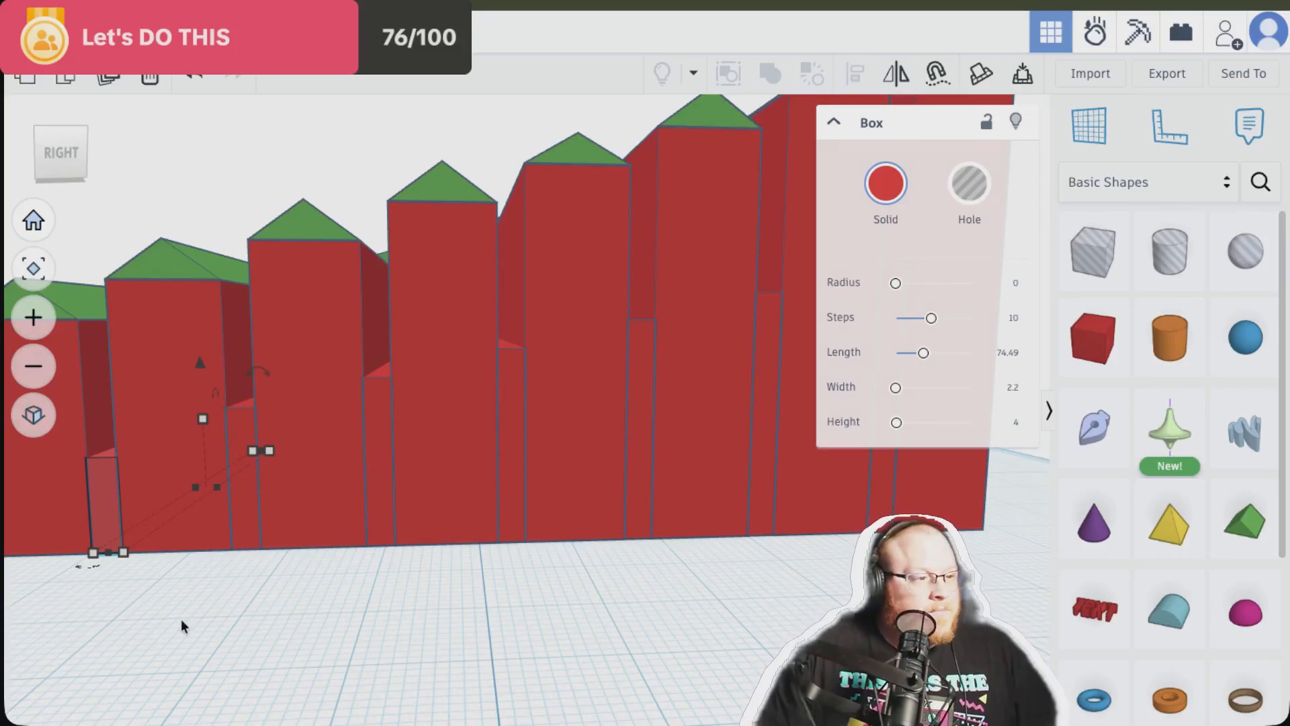
mouse_move(180, 619)
right_down()
mouse_move(227, 616)
mouse_move(205, 622)
right_up()
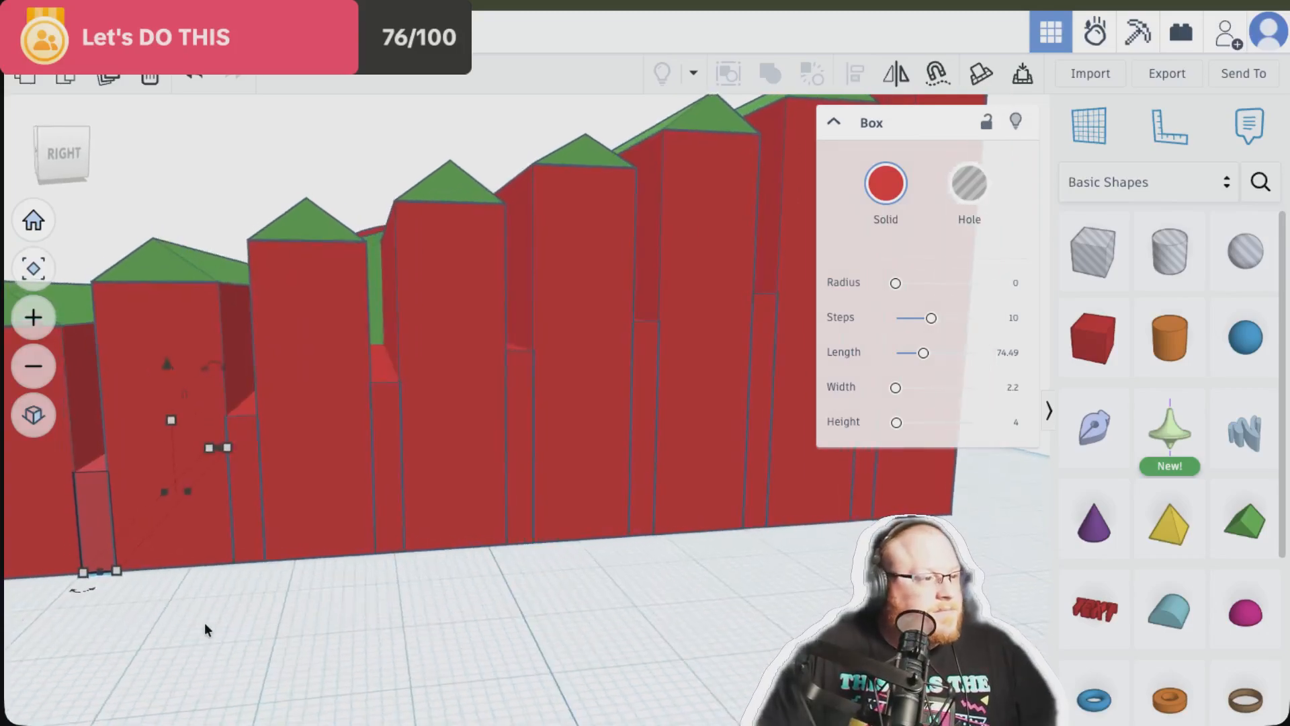
mouse_move(174, 420)
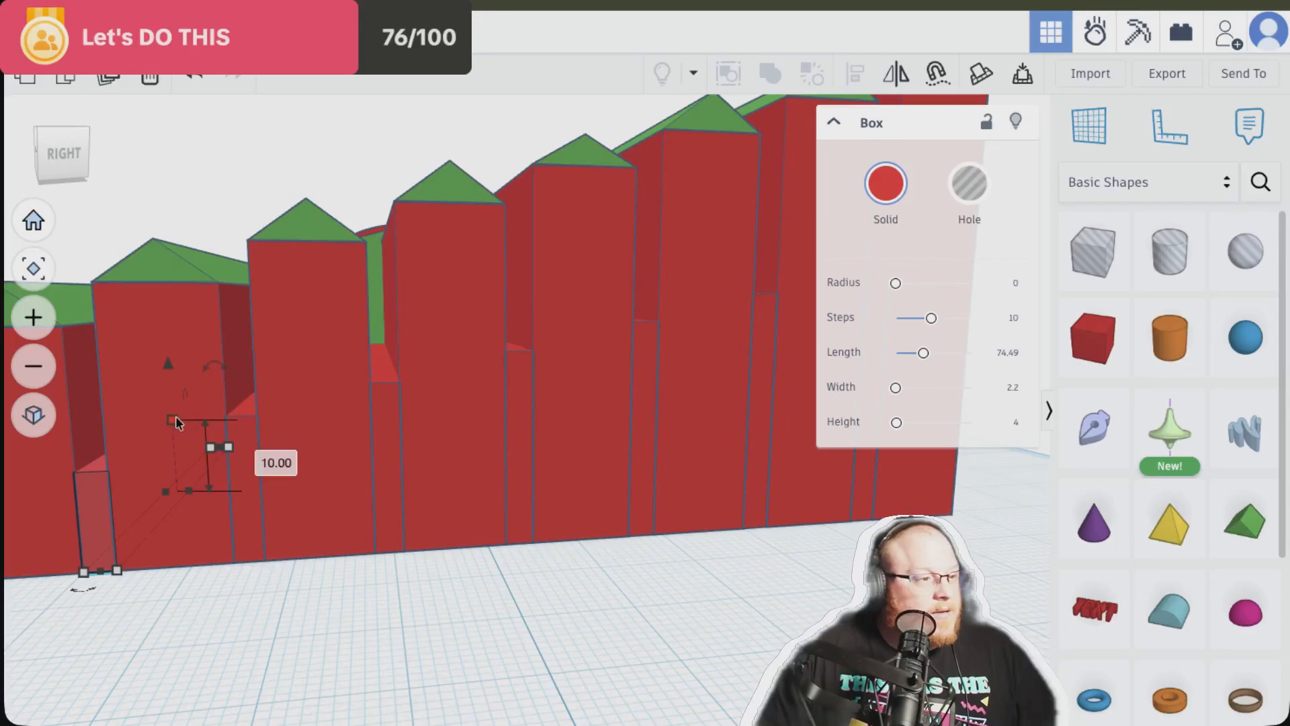
drag(175, 420, 386, 413)
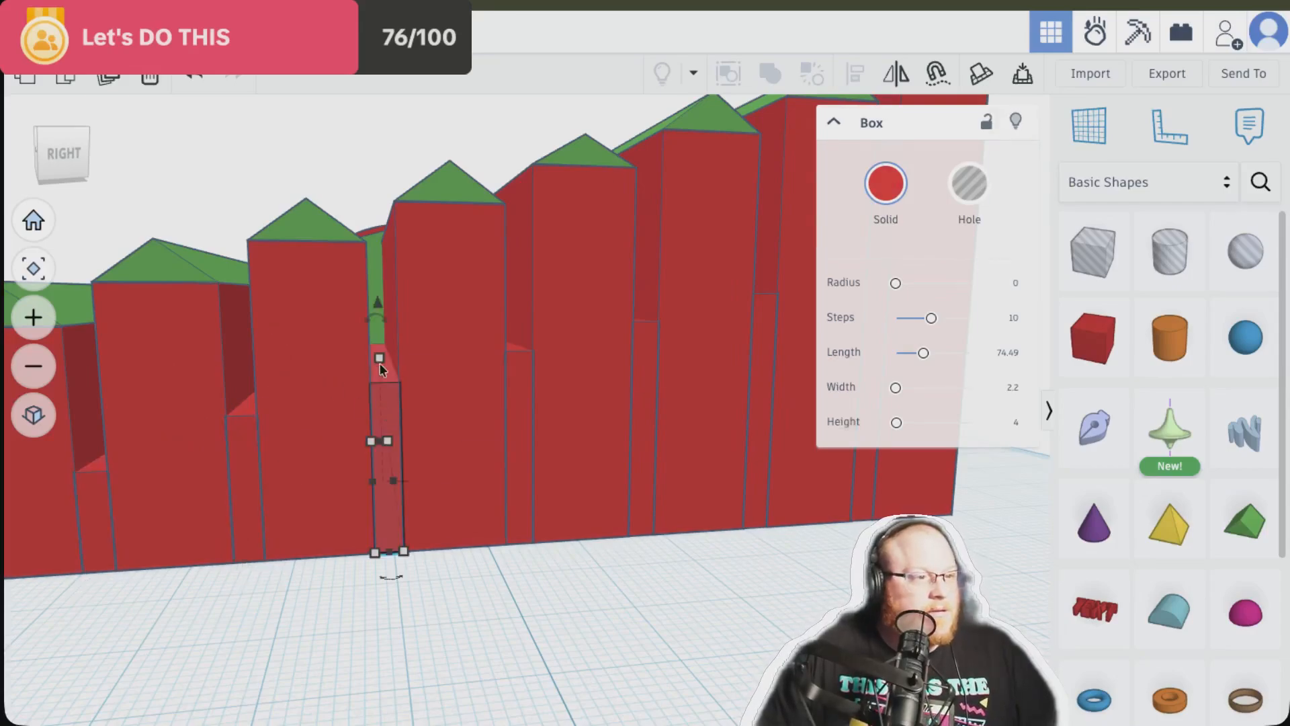
mouse_move(383, 359)
drag(393, 464, 255, 462)
right_drag(139, 657, 143, 655)
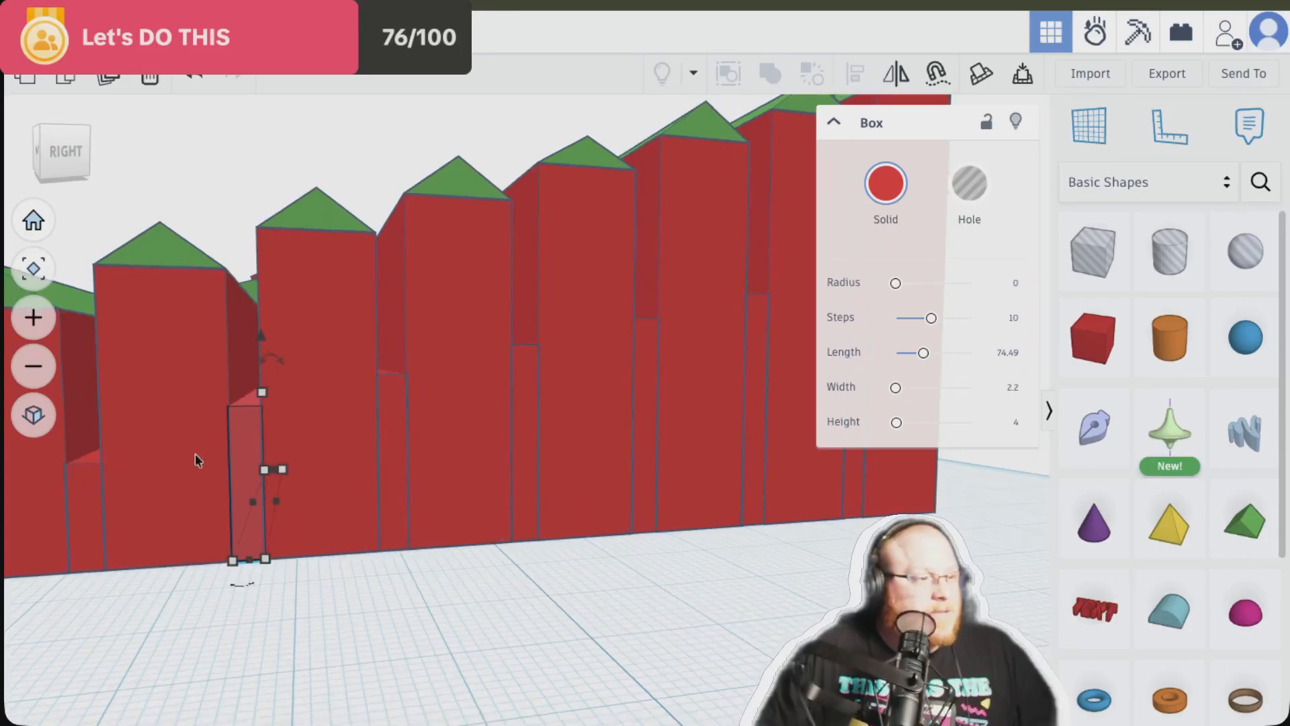
mouse_move(262, 391)
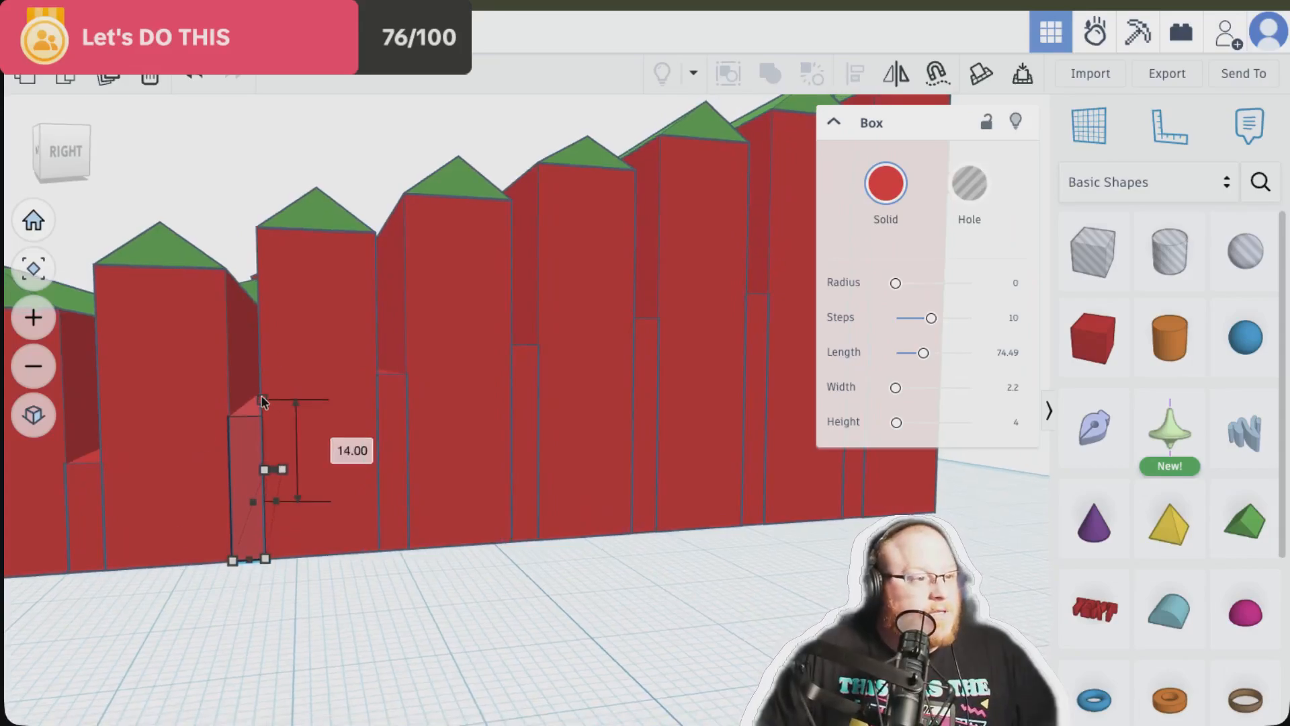
Set the sixth slot spacer's height to 18 mm and raise the seventh spacer slightly above it
key(ctrl+z)
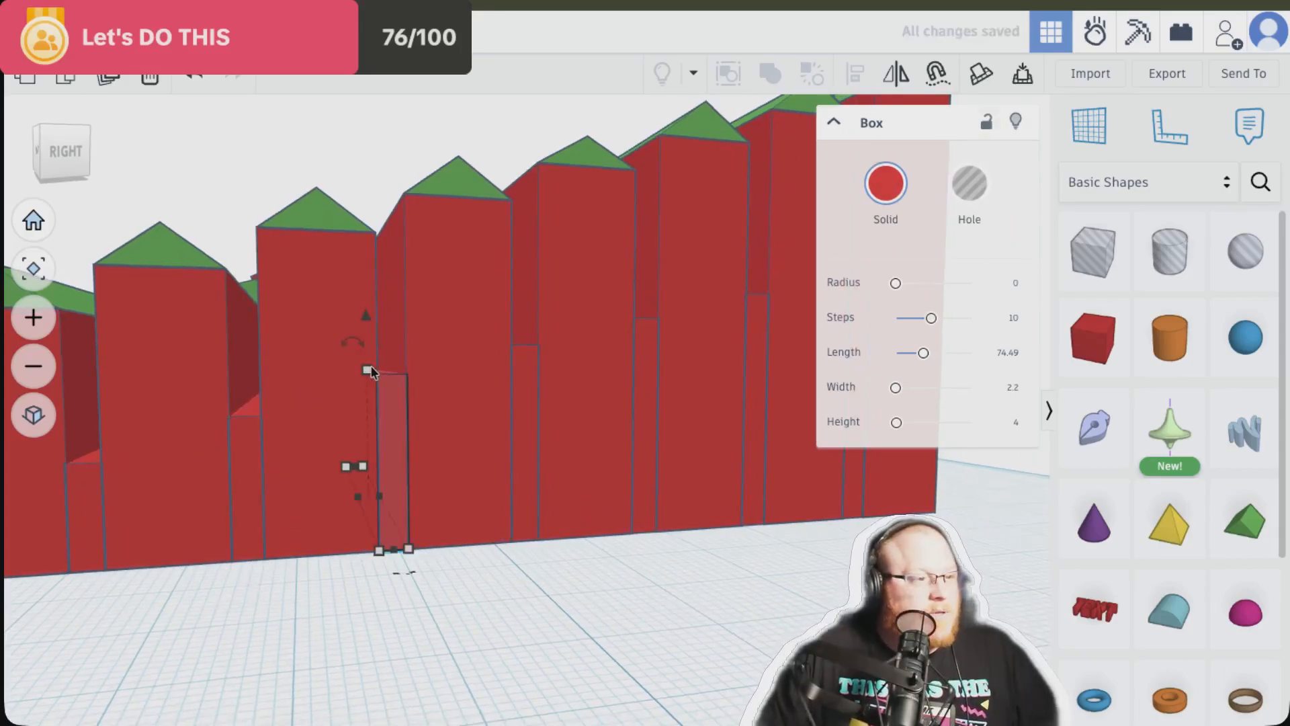
drag(370, 369, 371, 368)
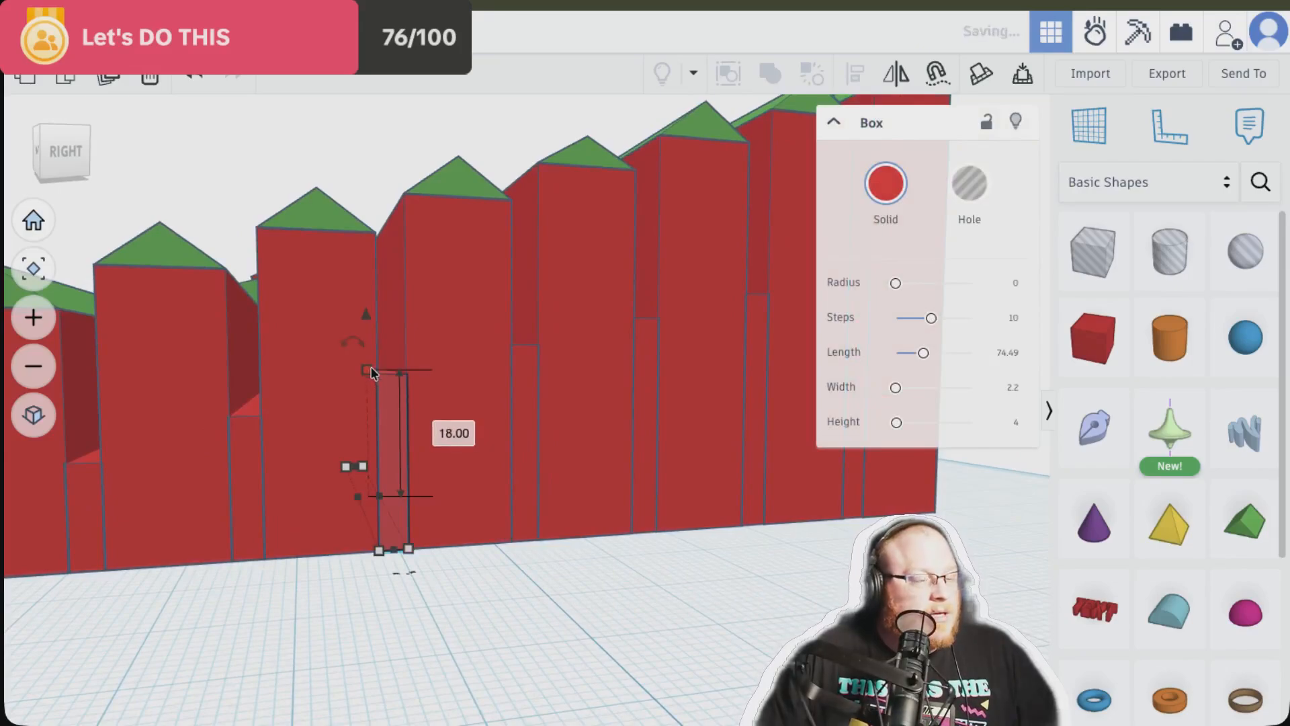
click(530, 395)
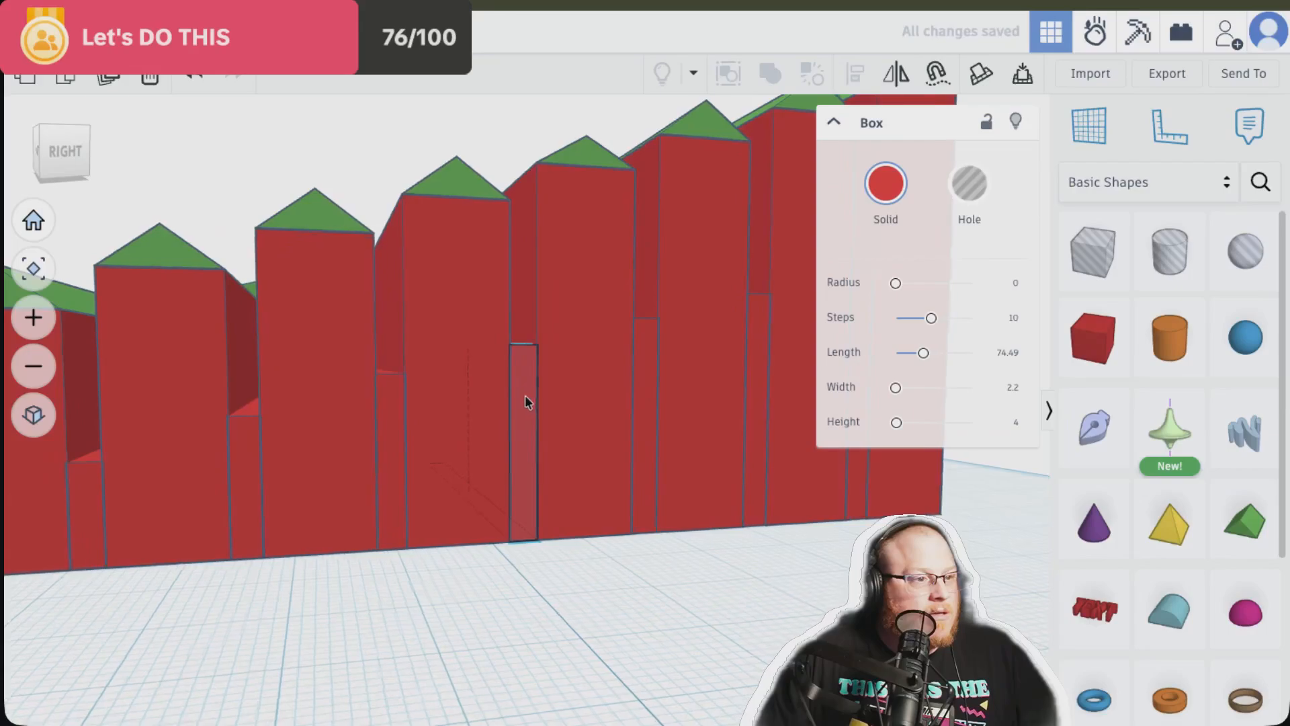
right_drag(526, 396, 487, 398)
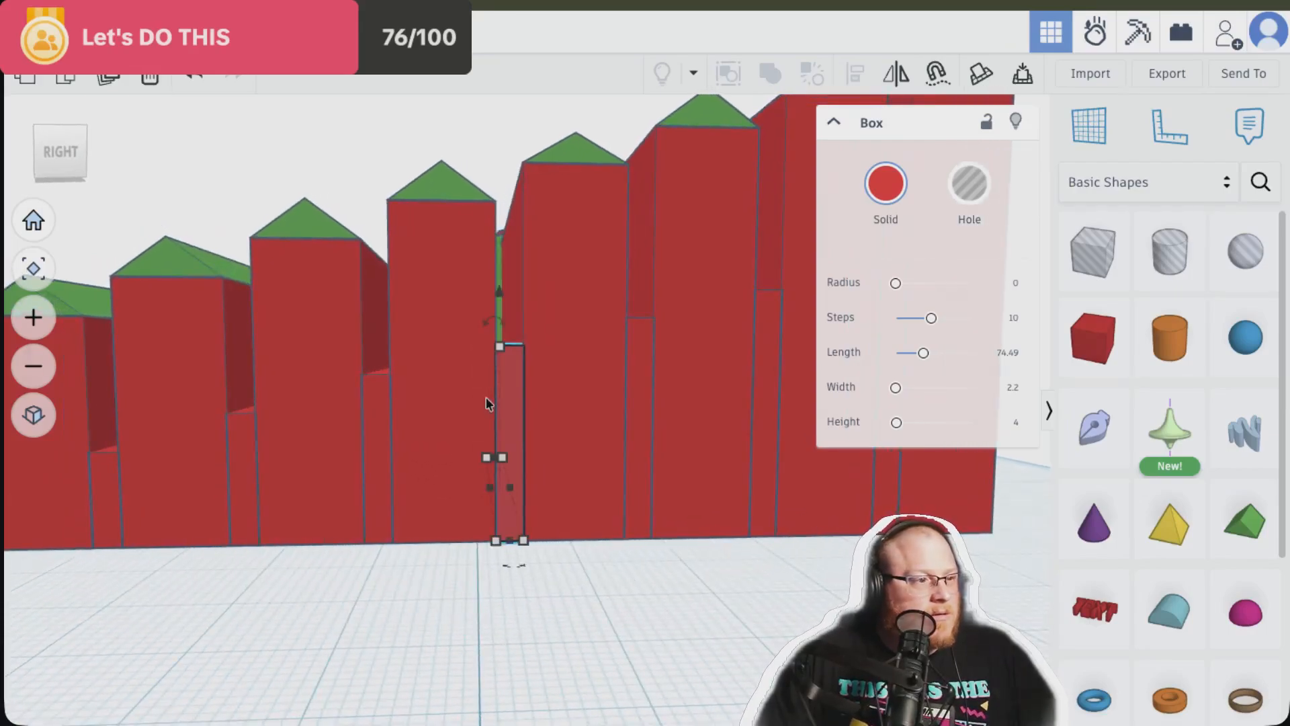
click(500, 347)
drag(499, 346, 499, 341)
Raise the eighth slot spacer and set the ninth spacer's height to 30 mm
click(644, 367)
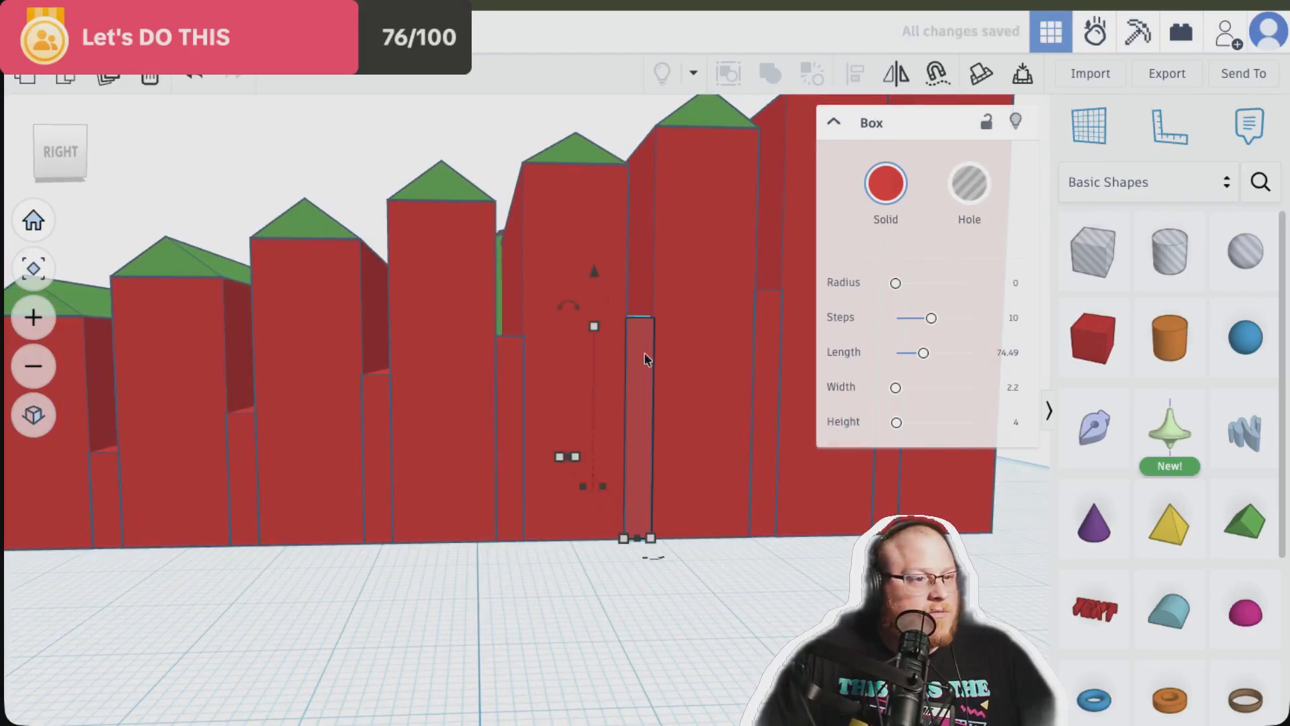
drag(594, 329, 593, 309)
middle_drag(718, 594, 509, 664)
click(492, 461)
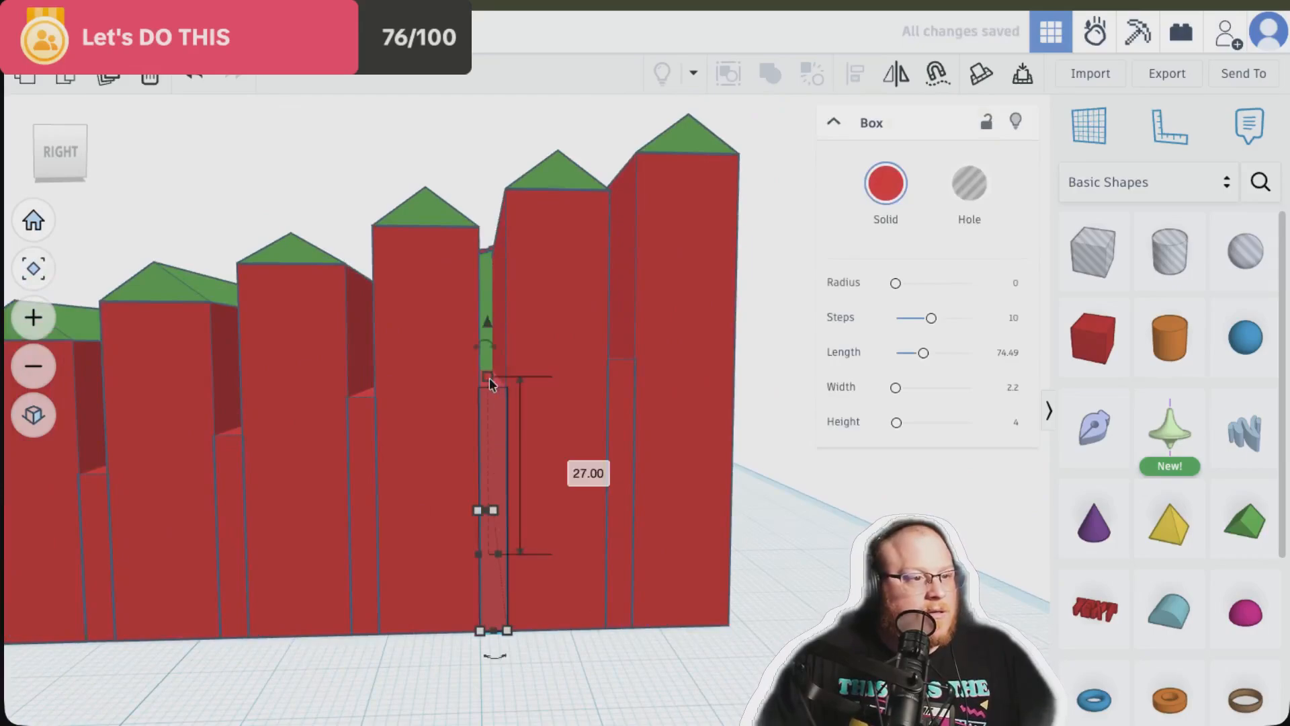
drag(490, 378, 489, 367)
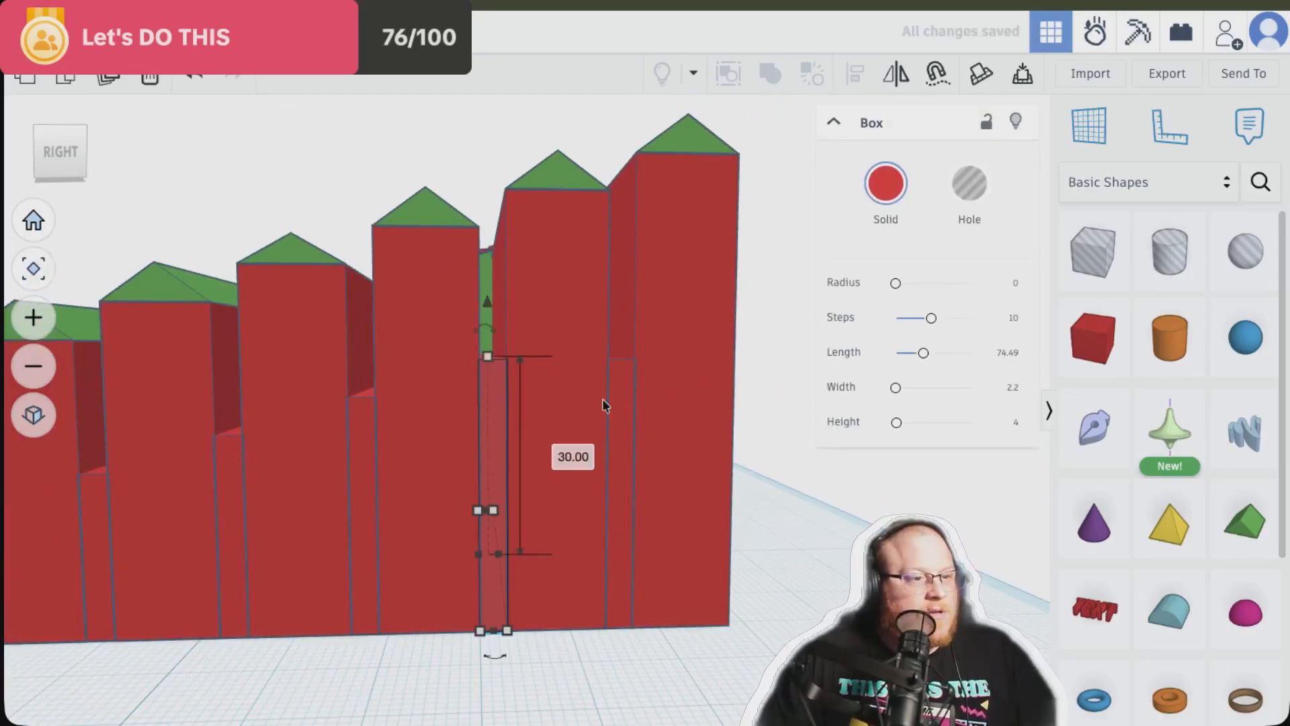
Set the tenth slot spacer's height to 34 mm
click(629, 420)
click(624, 397)
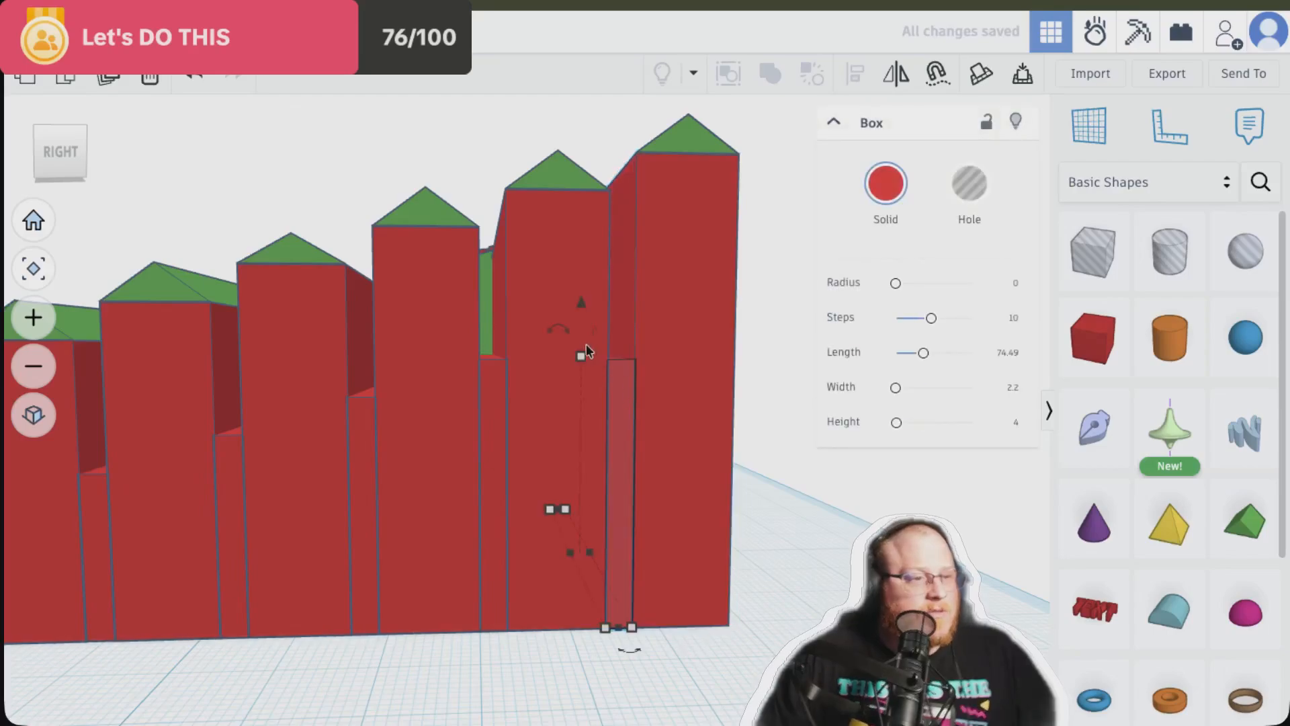
drag(586, 351, 584, 329)
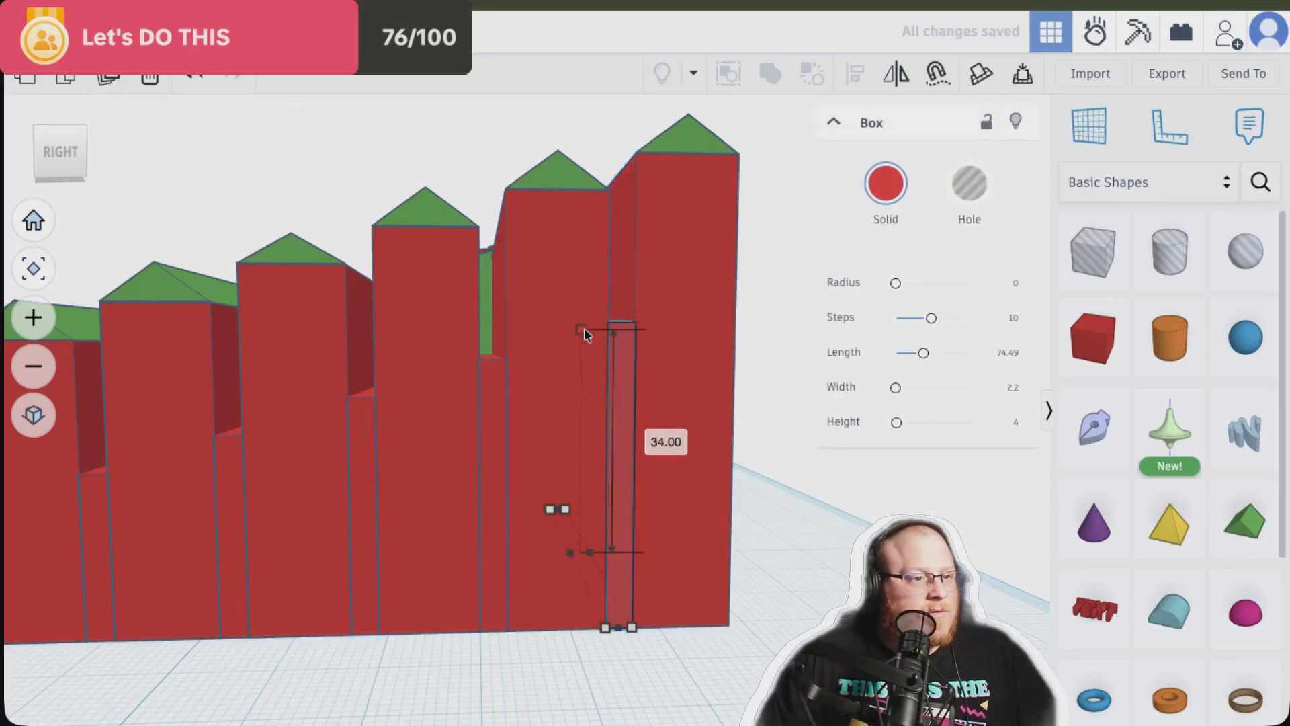
Clear the selection and examine the graduated slot spacers from the side and back of the cardholder
scroll(583, 328, down, 5)
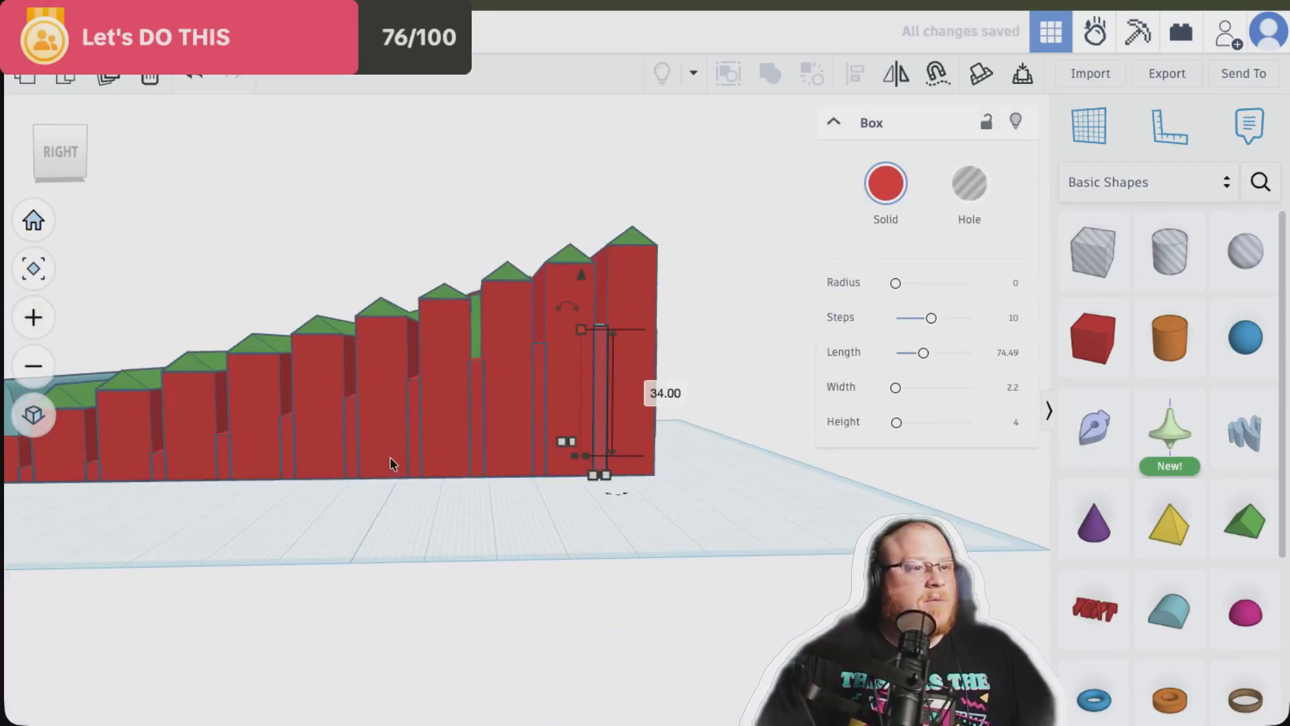
right_drag(389, 457, 375, 546)
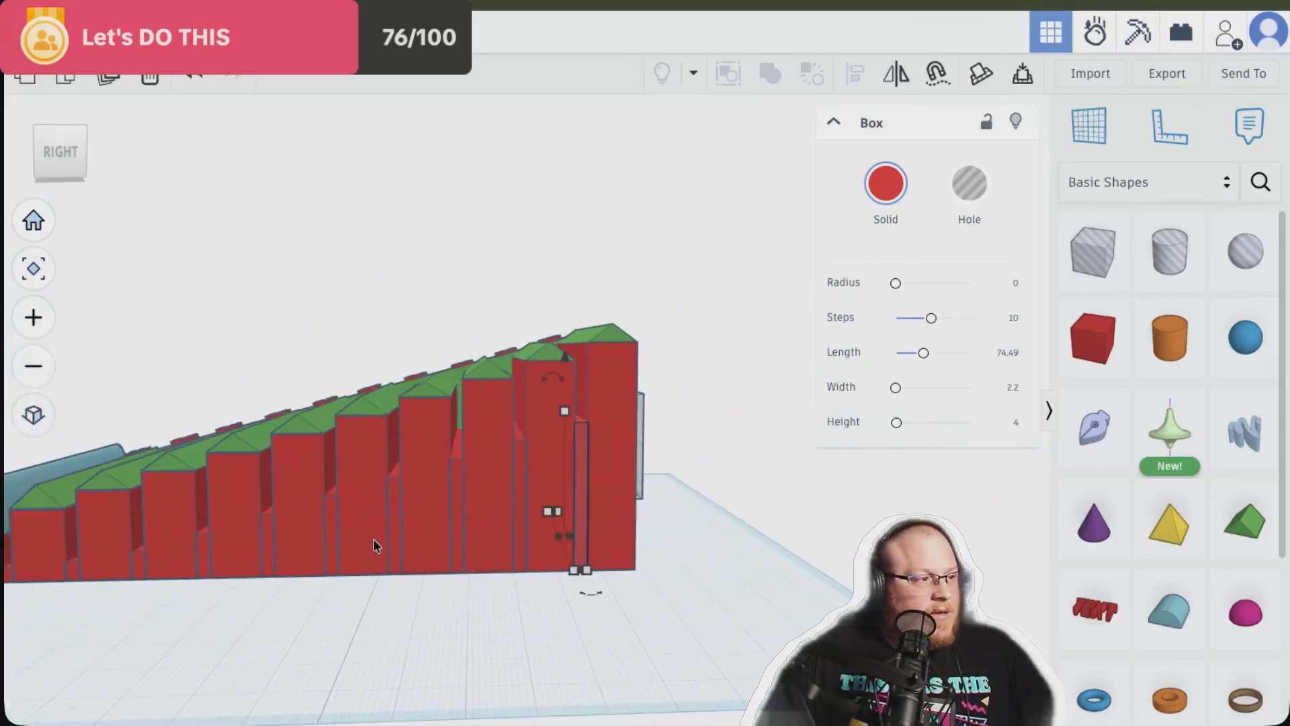
click(293, 676)
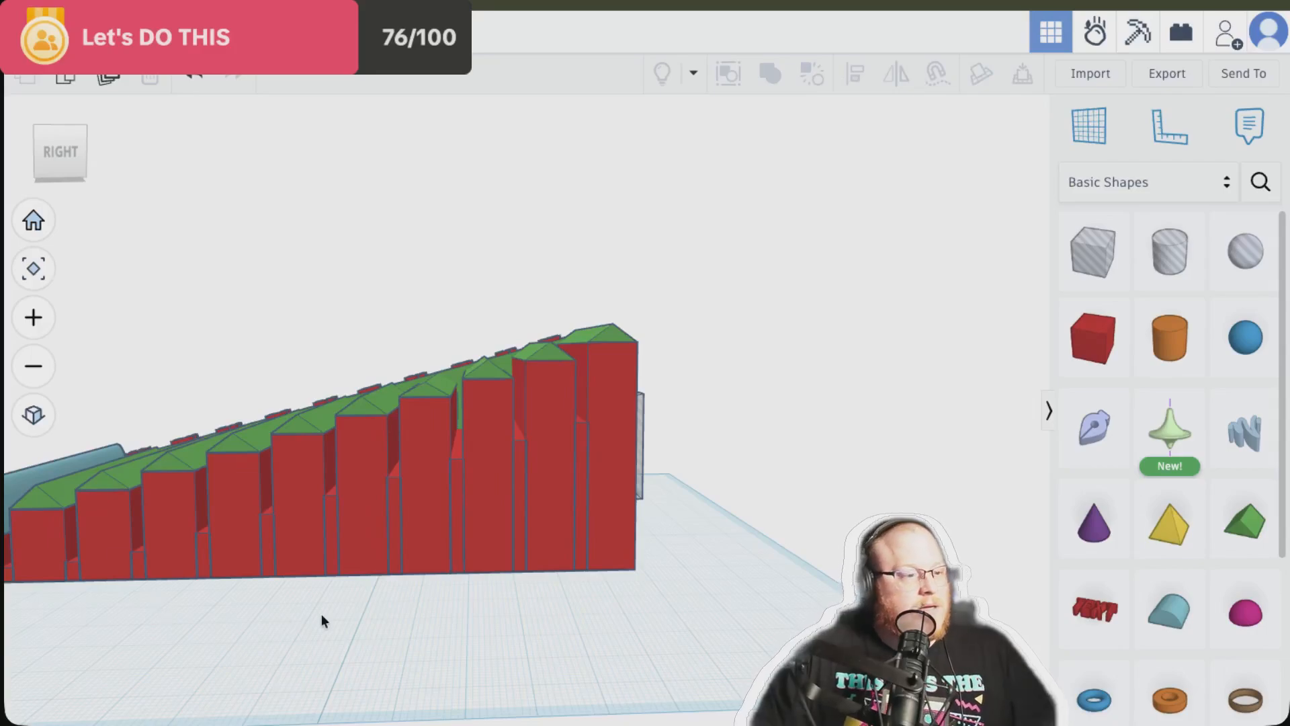
right_drag(322, 614, 364, 614)
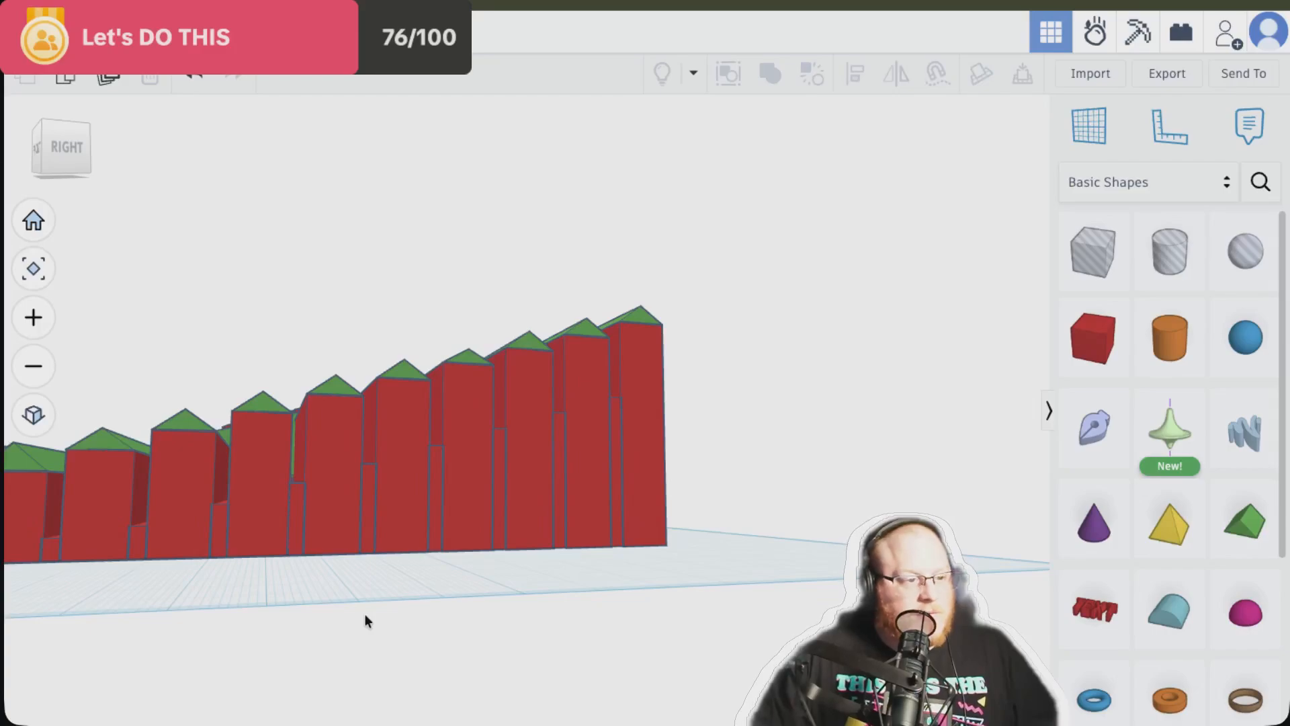
right_drag(372, 614, 485, 643)
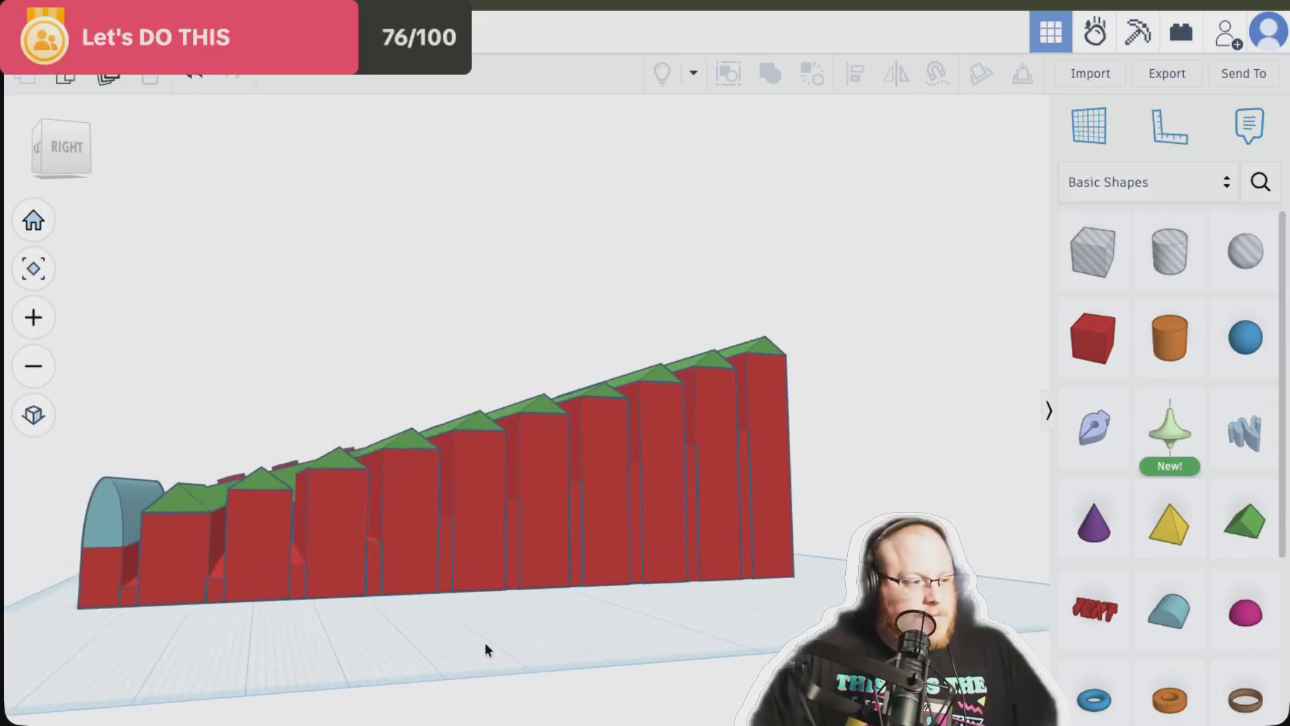
right_drag(764, 627, 554, 679)
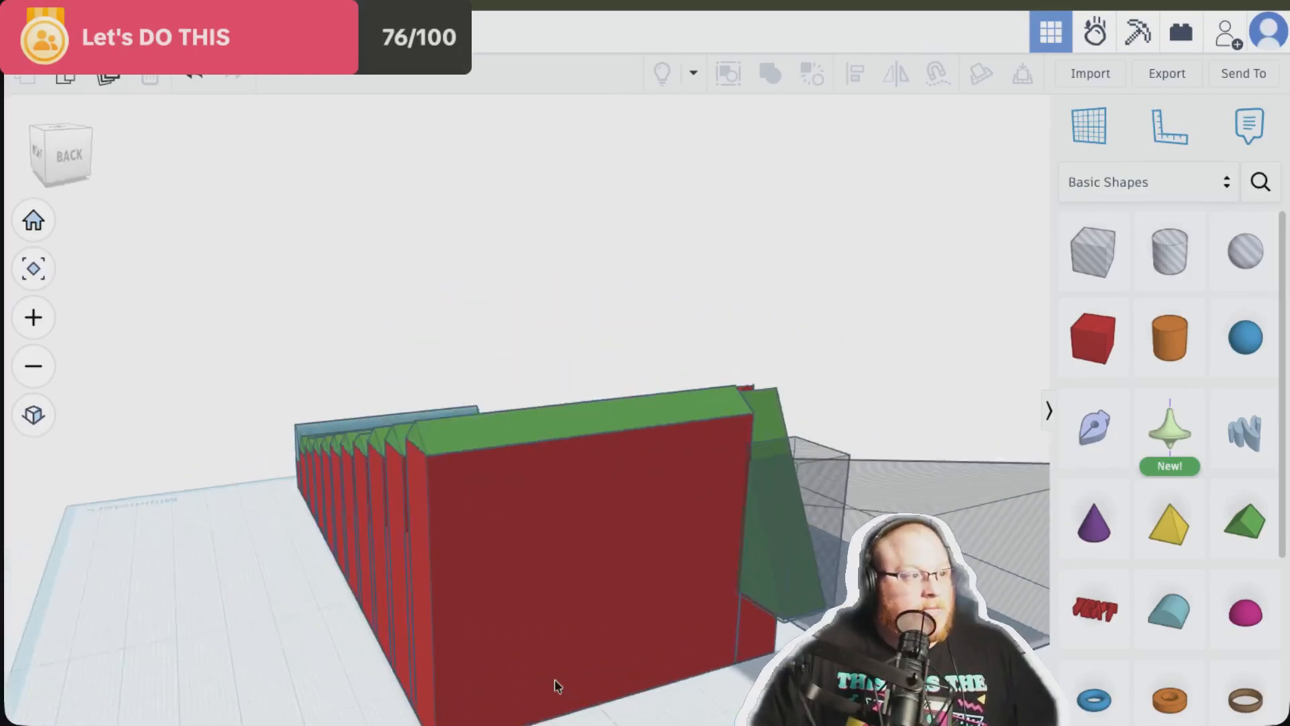
scroll(555, 678, down, 3)
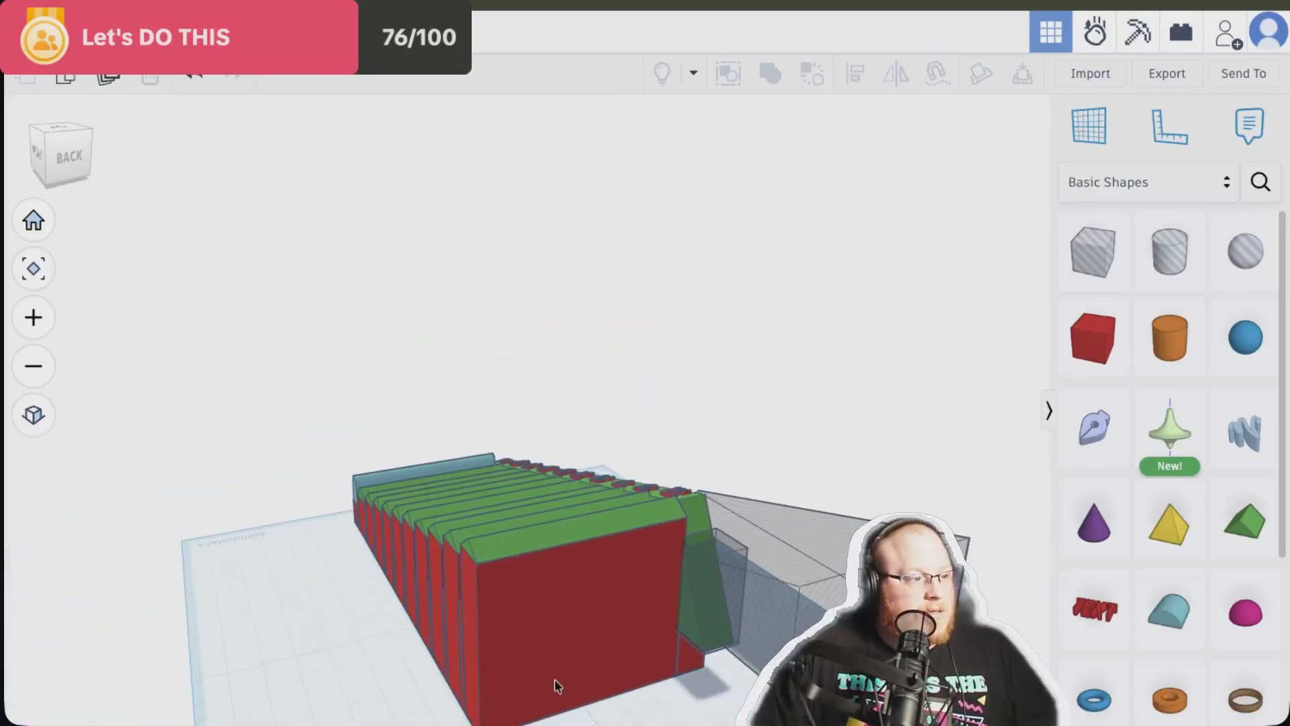
middle_drag(554, 679, 607, 614)
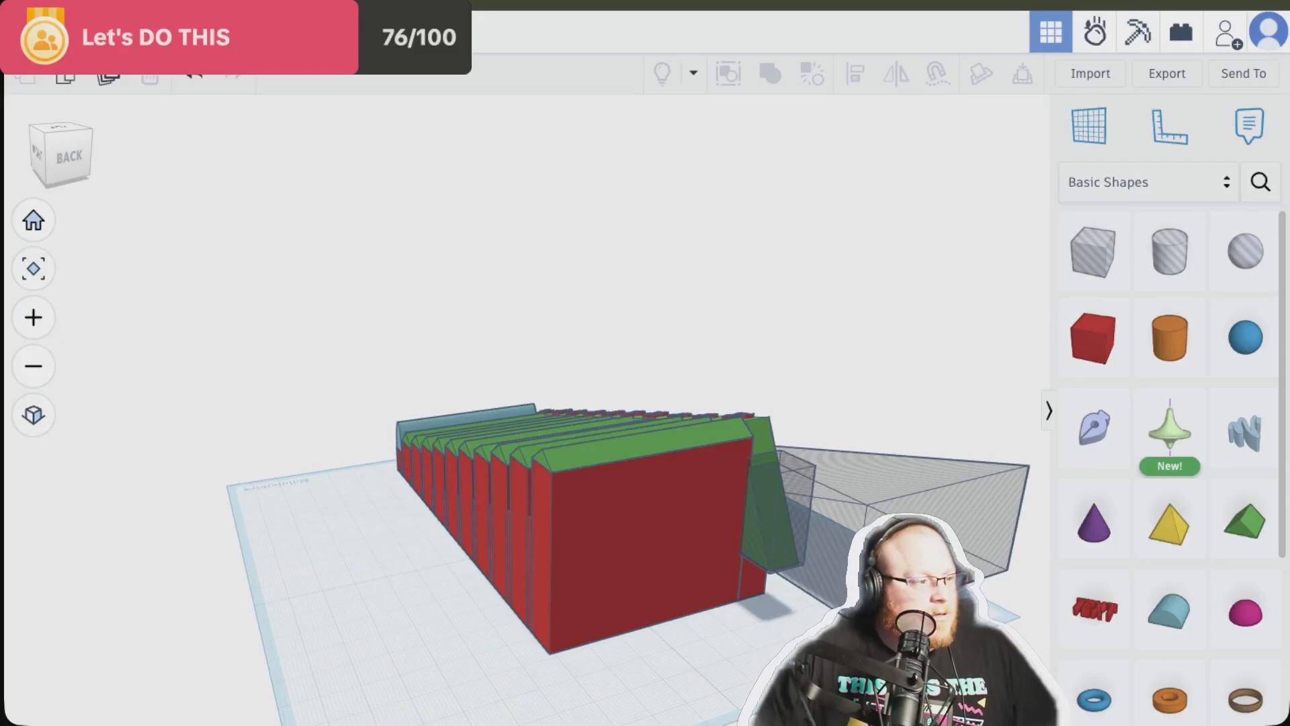
right_drag(229, 514, 324, 531)
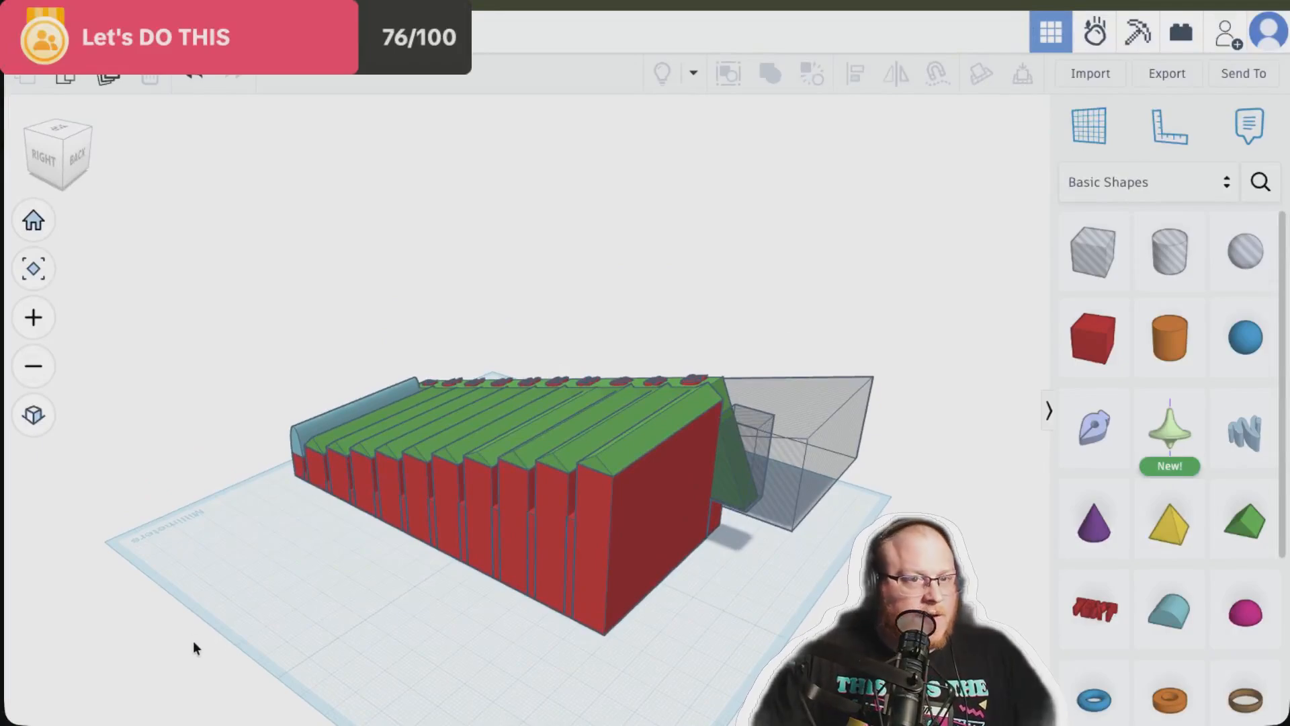
right_drag(193, 647, 304, 575)
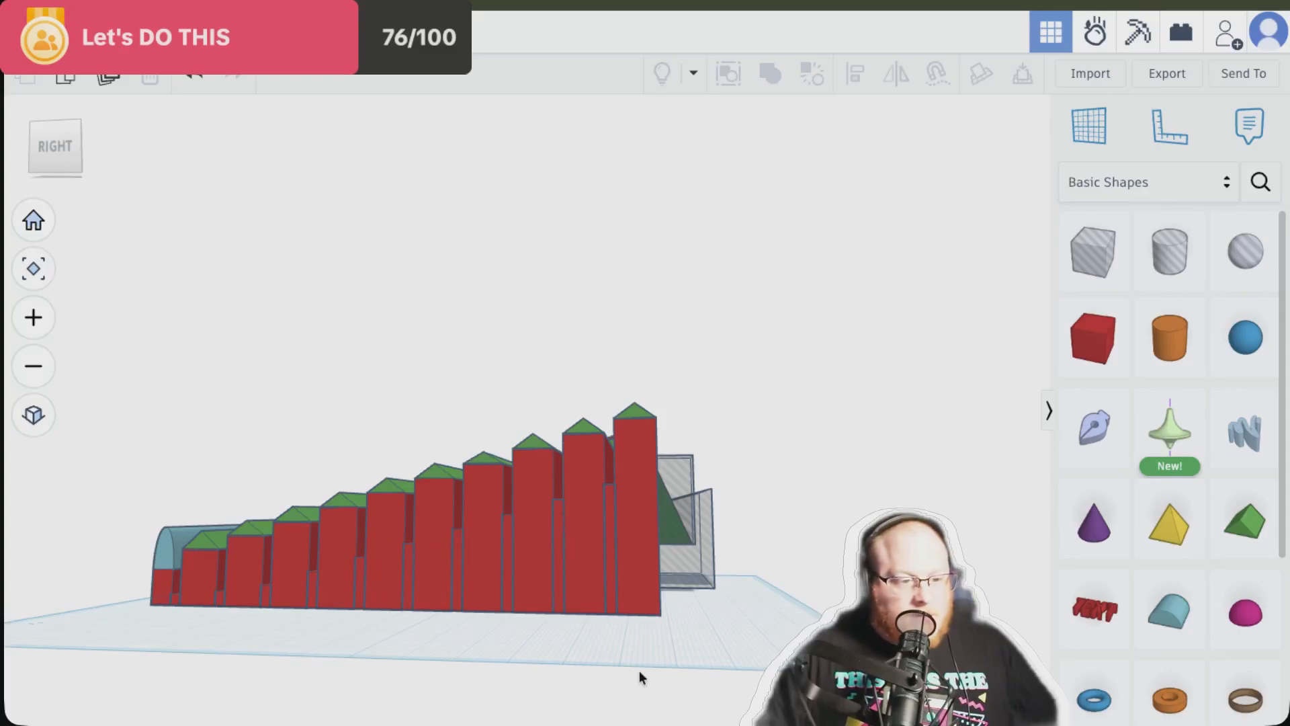
right_drag(520, 652, 732, 639)
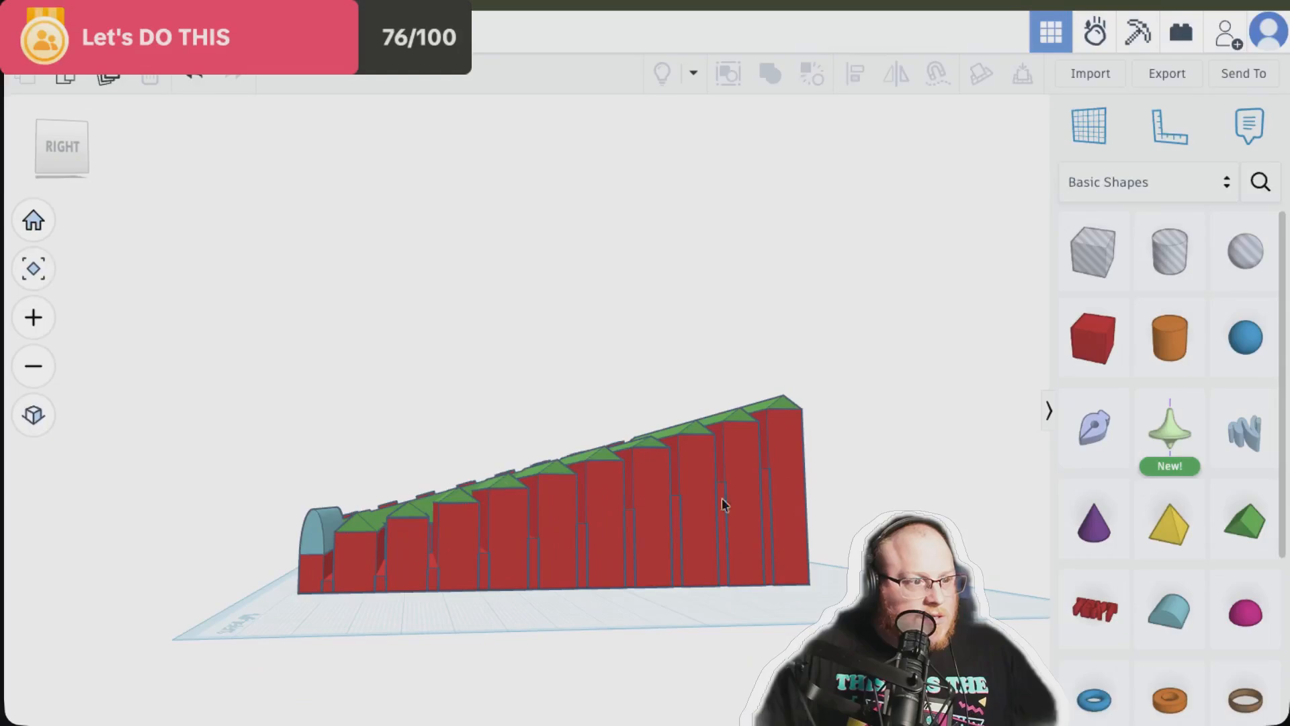
Move the wedge hole from beside the cardholder into its base, beneath the slot spacers
right_drag(605, 647, 360, 670)
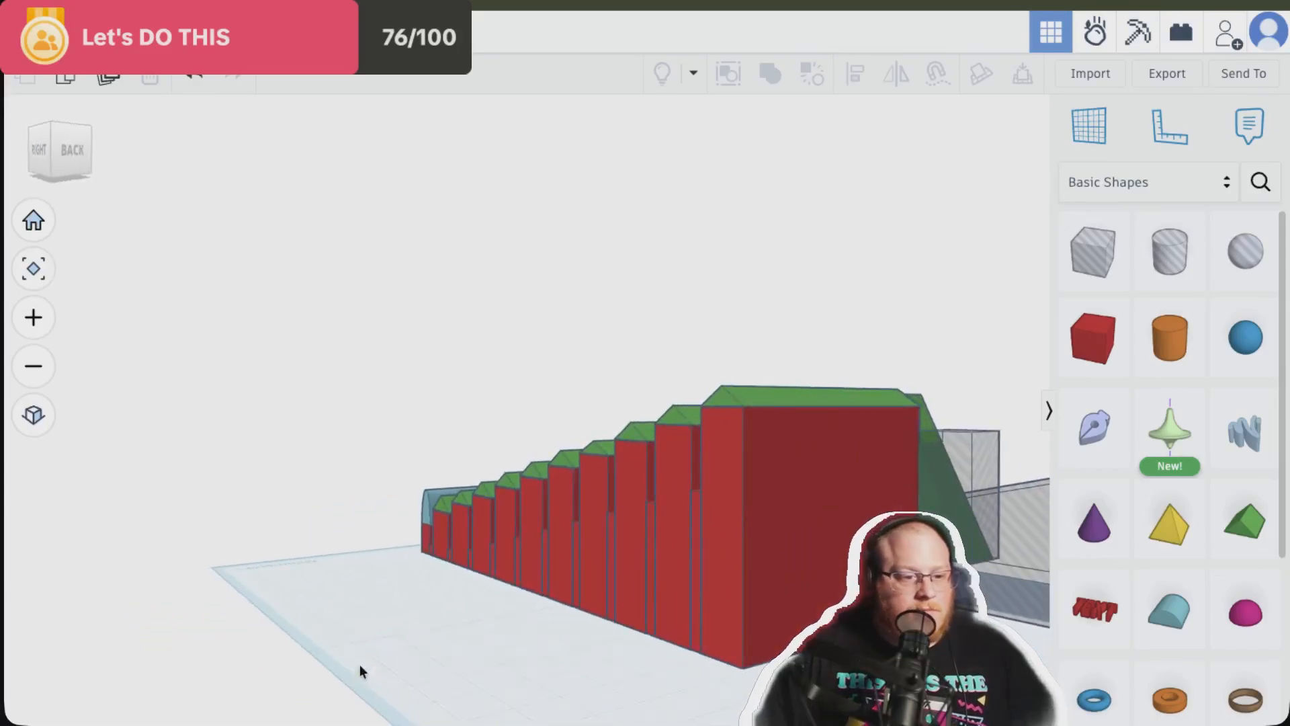
middle_drag(360, 665, 171, 535)
right_drag(171, 535, 237, 529)
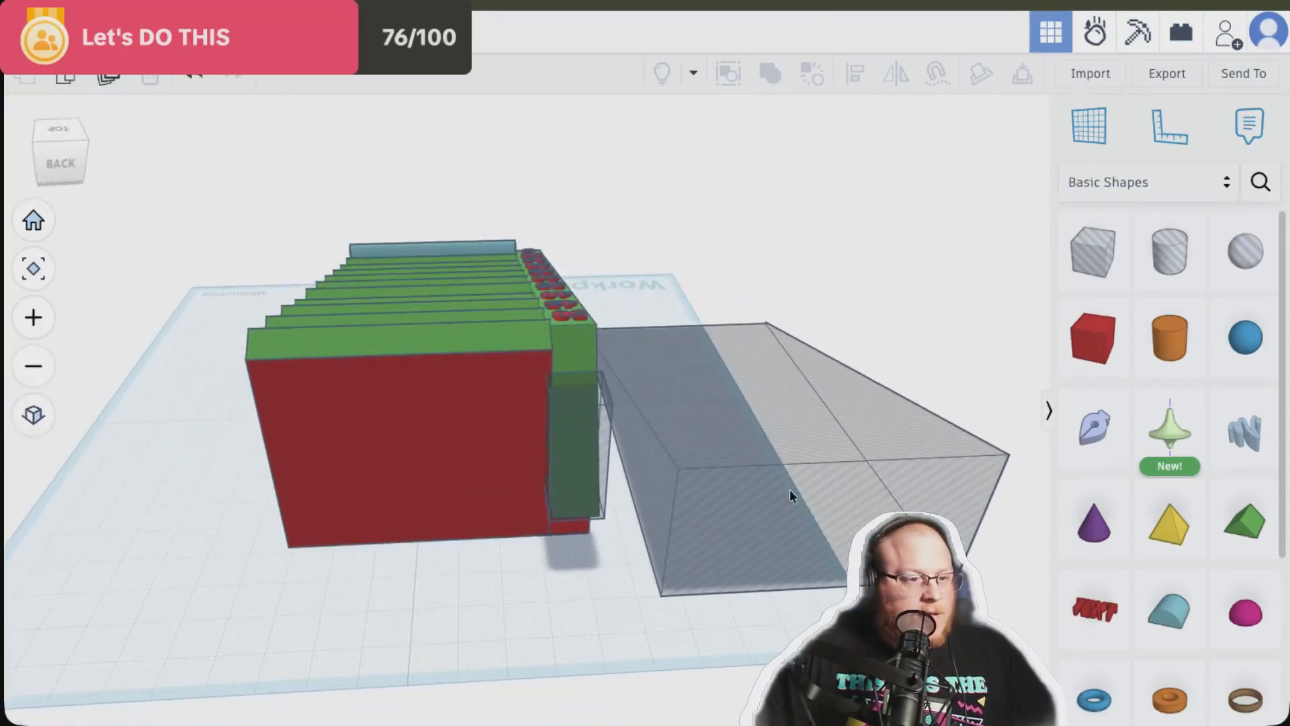
click(808, 505)
drag(808, 505, 410, 479)
mouse_move(246, 561)
right_down()
mouse_move(371, 567)
mouse_move(740, 522)
mouse_move(811, 488)
mouse_move(848, 510)
mouse_move(542, 613)
mouse_move(268, 614)
mouse_move(242, 582)
right_up()
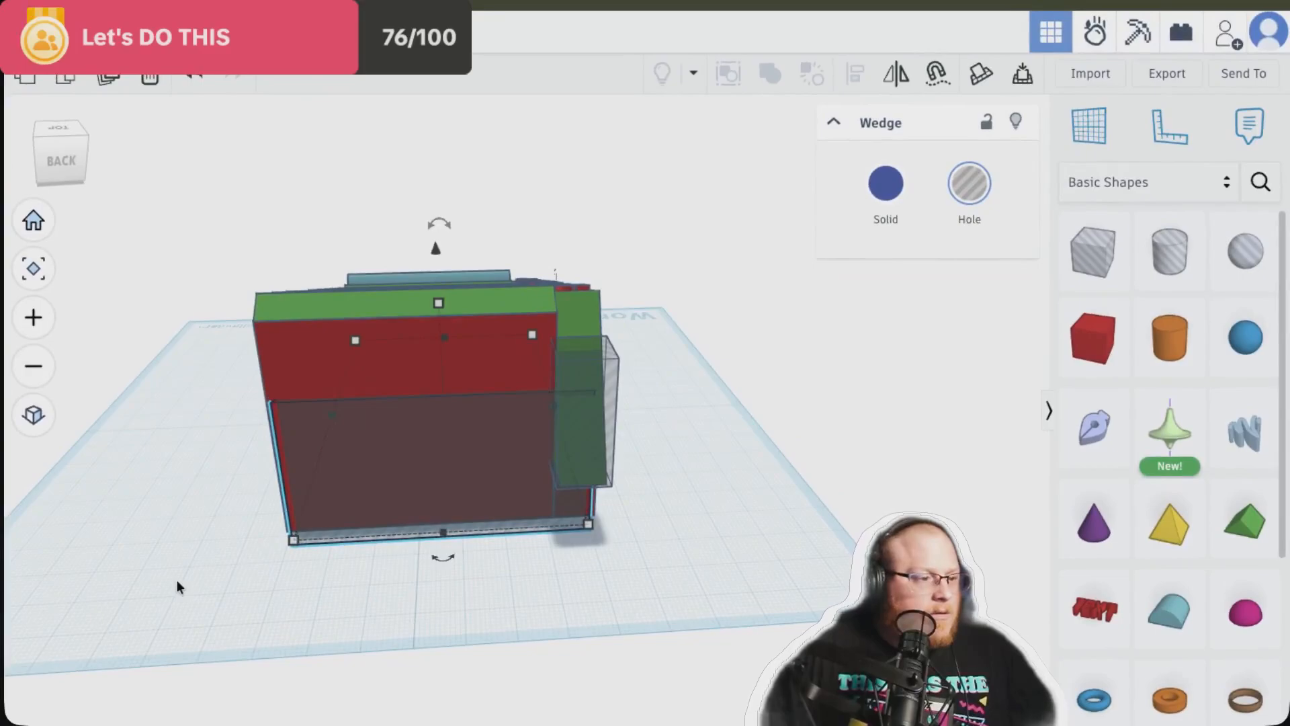
Nudge the wedge hole 4 mm toward the cardholder's front to bring its rear face flush with the back
scroll(177, 586, down, 2)
scroll(177, 586, up, 8)
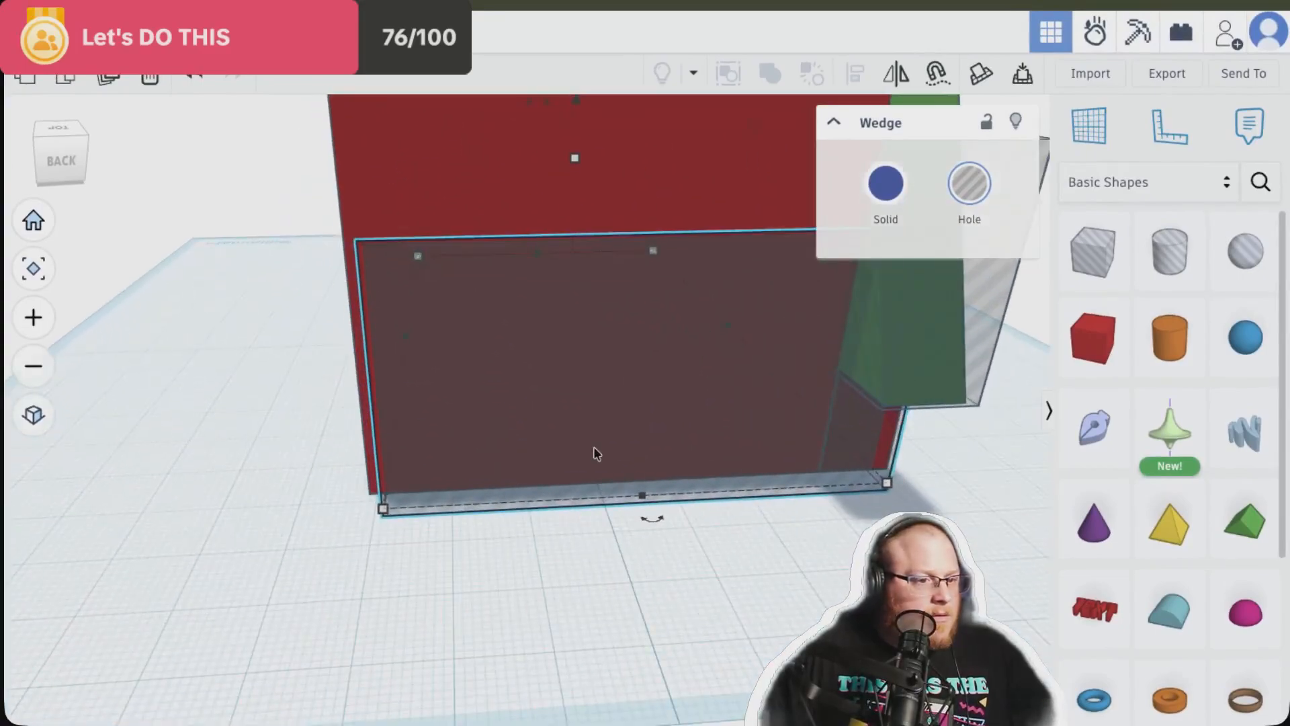
right_drag(601, 601, 542, 524)
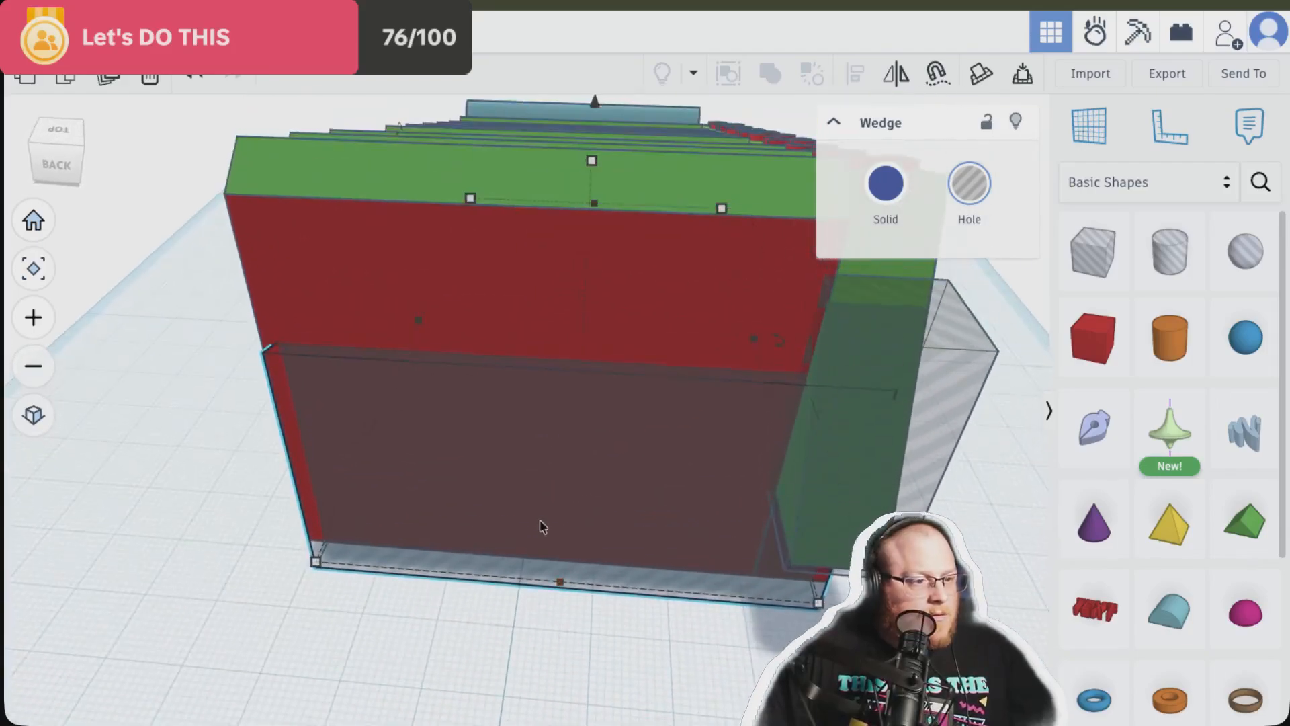
key(Up)
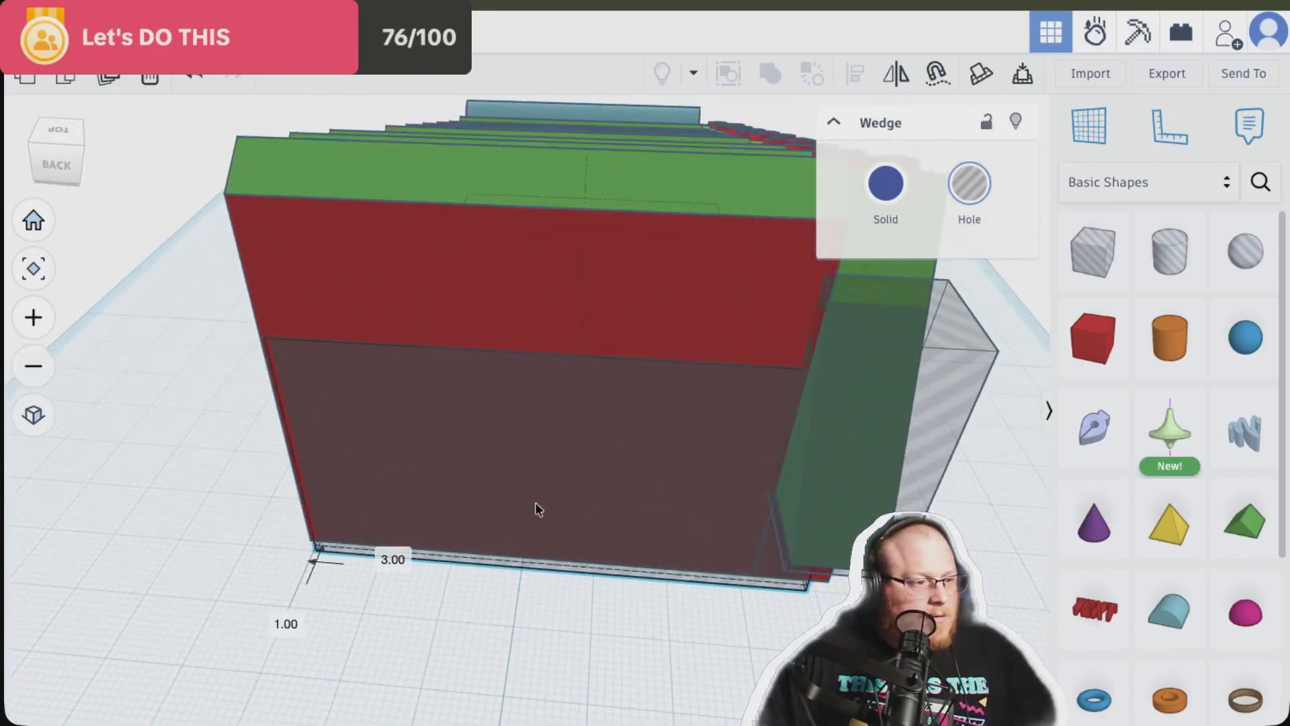
key(Up)
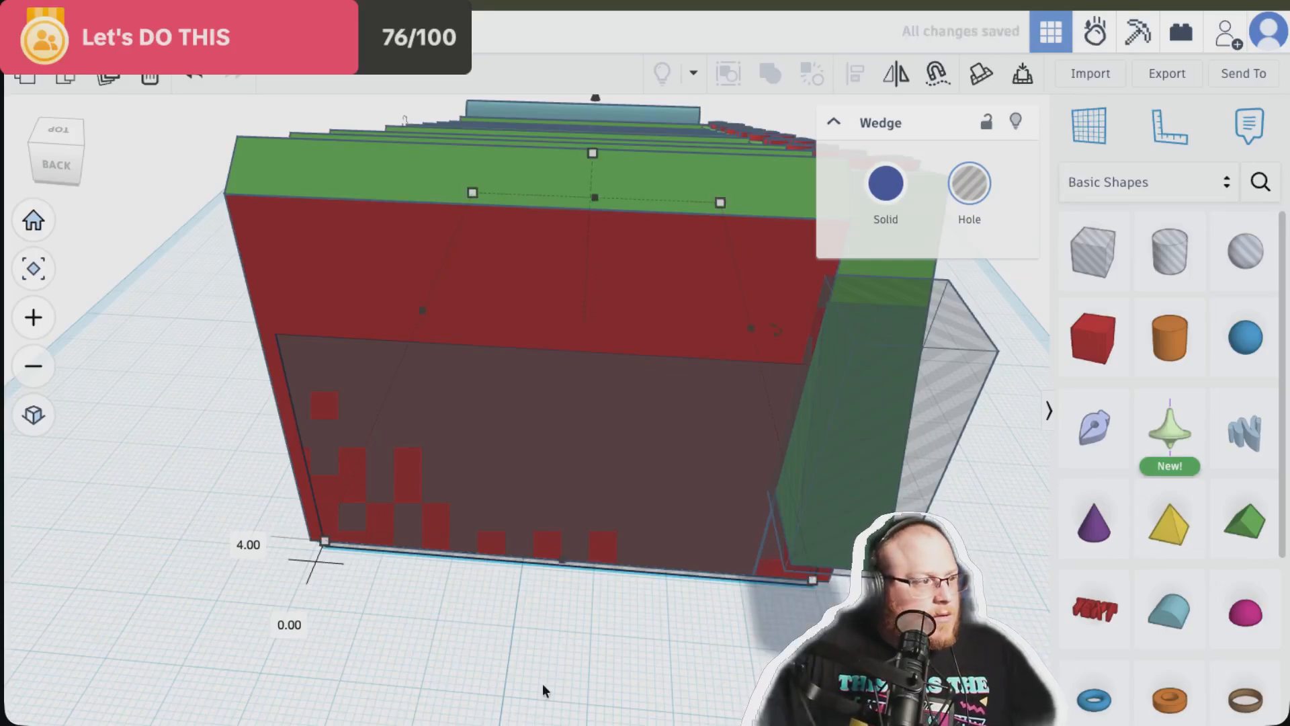
Select every shape of the cardholder and combine them all into one union group
right_drag(542, 684, 755, 650)
right_drag(413, 430, 304, 481)
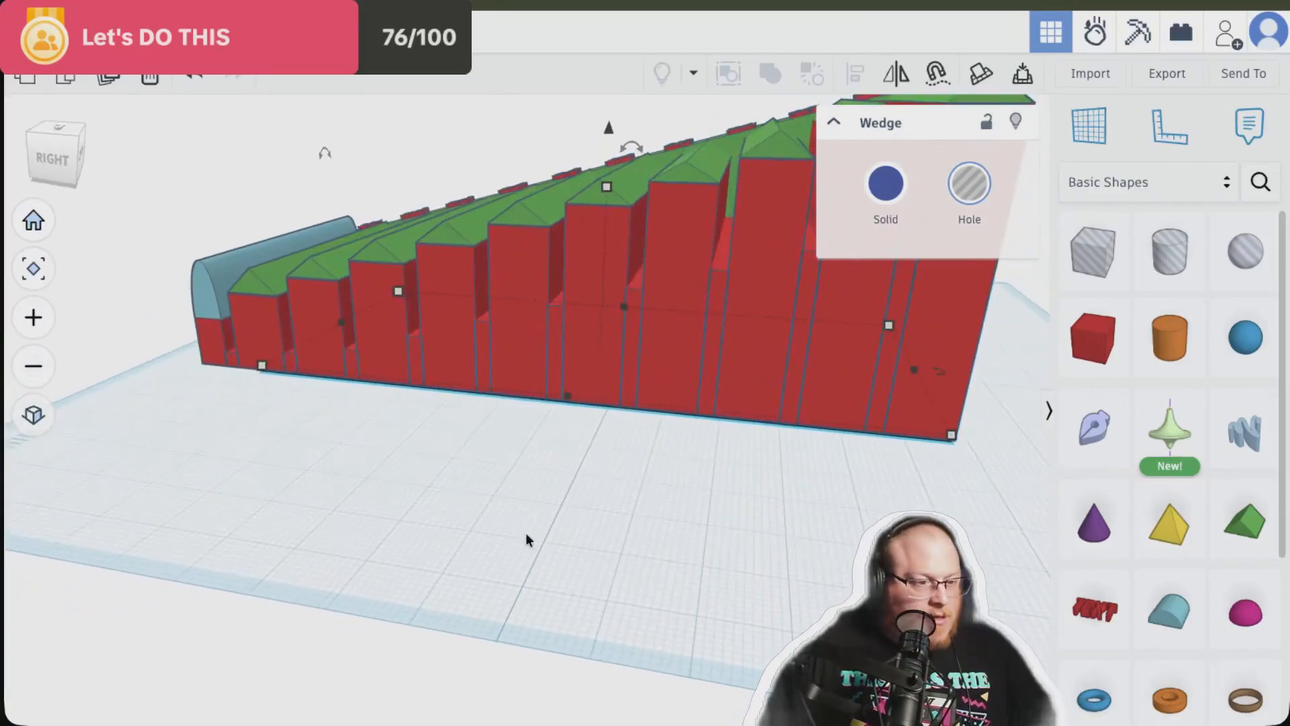
click(675, 536)
right_drag(671, 536, 478, 649)
right_drag(284, 634, 410, 648)
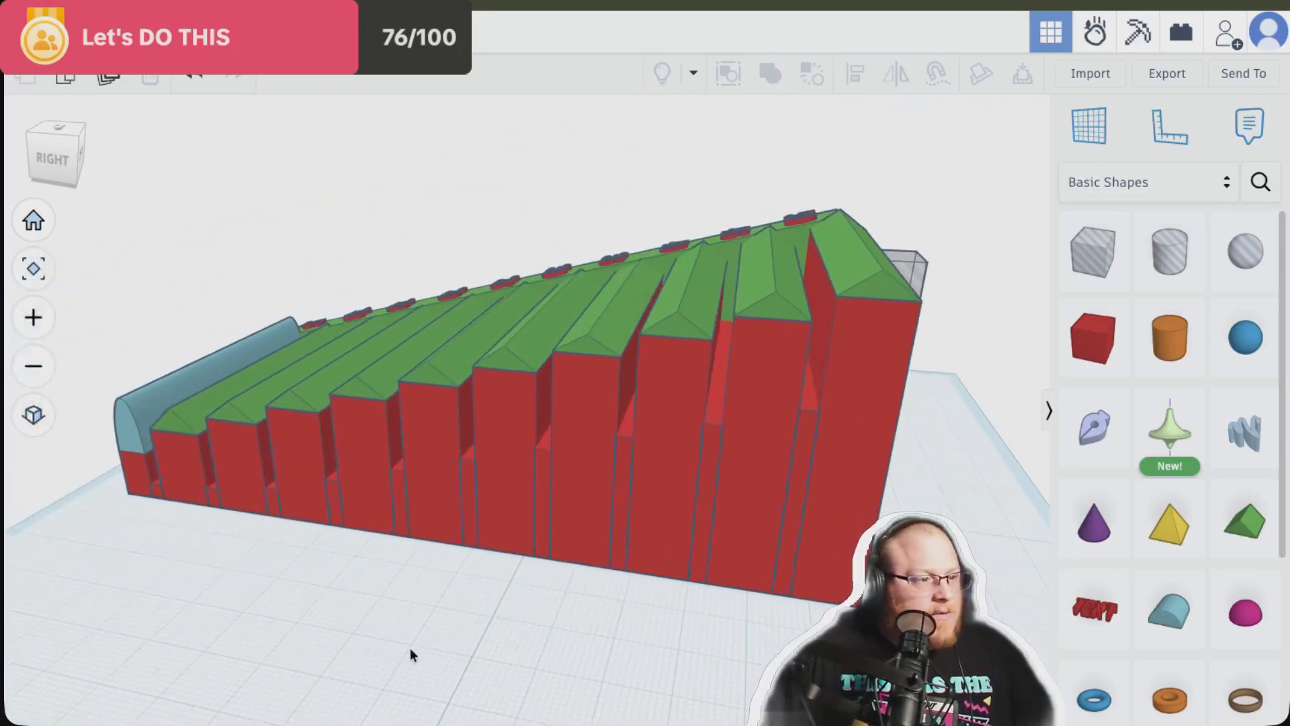
key(ctrl+a)
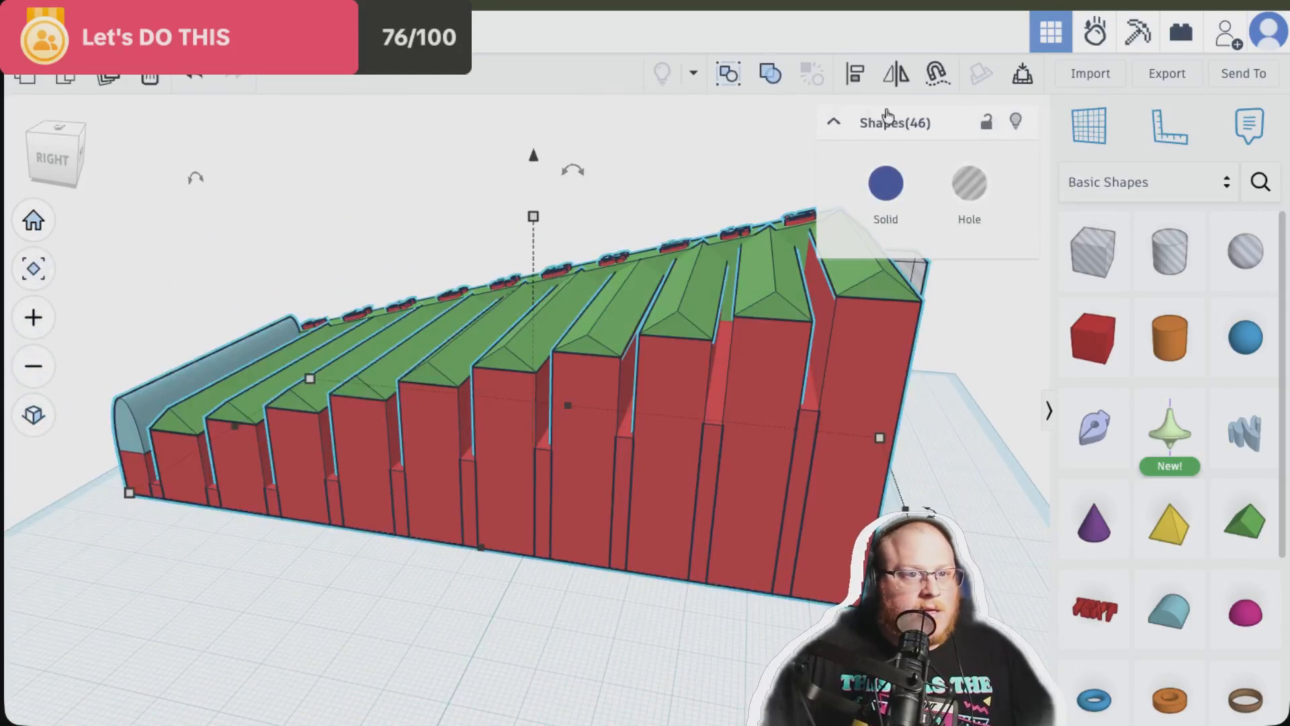
click(780, 86)
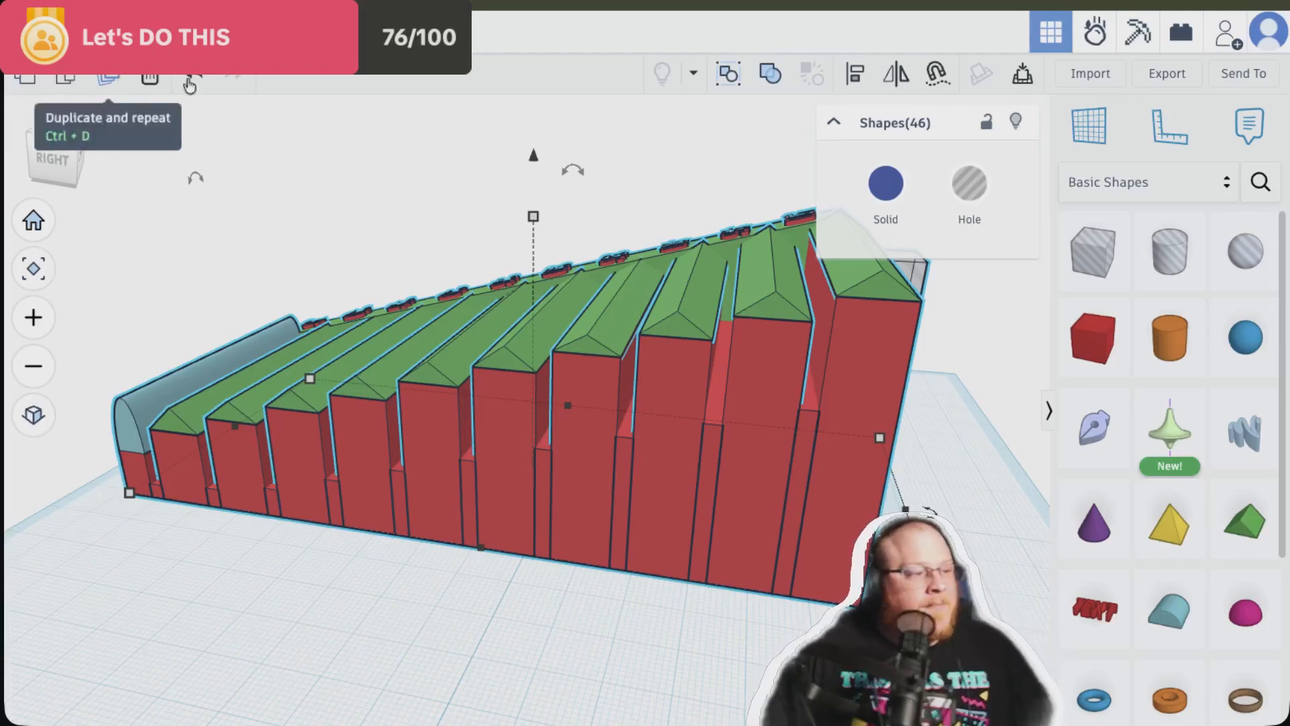
click(766, 72)
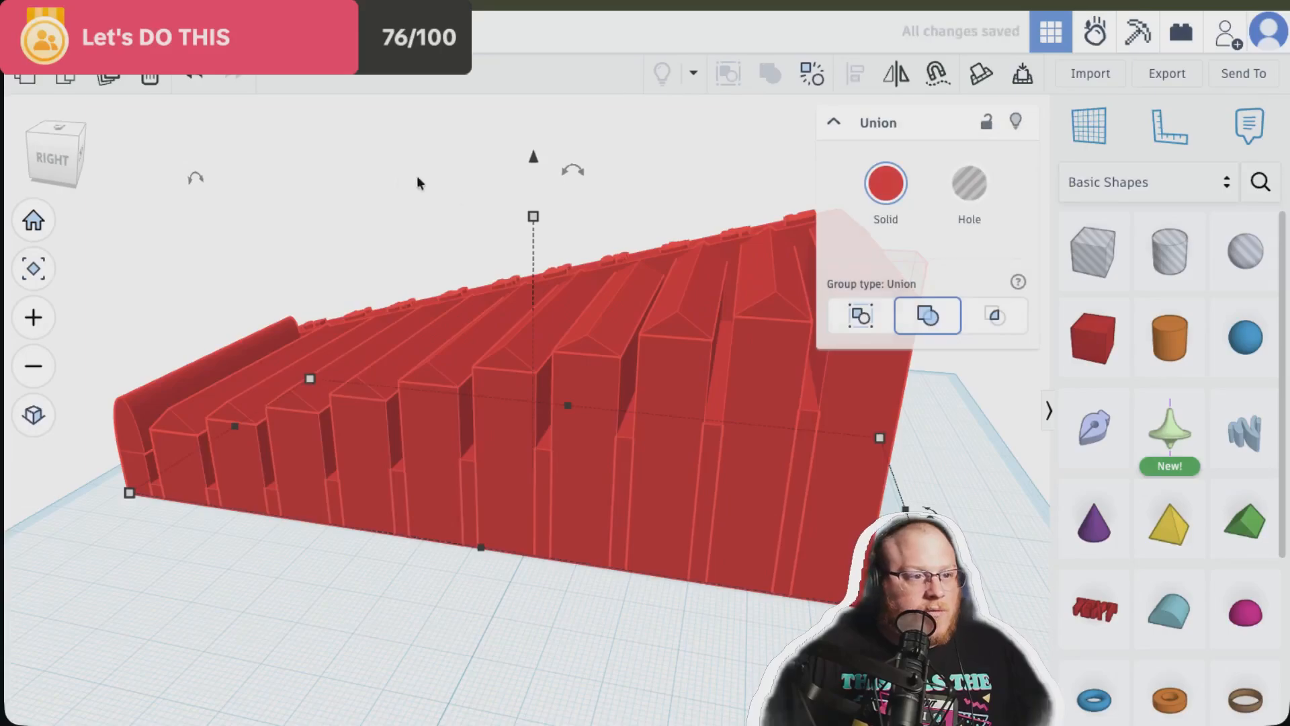
right_drag(389, 179, 569, 210)
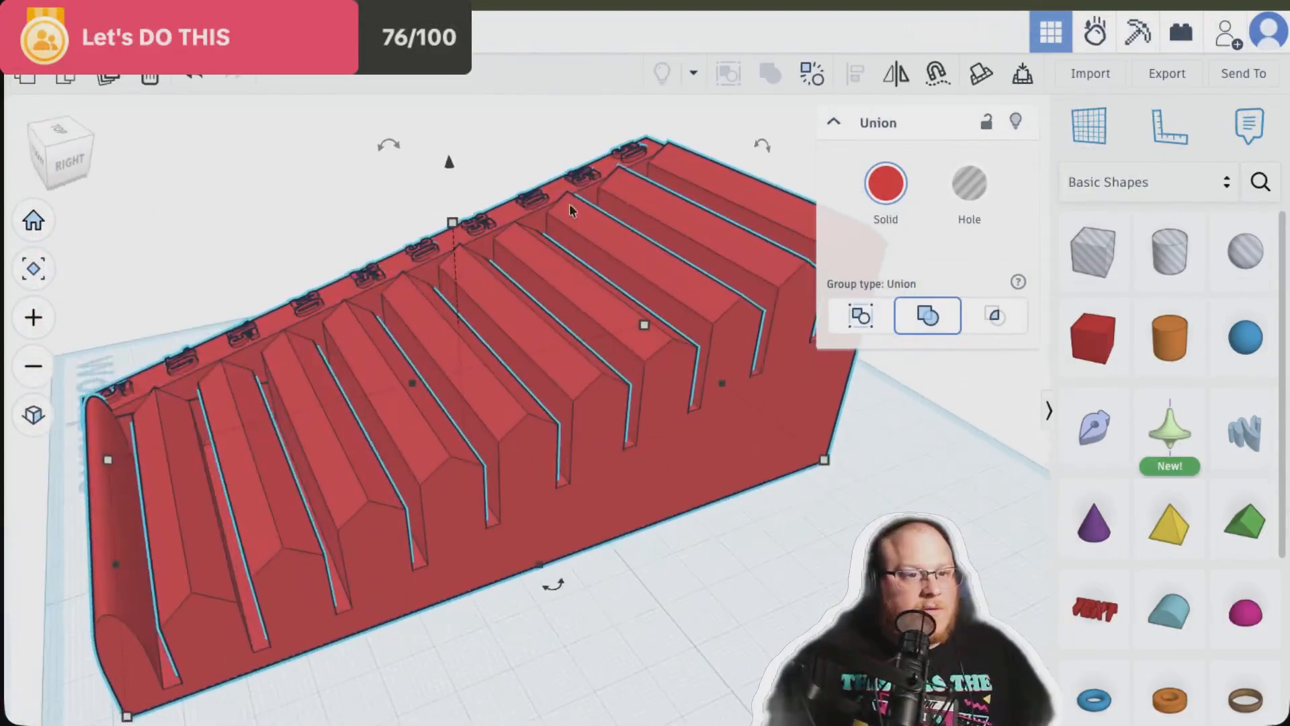
Try the Bundle and Intersect group types on the cardholder and switch it back to Union
click(849, 320)
right_drag(749, 614, 550, 560)
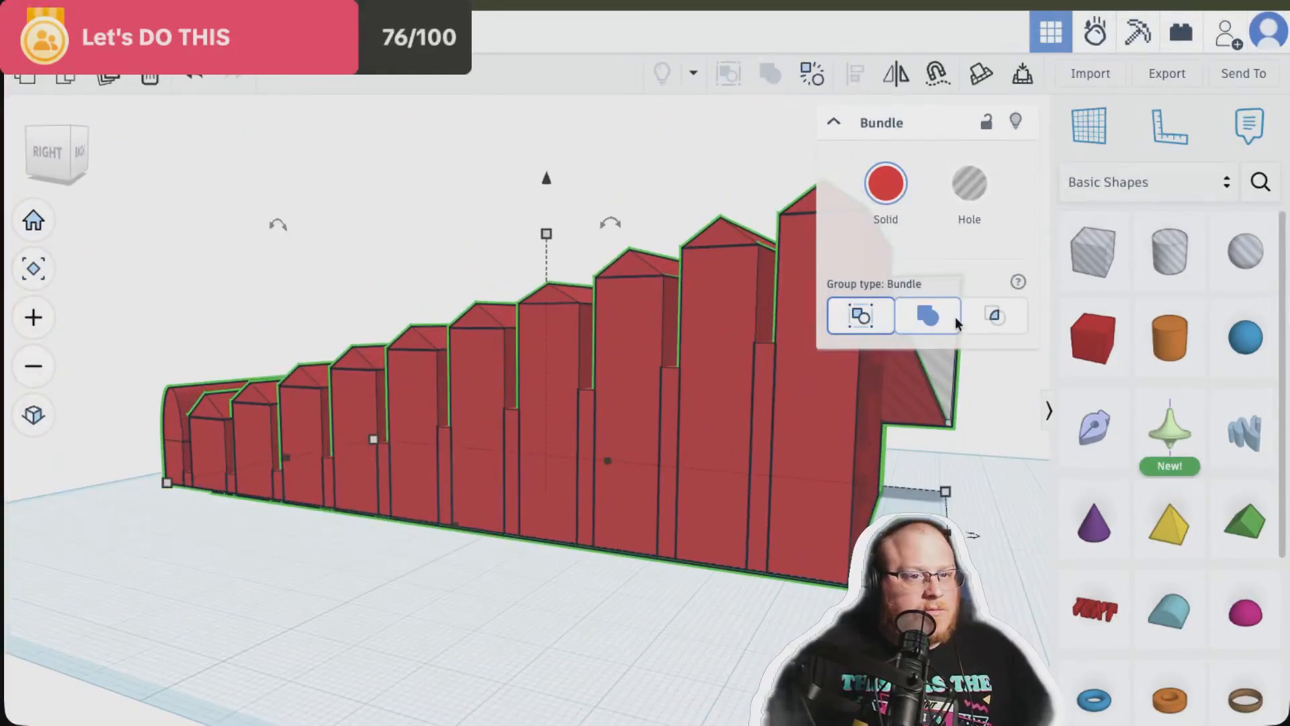
click(1002, 328)
right_drag(518, 591, 341, 609)
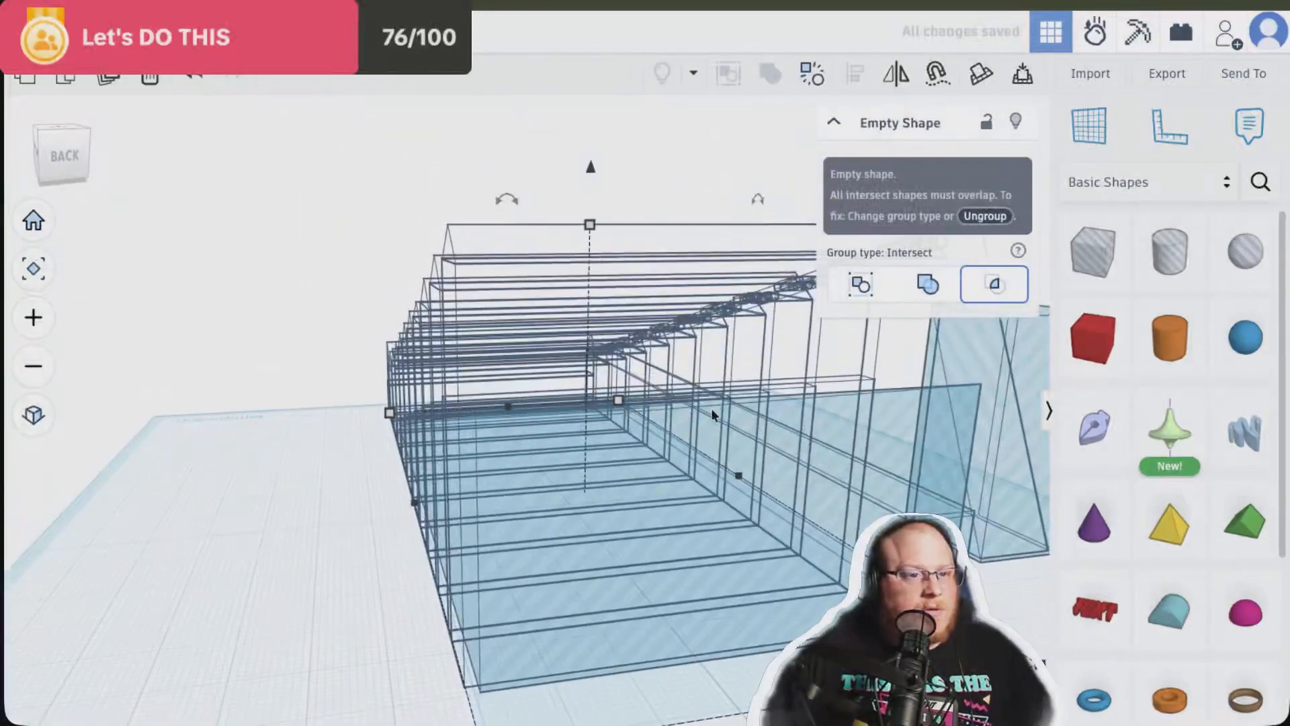
click(925, 296)
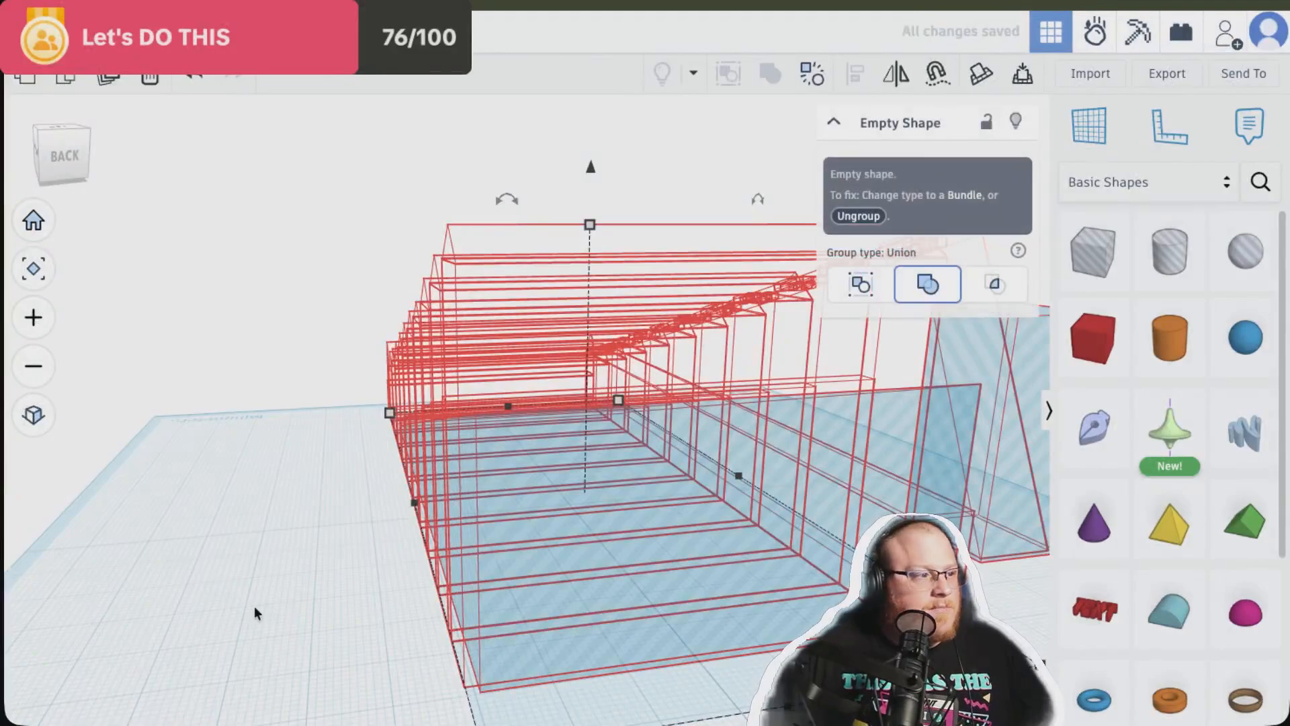
right_drag(254, 606, 574, 641)
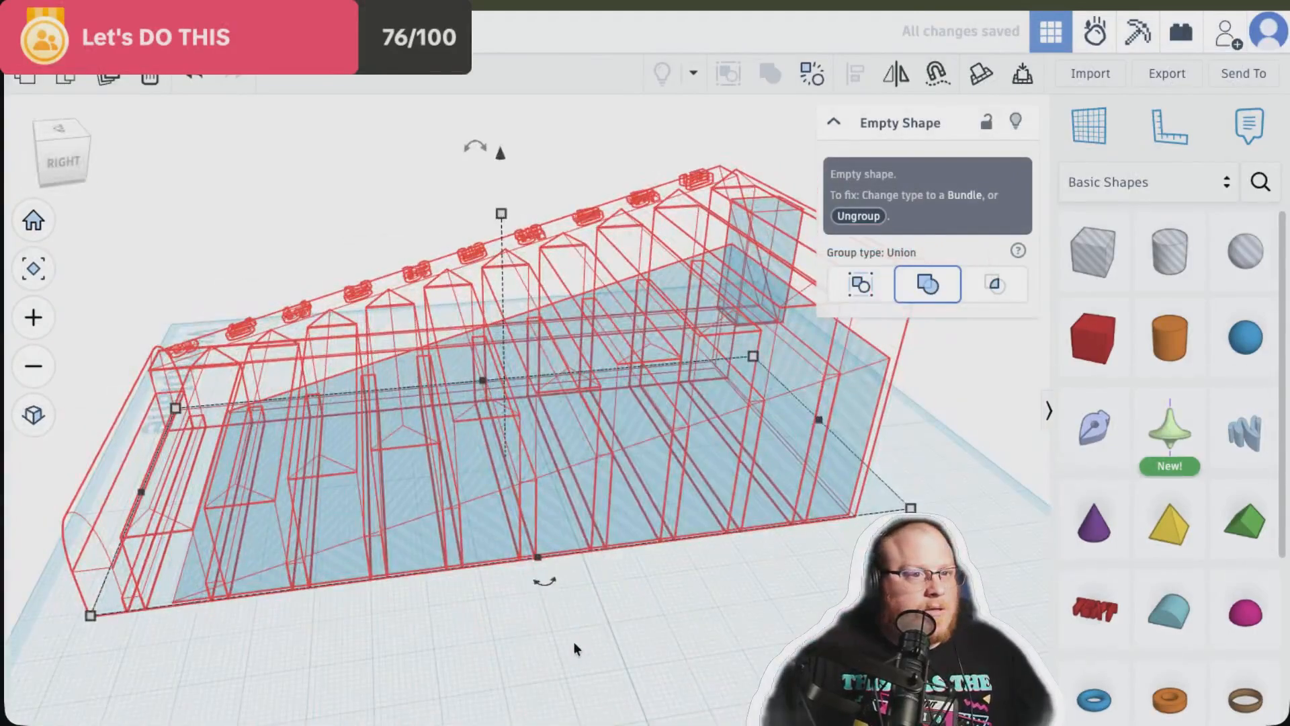
Examine the united cardholder from underneath, above and the side, including its hollow base, number labels and card slots
right_drag(807, 648, 355, 580)
scroll(639, 527, up, 4)
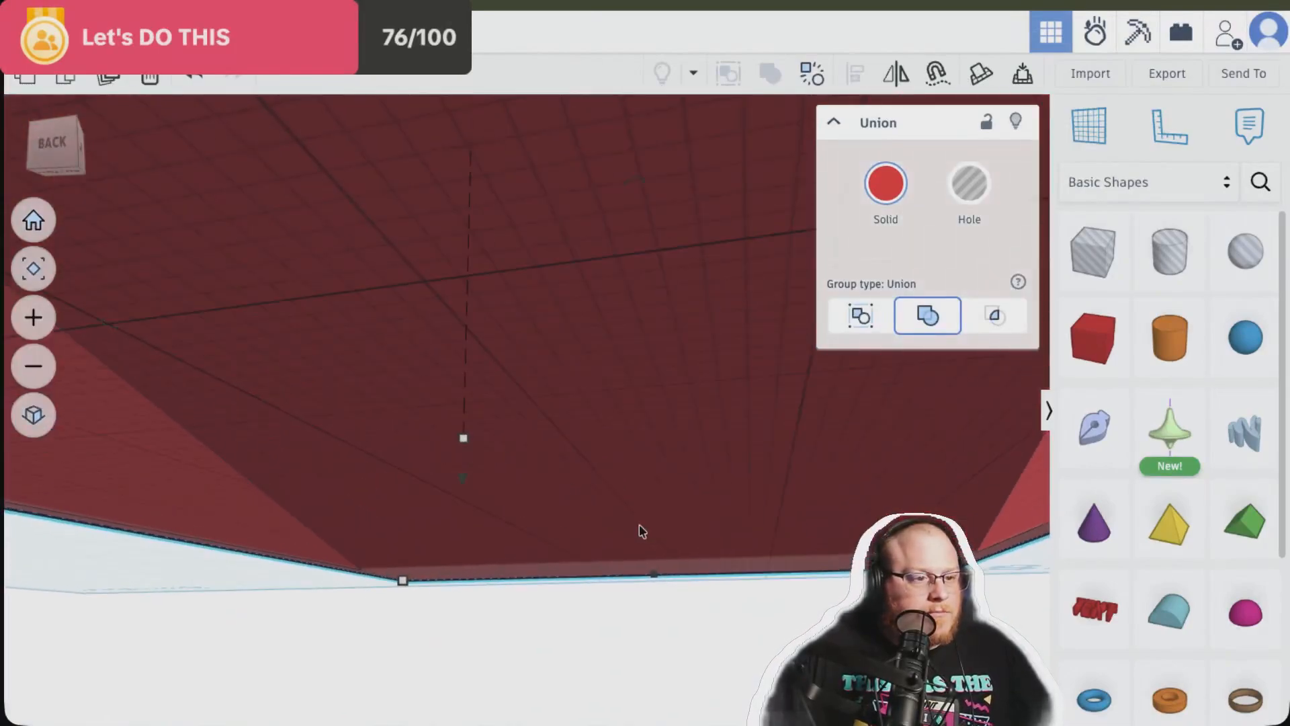
right_drag(639, 529, 34, 649)
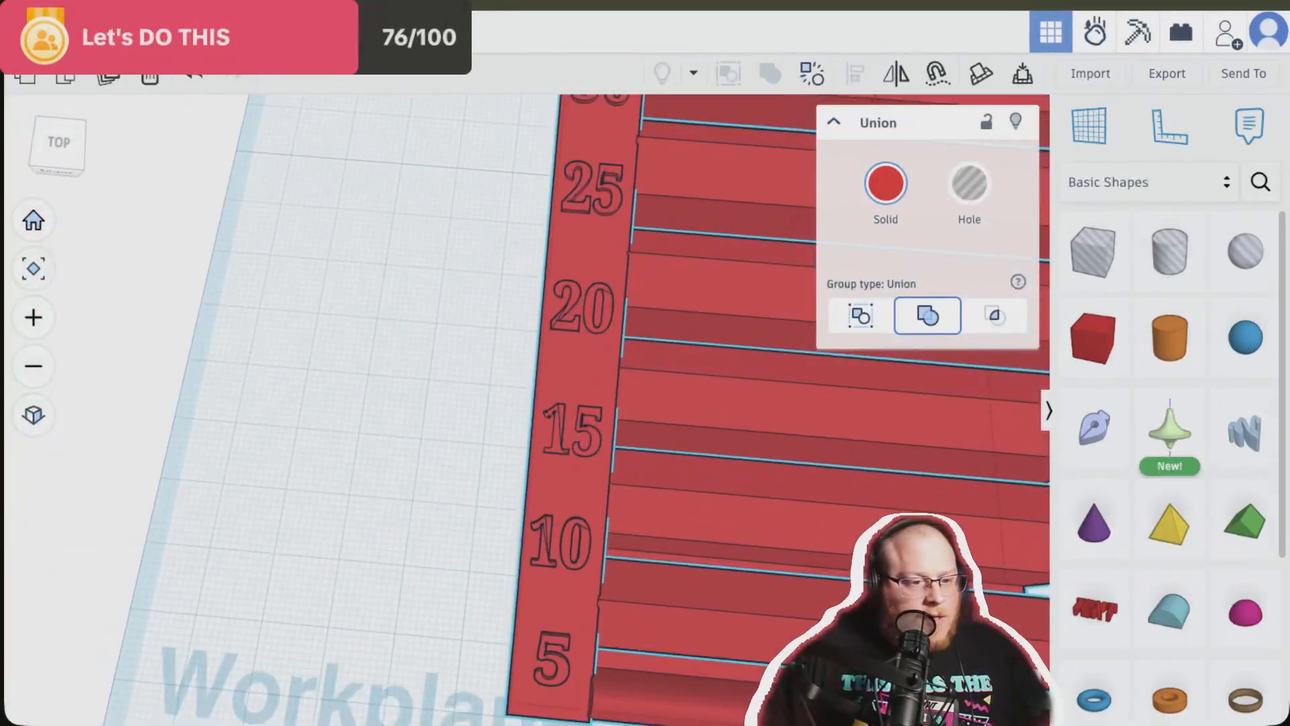
right_drag(34, 706, 98, 680)
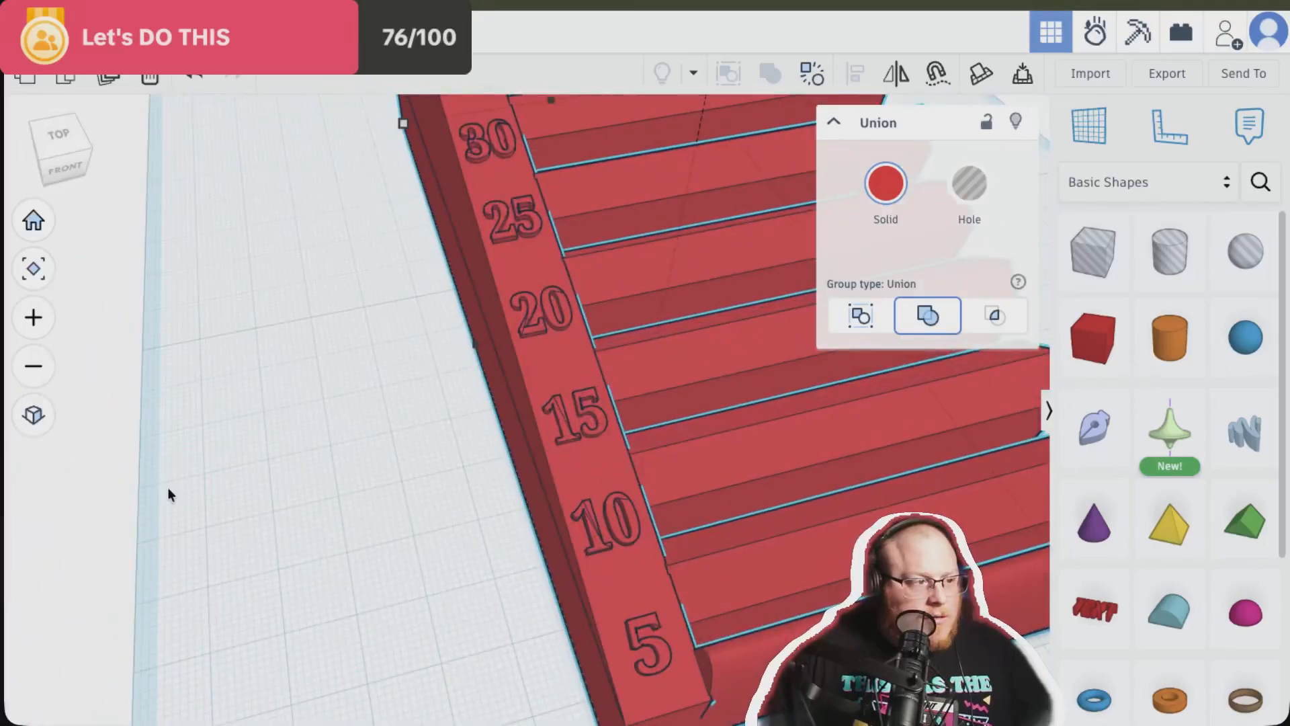
right_drag(172, 486, 119, 552)
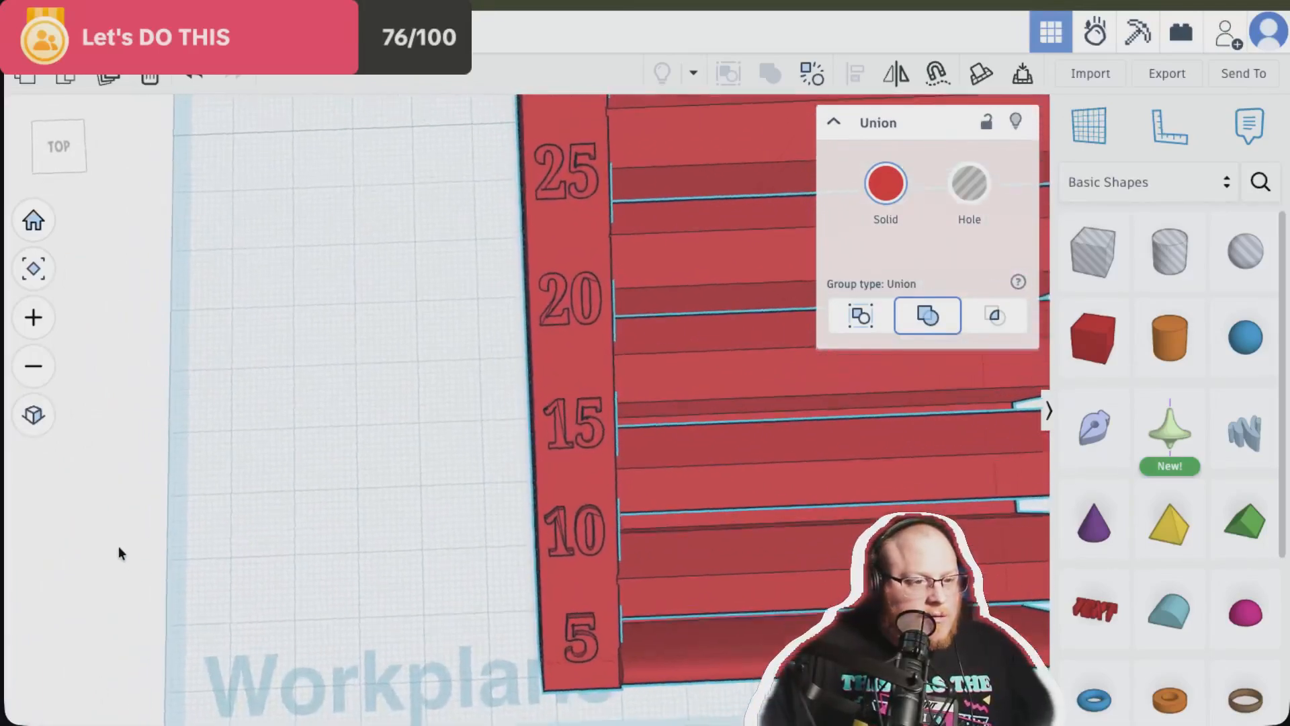
middle_drag(309, 446, 61, 500)
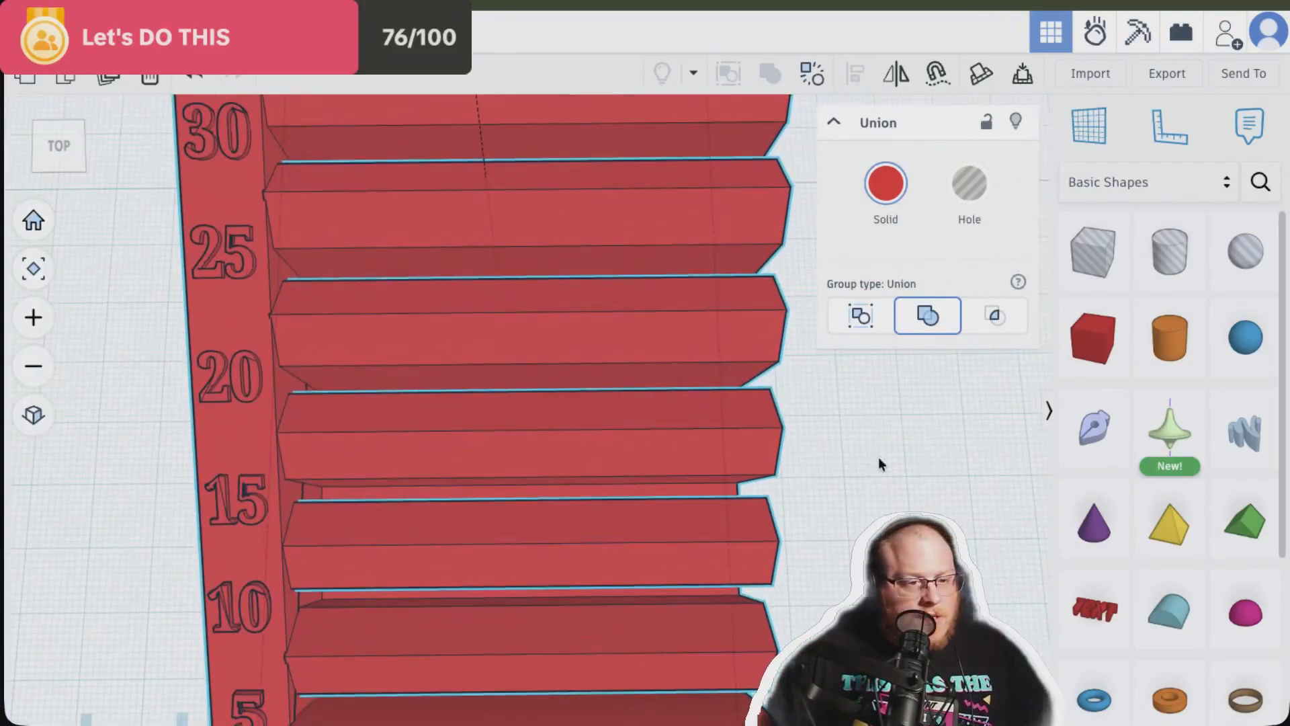
middle_drag(881, 460, 863, 558)
right_drag(751, 547, 608, 376)
right_drag(459, 459, 262, 501)
right_drag(534, 513, 184, 661)
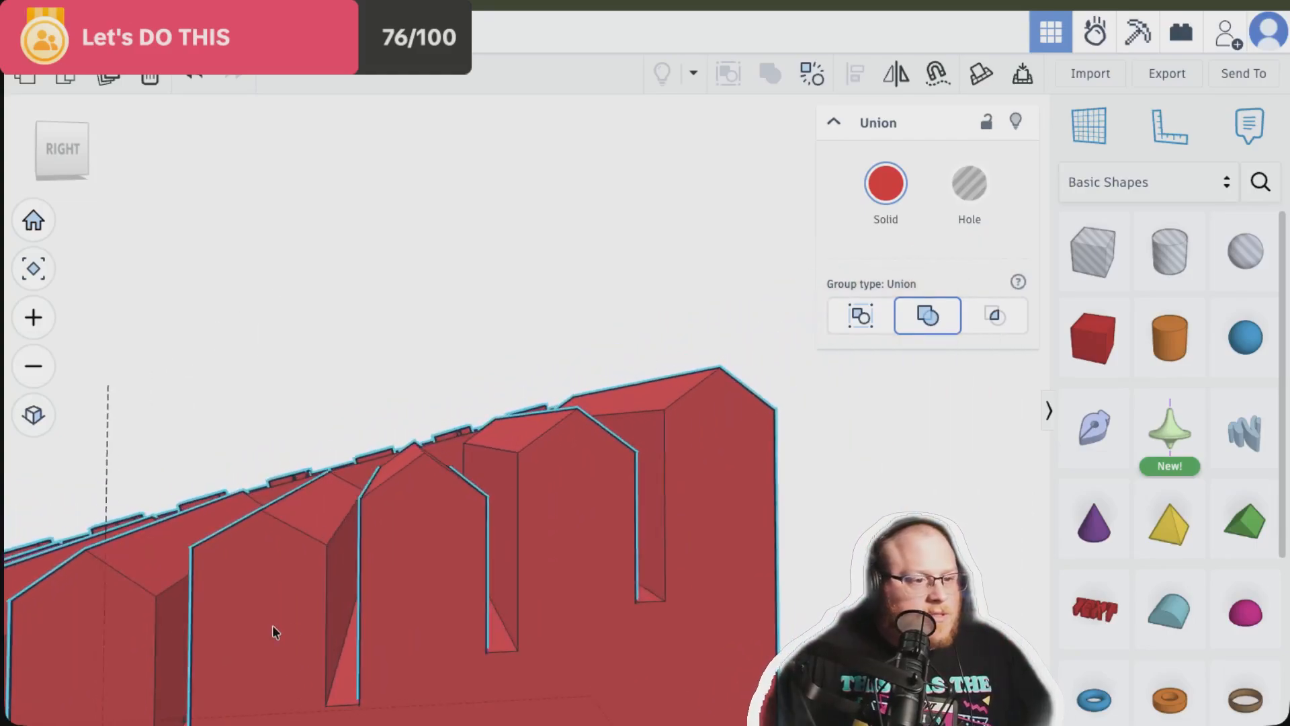
right_drag(273, 631, 734, 436)
scroll(719, 431, down, 5)
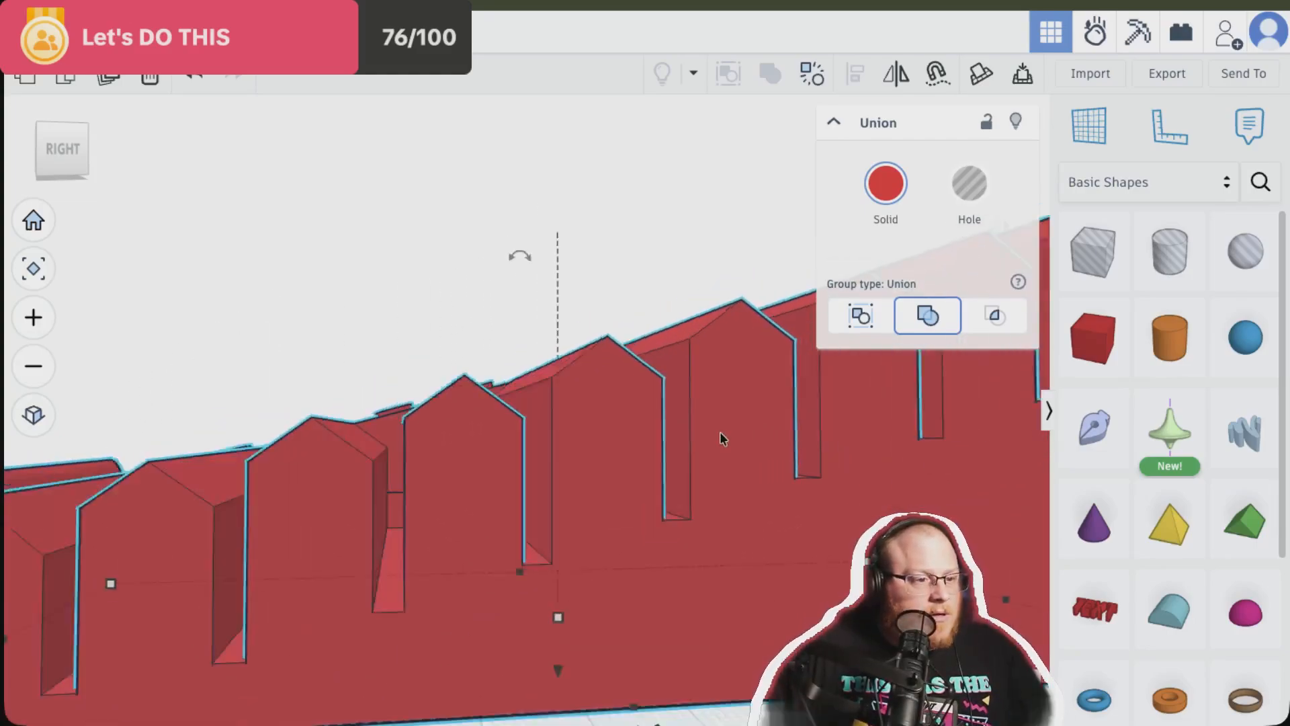
right_drag(618, 280, 830, 369)
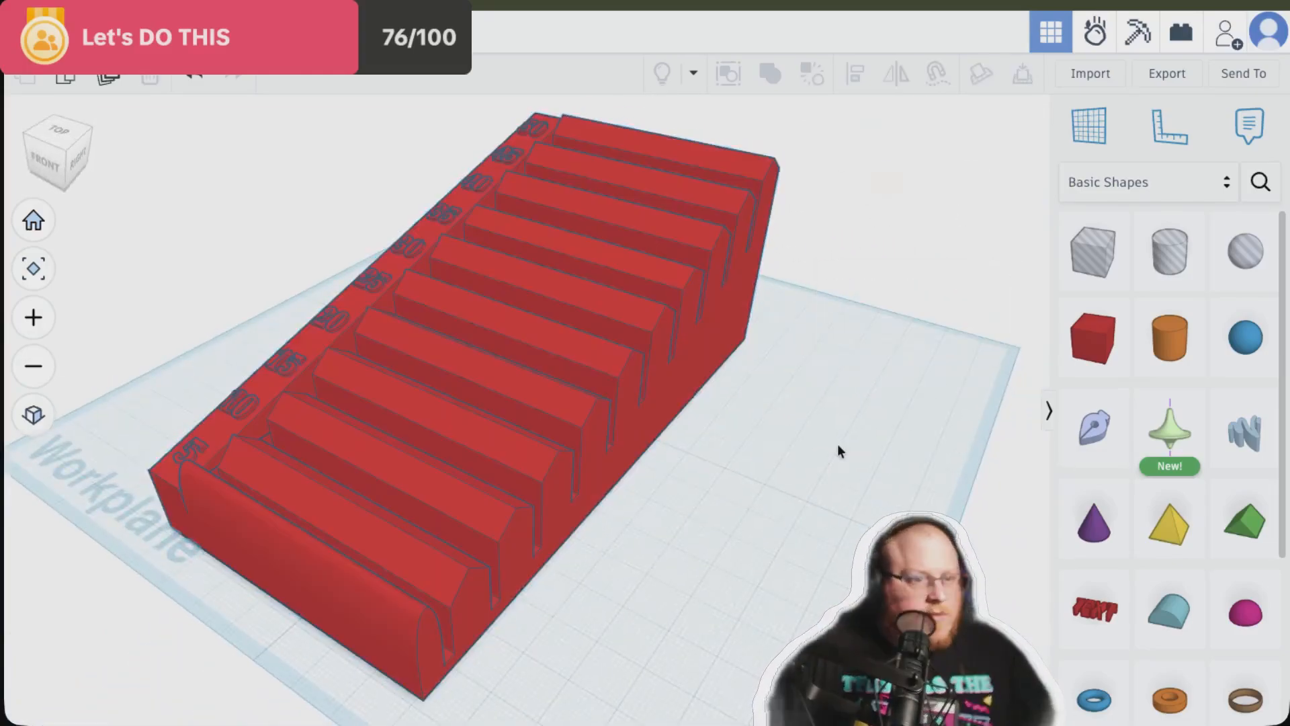
Recolour the united cardholder with the medium teal preset and clear the selection
click(886, 182)
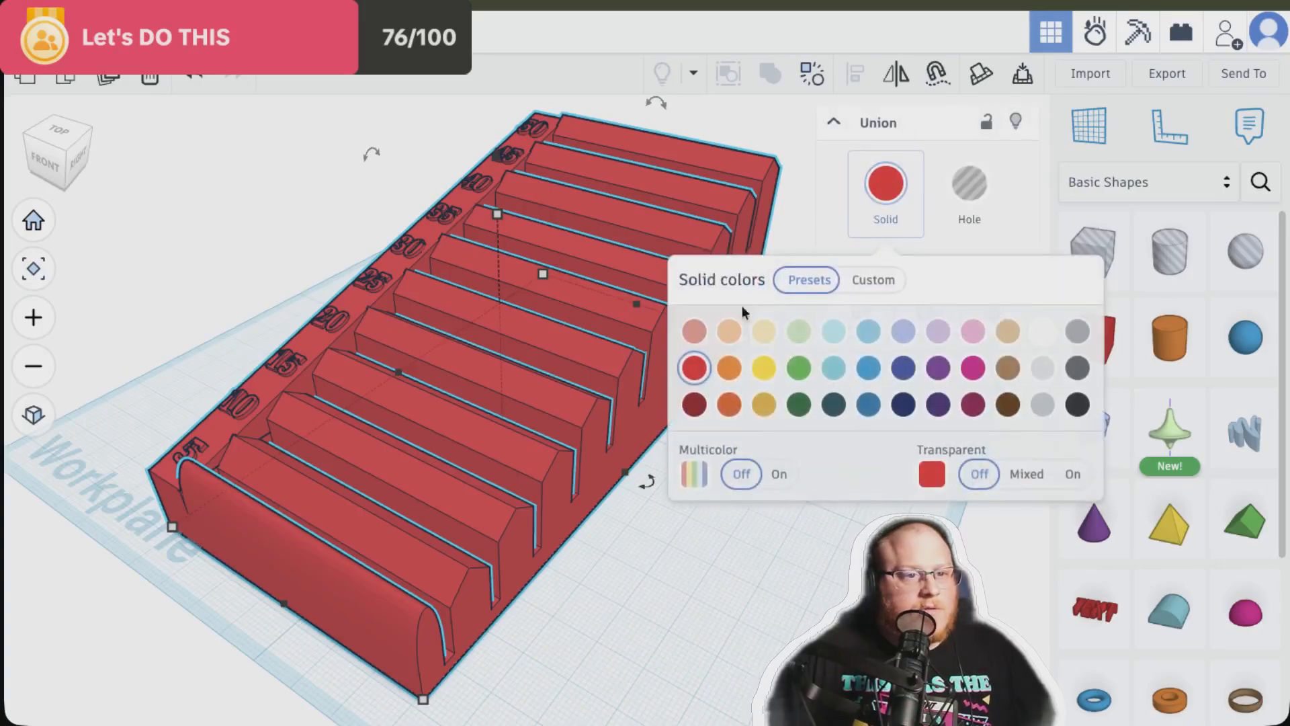
click(833, 332)
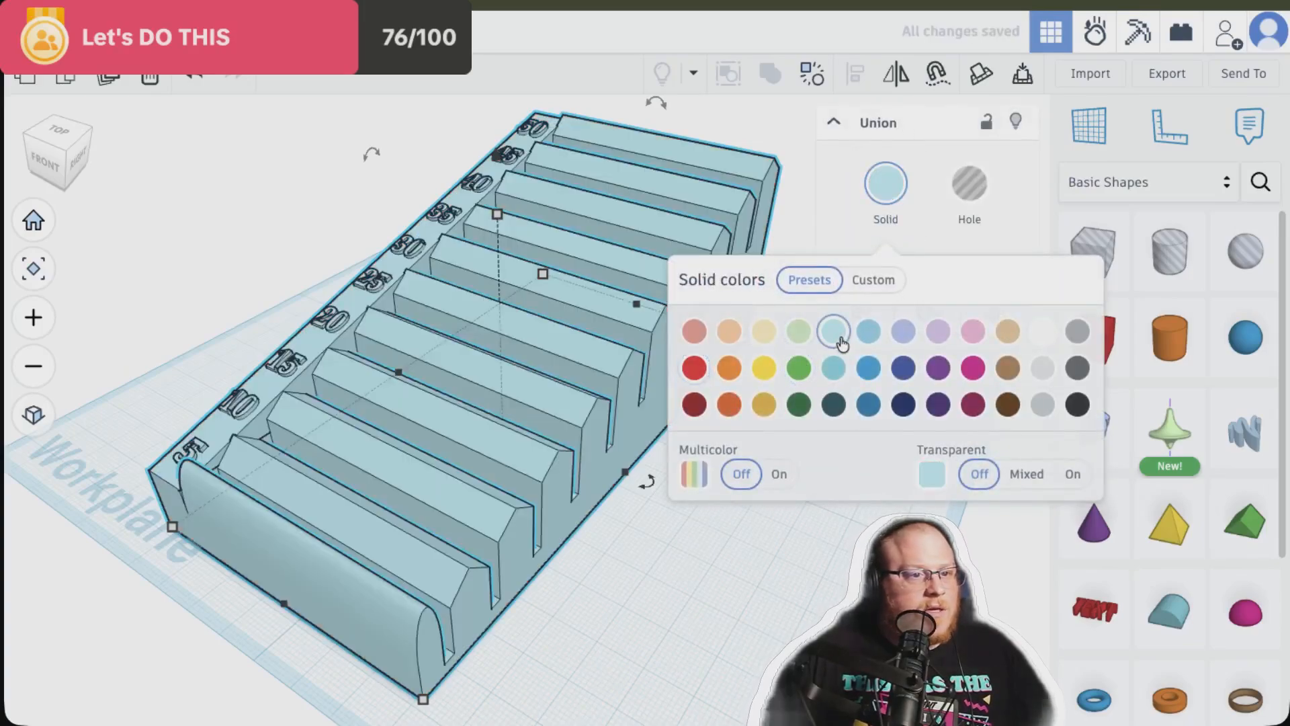
click(837, 369)
click(700, 609)
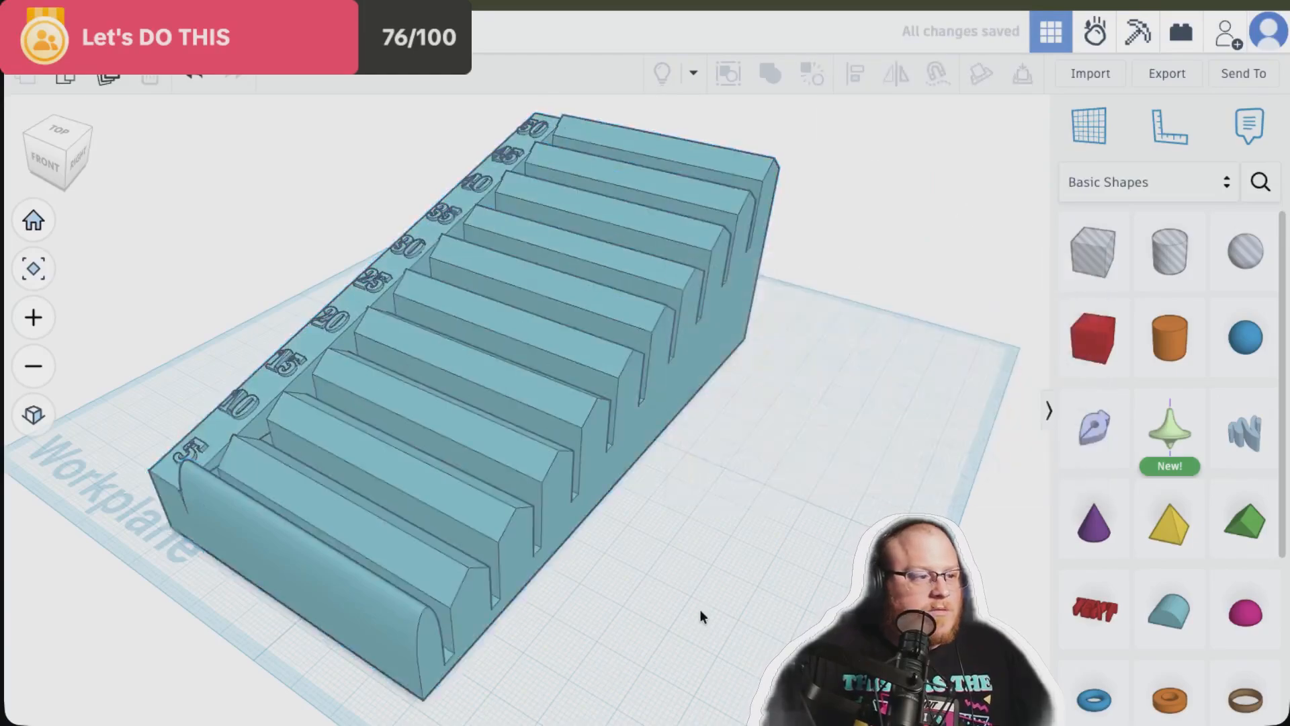
Place a ruler at the cardholder's 40 label, undo the last accidental move, and clear the selection
right_drag(864, 476, 516, 633)
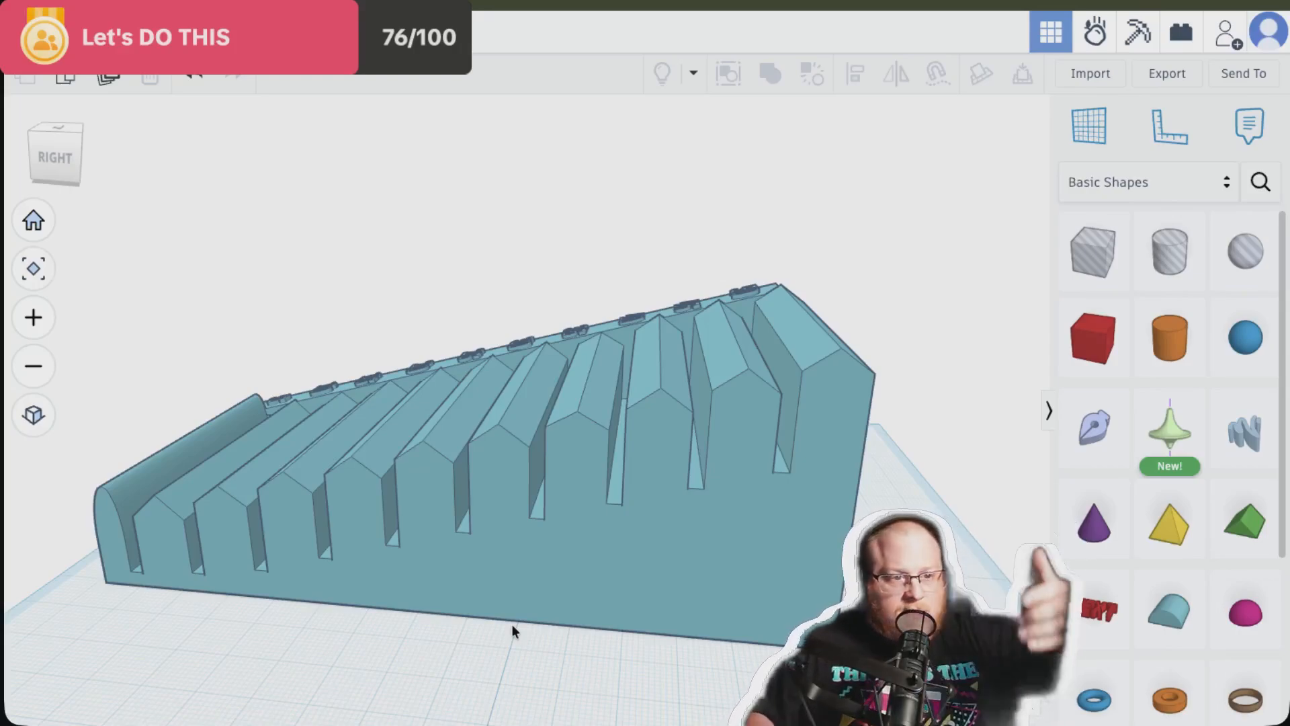
right_drag(917, 381, 797, 487)
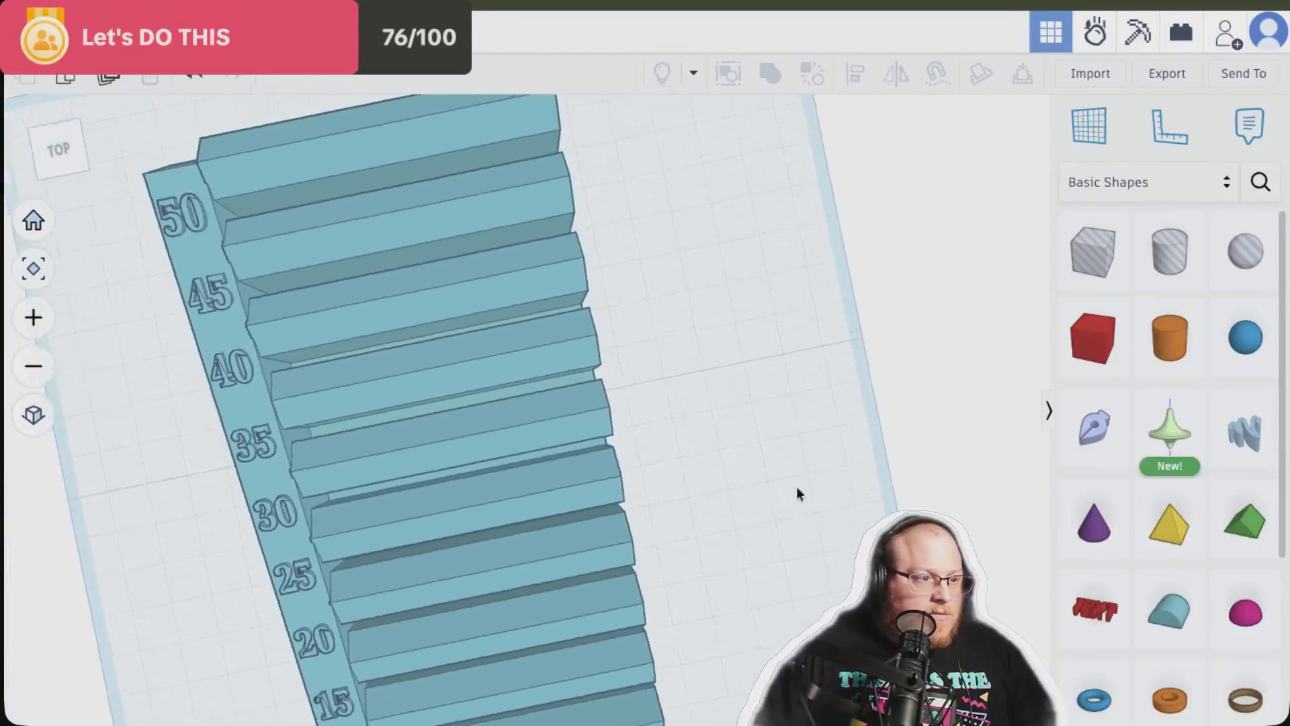
middle_drag(796, 494, 966, 529)
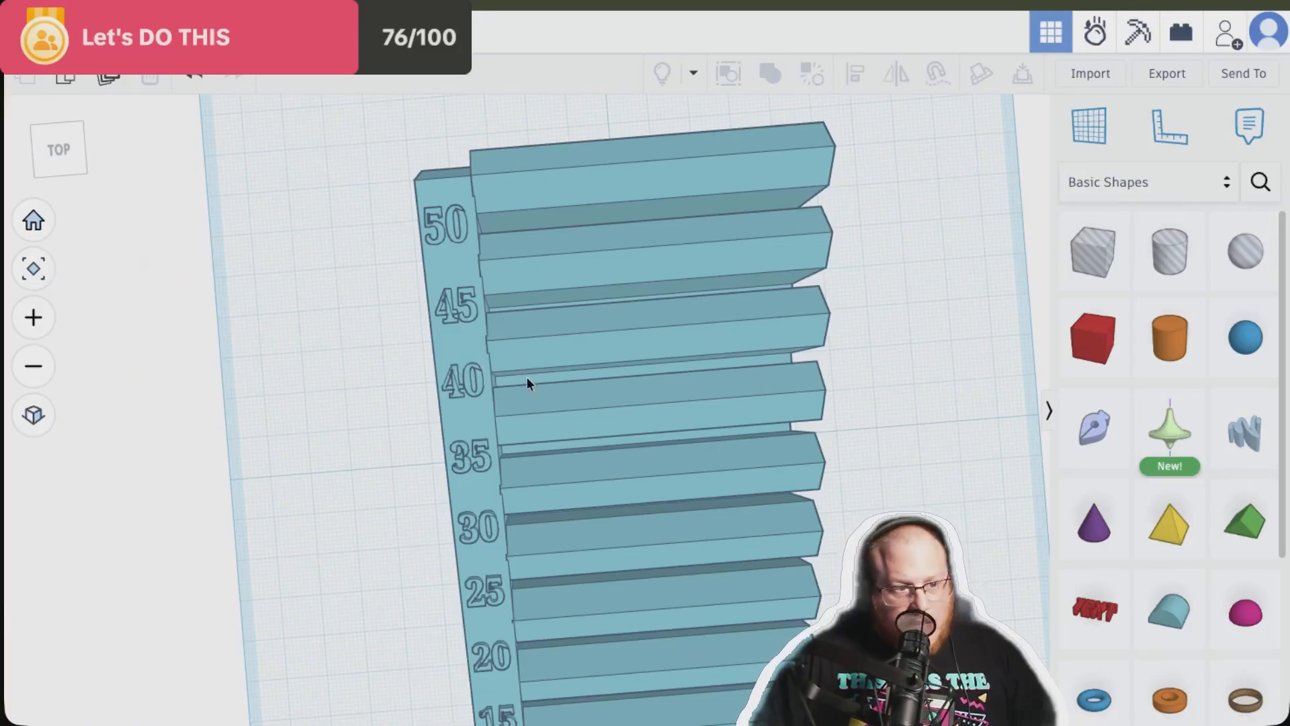
middle_drag(822, 372, 772, 433)
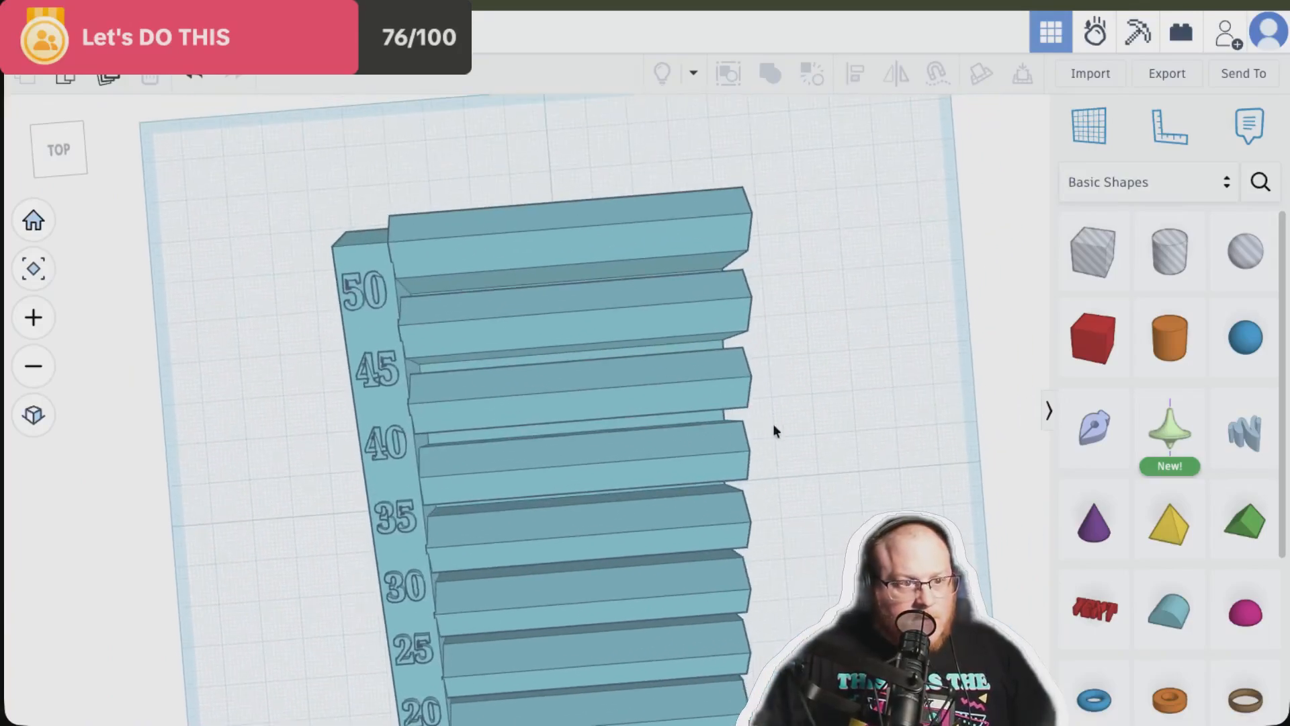
right_drag(853, 490, 803, 393)
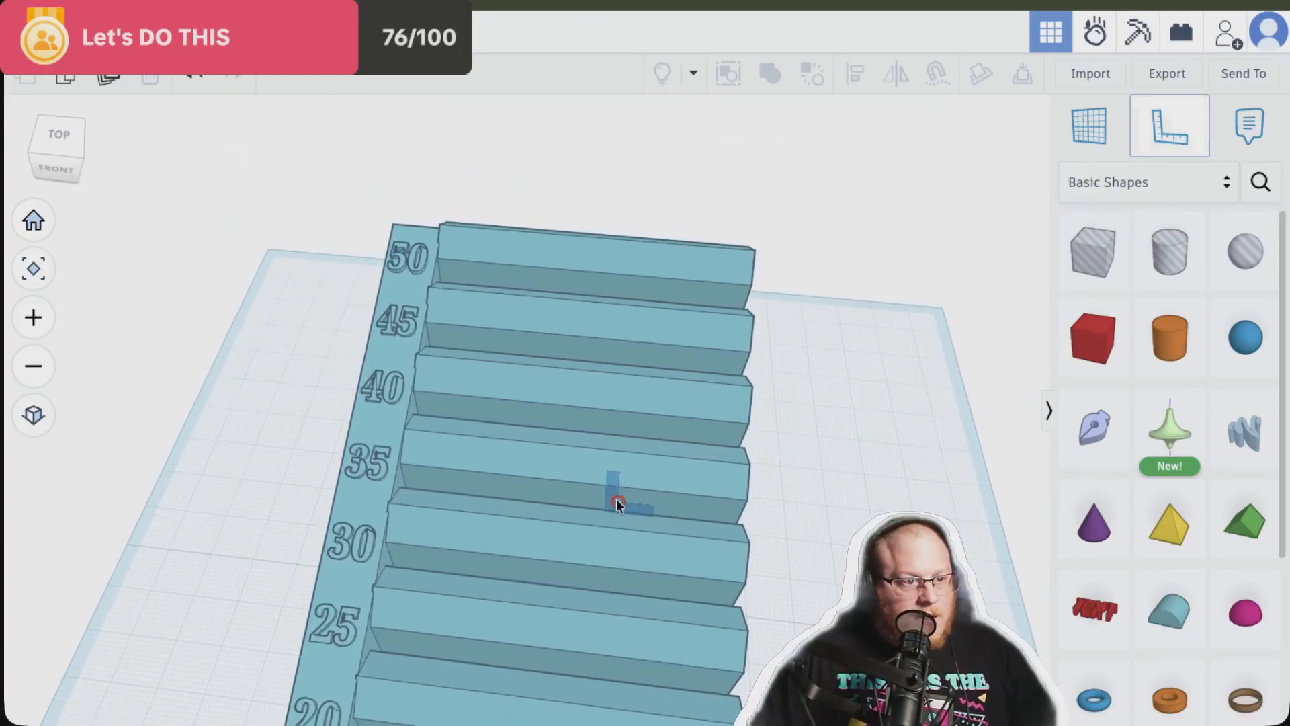
drag(397, 385, 440, 425)
key(ctrl+z)
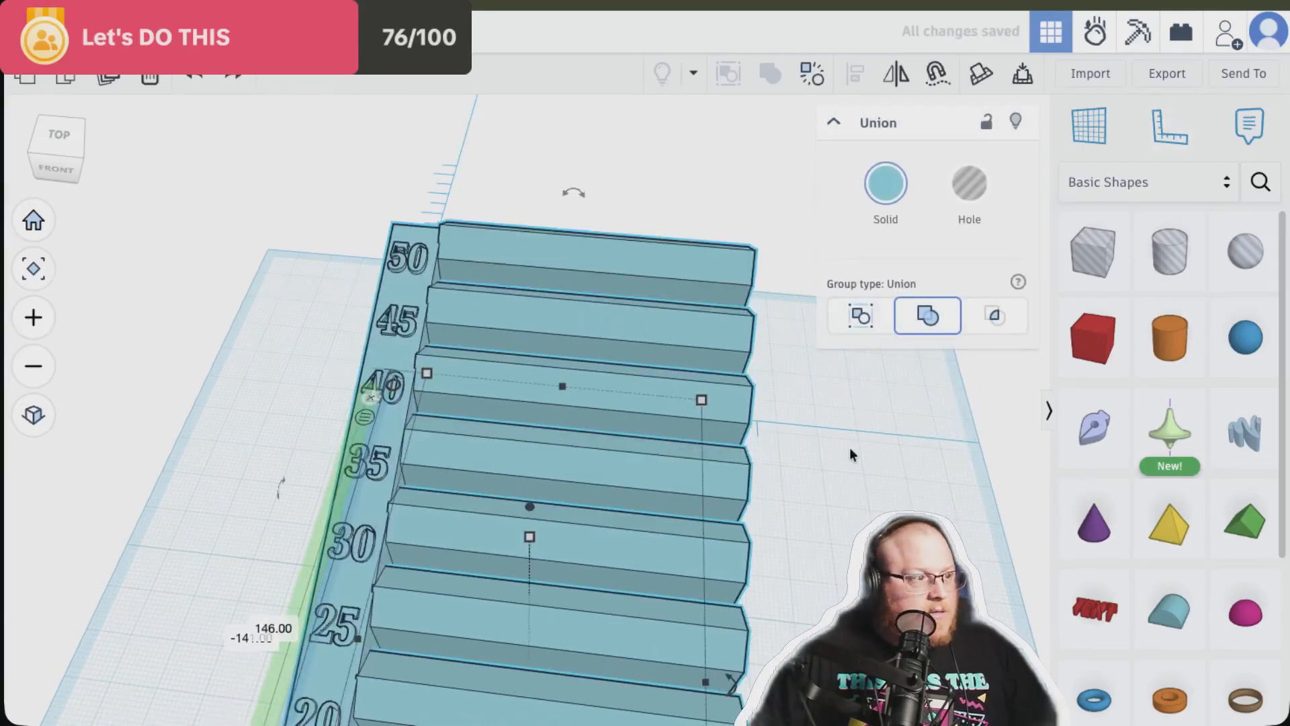
click(849, 446)
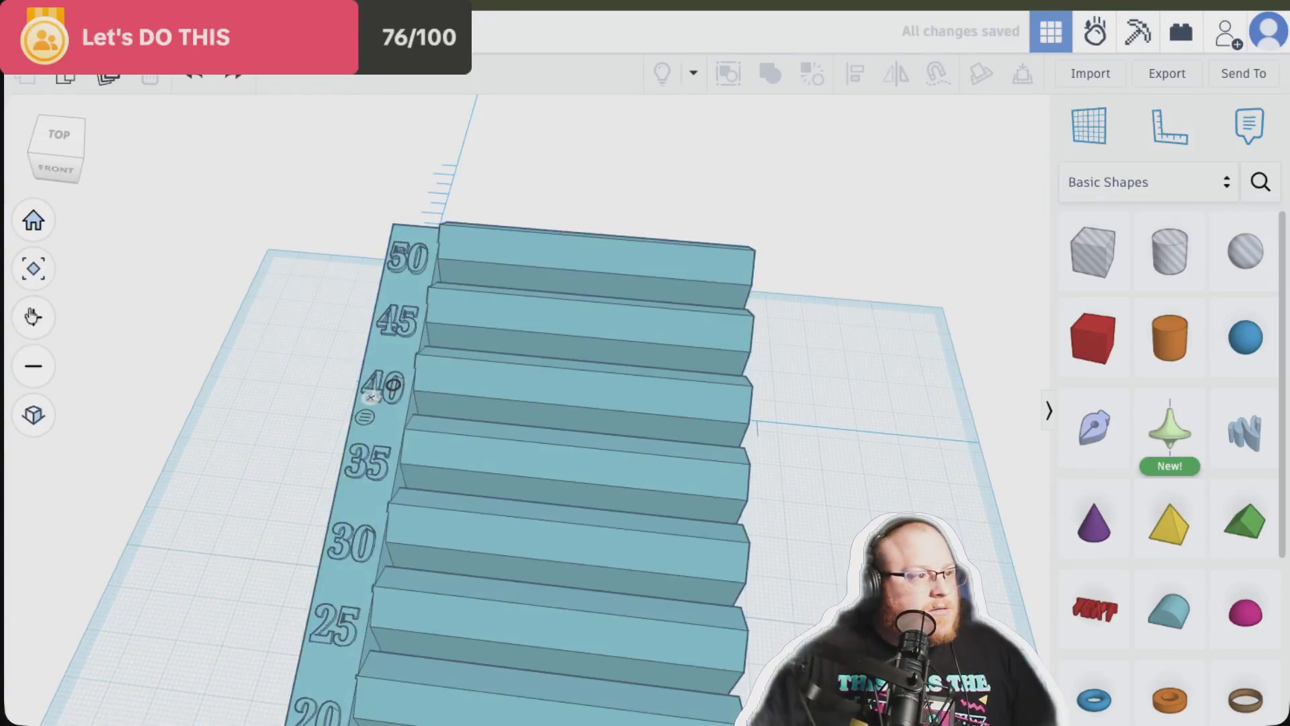
Inspect the finished cardholder from the front, above and its open right side, checking the graduated spacers, card slot depths and numbered strip
click(33, 222)
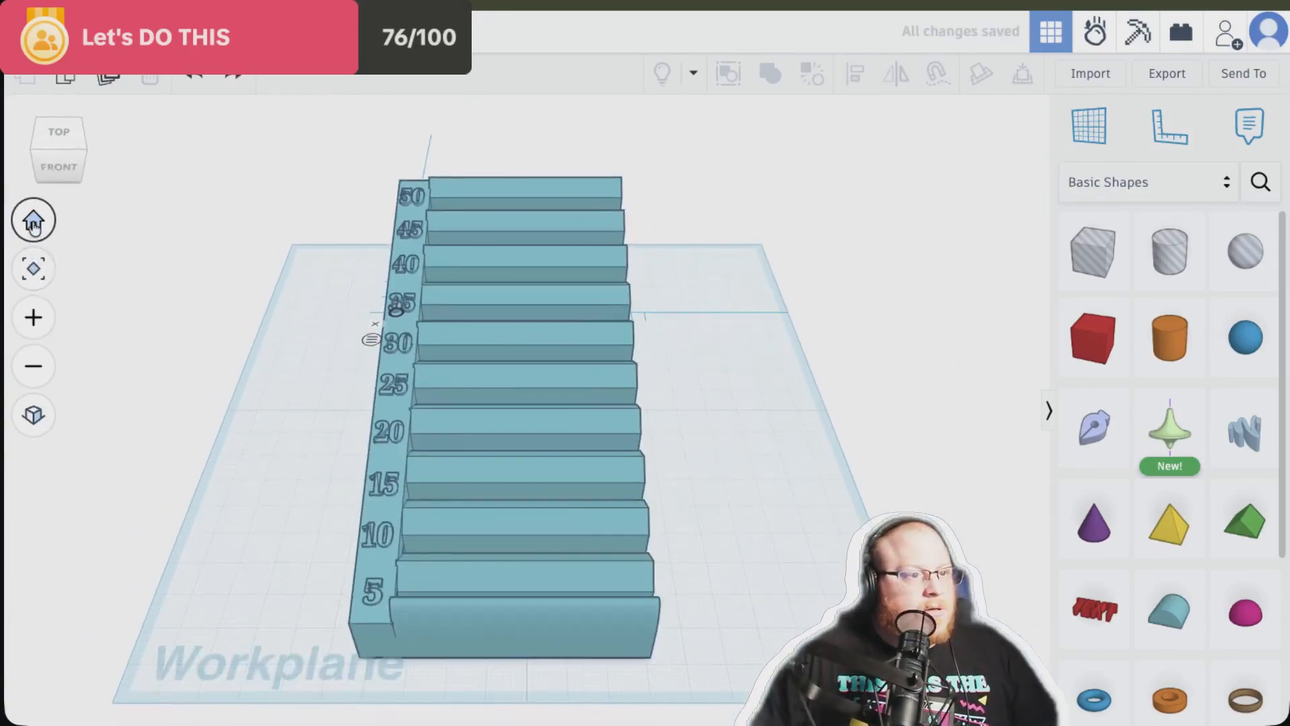
key(r)
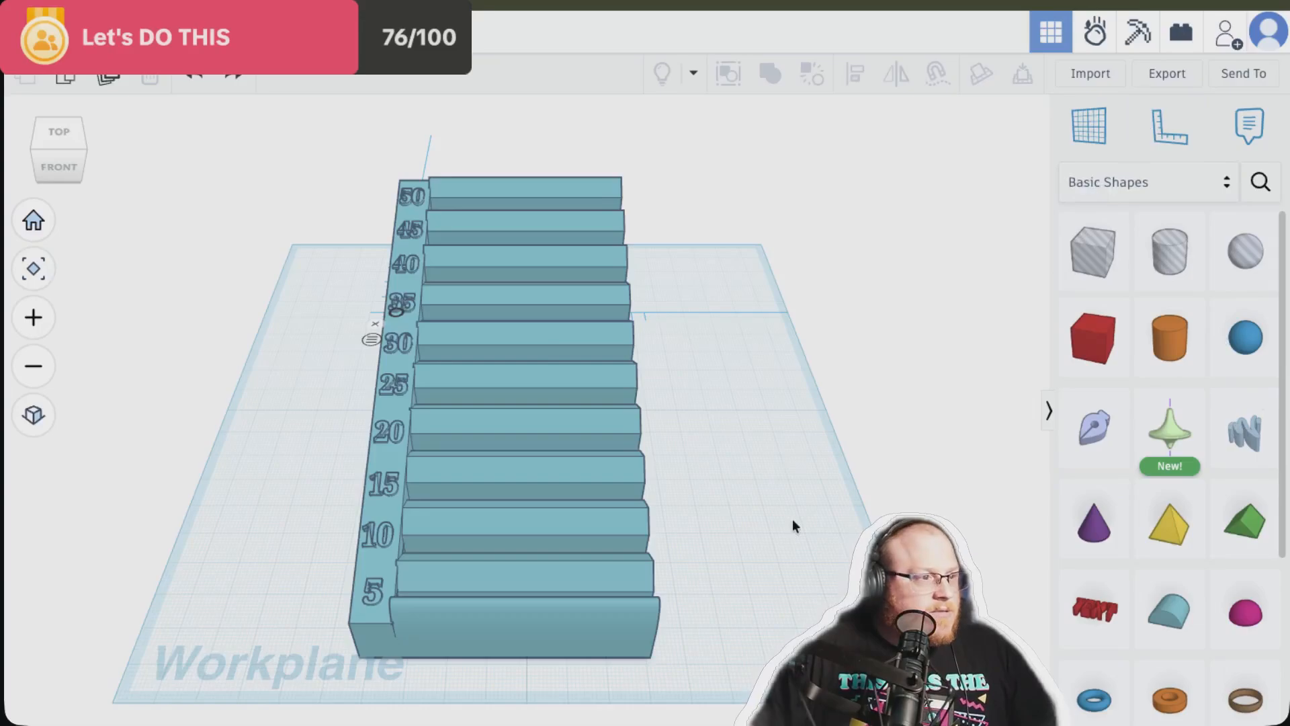
right_drag(792, 519, 401, 410)
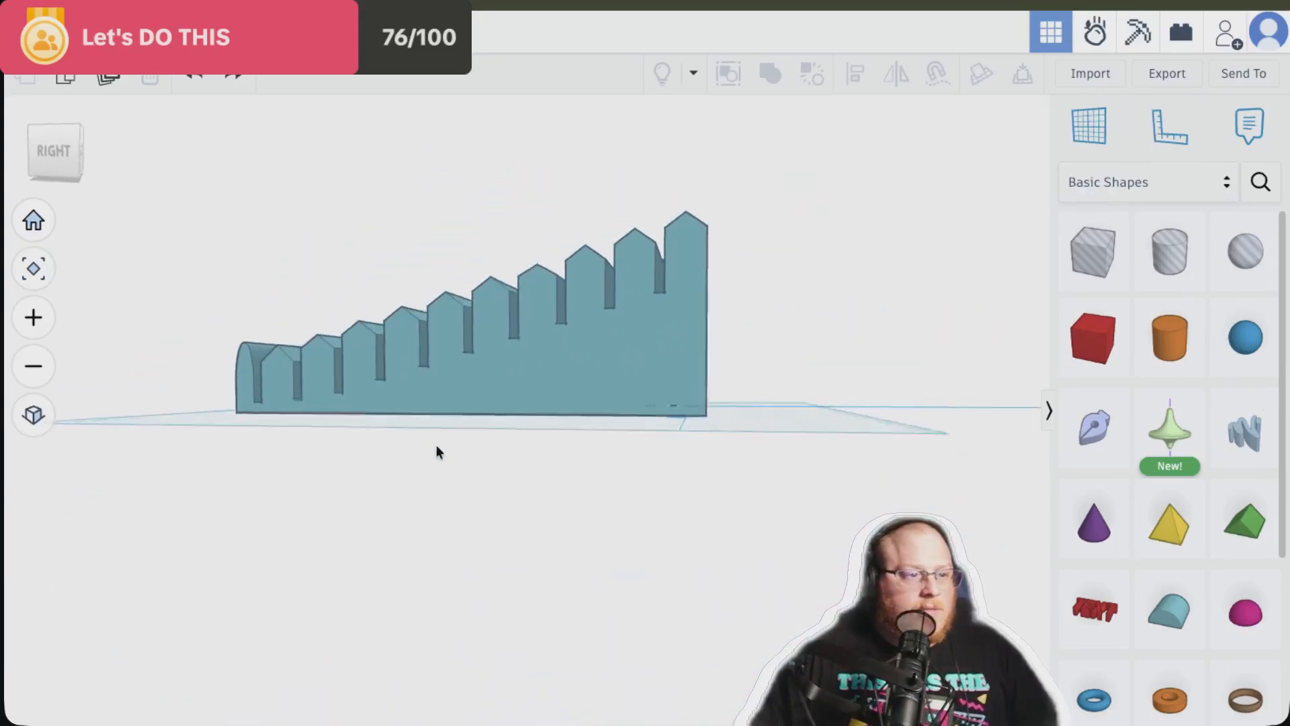
right_drag(437, 452, 791, 478)
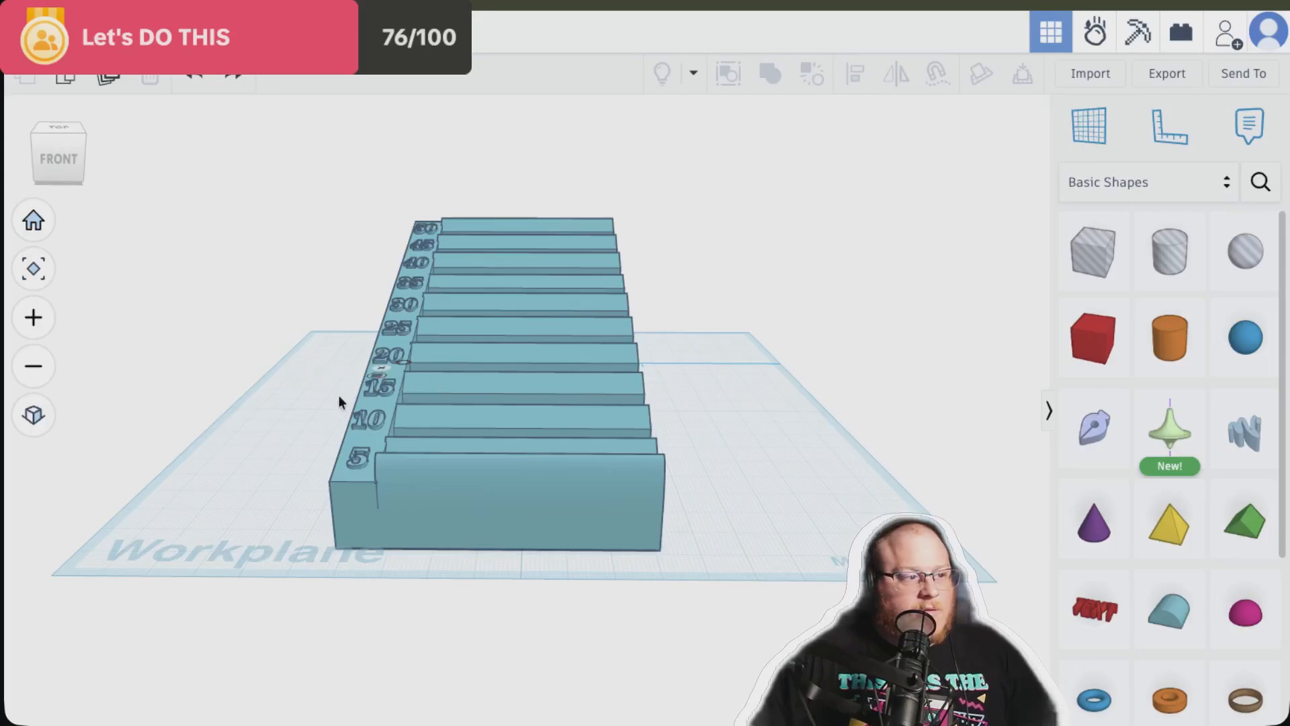
right_drag(829, 458, 820, 542)
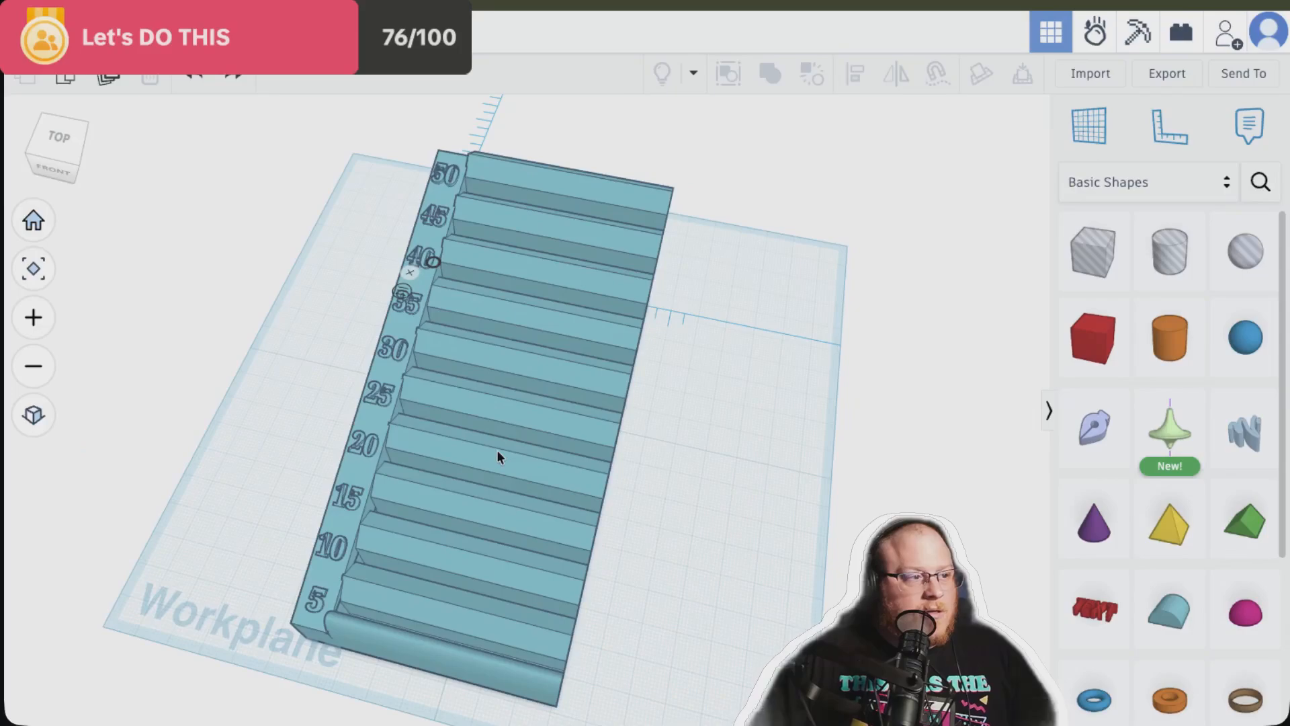
scroll(497, 457, up, 3)
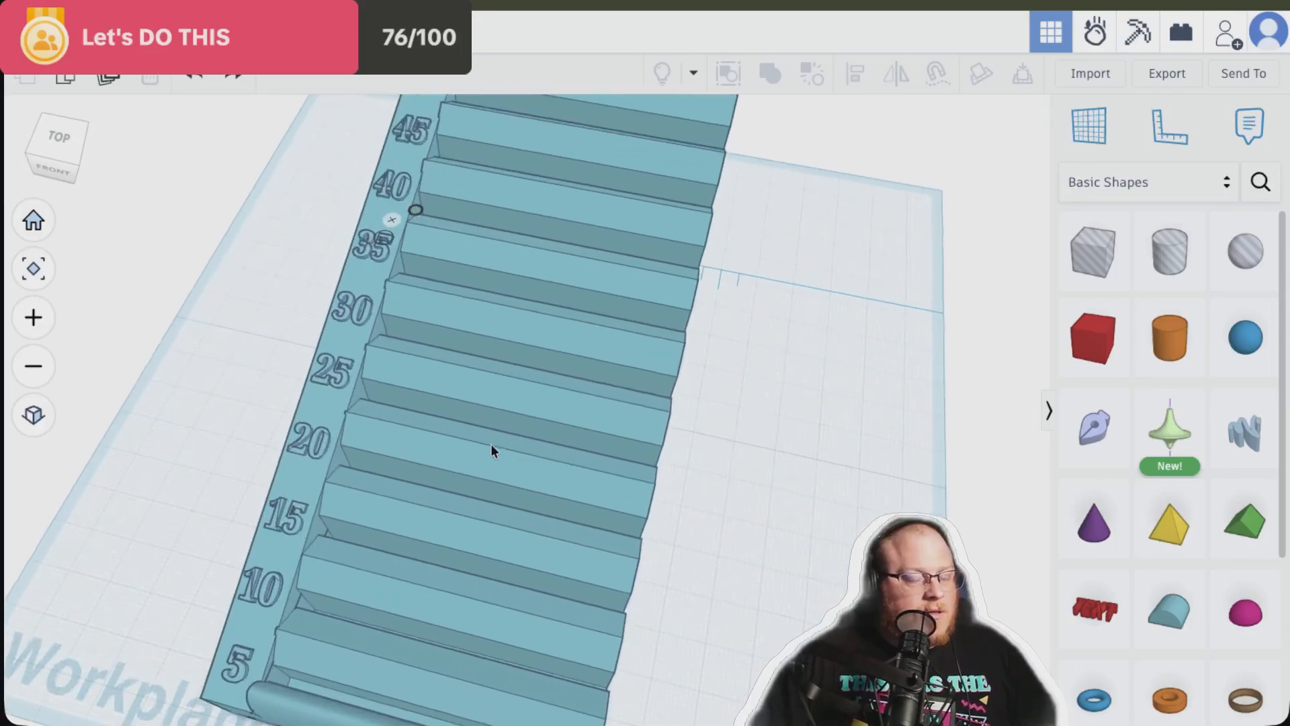
right_drag(492, 446, 544, 579)
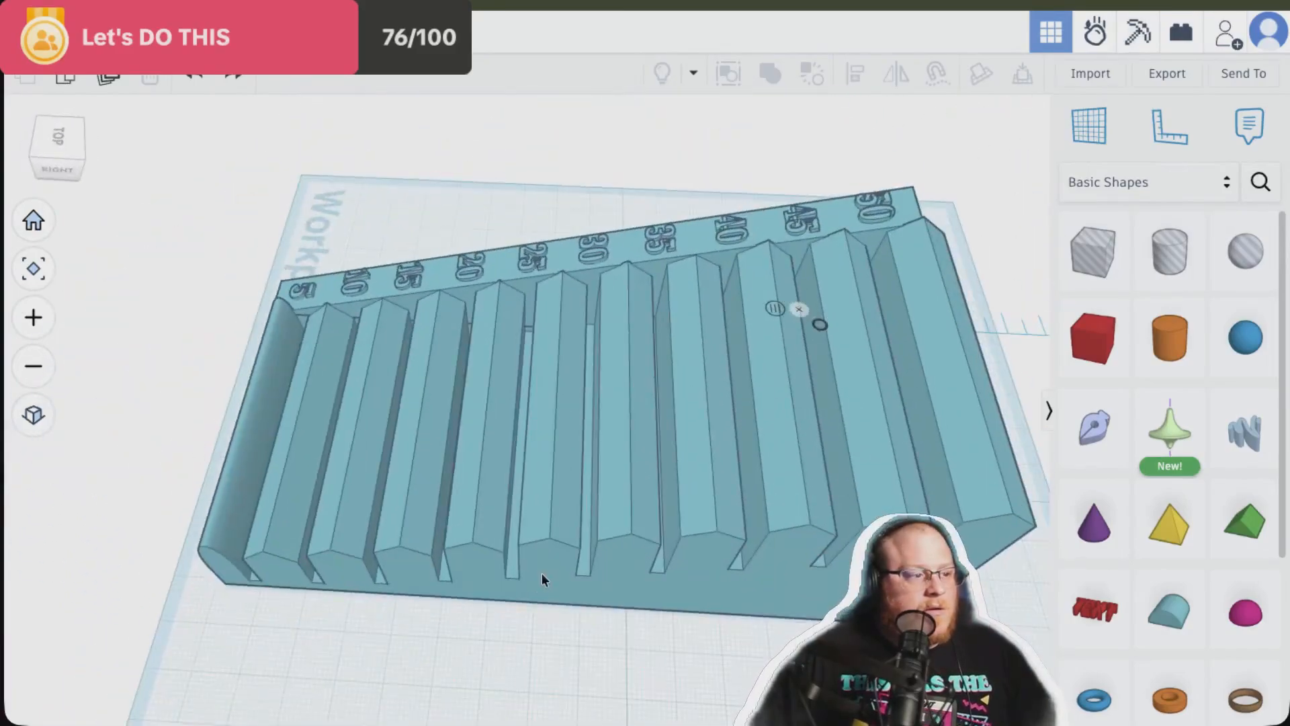
right_drag(563, 656, 1052, 373)
right_drag(874, 672, 506, 519)
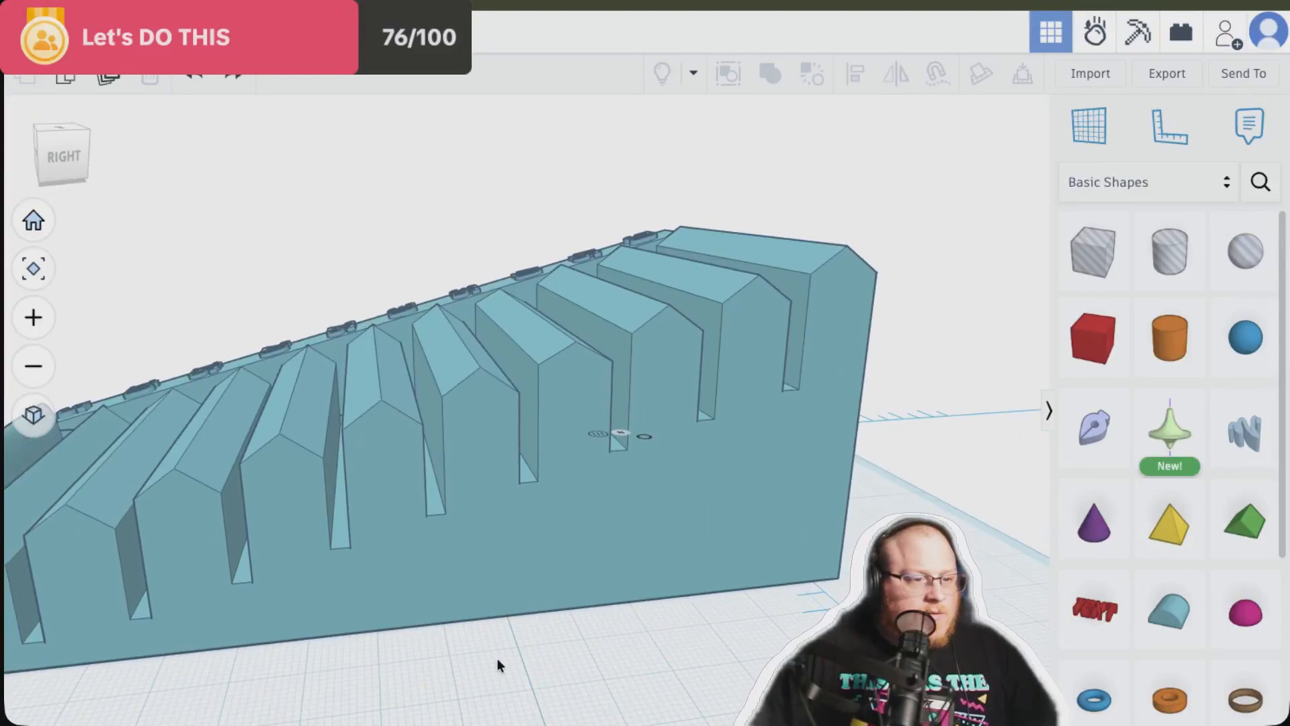
right_drag(497, 659, 531, 633)
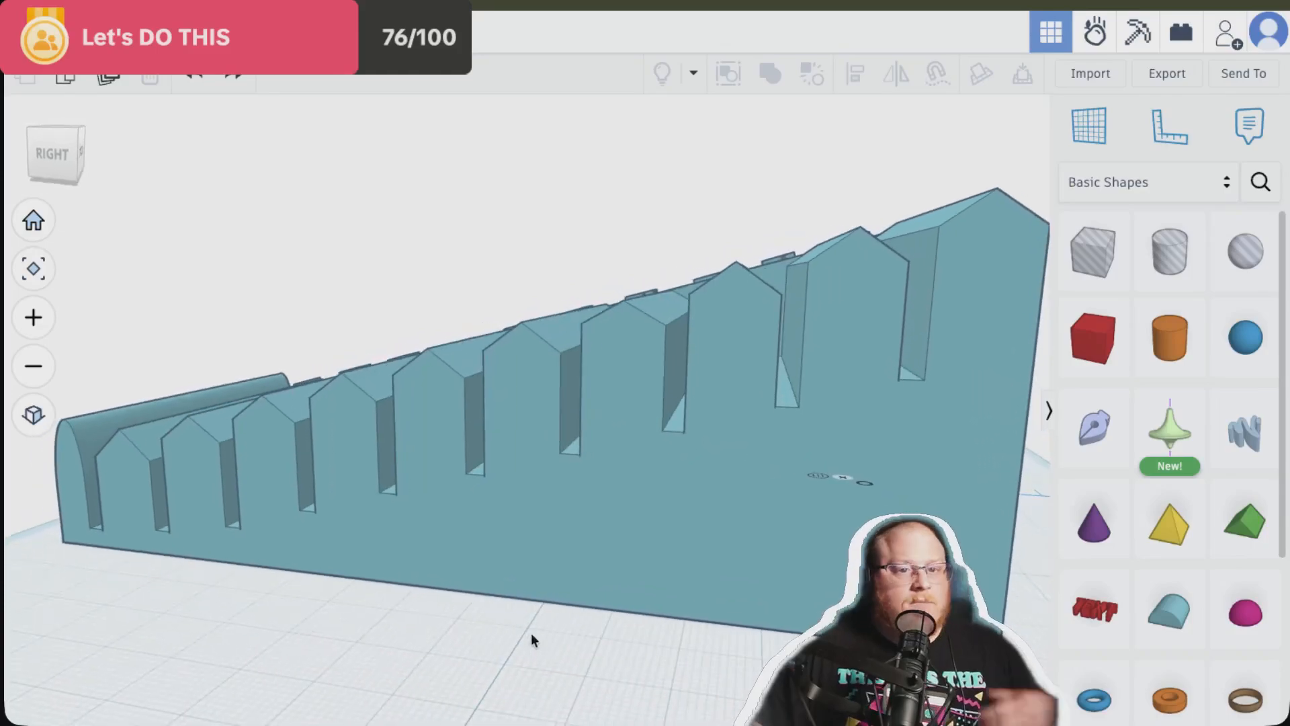